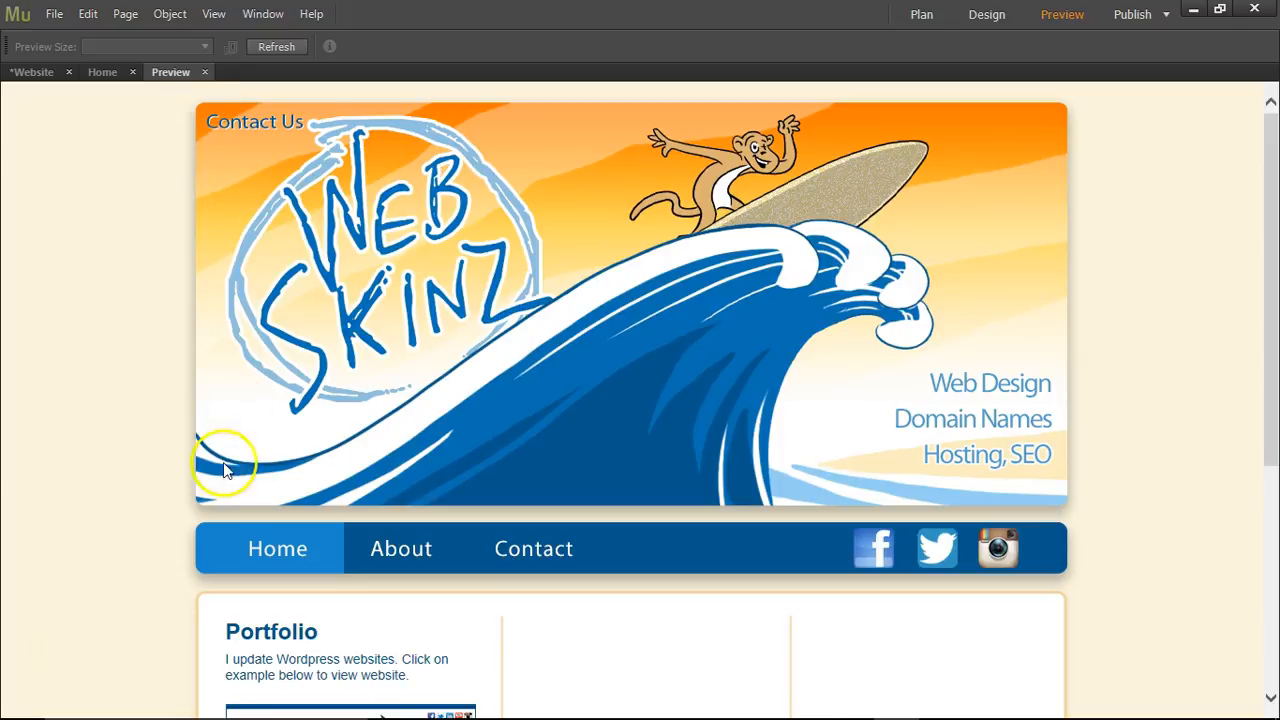
# Step: Preview the home page and examine the edges of the Chamber of Commerce image in the Portfolio column
pyautogui.scroll(-3, 401, 516)
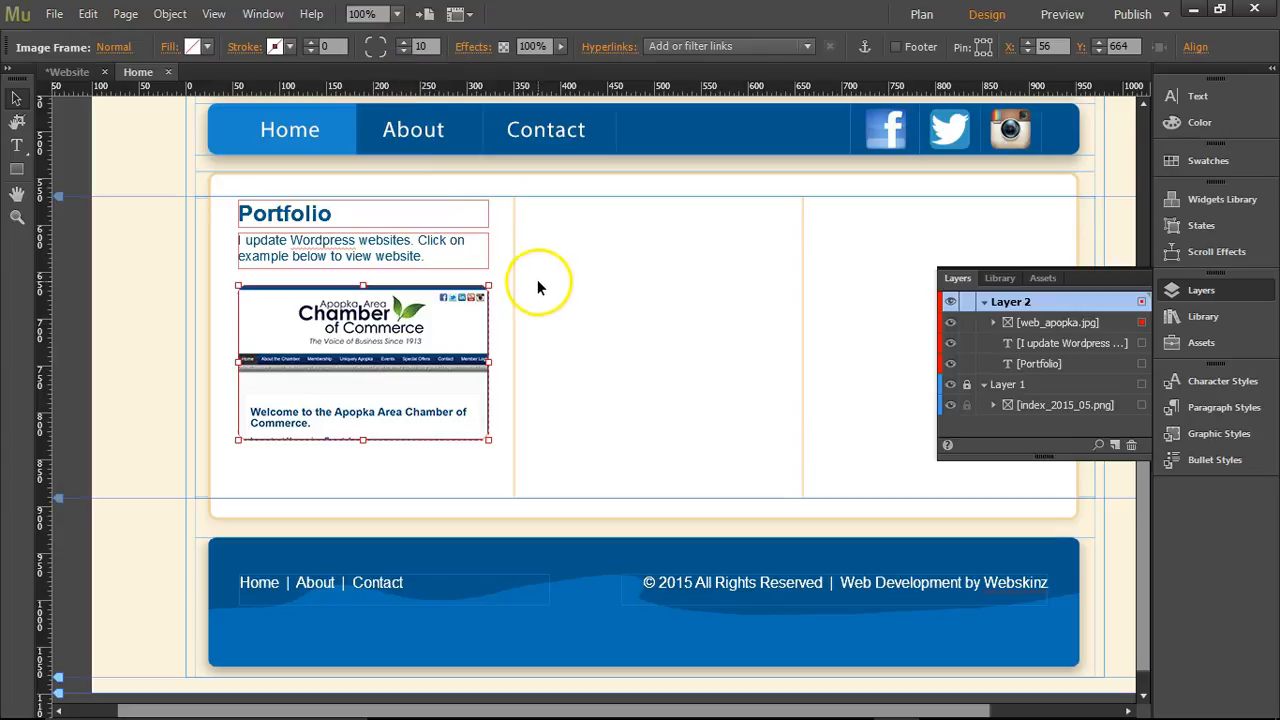
pyautogui.click(1052, 15)
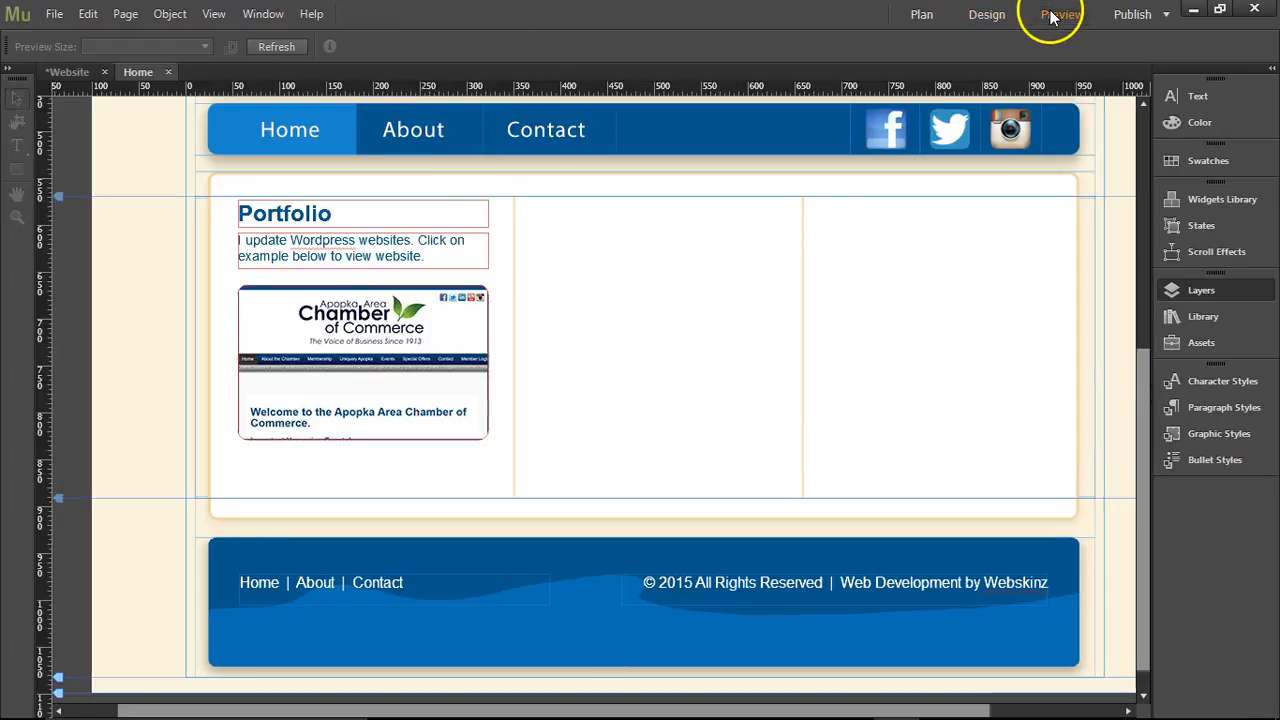
pyautogui.scroll(-4, 611, 321)
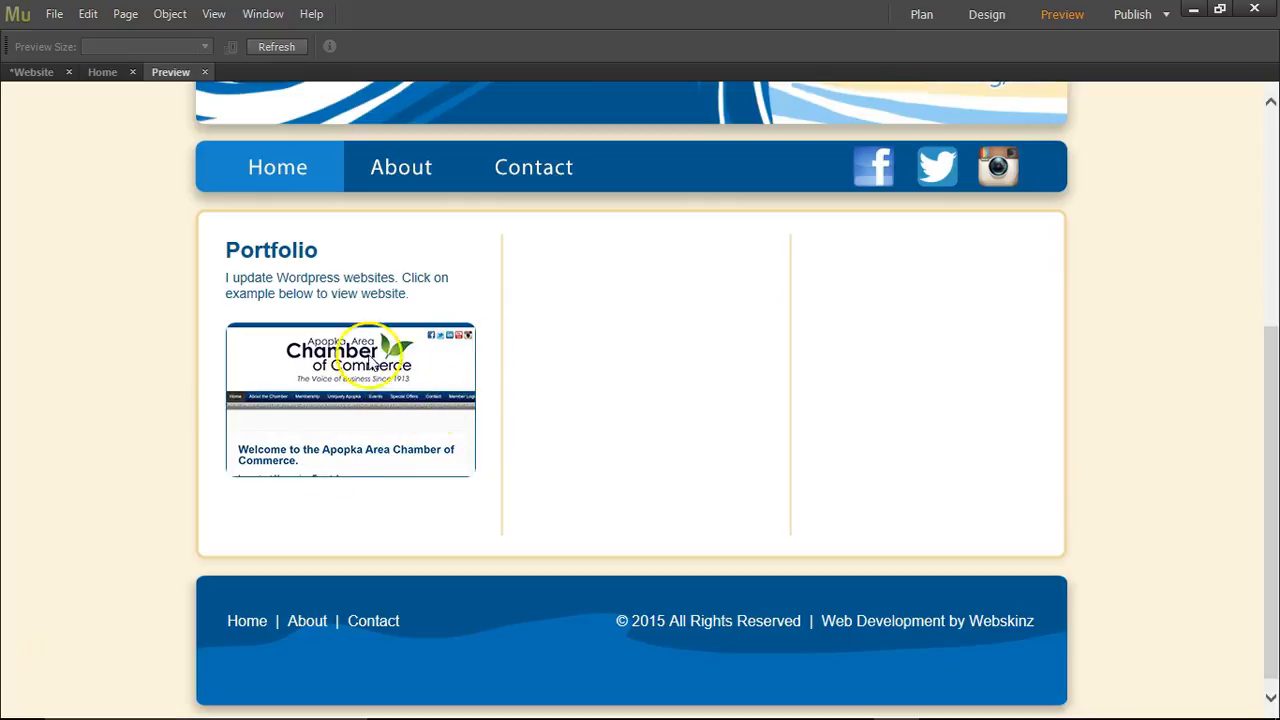
# Step: Switch to Photoshop and start a Save for Web export of the Chamber of Commerce image as a JPEG
pyautogui.moveTo(804, 712)
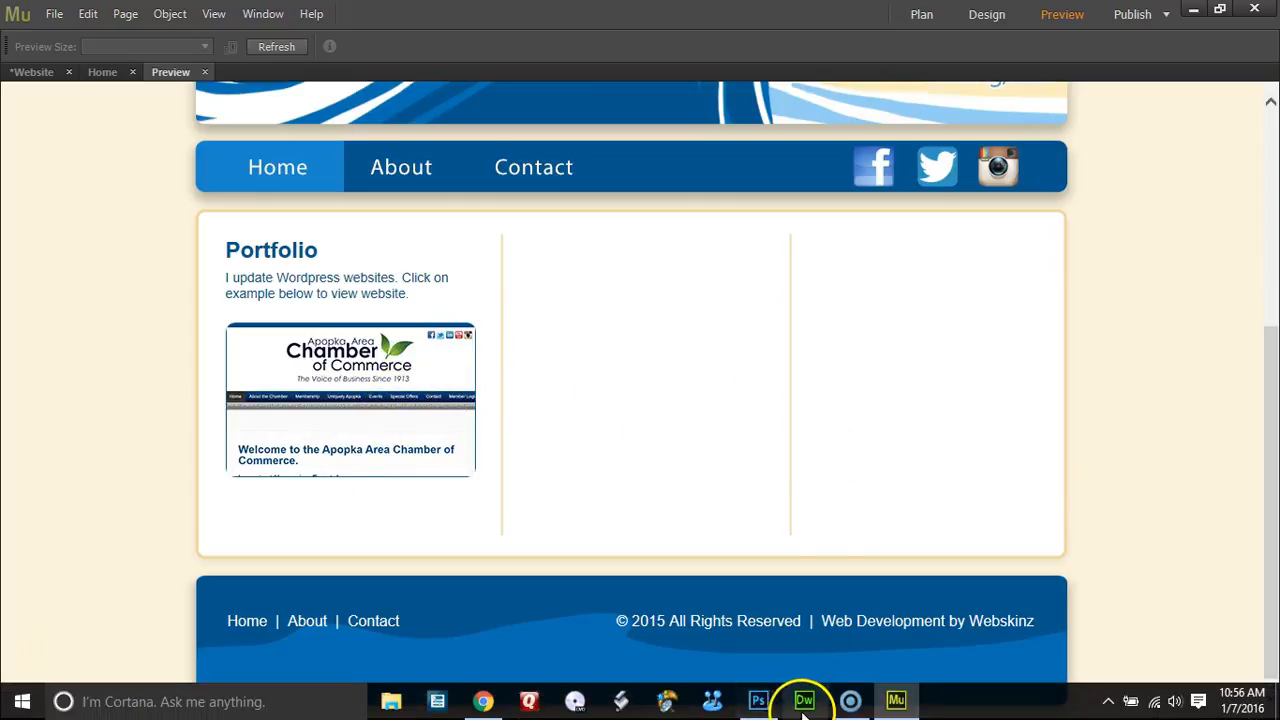
pyautogui.click(758, 700)
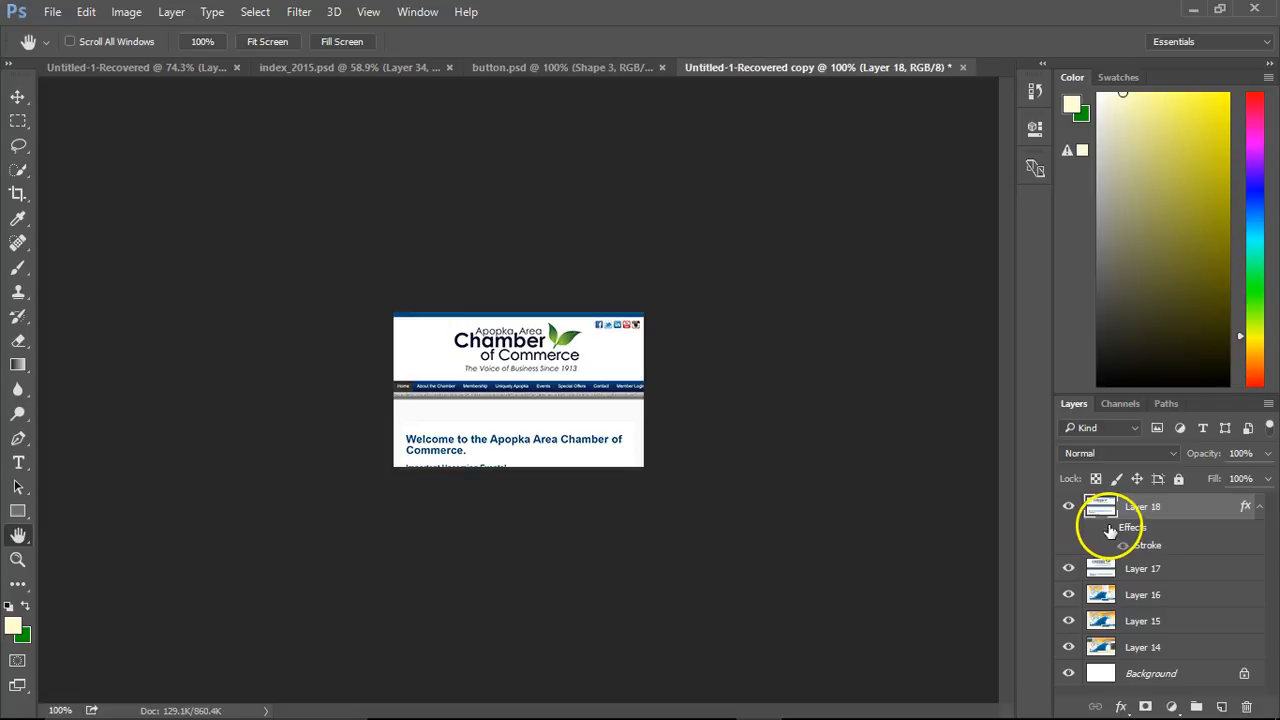
pyautogui.click(52, 12)
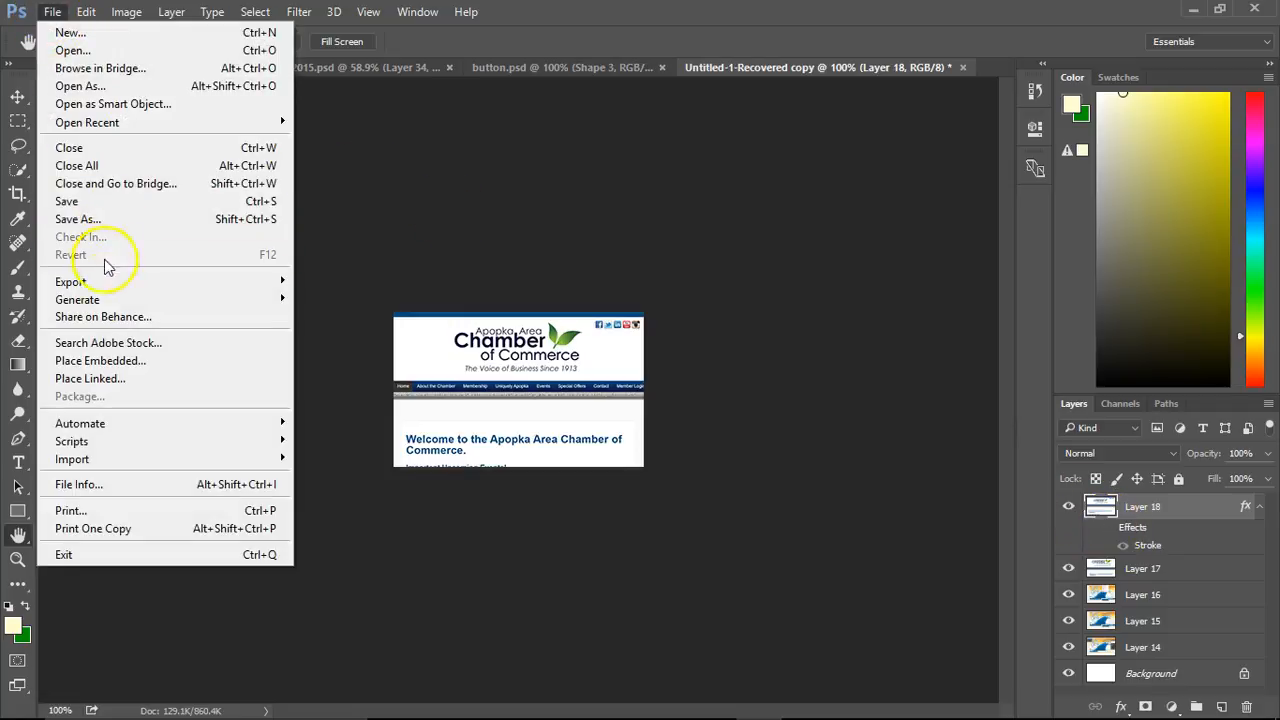
pyautogui.moveTo(160, 283)
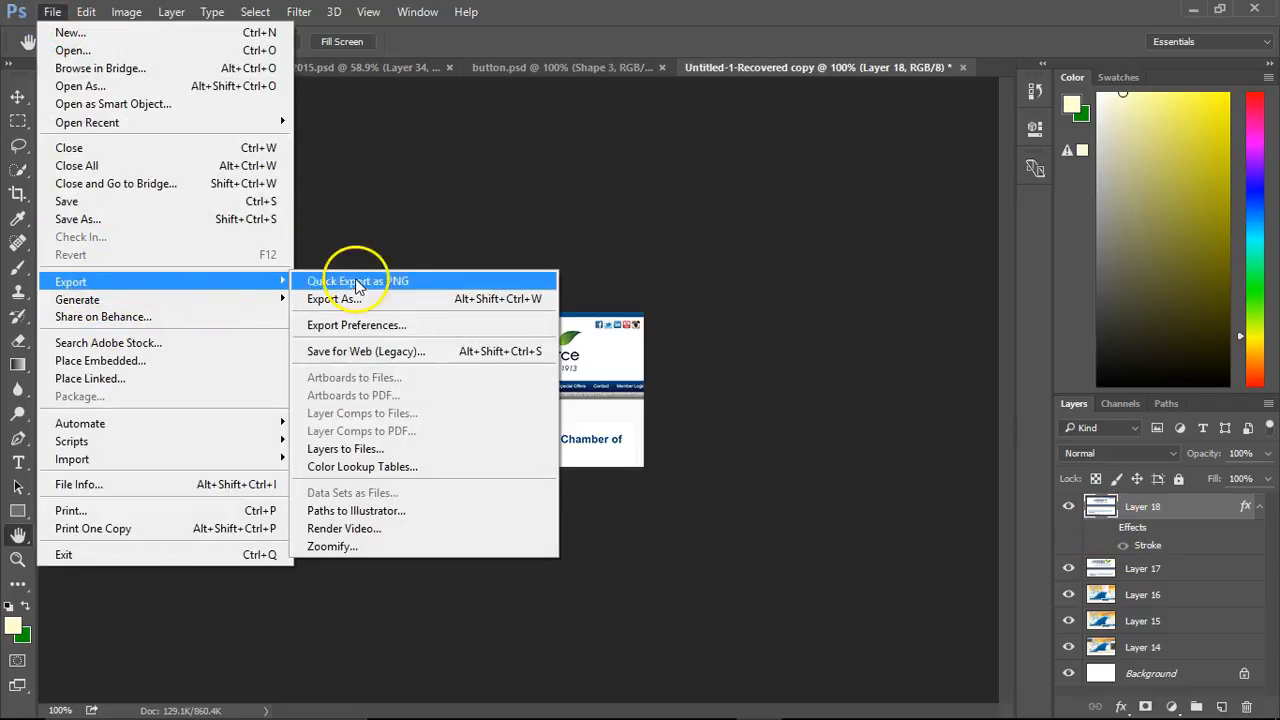
pyautogui.click(362, 354)
pyautogui.click(786, 673)
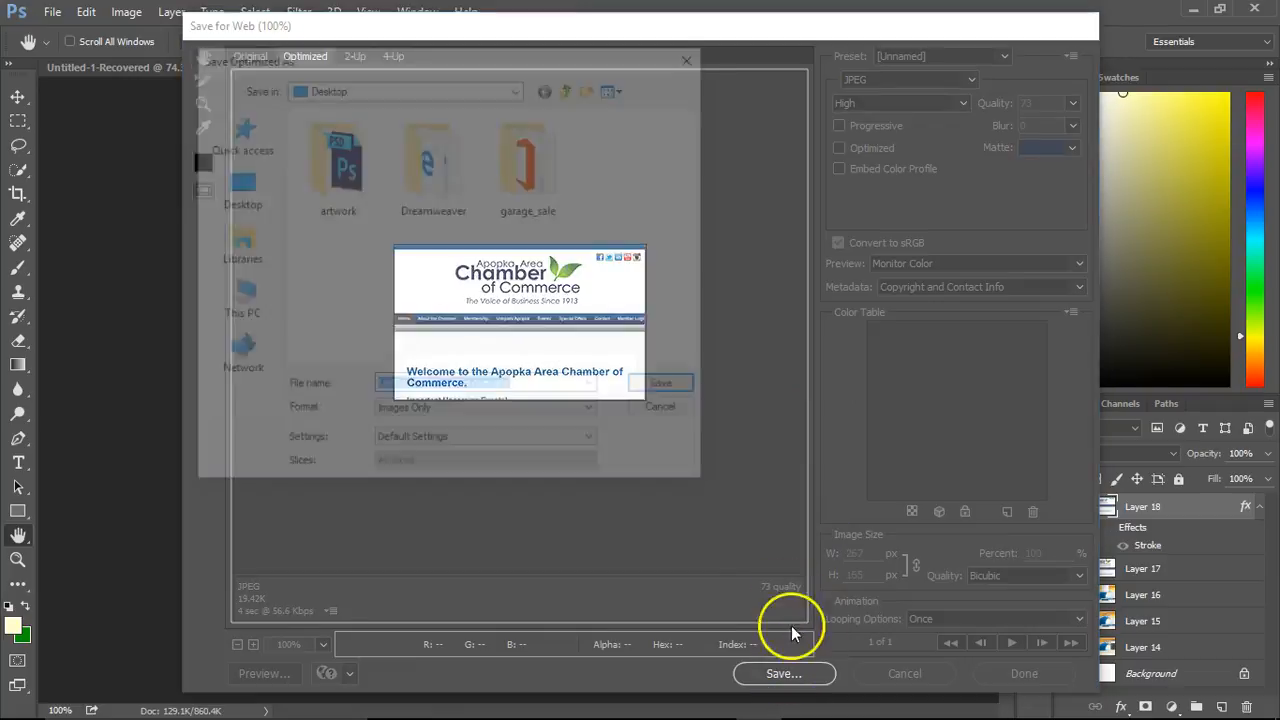
# Step: Save the optimized image in the images folder under websites > webskinz, replacing web_apopka.jpg
pyautogui.click(518, 88)
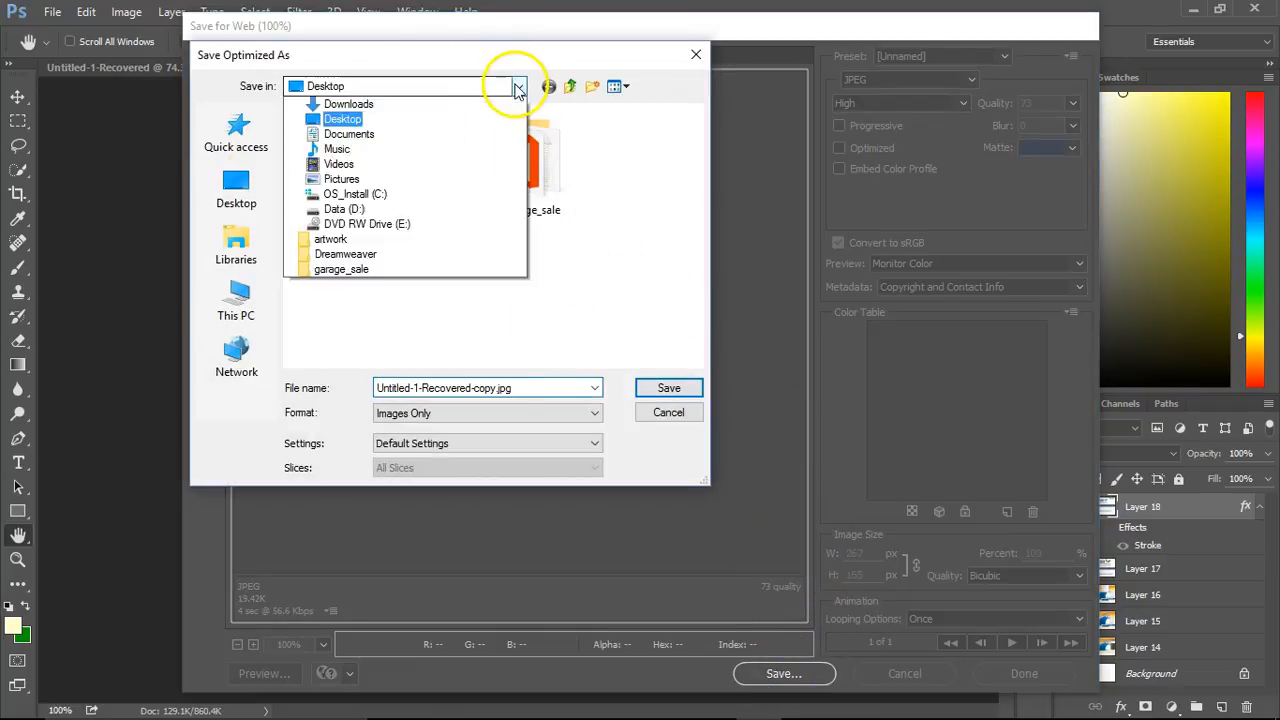
pyautogui.click(378, 271)
pyautogui.doubleClick(440, 300)
pyautogui.click(335, 153)
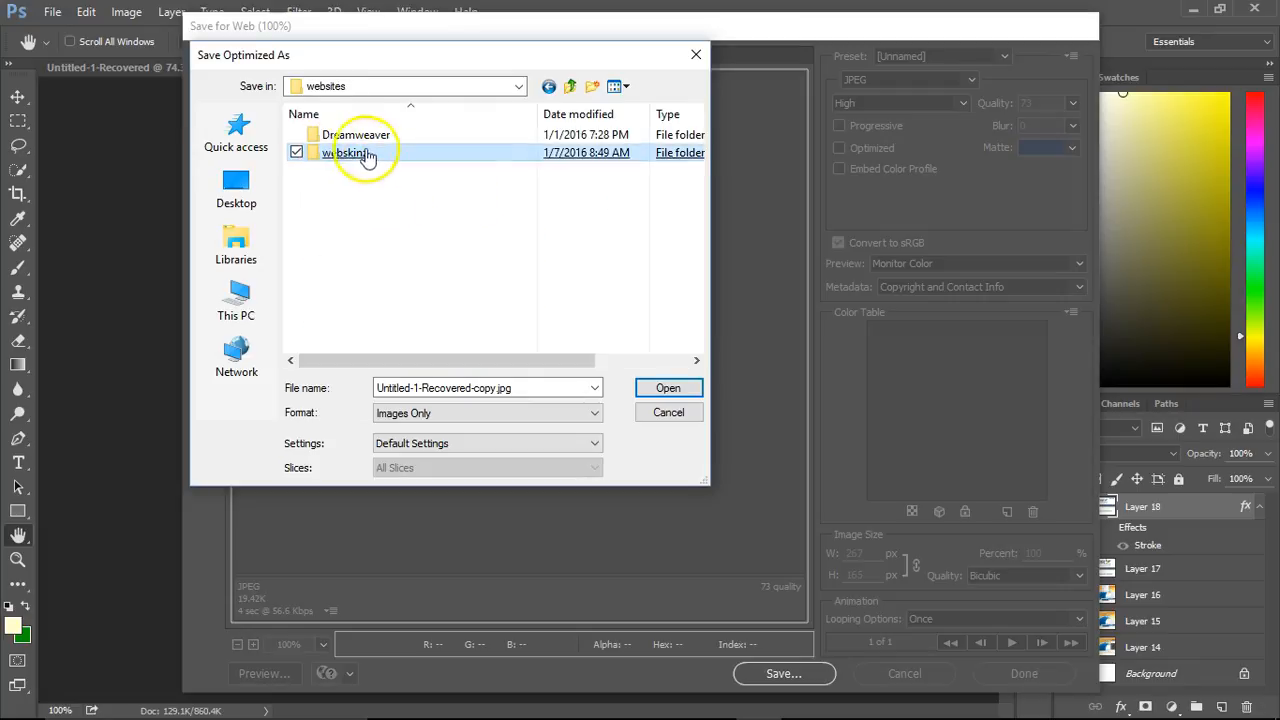
pyautogui.doubleClick(367, 157)
pyautogui.doubleClick(392, 178)
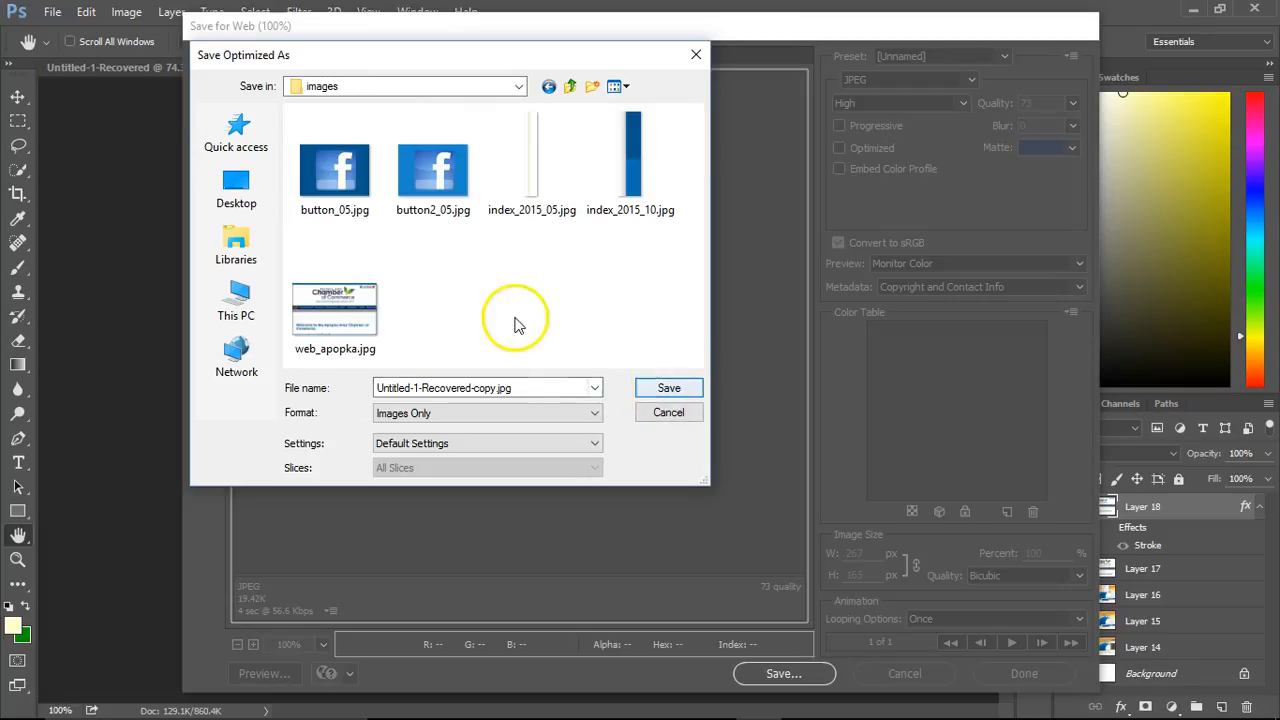
pyautogui.click(336, 312)
pyautogui.click(669, 388)
pyautogui.click(741, 403)
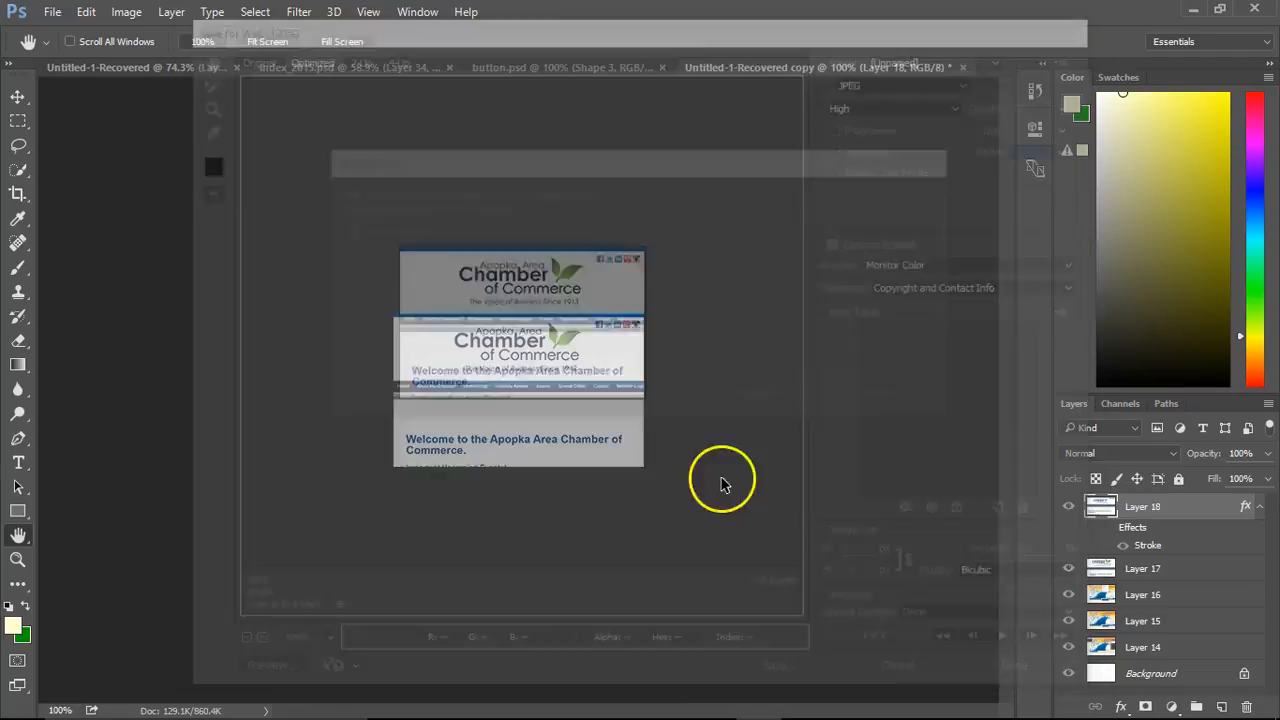
# Step: Switch back to Muse, leave the preview and delete the old Chamber of Commerce image from the Portfolio column
pyautogui.click(894, 697)
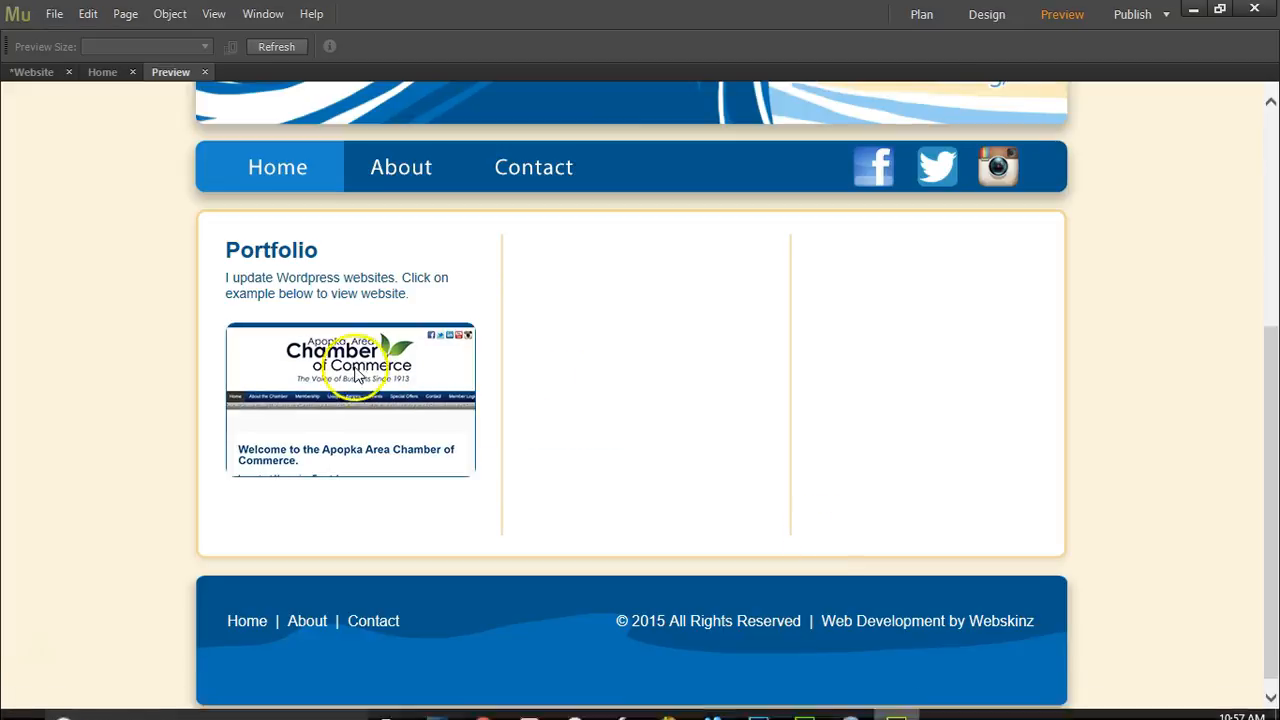
pyautogui.click(204, 72)
pyautogui.click(370, 347)
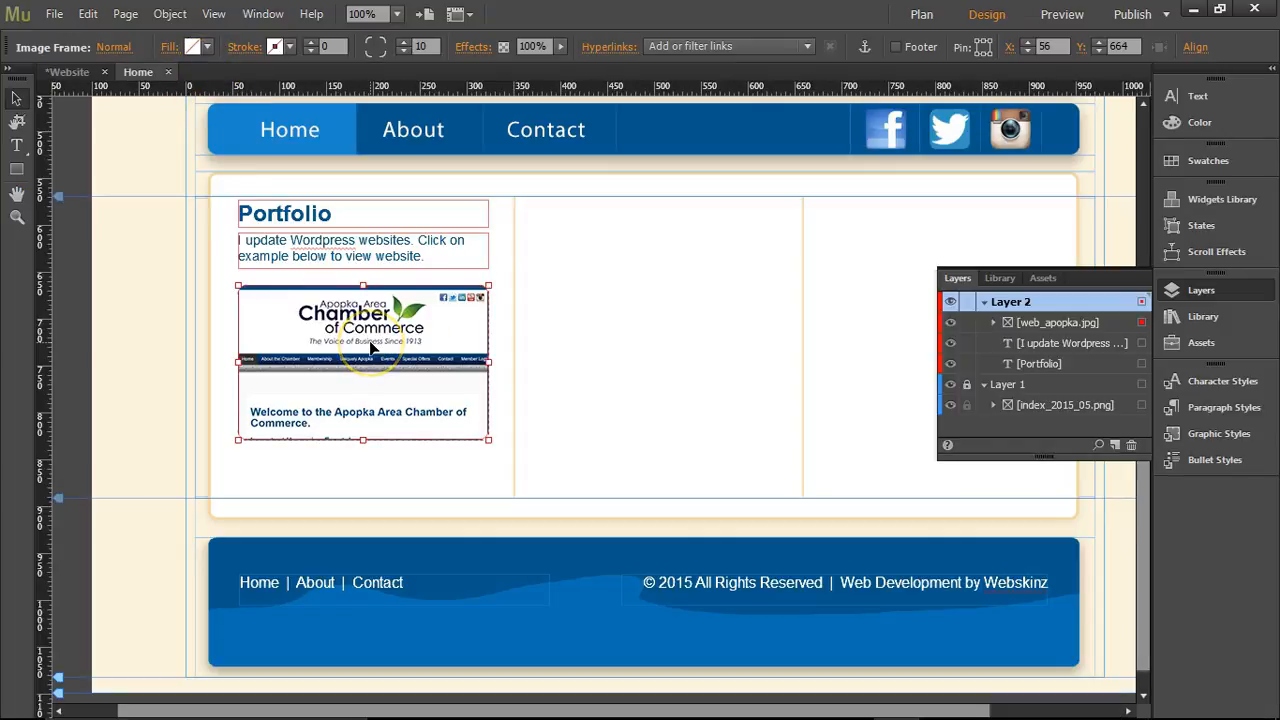
pyautogui.press('Delete')
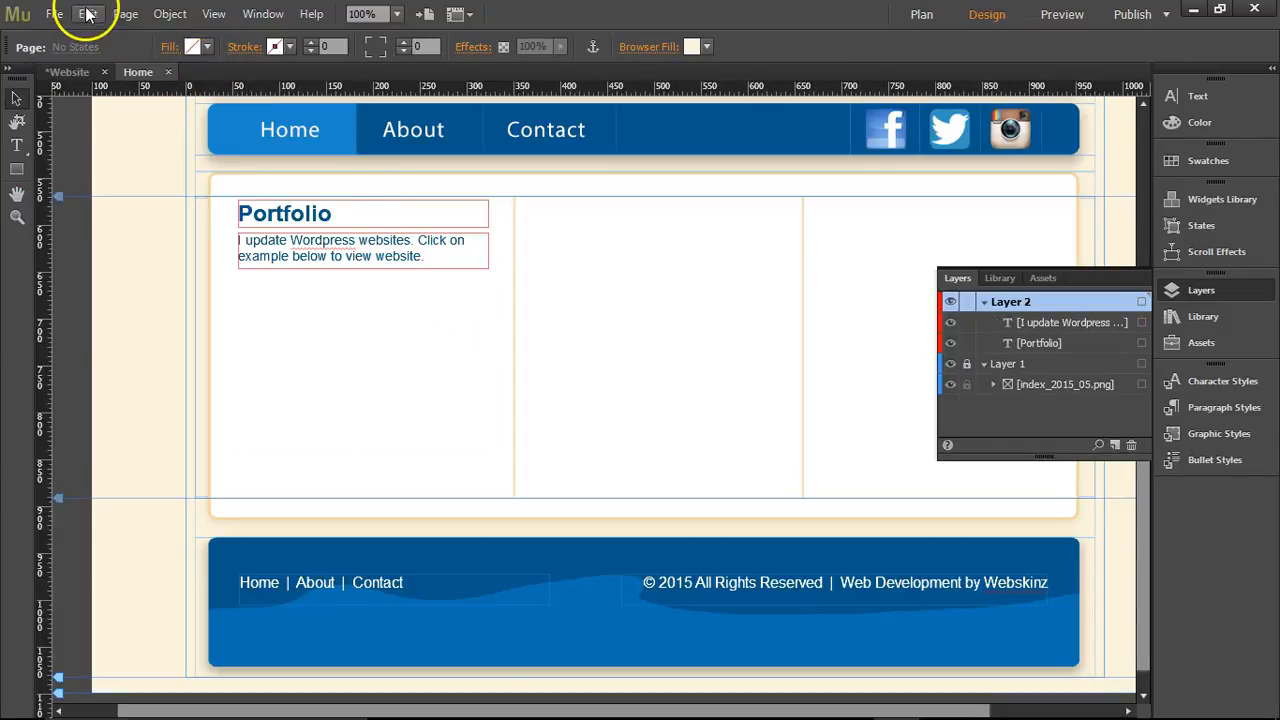
# Step: Place web_apopka.jpg from the images folder beneath the Portfolio text, at X 56 and Y 664
pyautogui.click(54, 18)
pyautogui.click(80, 214)
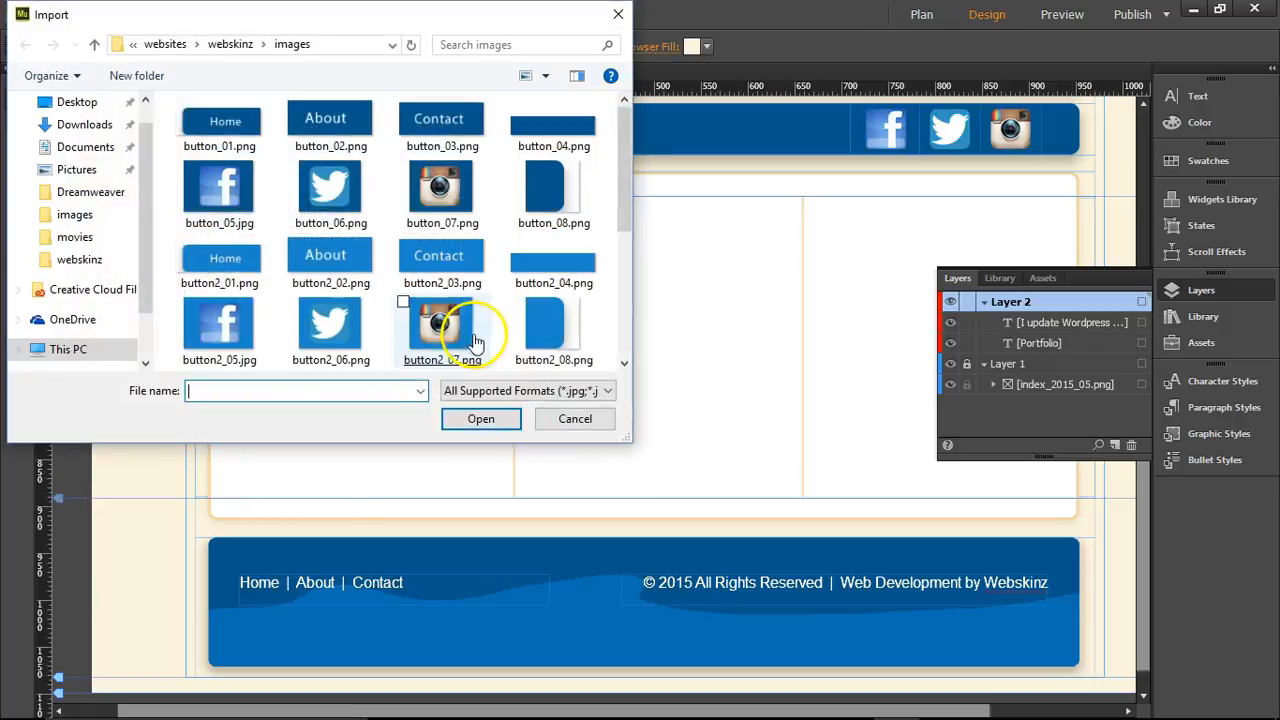
pyautogui.moveTo(625, 222); pyautogui.dragTo(627, 330)
pyautogui.doubleClick(550, 322)
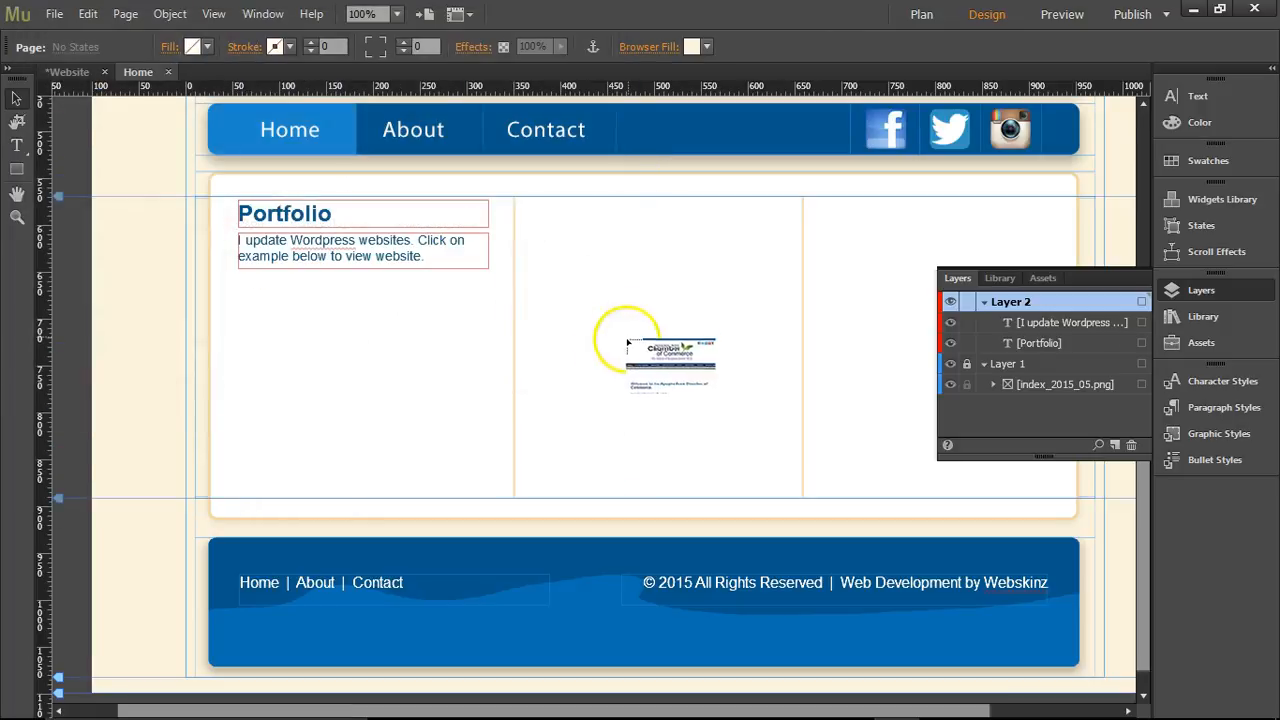
pyautogui.click(358, 334)
pyautogui.moveTo(484, 389); pyautogui.dragTo(366, 348)
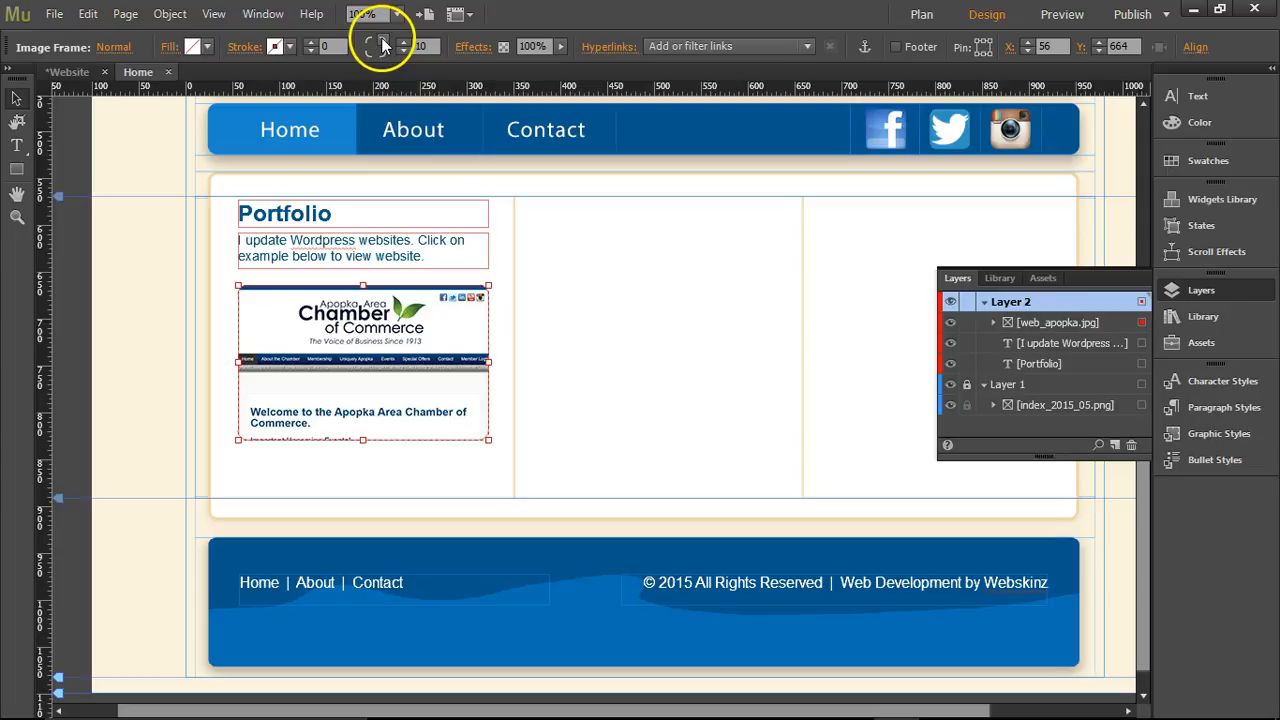
# Step: Preview the home page to check the replaced Portfolio image, then return to the design
pyautogui.click(534, 316)
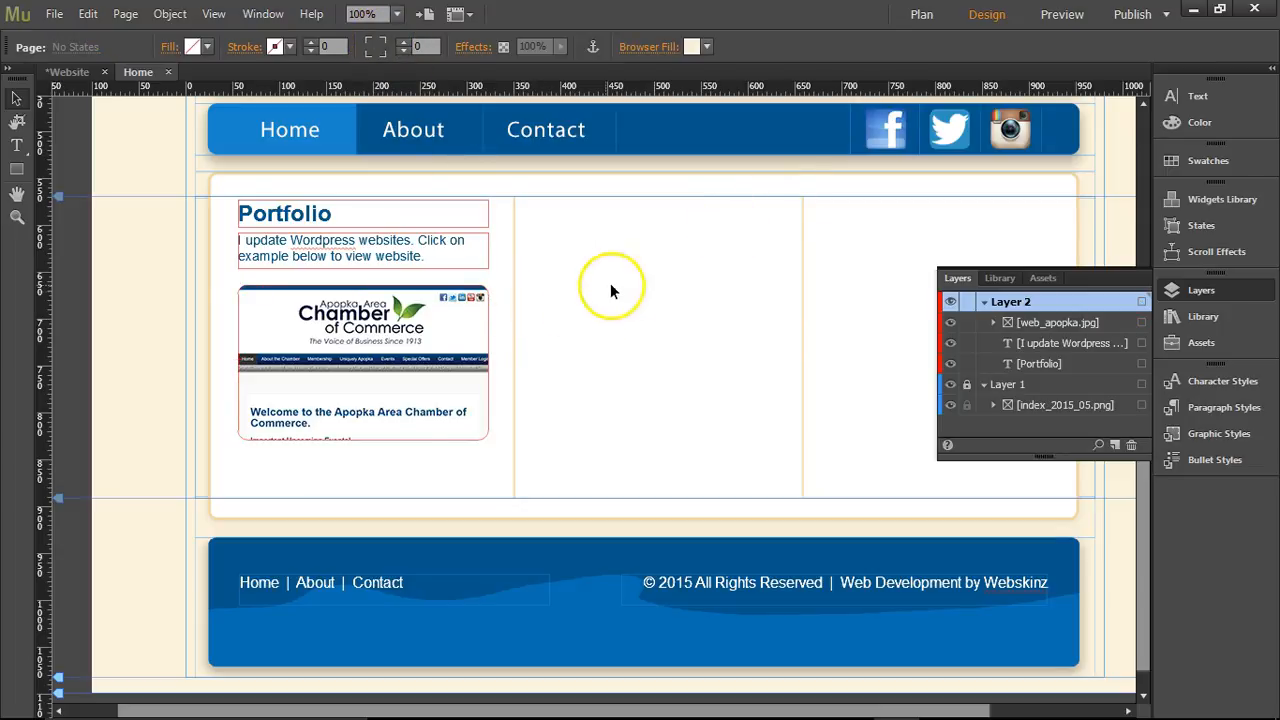
pyautogui.click(1058, 14)
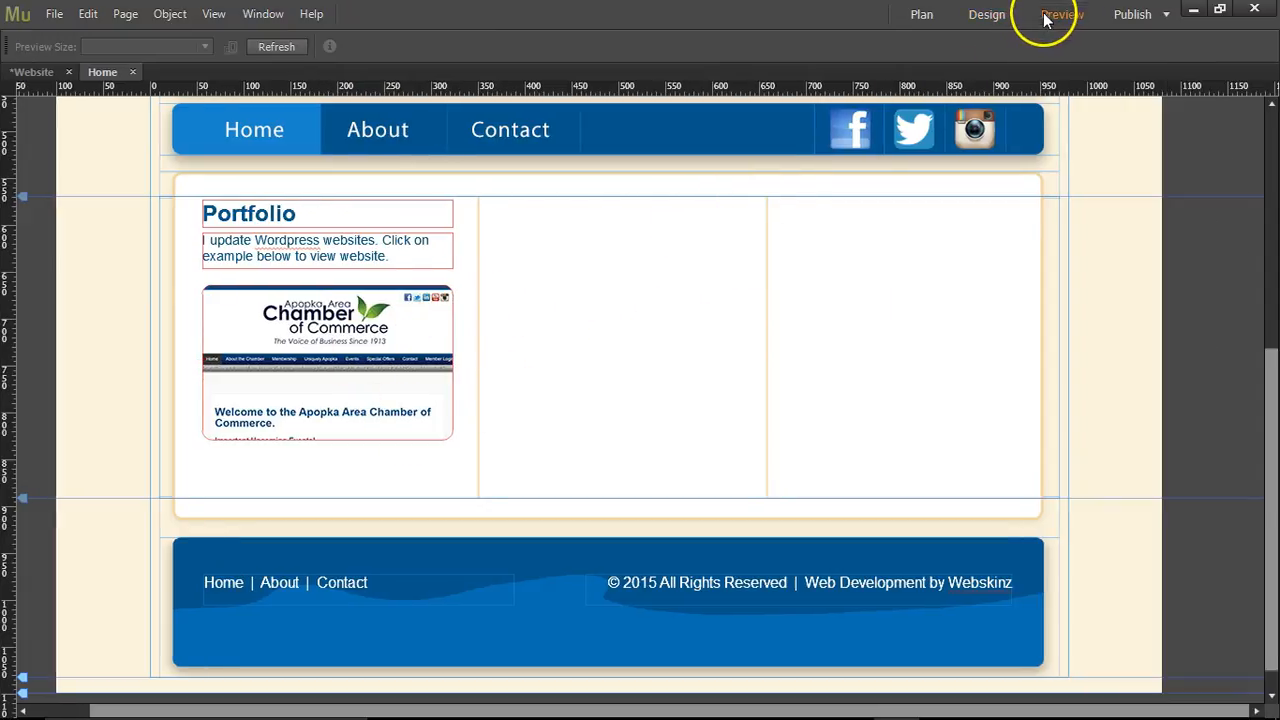
pyautogui.scroll(-3, 580, 270)
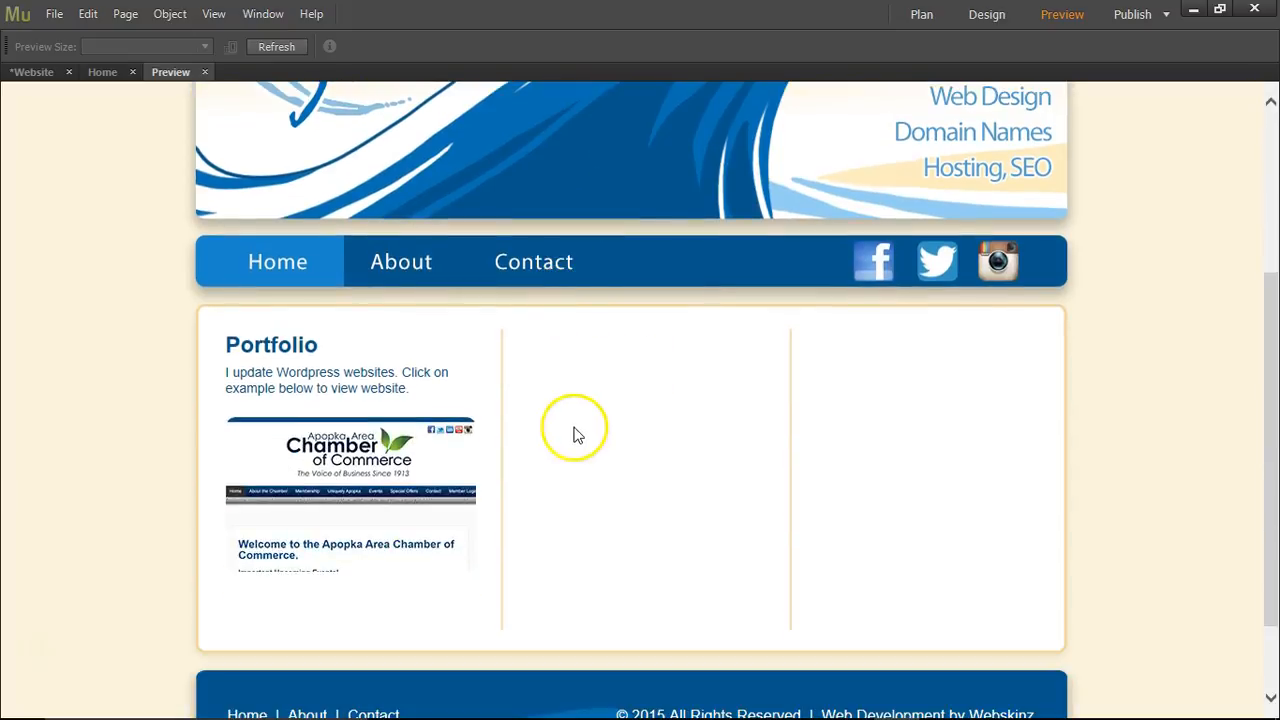
pyautogui.click(205, 73)
# Step: Give the Portfolio image a 1-pixel stroke in dark blue 07578C, sampled with the eyedropper
pyautogui.click(371, 352)
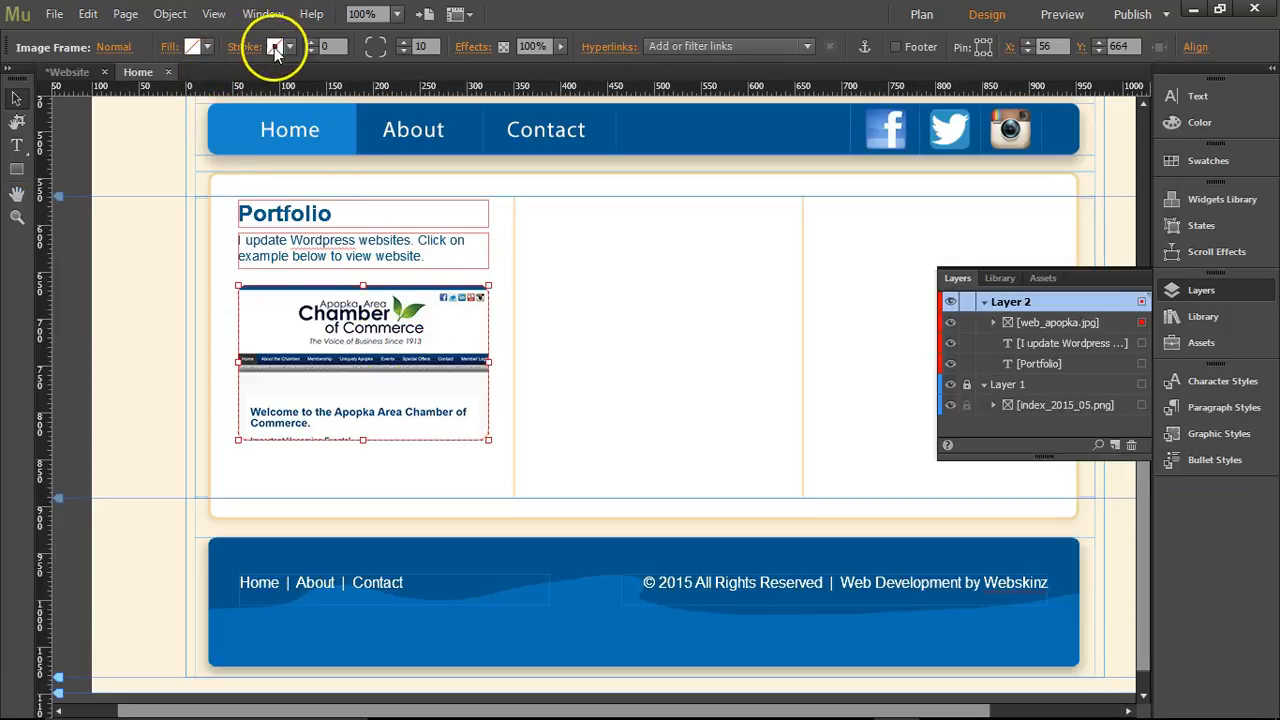
pyautogui.click(287, 48)
pyautogui.click(450, 145)
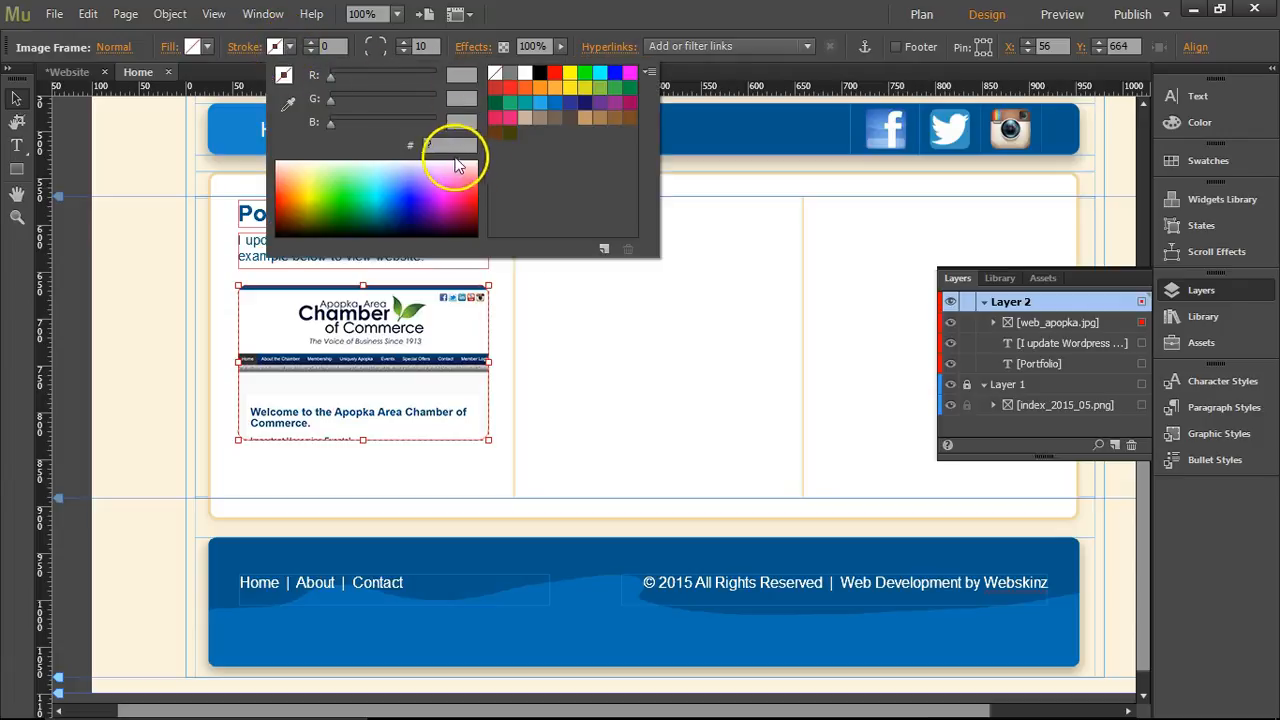
pyautogui.press('BackSpace')
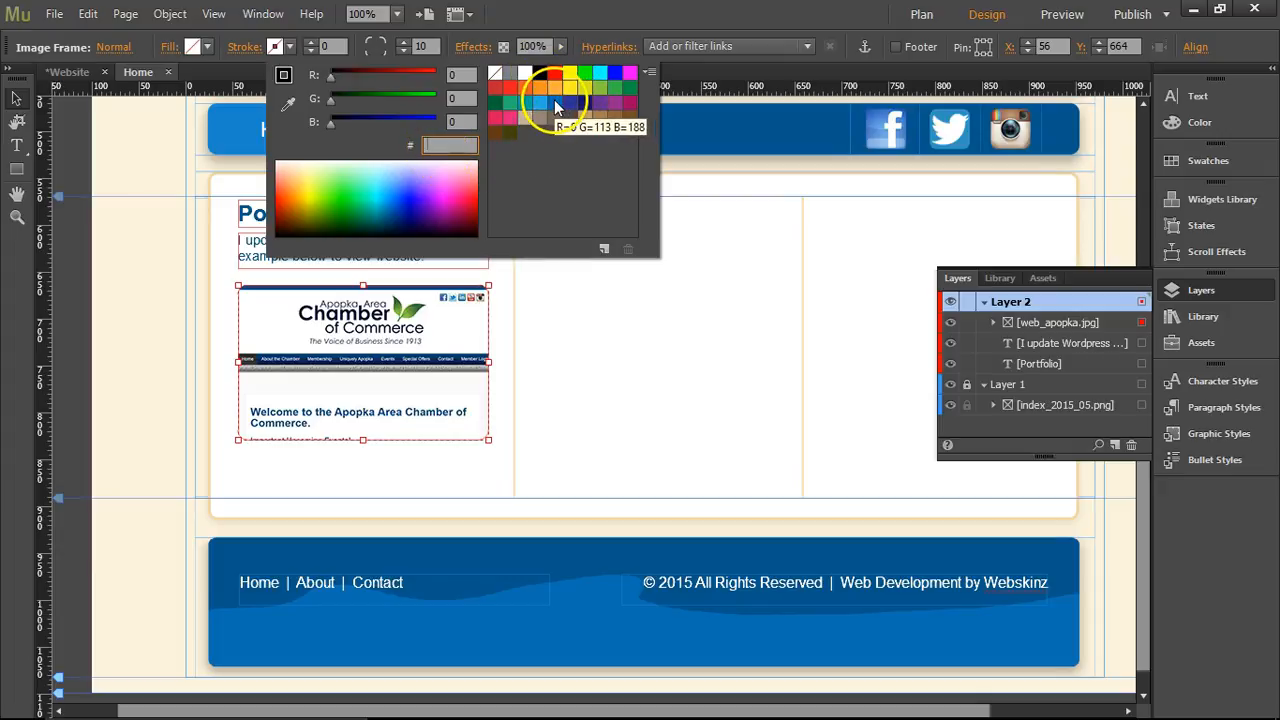
pyautogui.click(288, 106)
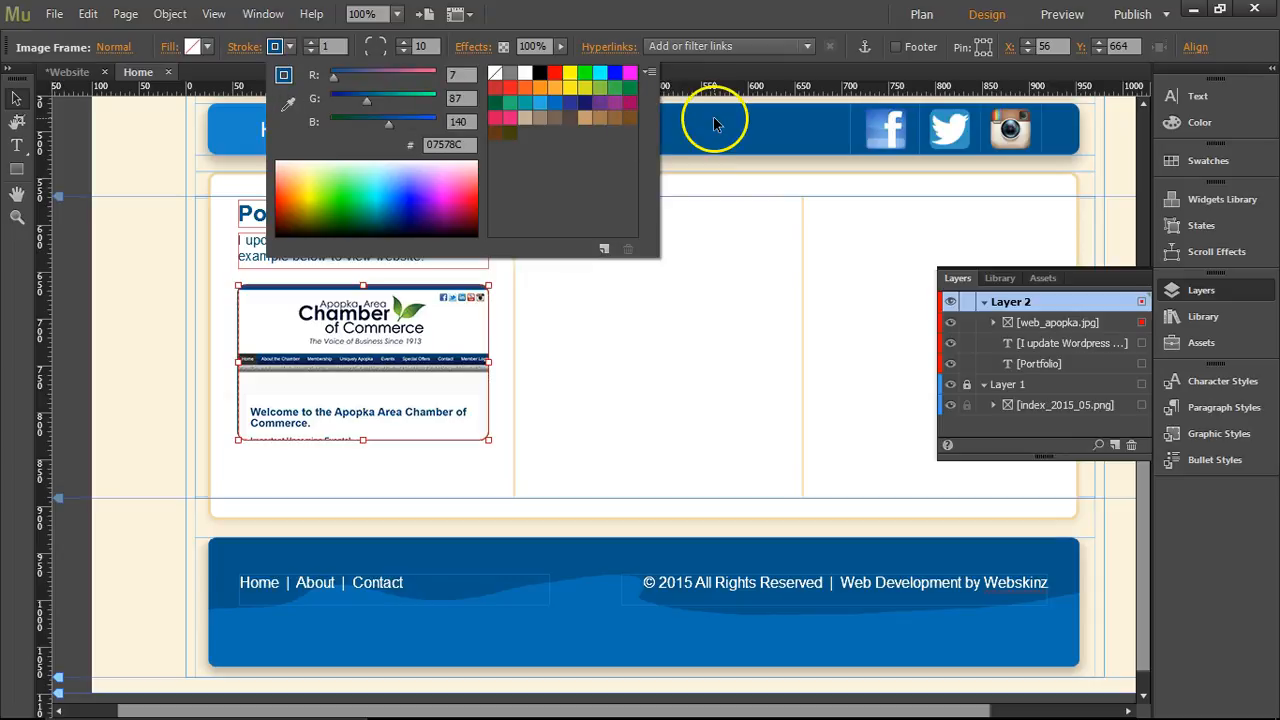
pyautogui.click(606, 296)
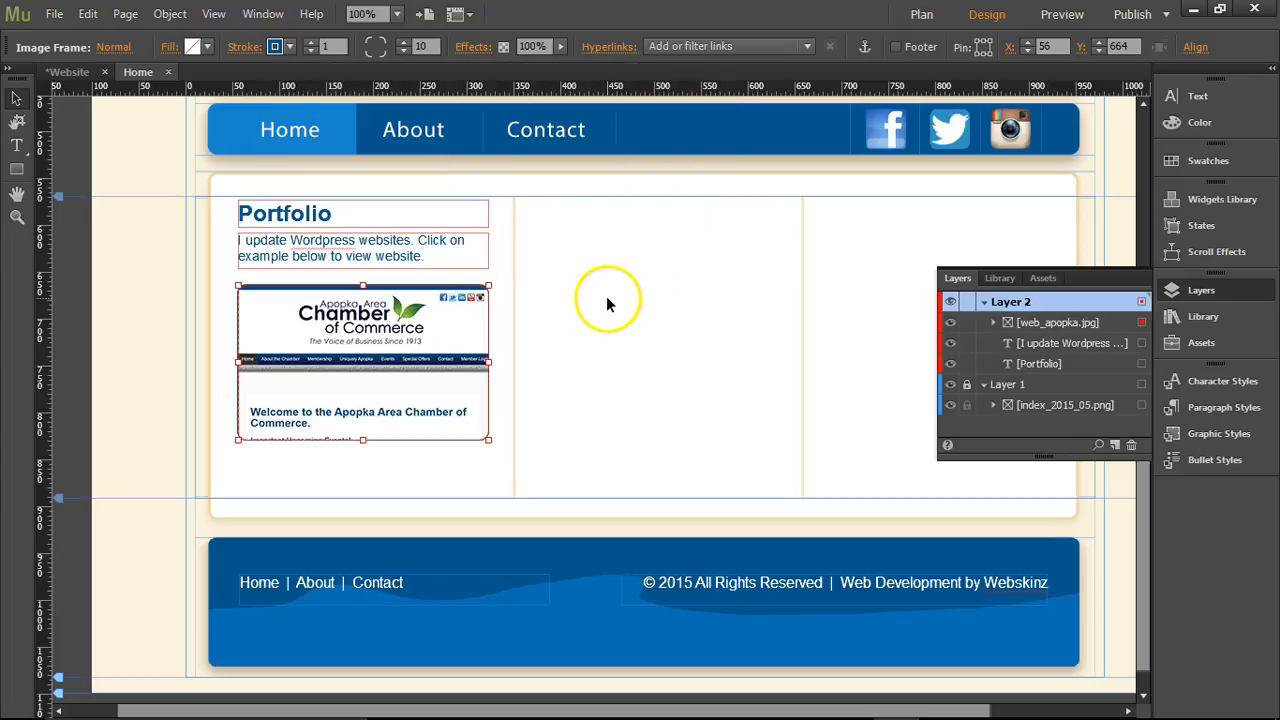
# Step: Preview the home page to check the dark blue outline around the Portfolio image, and return to the design
pyautogui.click(1062, 14)
pyautogui.scroll(-4, 800, 265)
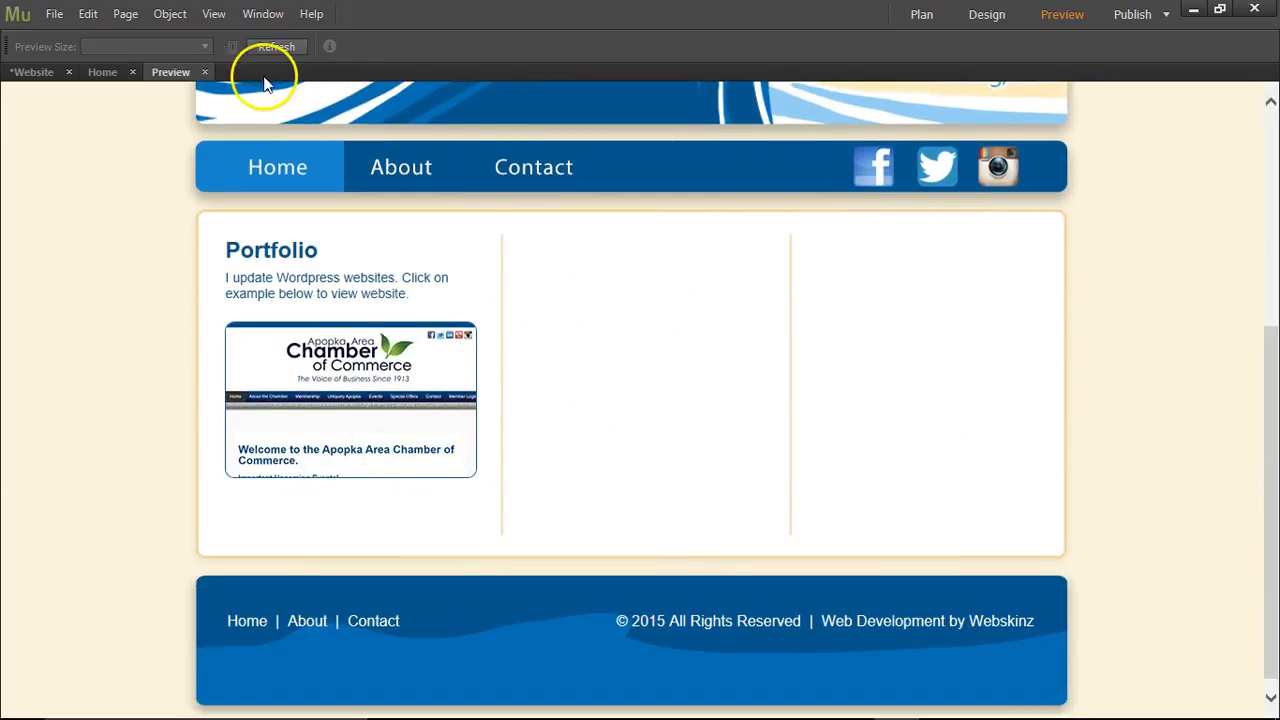
pyautogui.click(205, 73)
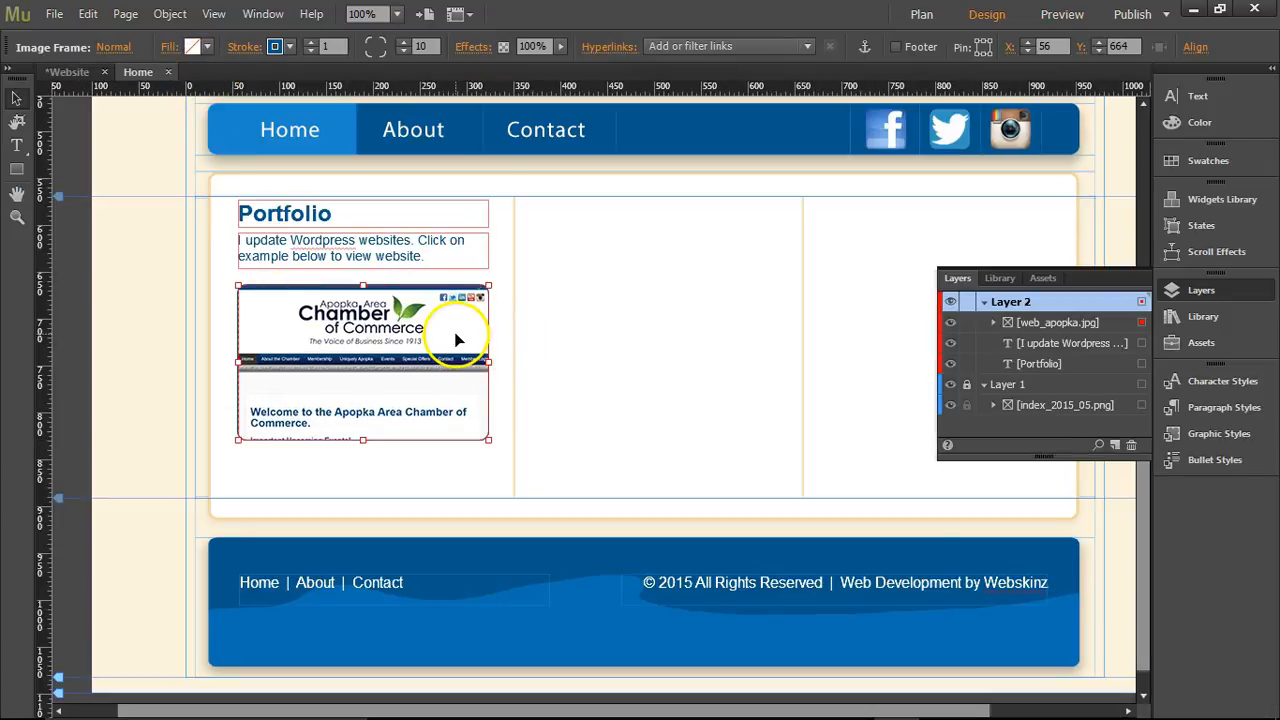
# Step: Change the Portfolio image's stroke color to light blue 97ACFF
pyautogui.click(276, 46)
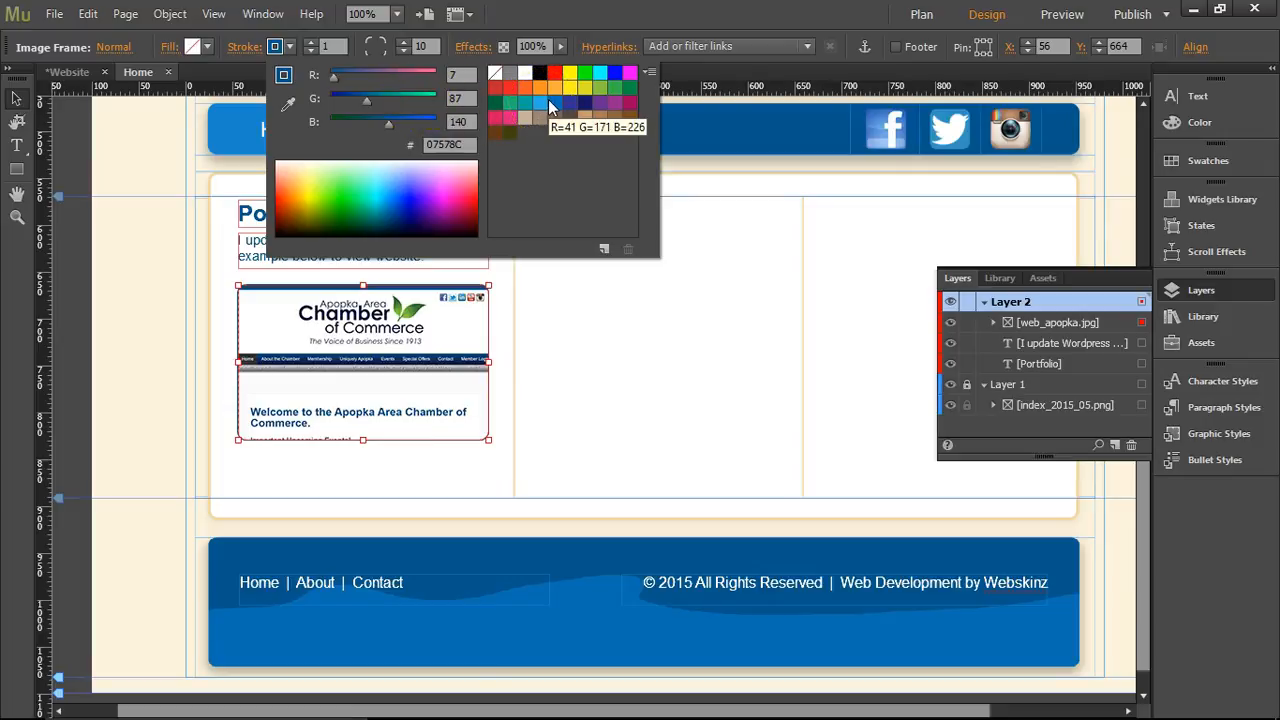
pyautogui.click(406, 166)
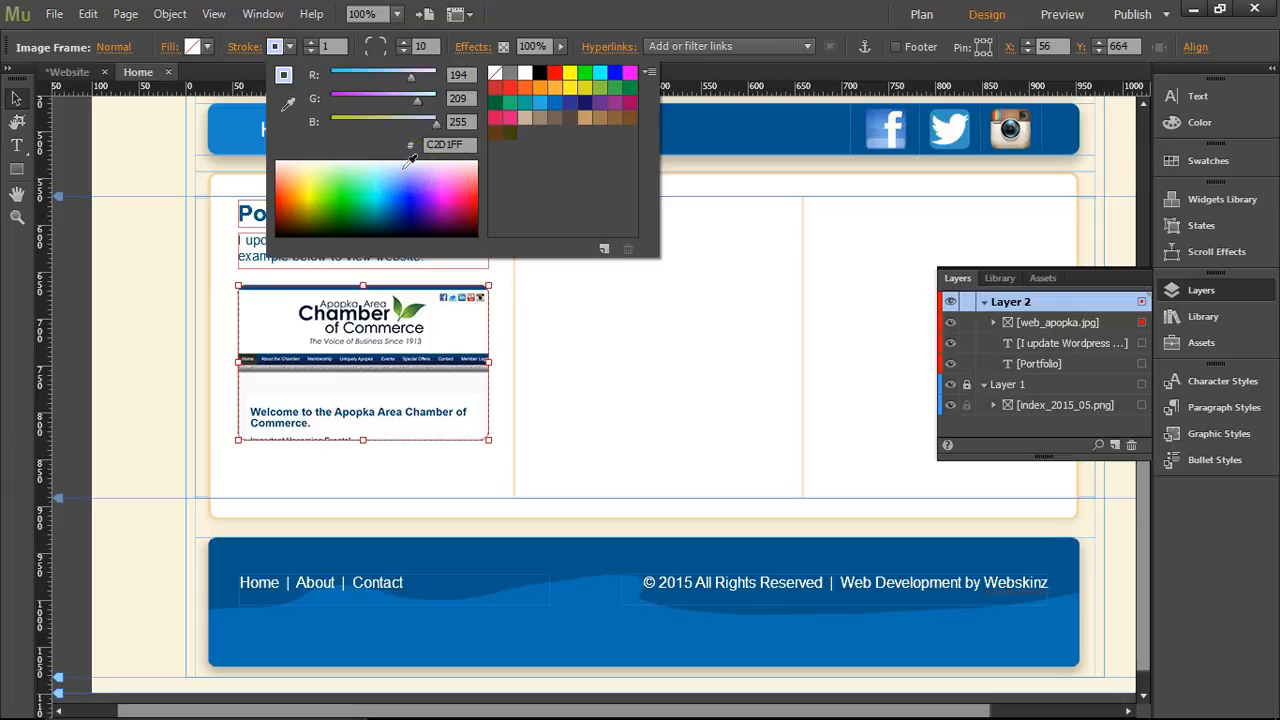
pyautogui.click(407, 170)
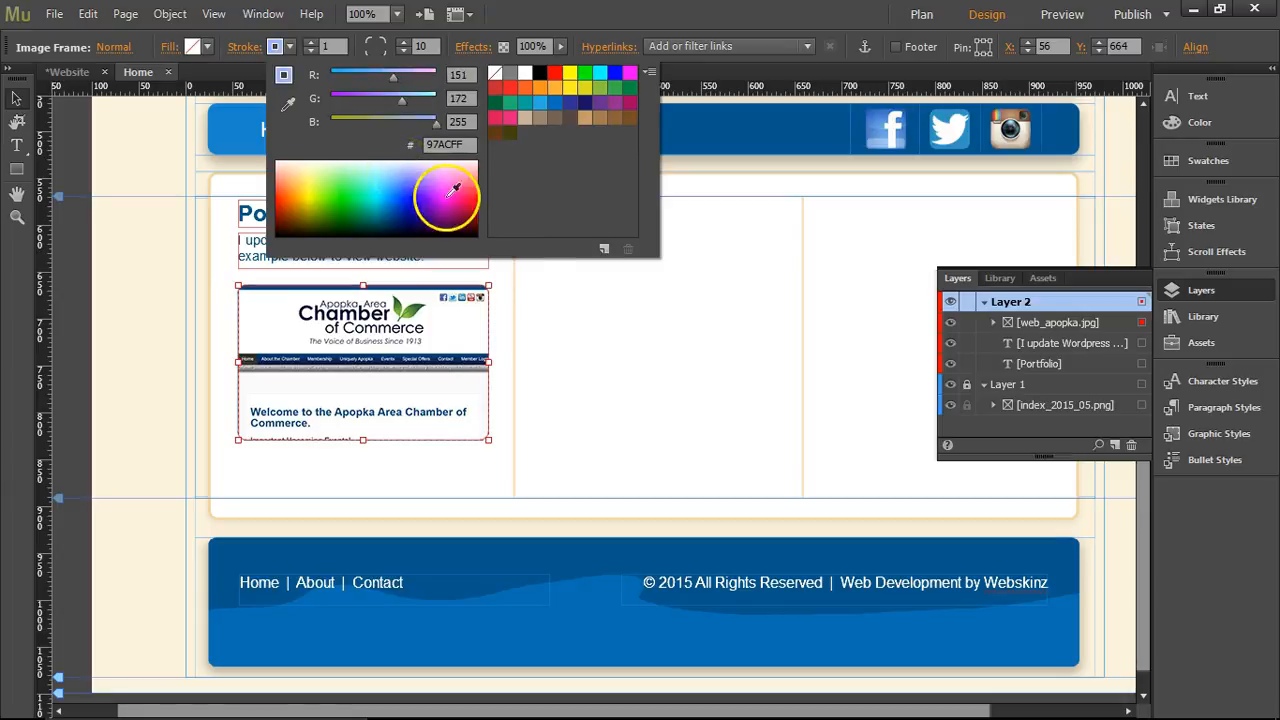
pyautogui.click(596, 302)
# Step: Preview the home page to check the light blue outline around the Portfolio image, and return to the design
pyautogui.click(1068, 16)
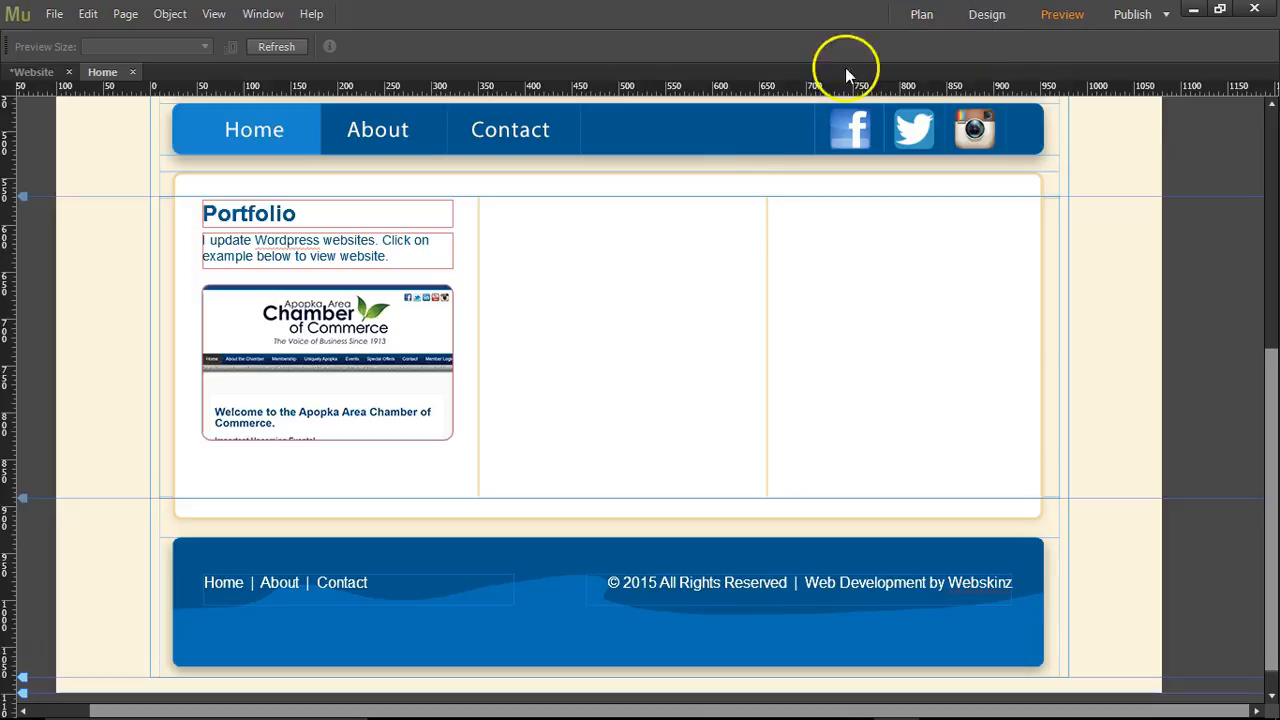
pyautogui.scroll(-3, 640, 340)
pyautogui.scroll(-3, 615, 420)
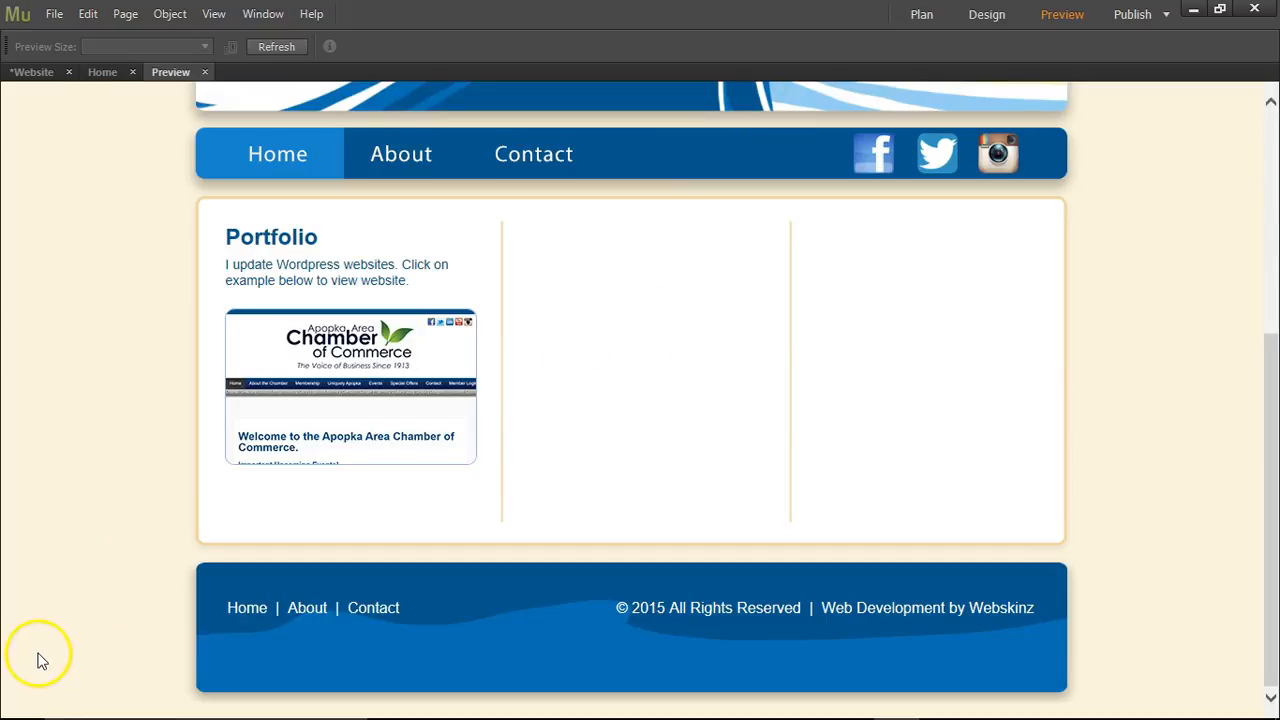
pyautogui.click(204, 72)
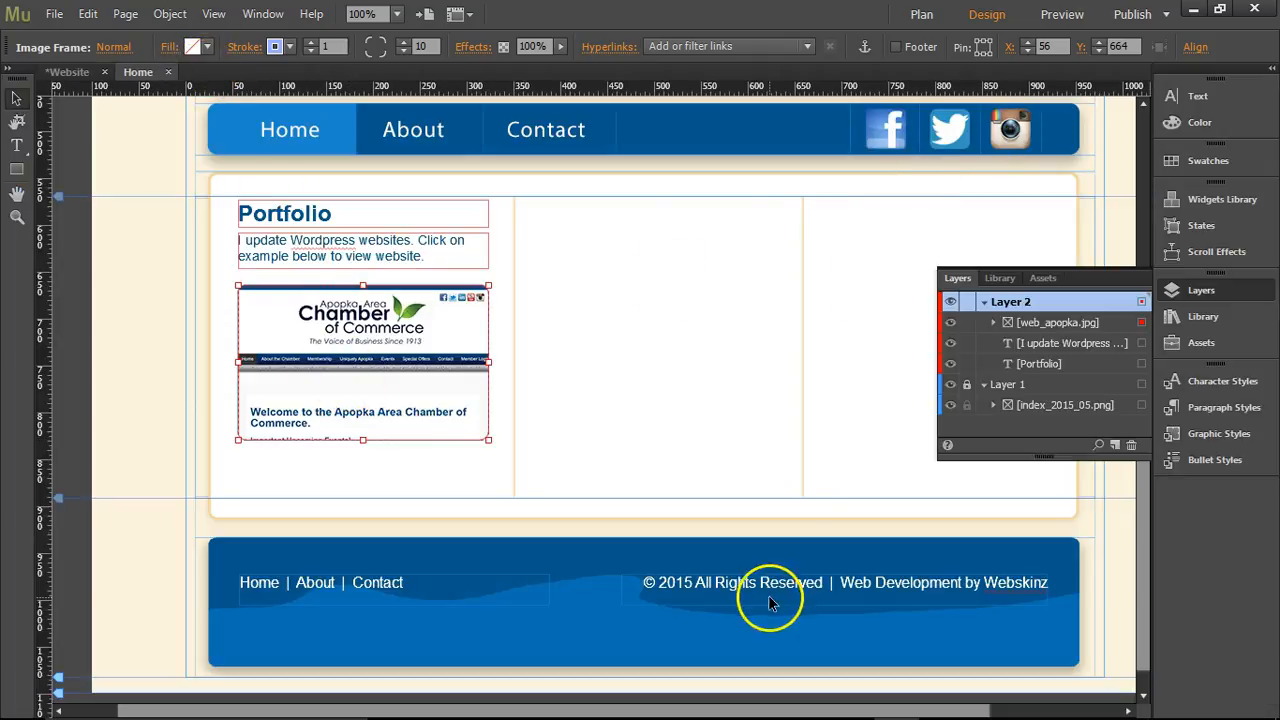
pyautogui.click(680, 47)
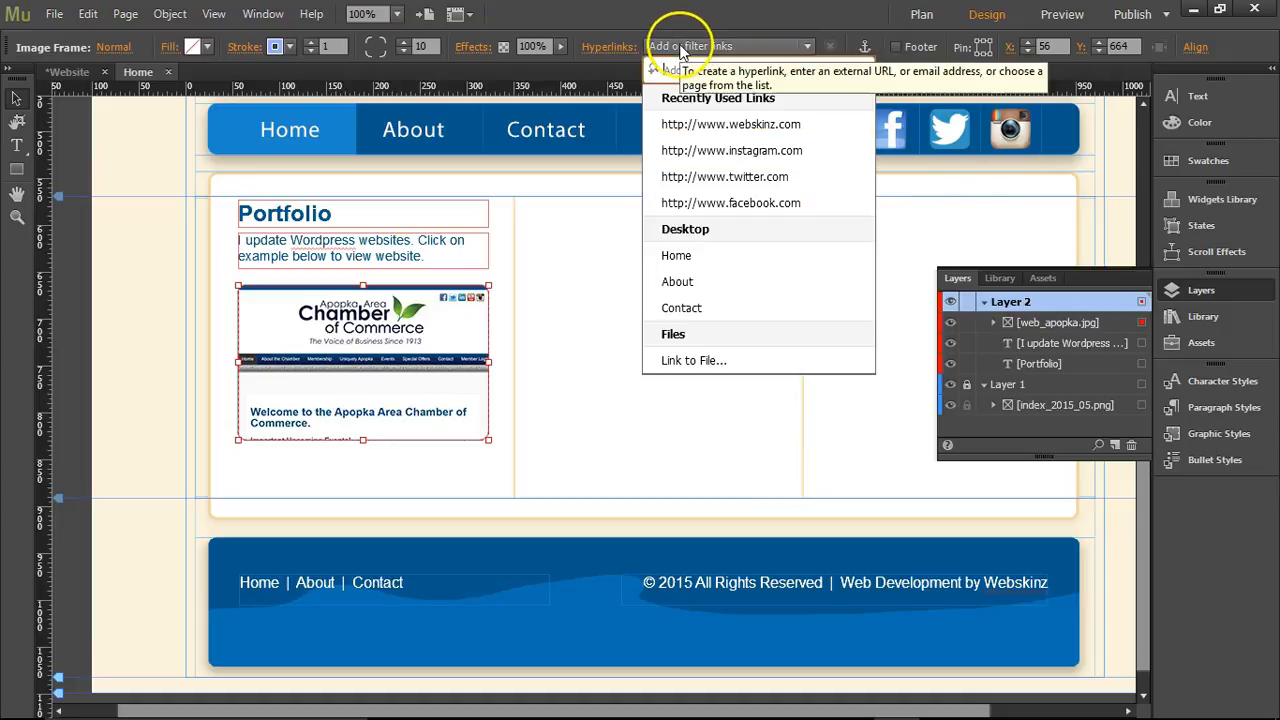
pyautogui.click(712, 122)
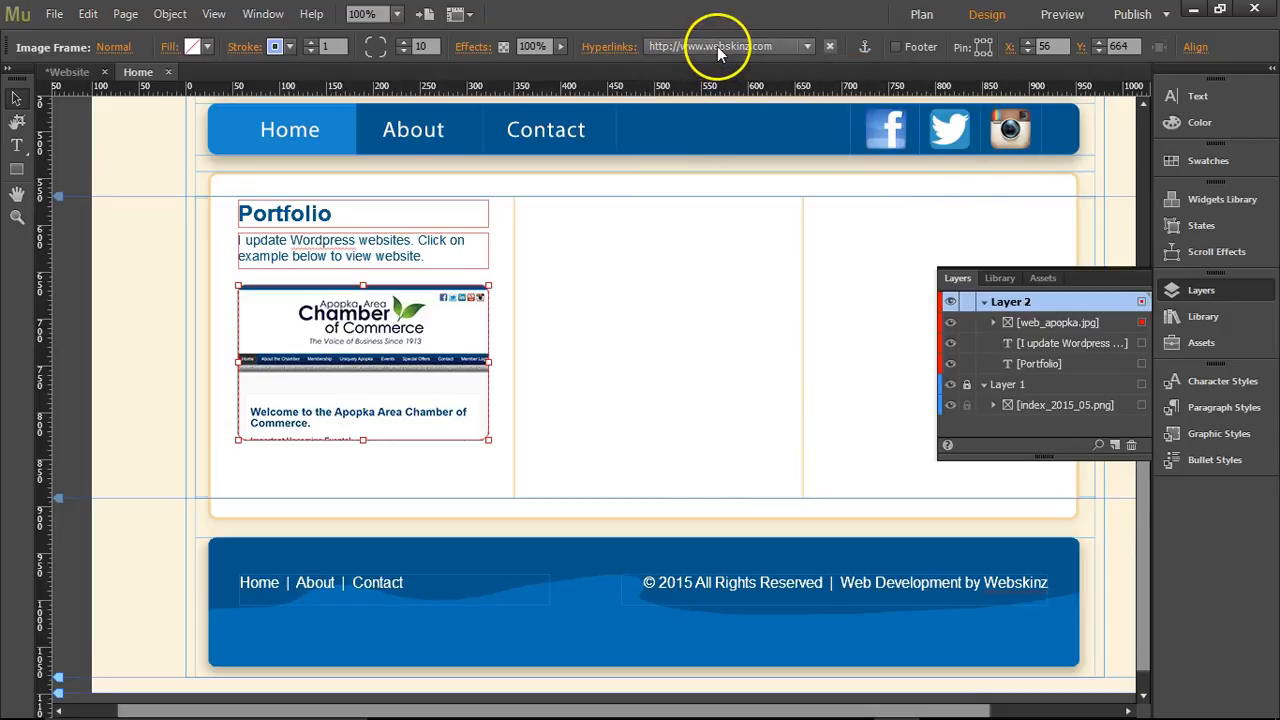
pyautogui.click(717, 46)
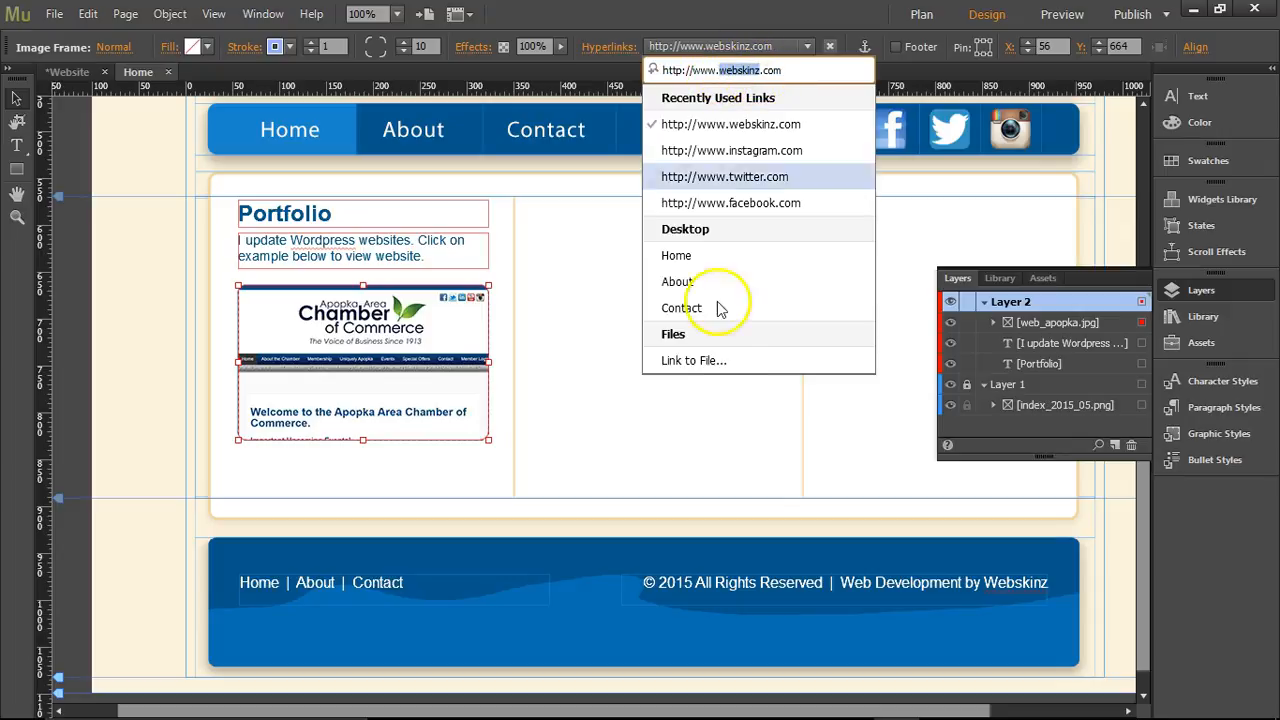
pyautogui.write('apopkacham')
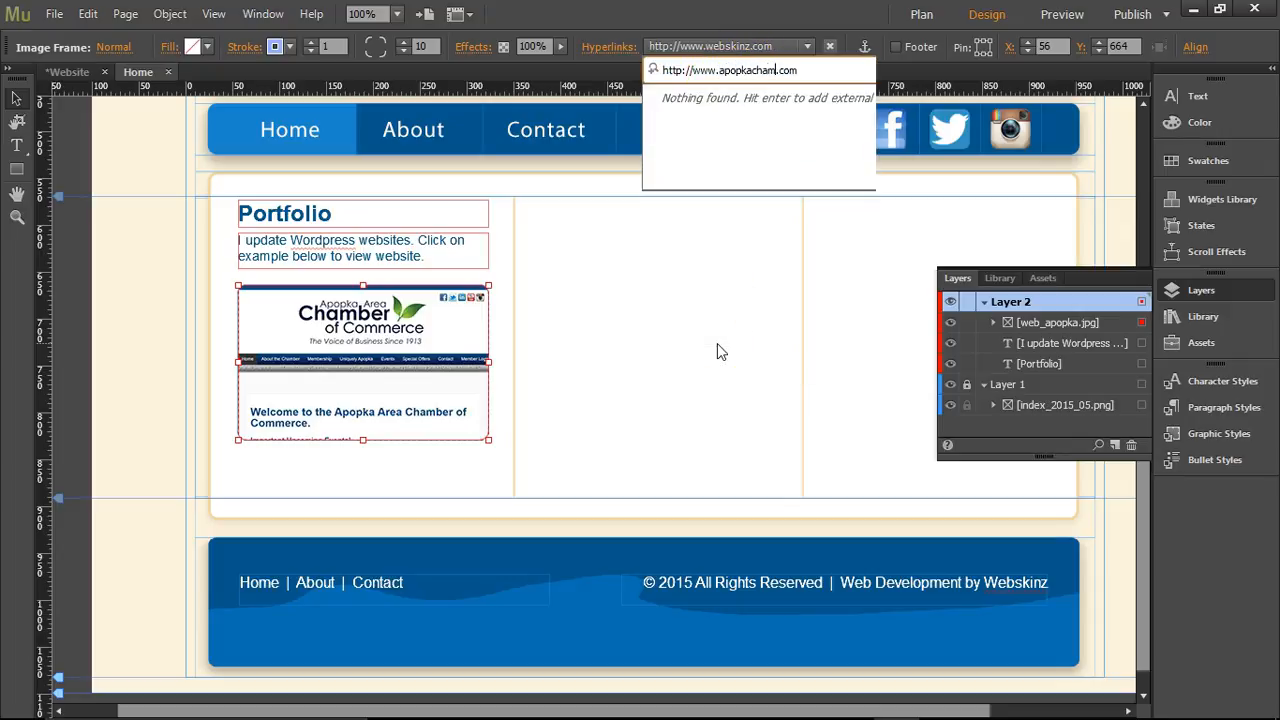
pyautogui.write('ber')
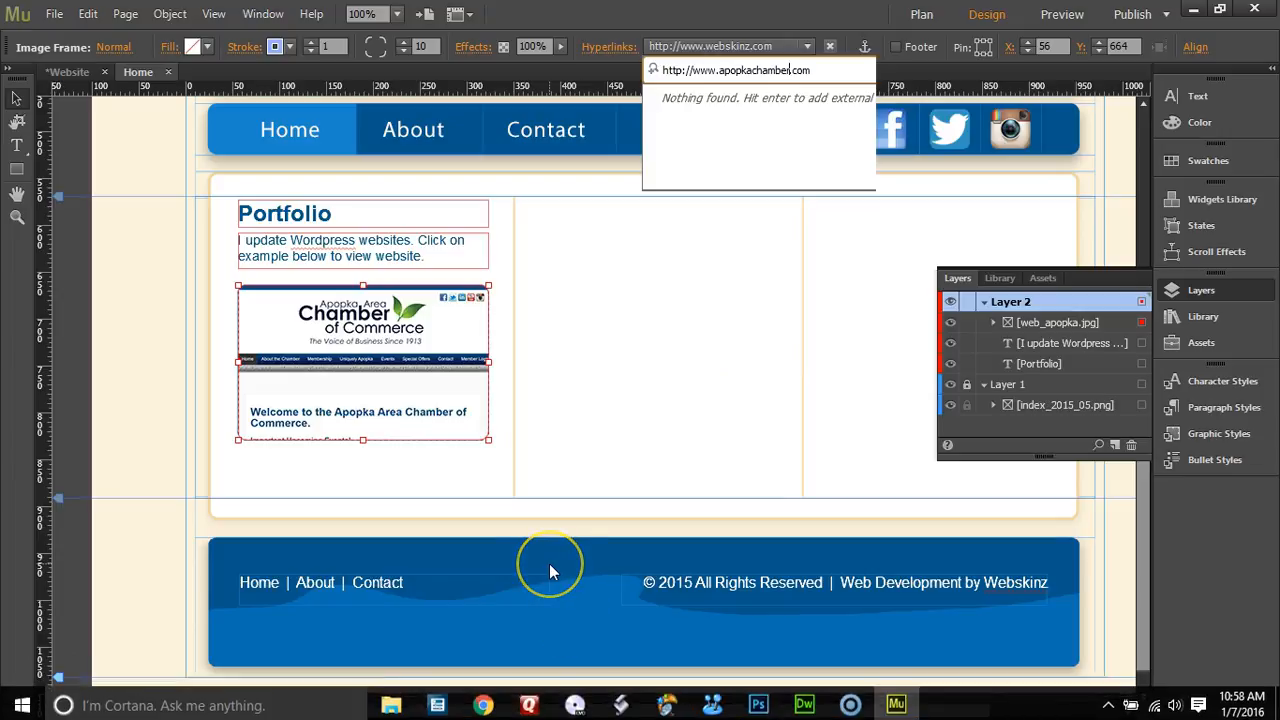
pyautogui.press('Return')
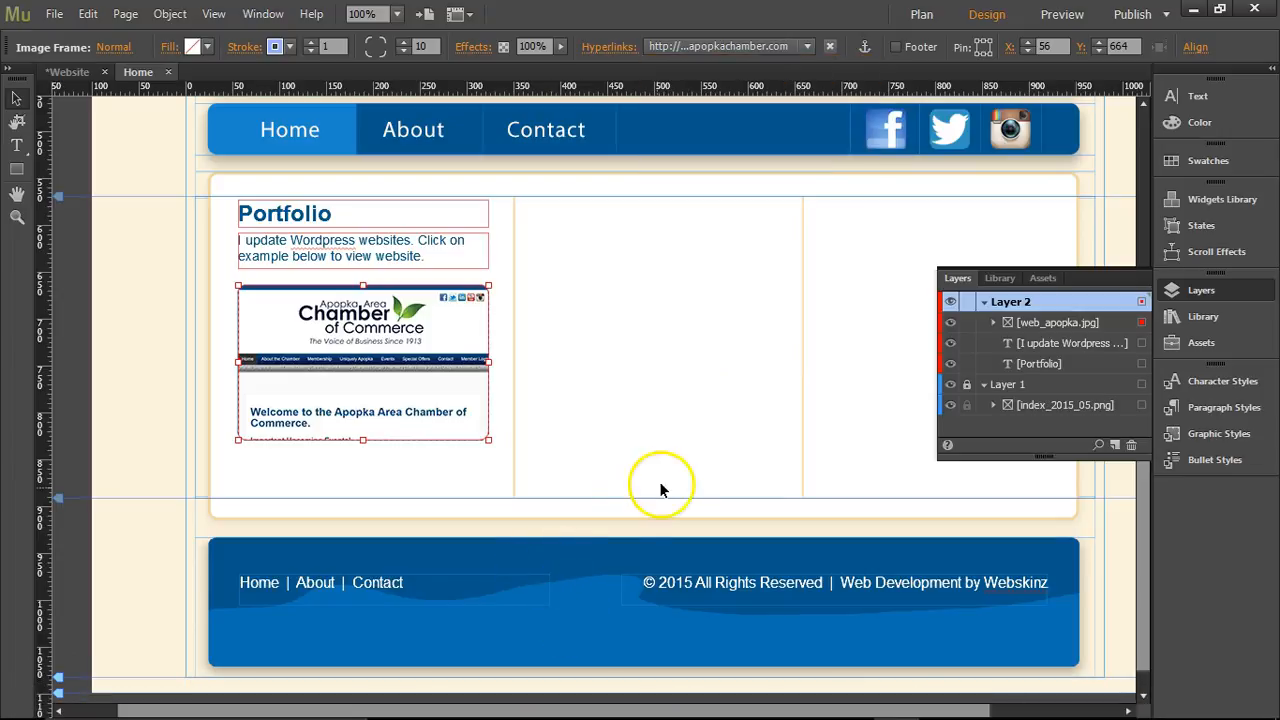
# Step: Preview the home page, test the Portfolio image's link, and return to the design
pyautogui.click(571, 271)
pyautogui.click(1062, 14)
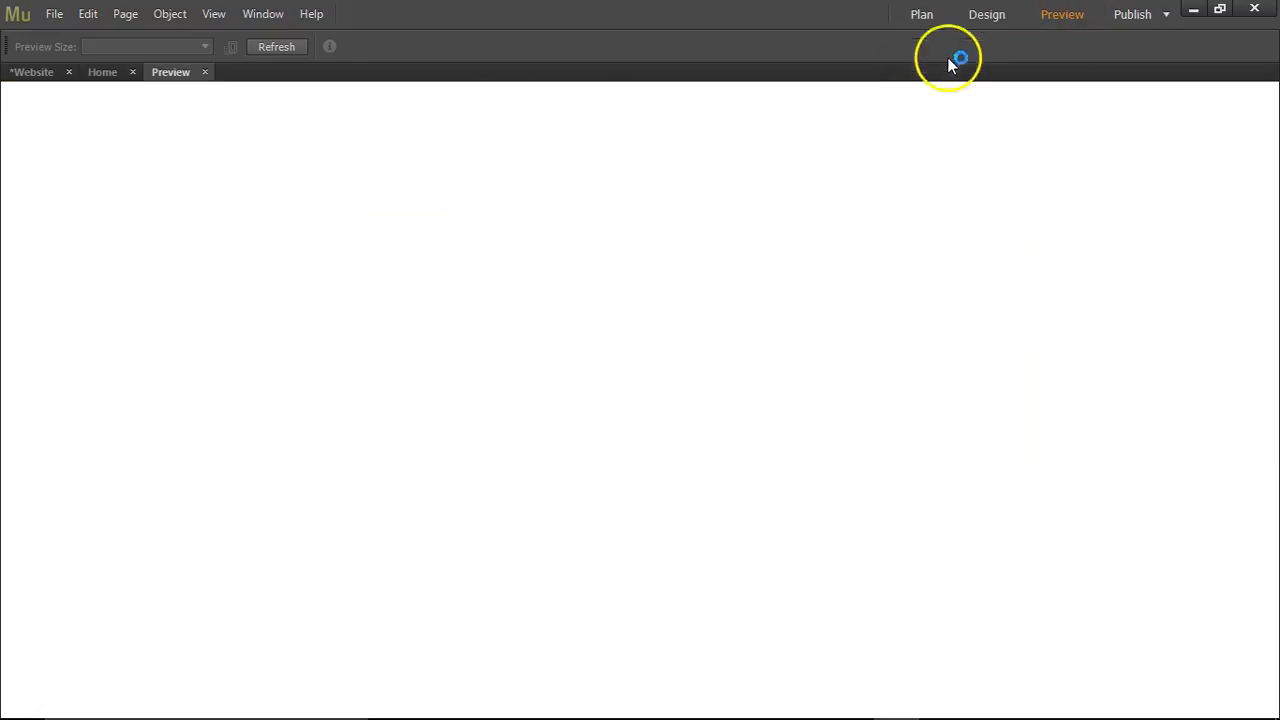
pyautogui.scroll(-4, 670, 412)
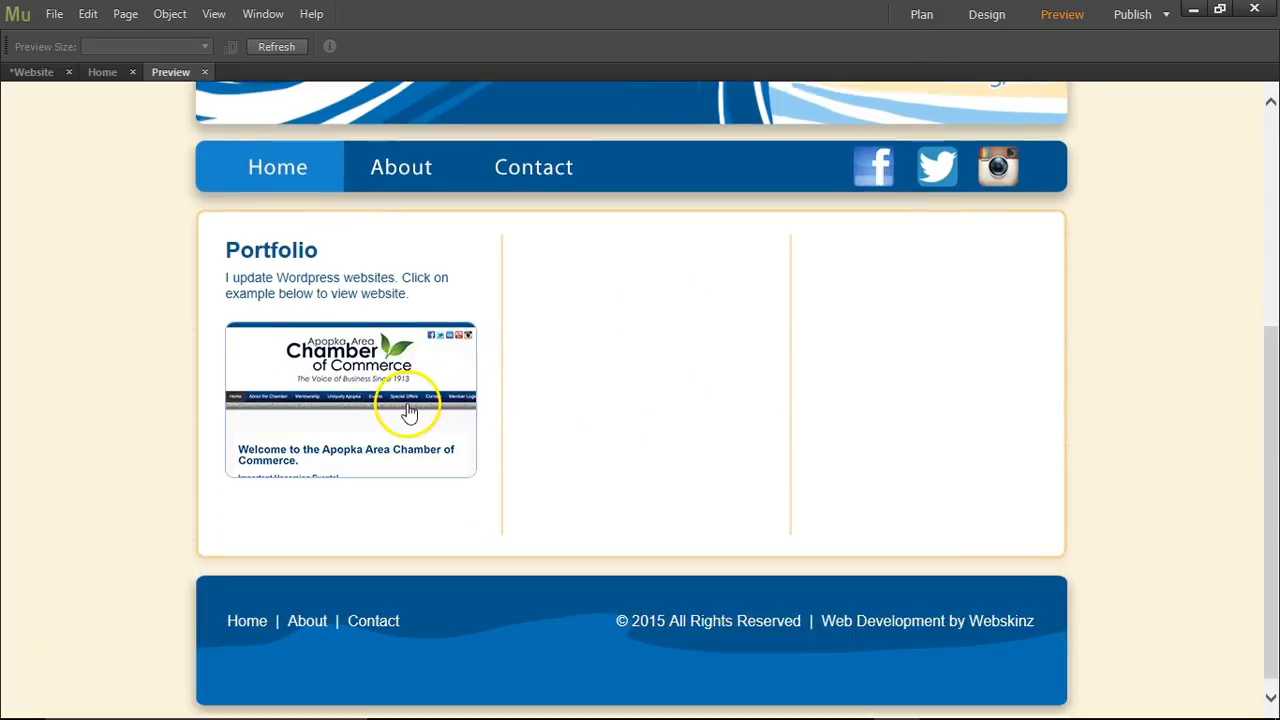
pyautogui.click(407, 338)
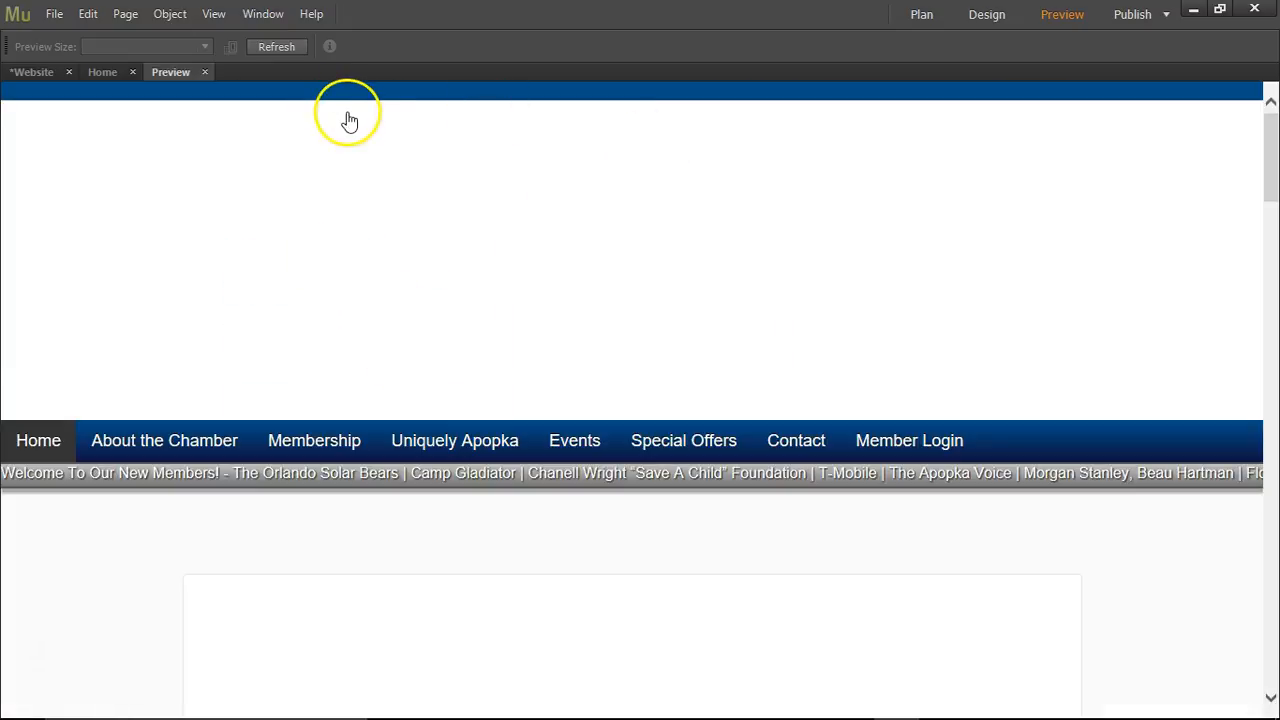
pyautogui.click(204, 73)
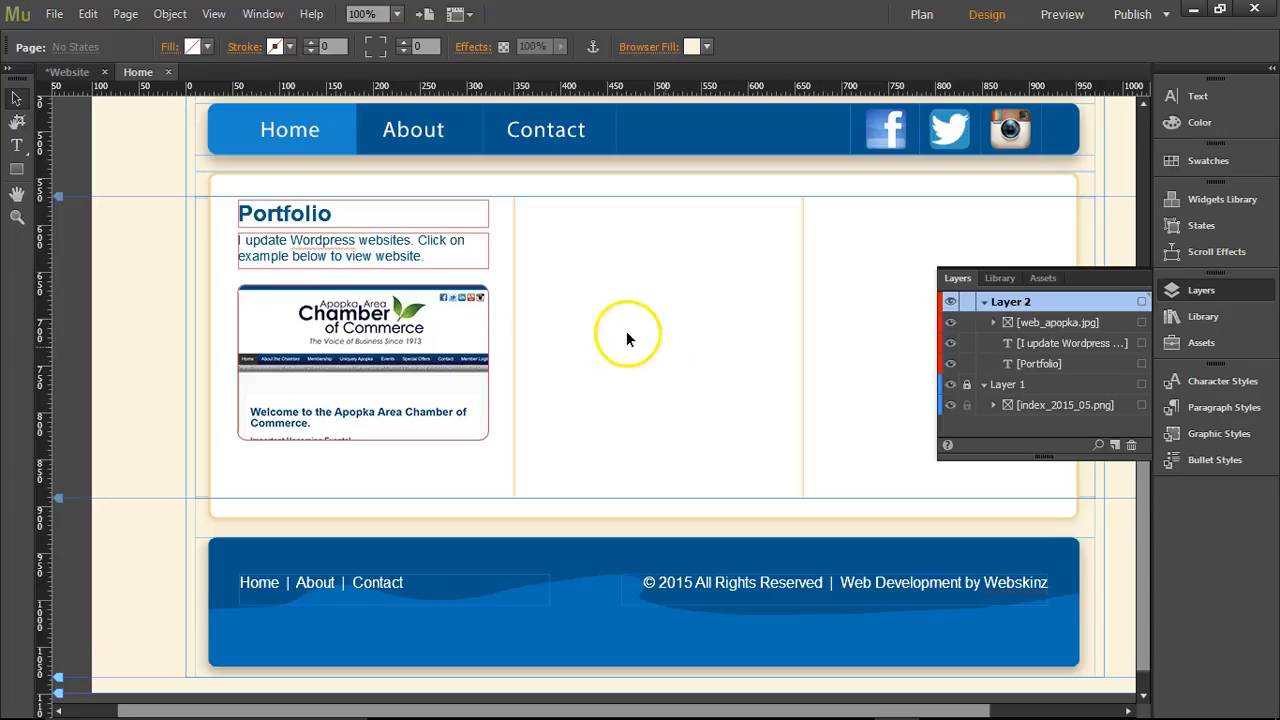
# Step: Copy the Portfolio description and image into the second and third columns, and preview the home page
pyautogui.moveTo(512, 213); pyautogui.dragTo(376, 396)
pyautogui.click(560, 304)
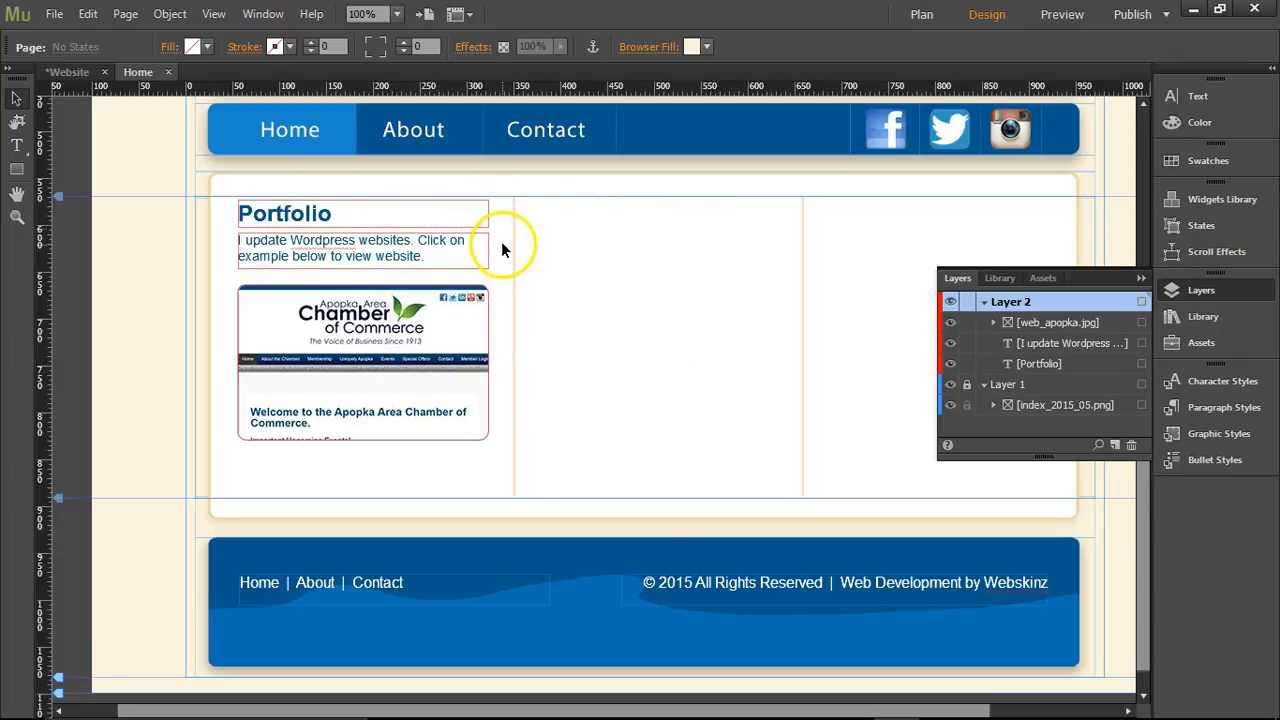
pyautogui.moveTo(500, 237); pyautogui.dragTo(378, 441)
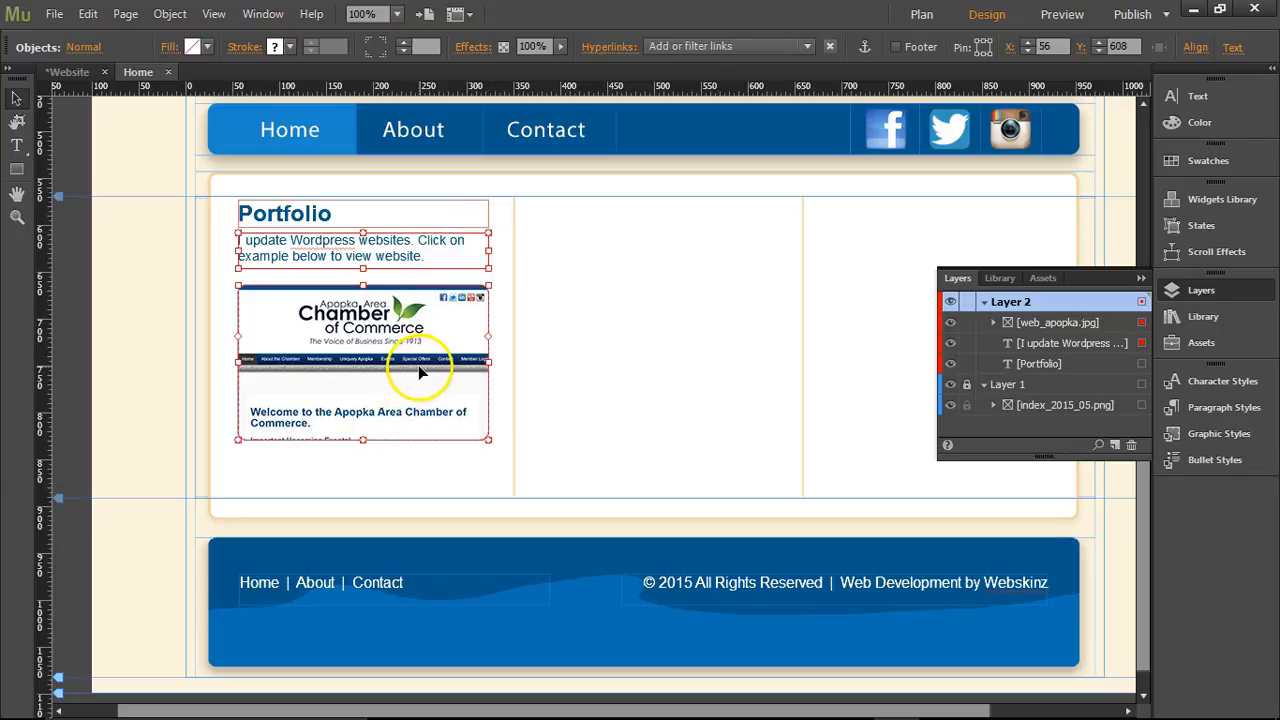
pyautogui.moveTo(416, 370); pyautogui.dragTo(915, 358)
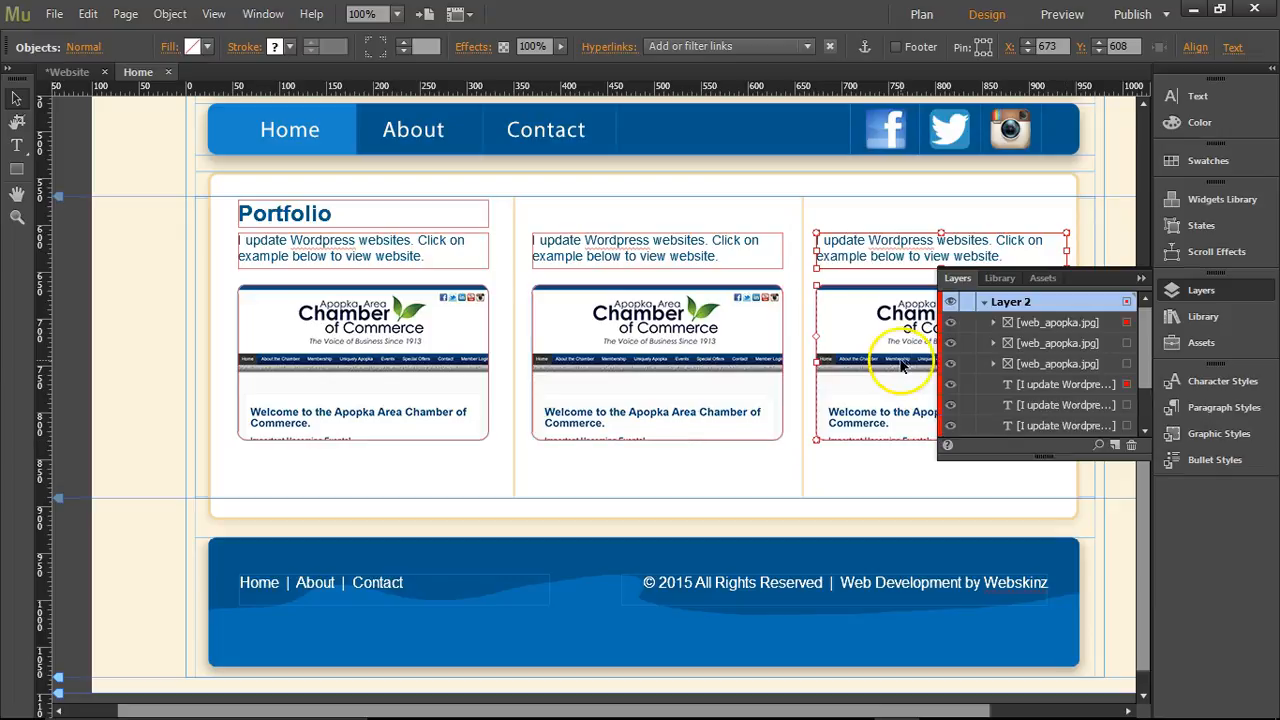
pyautogui.click(712, 220)
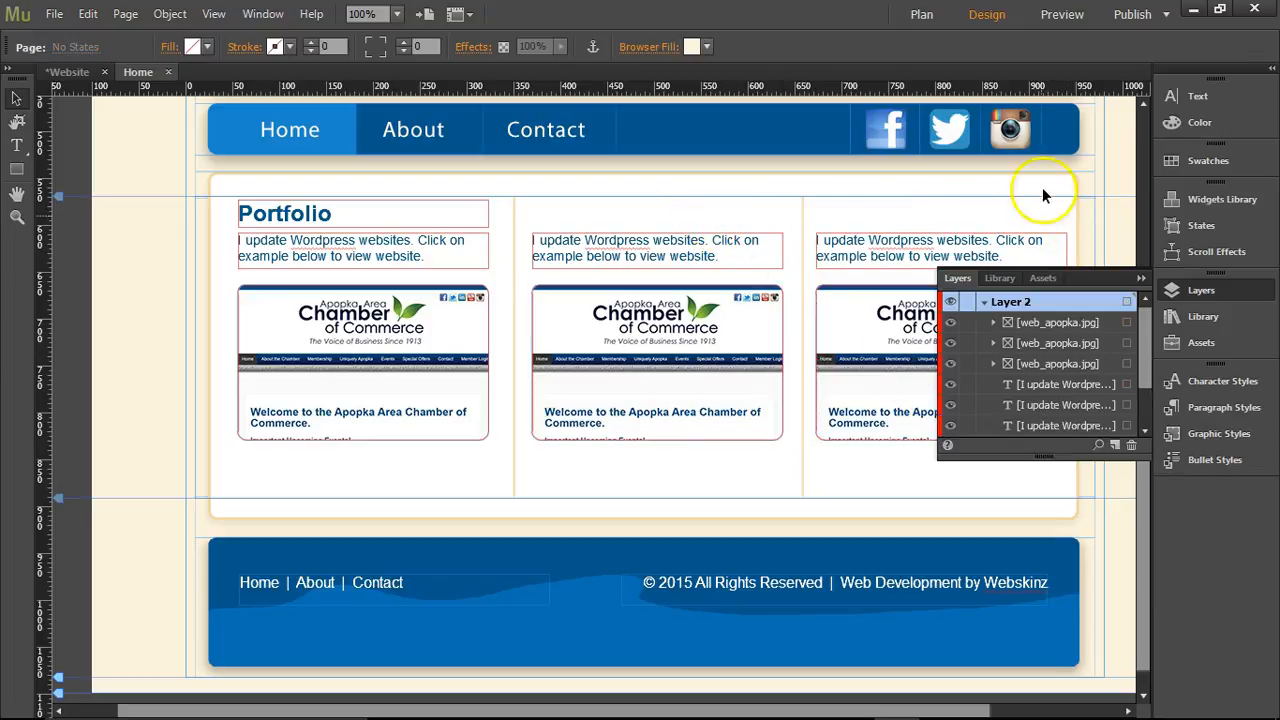
pyautogui.click(1062, 14)
pyautogui.scroll(-5, 1130, 388)
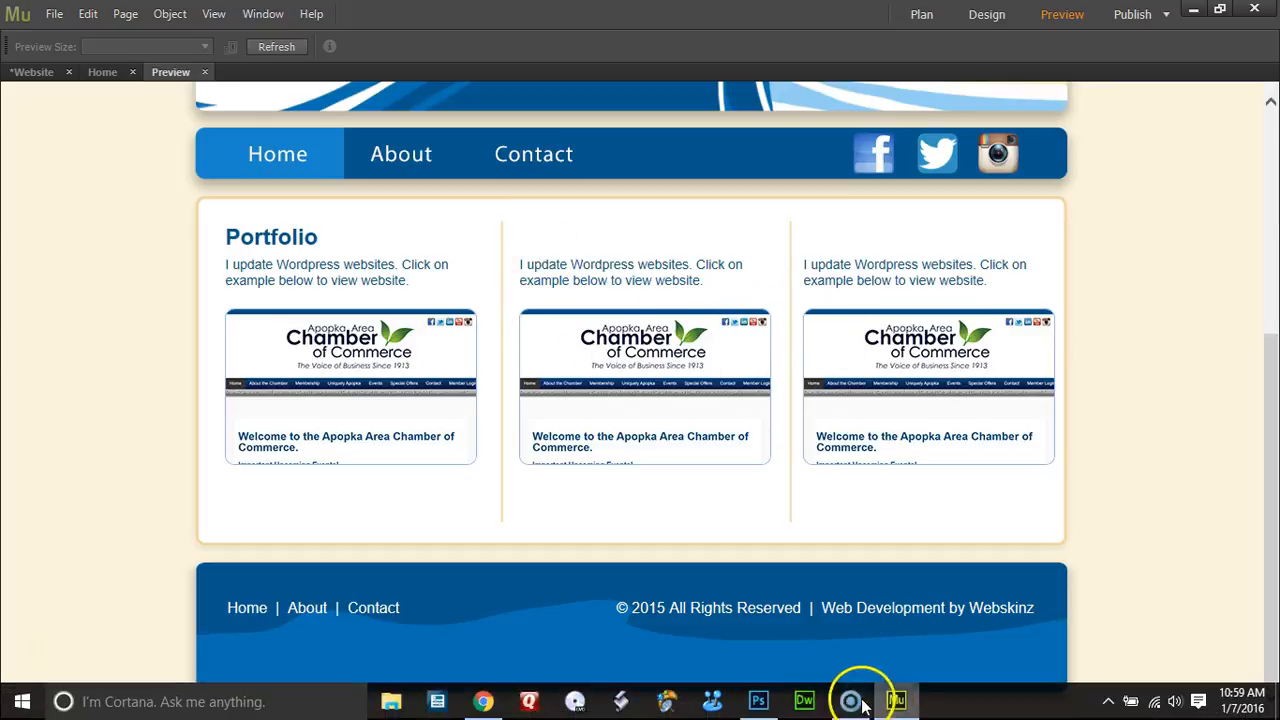
# Step: Switch to Photoshop and bring up the three-column area of index_2015.psd at 100% zoom
pyautogui.click(758, 700)
pyautogui.click(540, 67)
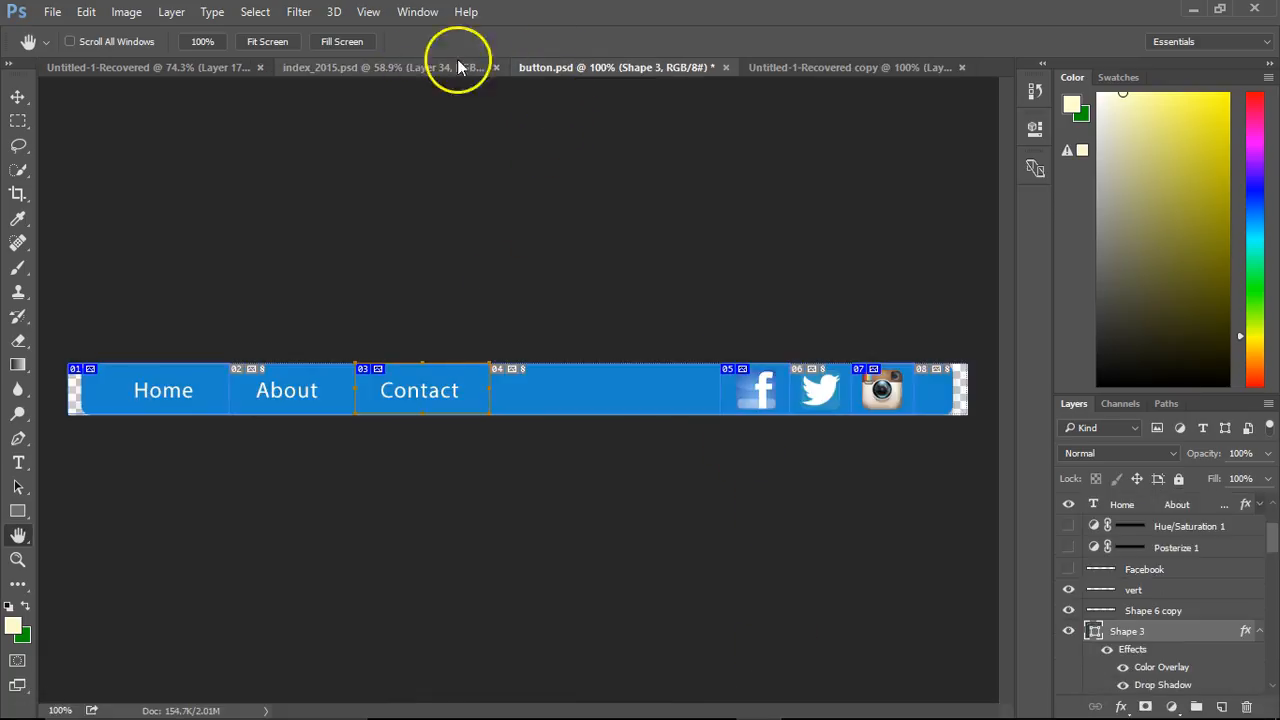
pyautogui.click(395, 67)
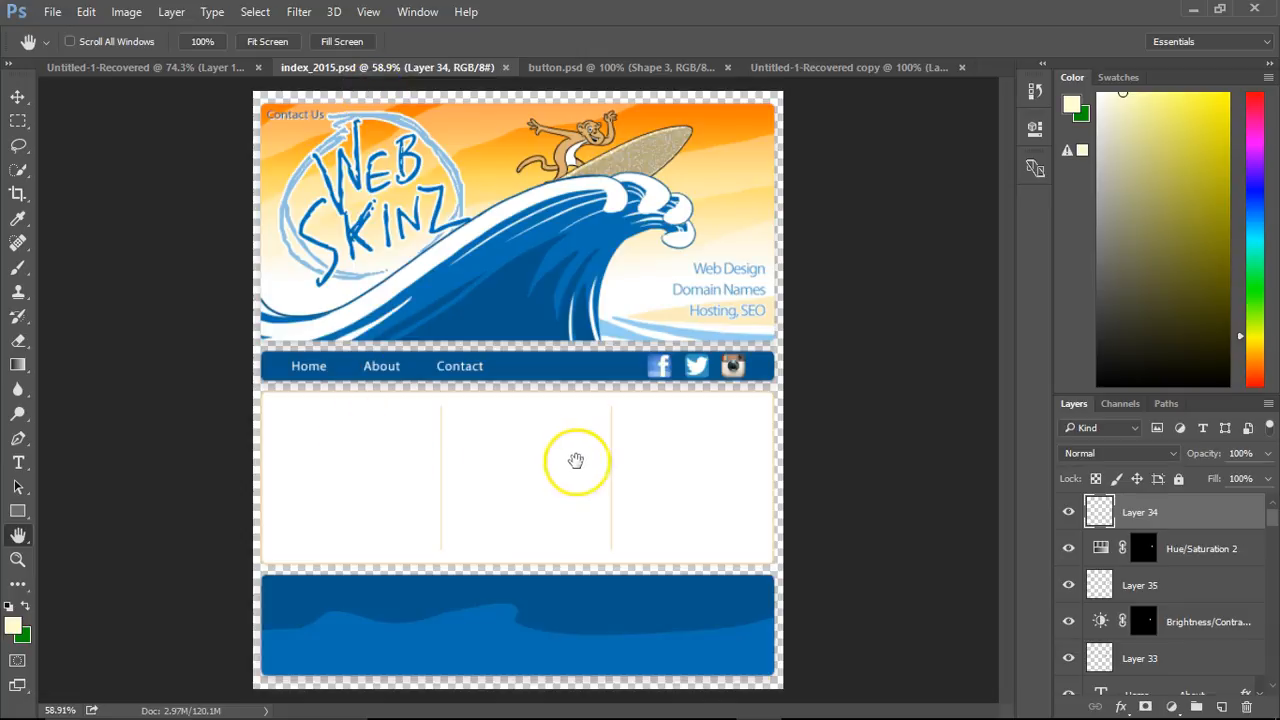
pyautogui.keyDown('ctrl'); pyautogui.click(560, 471); pyautogui.keyUp('ctrl')
pyautogui.keyDown('ctrl'); pyautogui.click(558, 471); pyautogui.keyUp('ctrl')
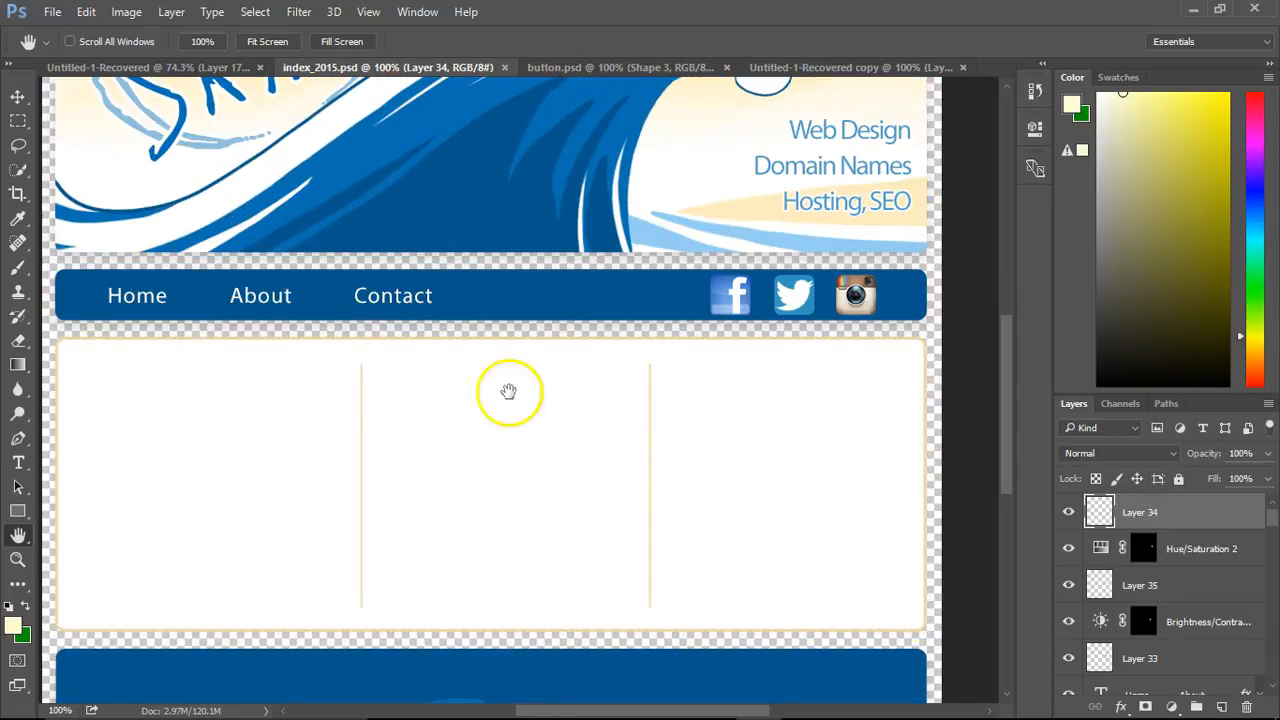
# Step: Open web_apopka.jpg from the webskinz images folder
pyautogui.click(52, 11)
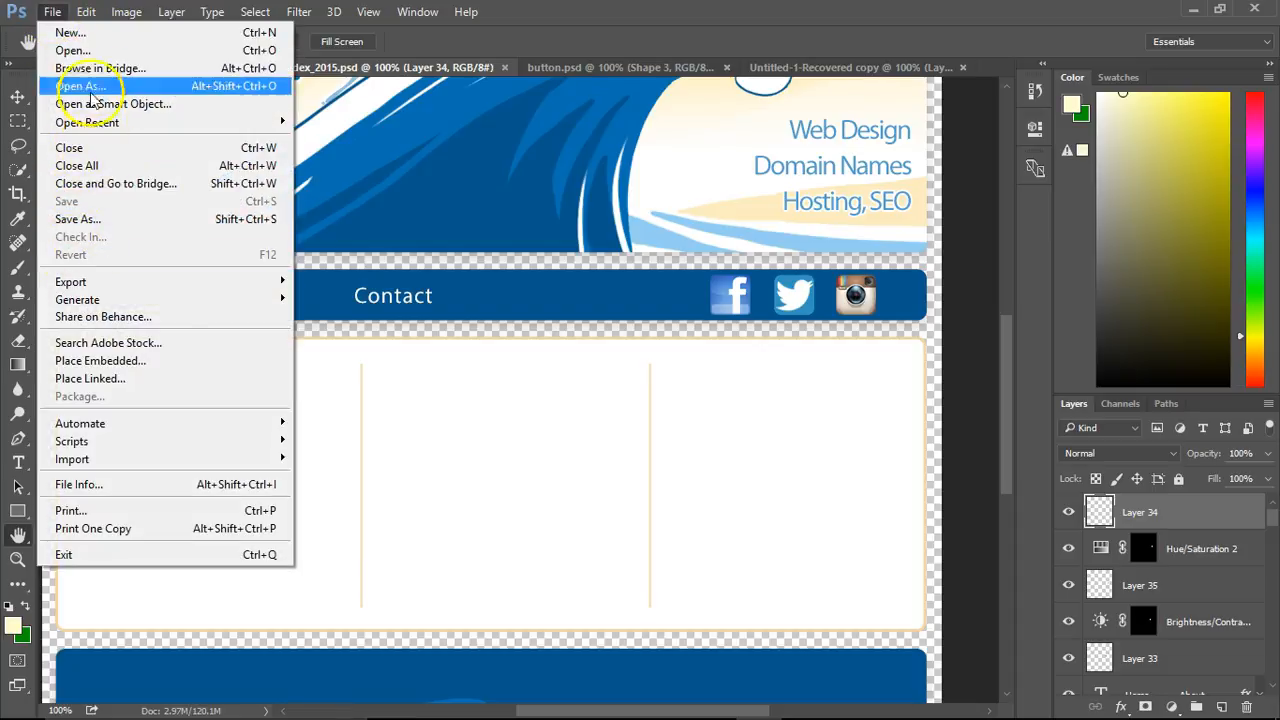
pyautogui.click(78, 51)
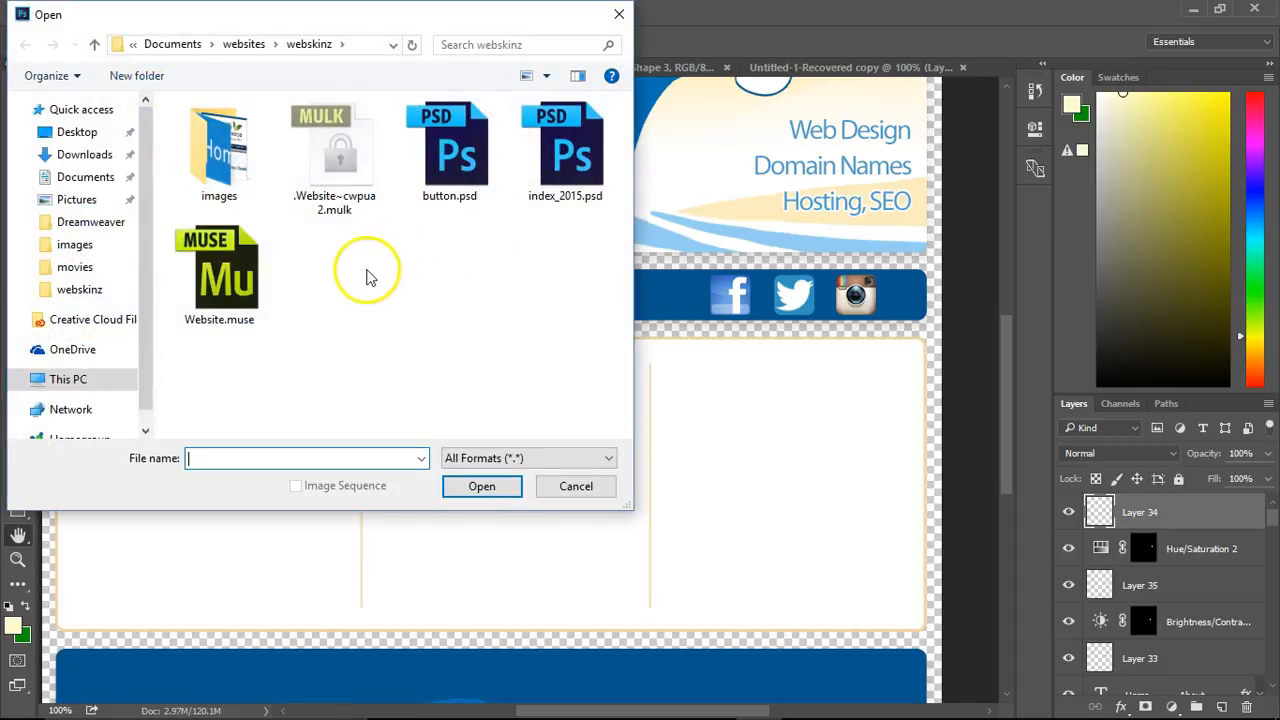
pyautogui.doubleClick(220, 150)
pyautogui.scroll(-6, 560, 345)
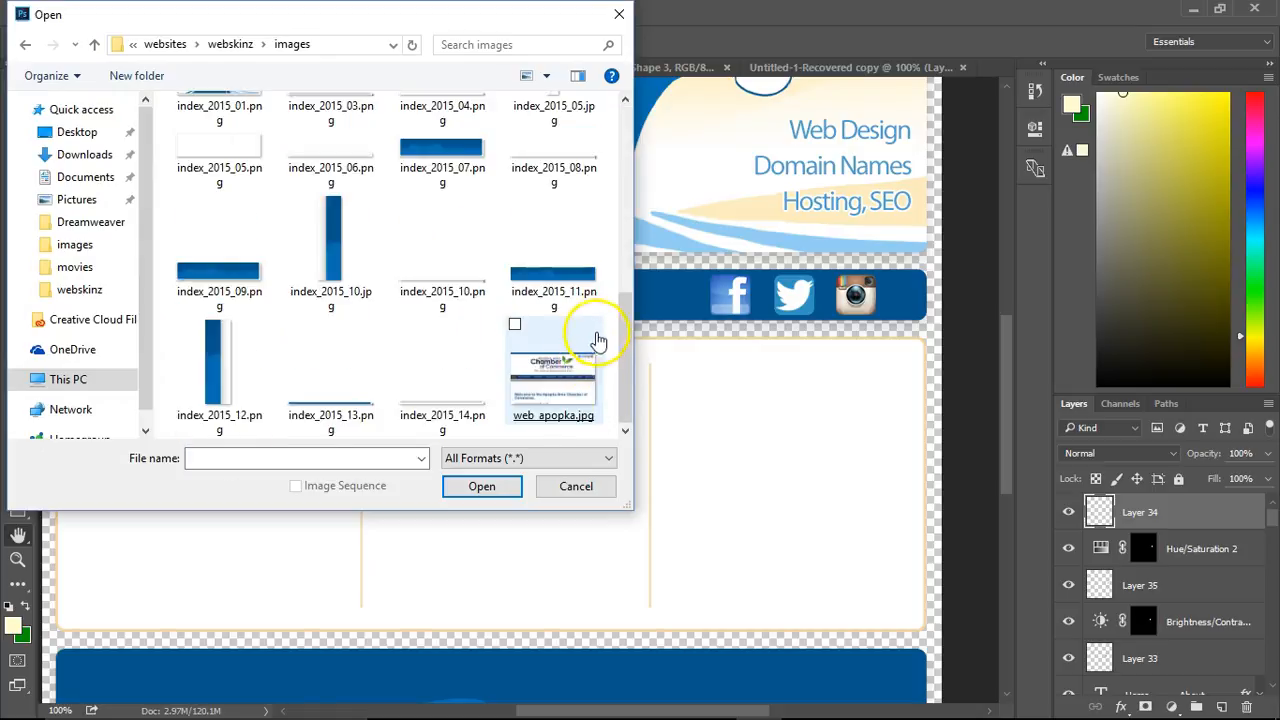
pyautogui.doubleClick(549, 371)
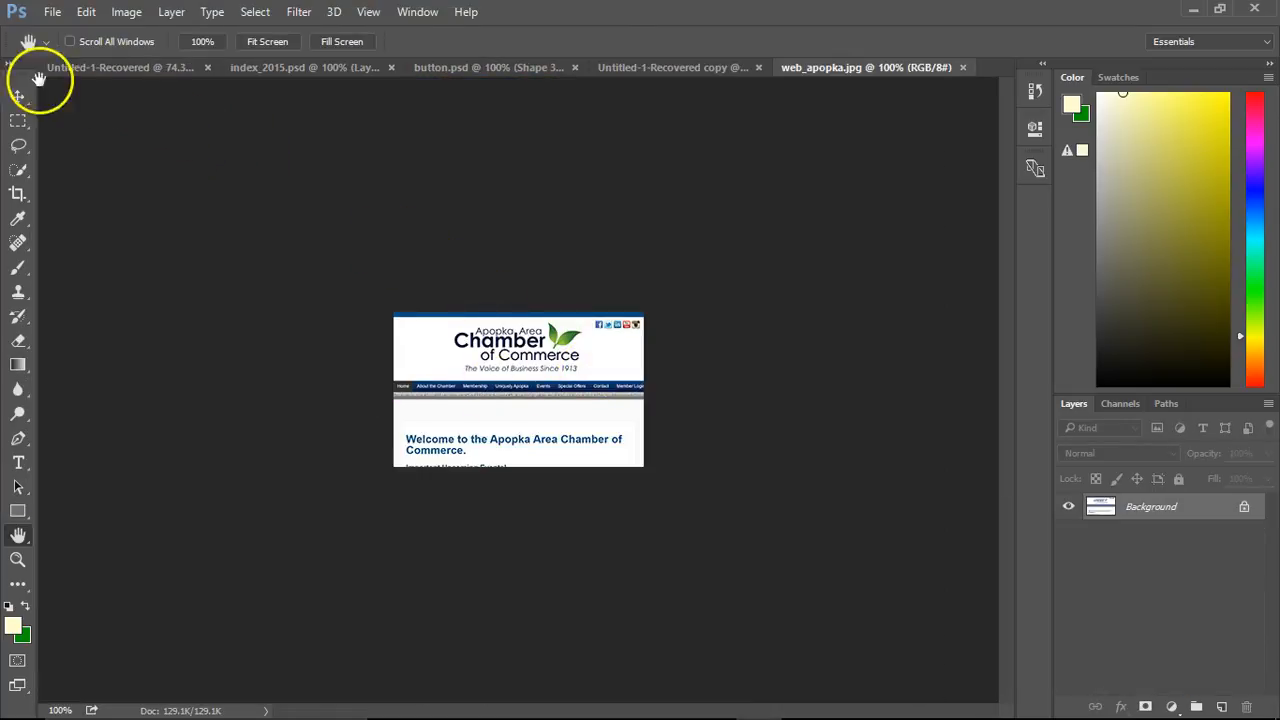
# Step: Place the web_apopka.jpg screenshot in the first column of index_2015.psd and put a copy in the third column
pyautogui.click(18, 96)
pyautogui.moveTo(563, 338); pyautogui.dragTo(285, 481)
pyautogui.moveTo(258, 455); pyautogui.dragTo(787, 438)
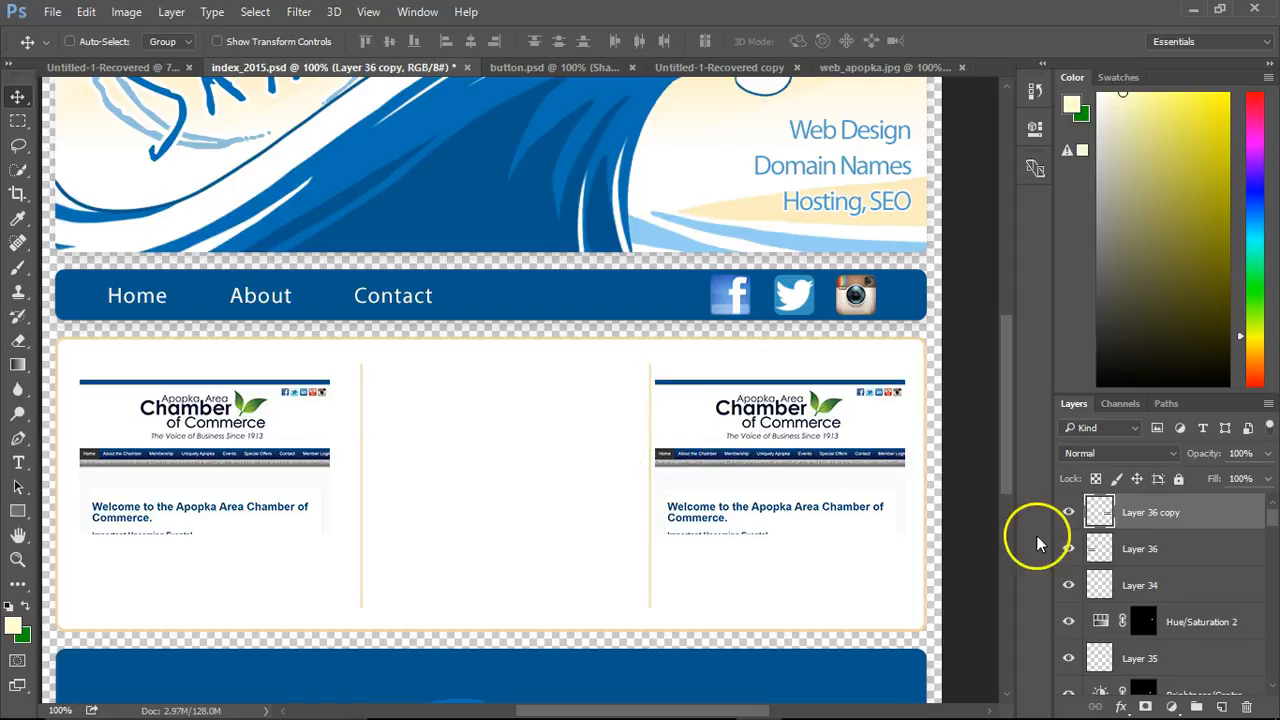
# Step: Identify the two column divider layers, vert and Shape 6 copy, and move both to the top of the layer stack
pyautogui.rightClick(650, 593)
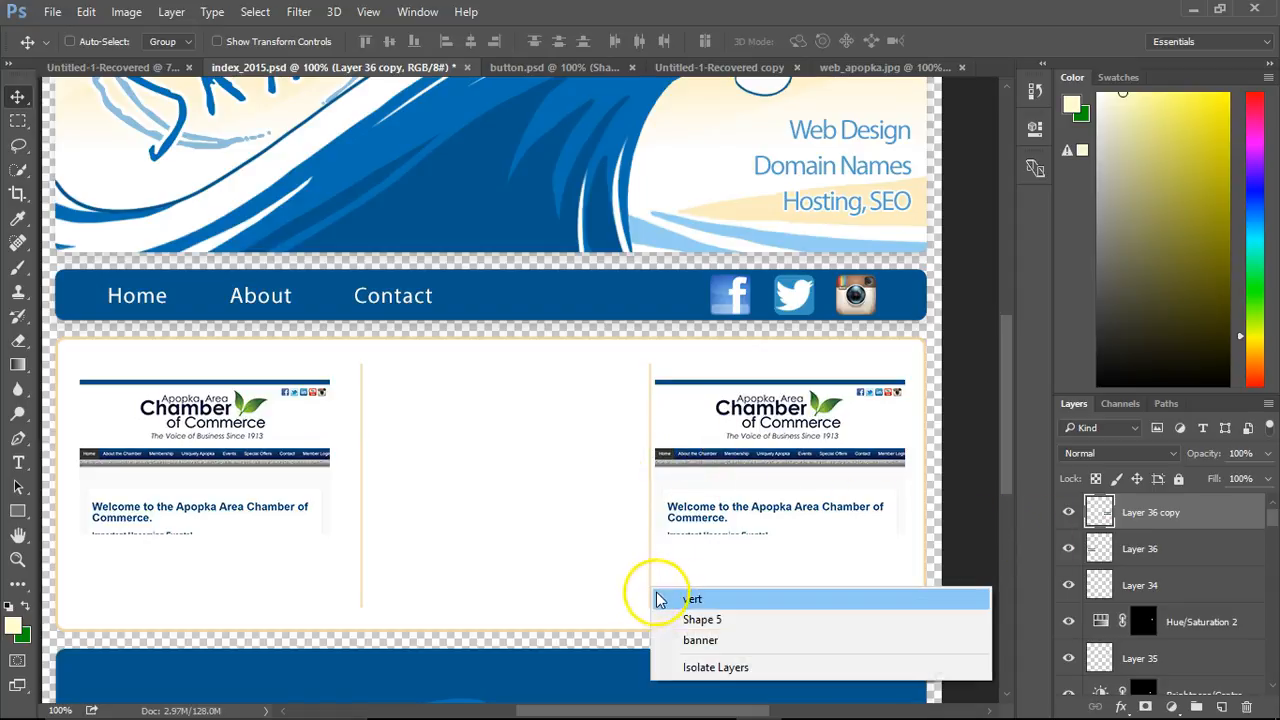
pyautogui.click(760, 596)
pyautogui.scroll(-2, 1197, 660)
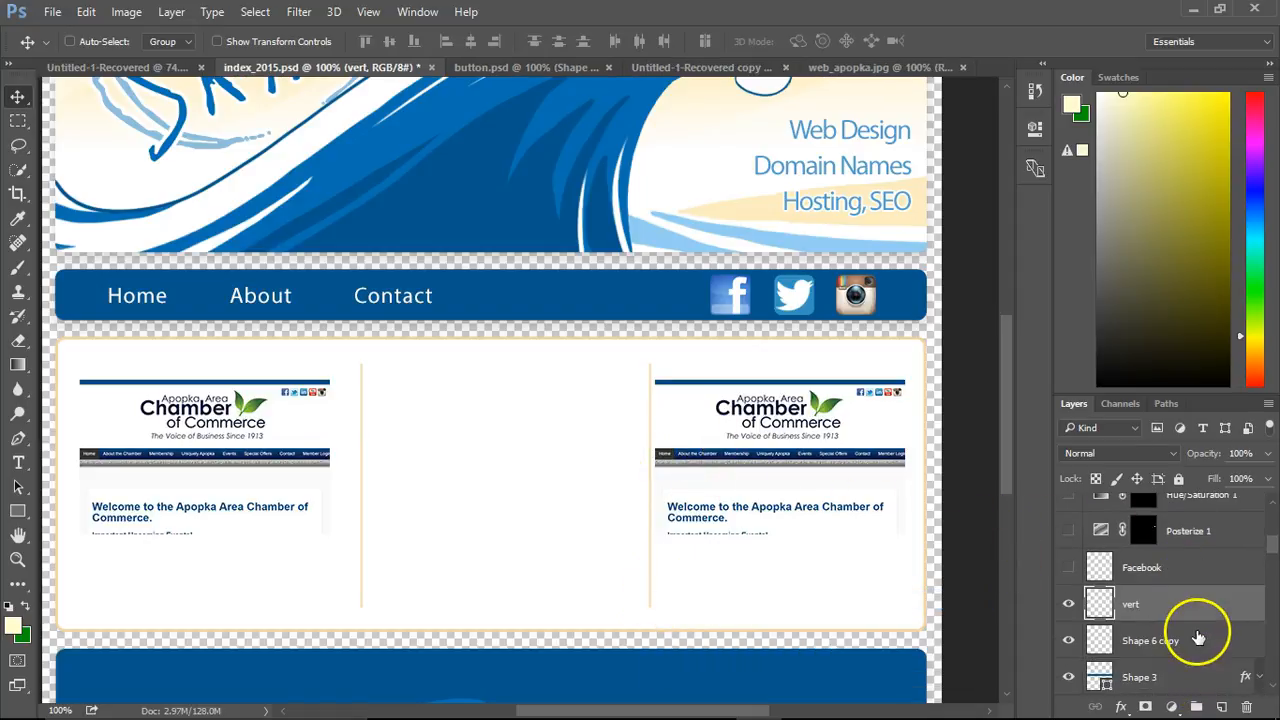
pyautogui.click(1068, 604)
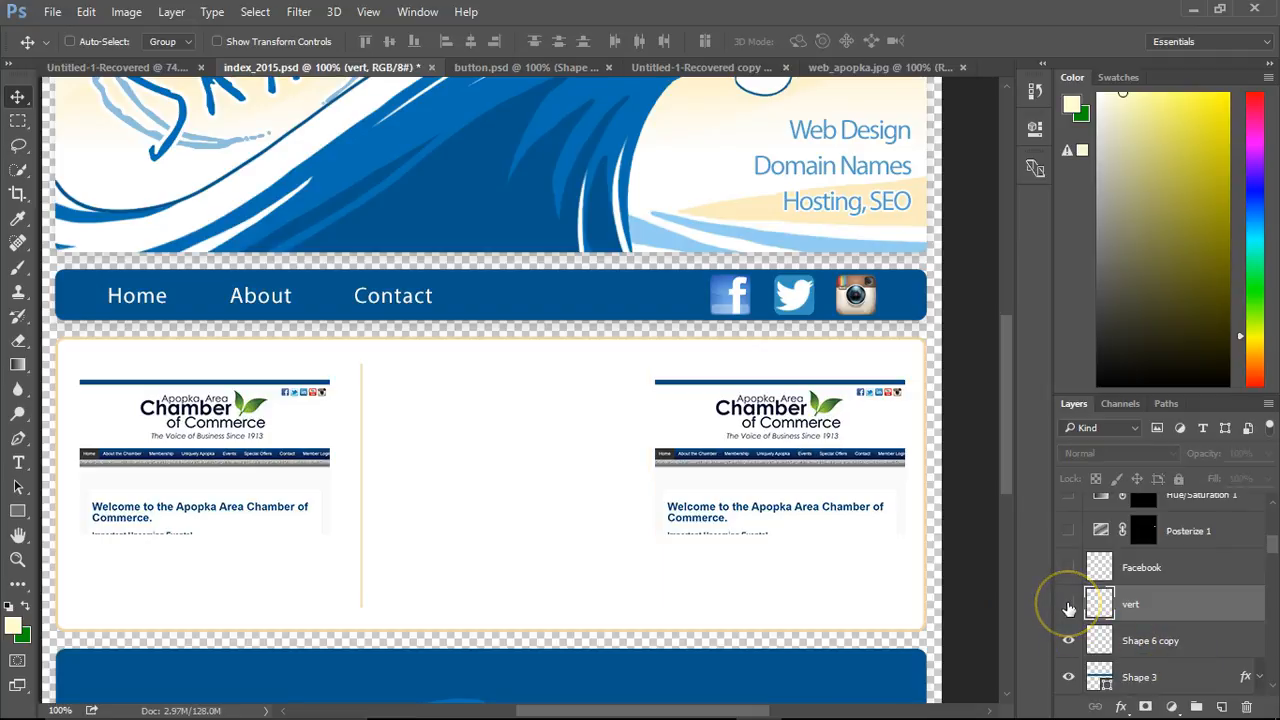
pyautogui.click(1068, 605)
pyautogui.click(1069, 641)
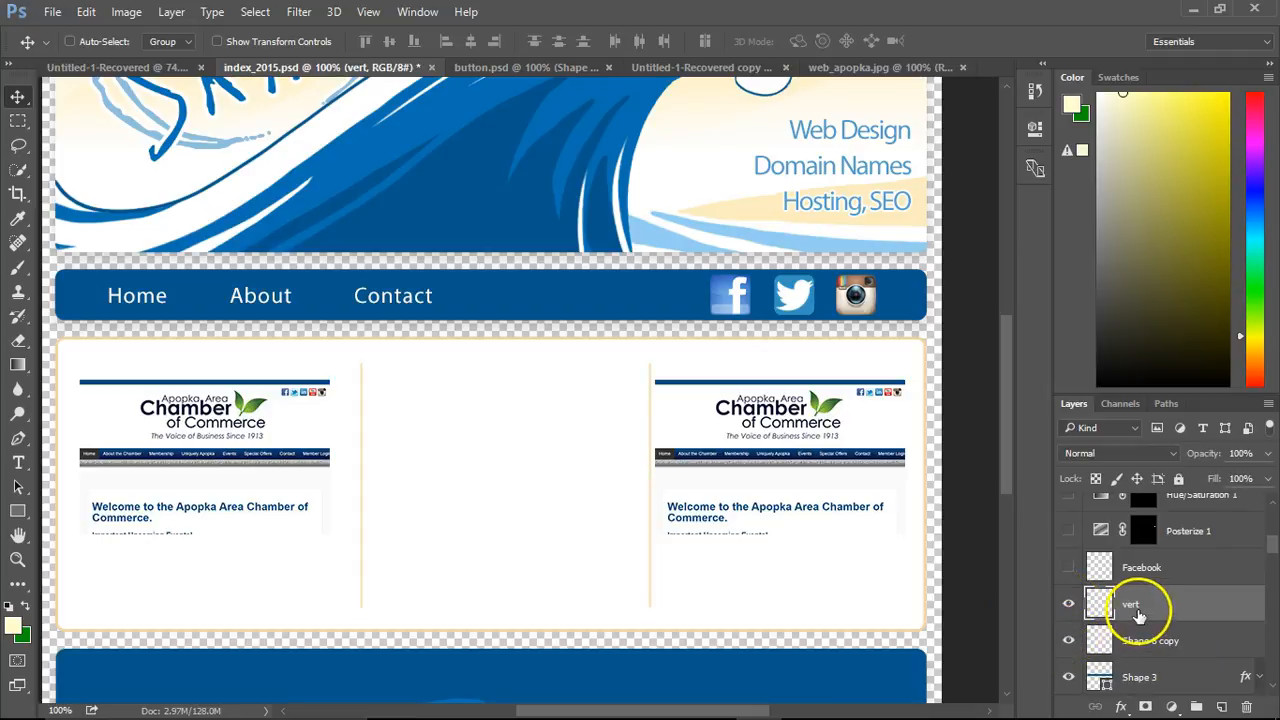
pyautogui.keyDown('shift'); pyautogui.click(1149, 645); pyautogui.keyUp('shift')
pyautogui.moveTo(1165, 610); pyautogui.dragTo(1172, 512)
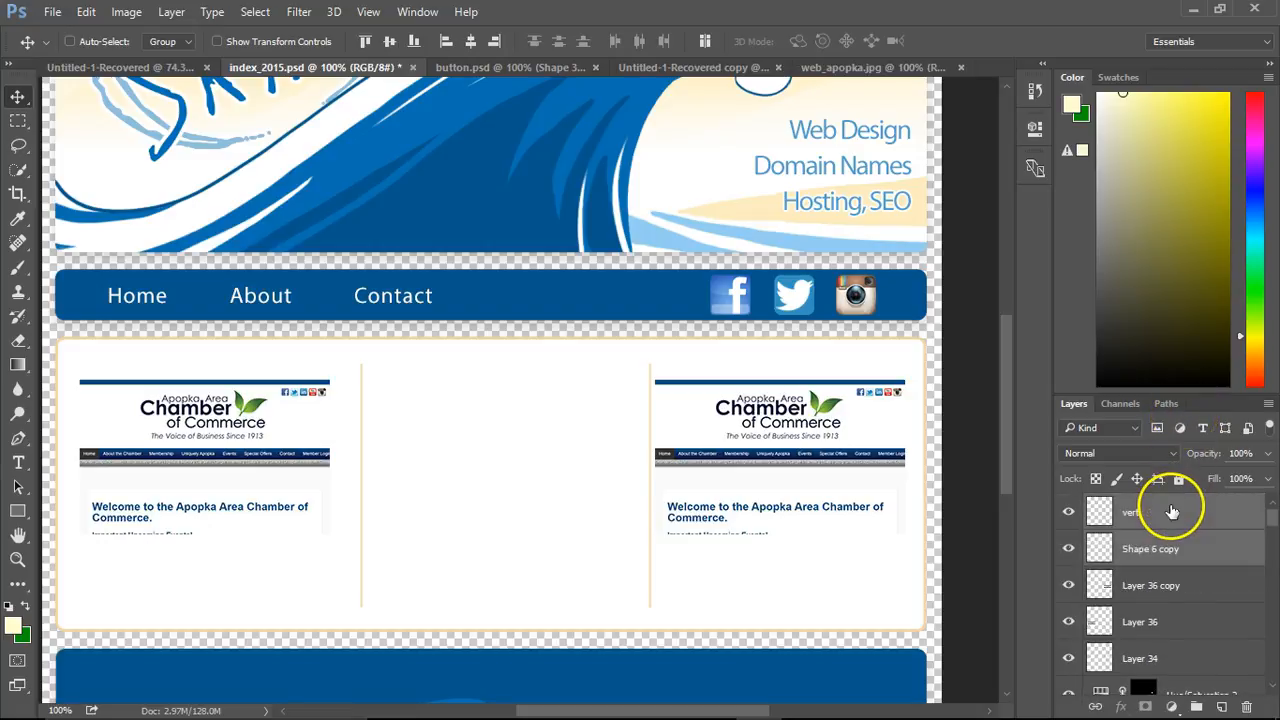
# Step: Hide the vert and Shape 6 copy divider layers
pyautogui.rightClick(850, 462)
pyautogui.click(855, 474)
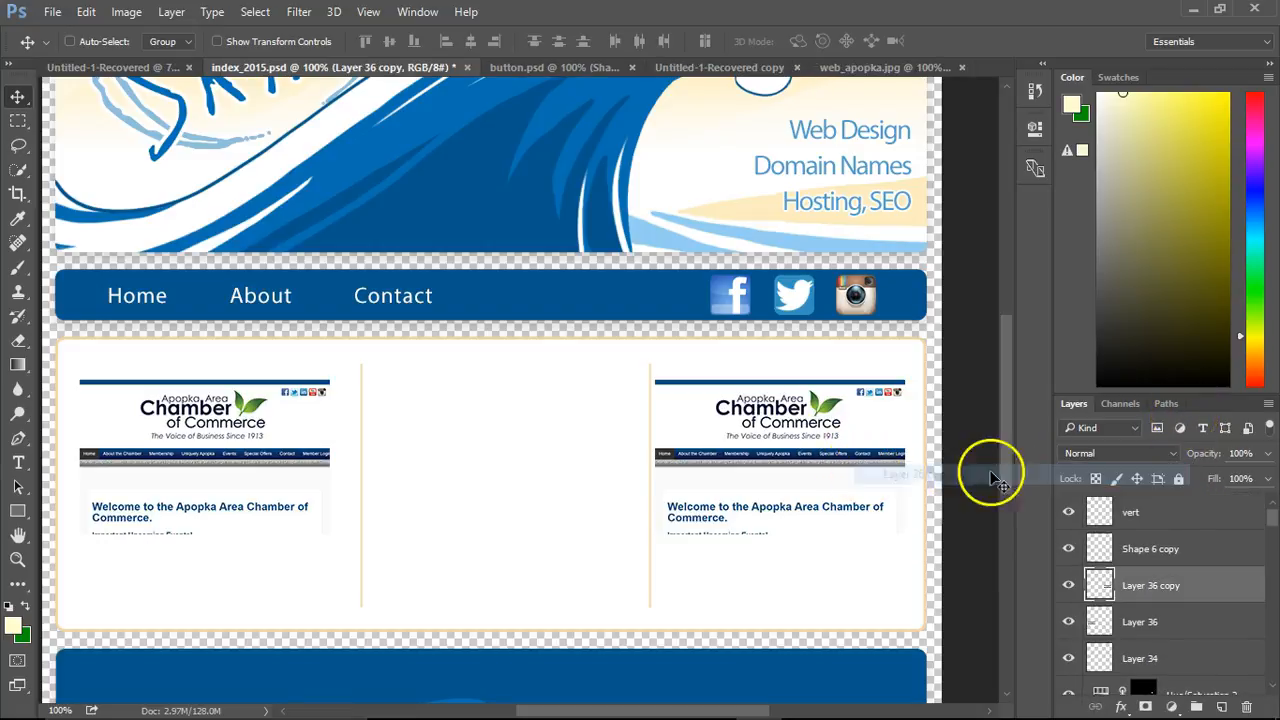
pyautogui.click(1155, 622)
pyautogui.click(1143, 586)
pyautogui.click(1138, 512)
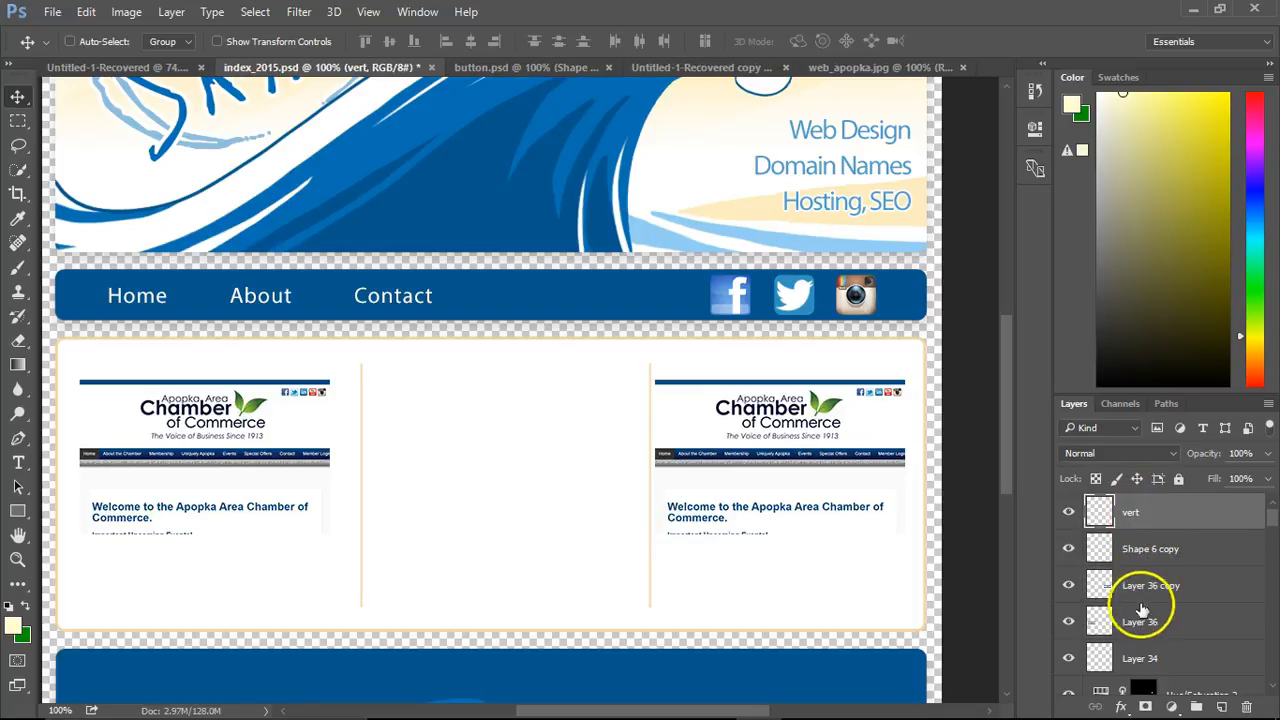
pyautogui.click(1068, 548)
# Step: Duplicate the first column's screenshot, Layer 36, and center the copy between the two outer screenshots
pyautogui.click(1100, 585)
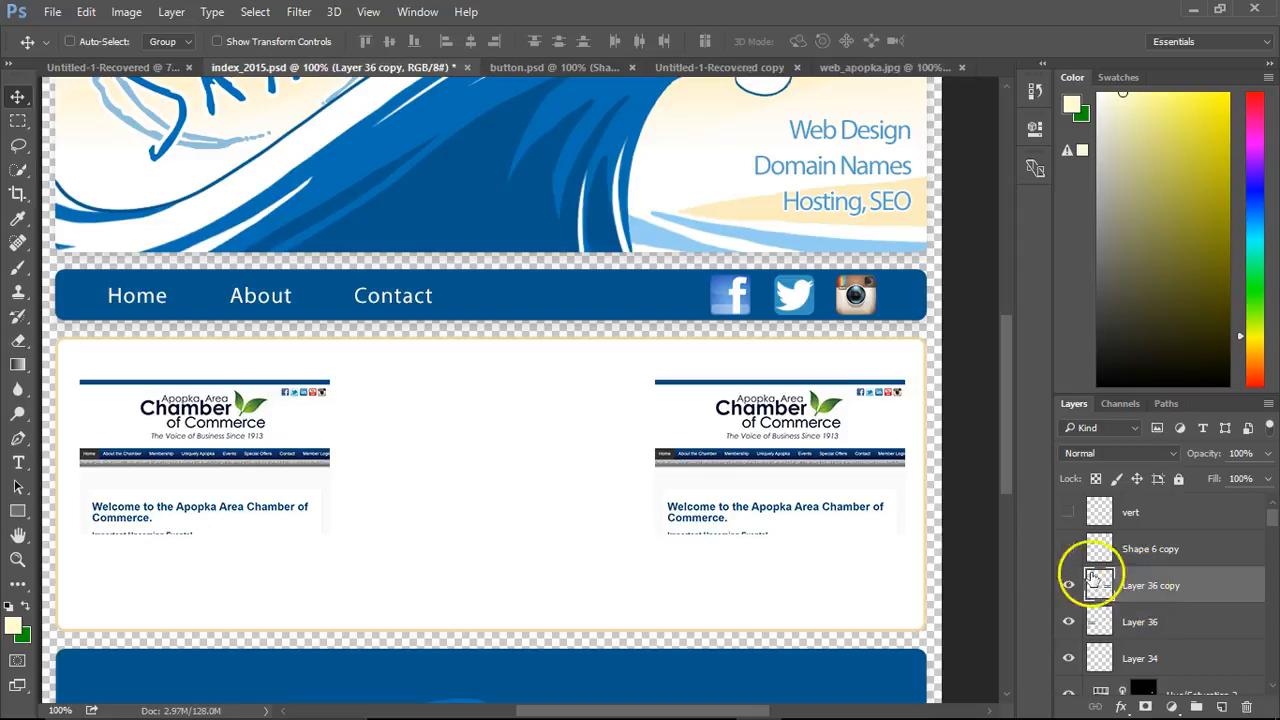
pyautogui.click(1135, 620)
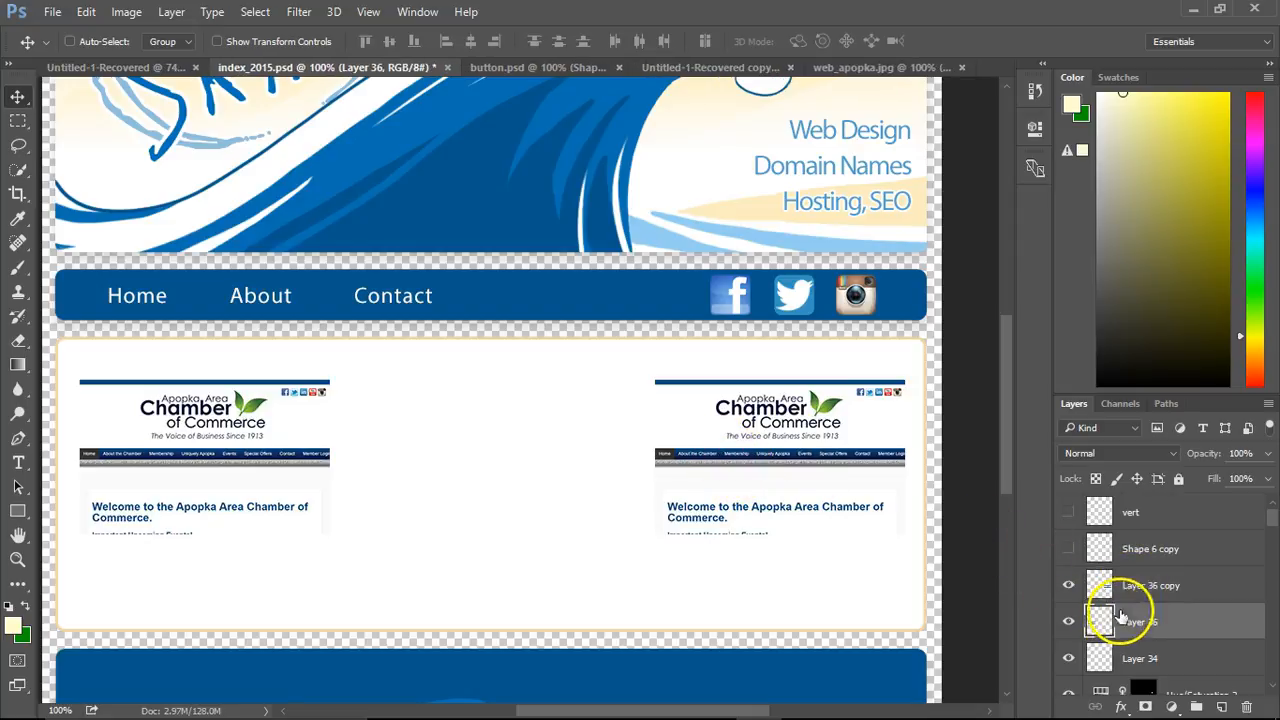
pyautogui.moveTo(368, 452); pyautogui.dragTo(529, 452)
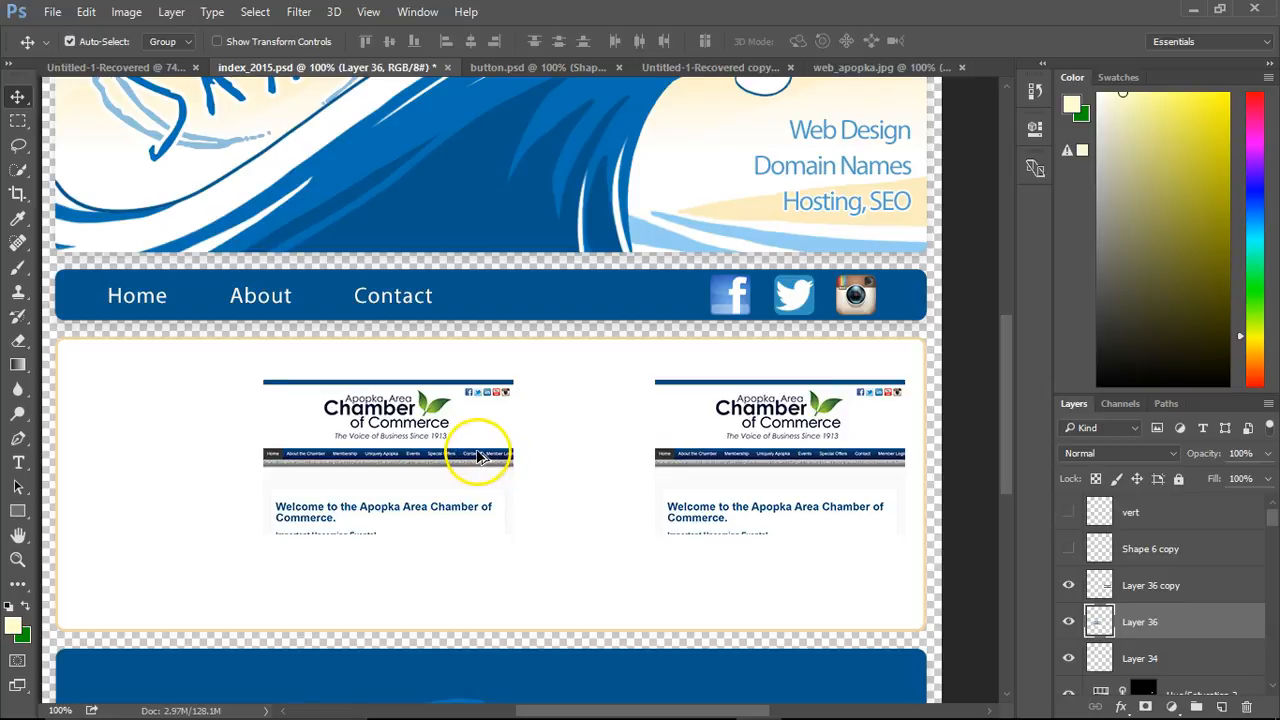
pyautogui.hotkey('ctrl', 'z')
pyautogui.keyDown('alt'); pyautogui.moveTo(252, 443); pyautogui.dragTo(552, 430); pyautogui.keyUp('alt')
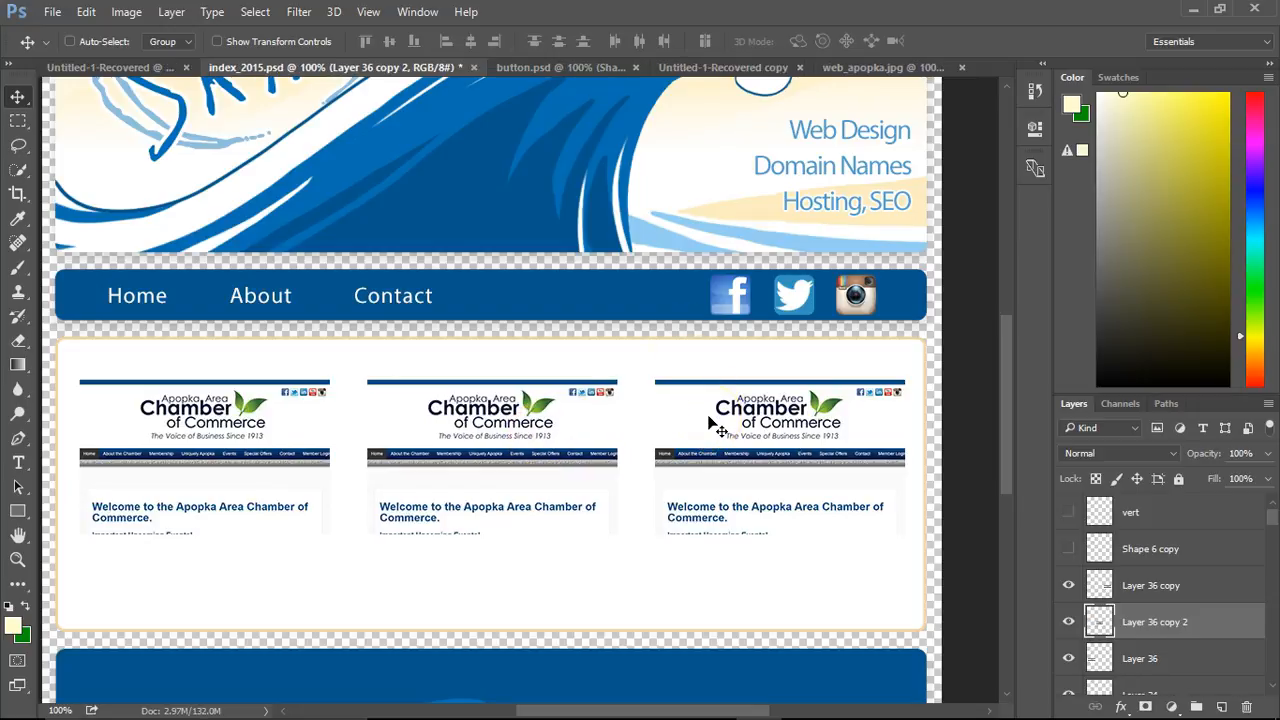
# Step: Show both divider layers again and shift the vert divider midway between the second and third screenshots
pyautogui.click(1068, 512)
pyautogui.click(1068, 548)
pyautogui.click(1160, 524)
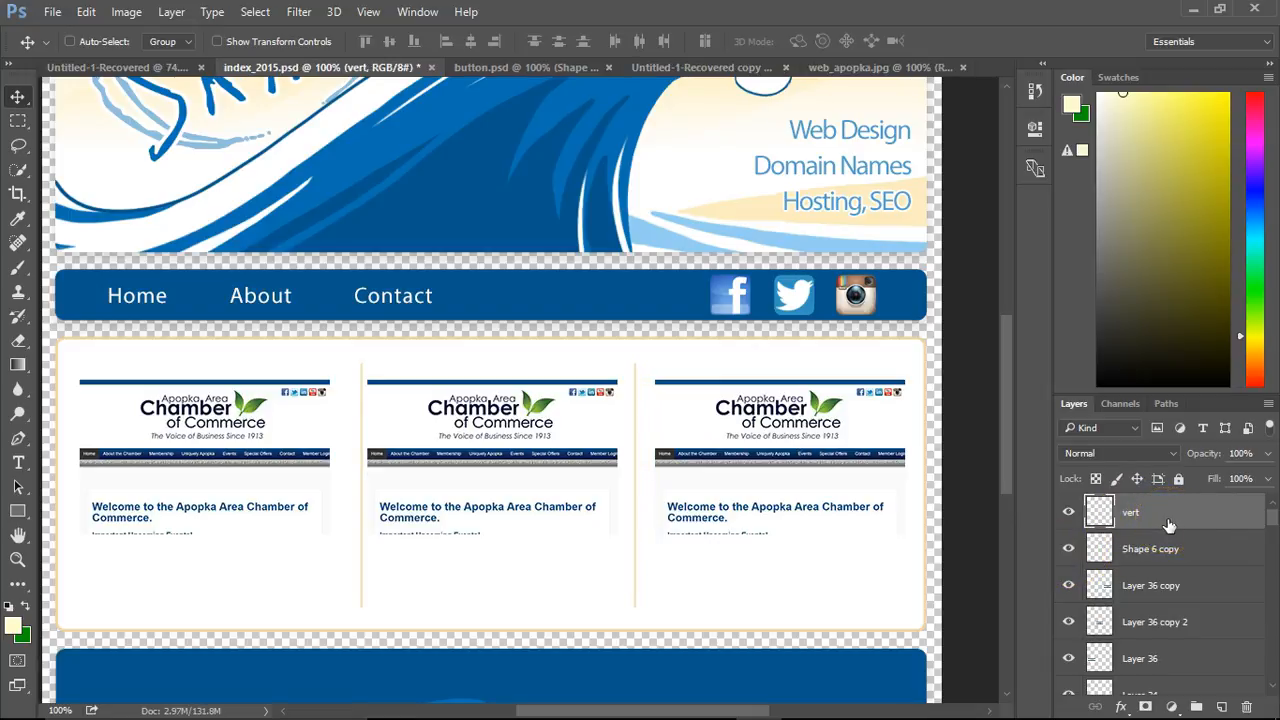
# Step: Shift the Shape 6 copy divider midway between the first and second screenshots and hide the three Layer 36 screenshot layers
pyautogui.click(1153, 553)
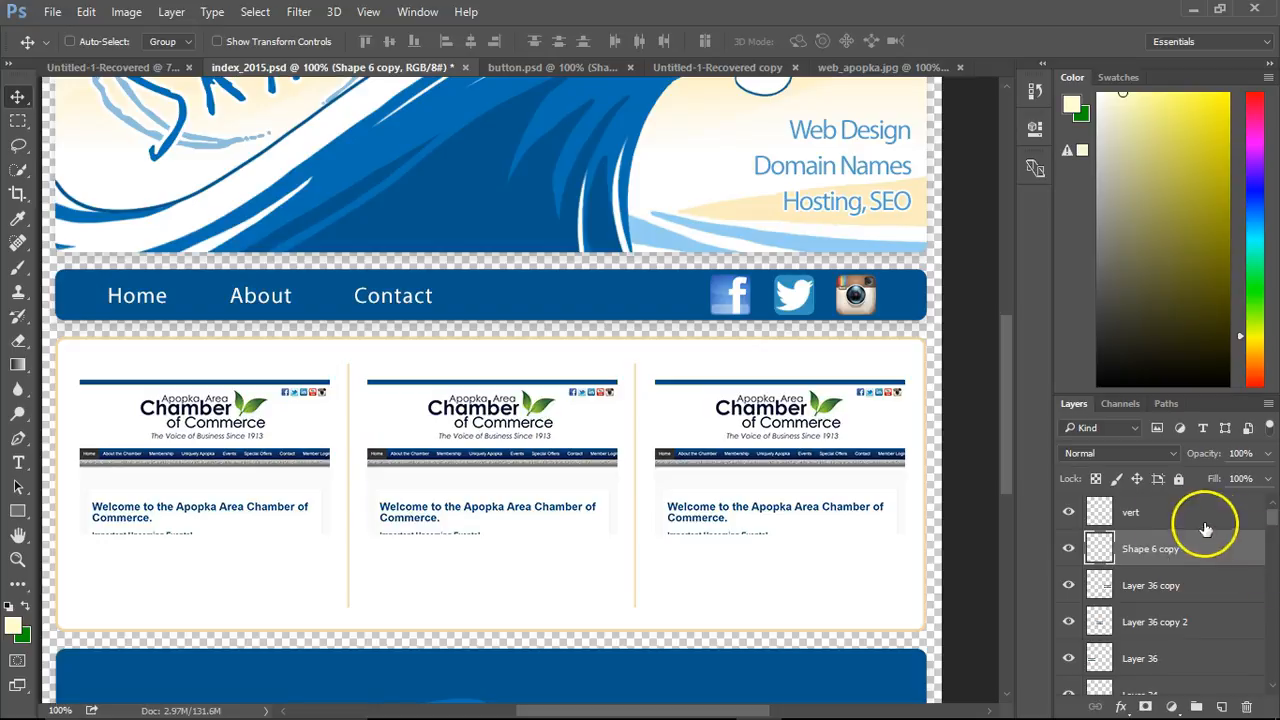
pyautogui.click(1069, 660)
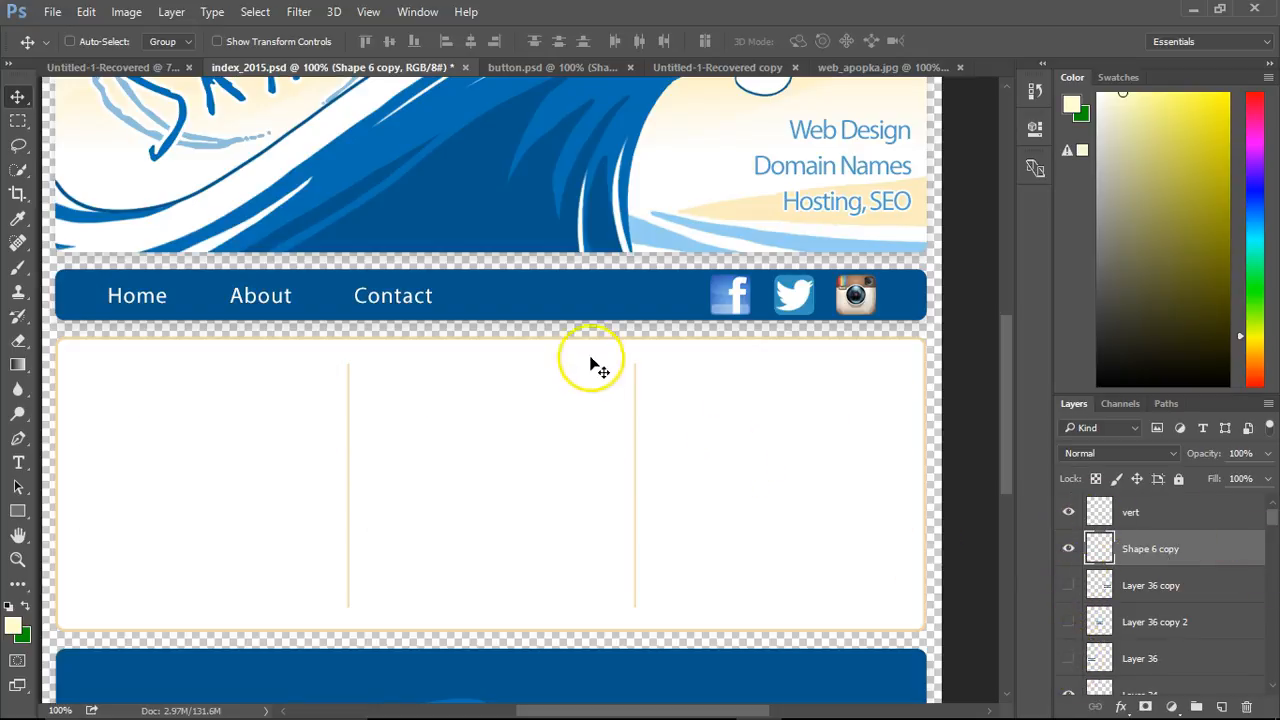
# Step: Save the layout document and export all its slices for the web as transparent PNG-24 images named index_2015.png to the Desktop
pyautogui.hotkey('ctrl', 's')
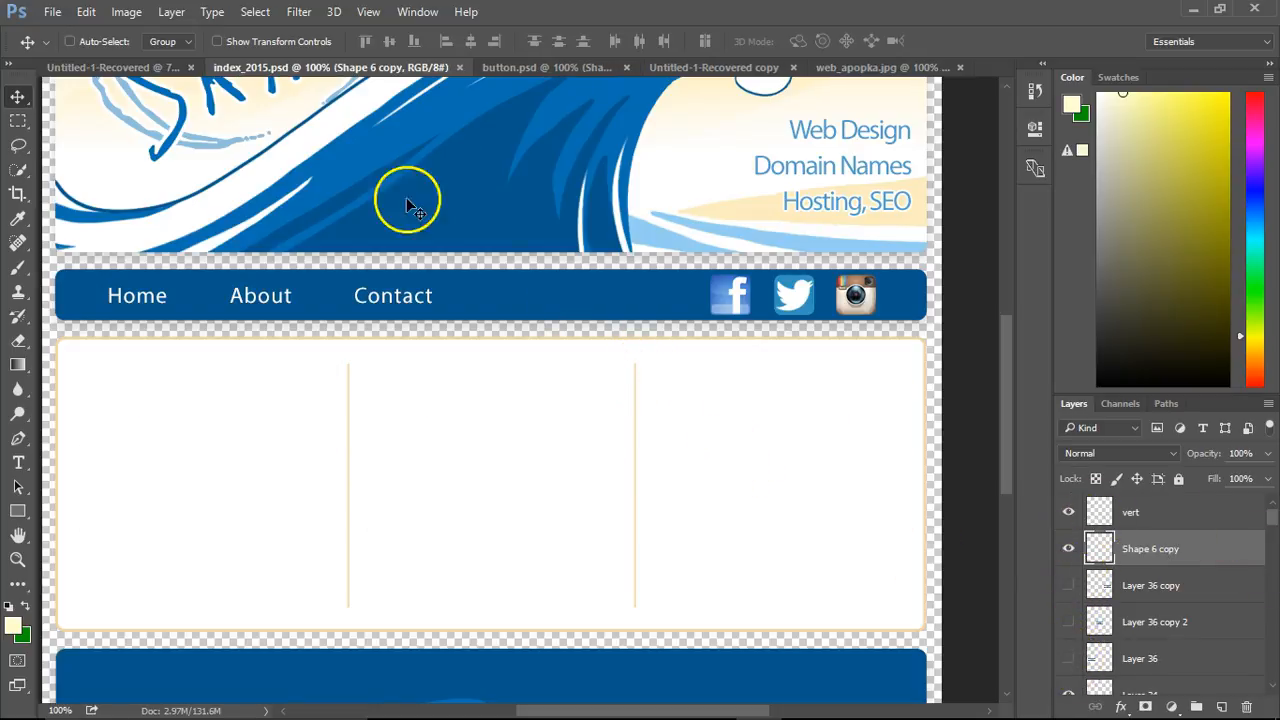
pyautogui.click(46, 12)
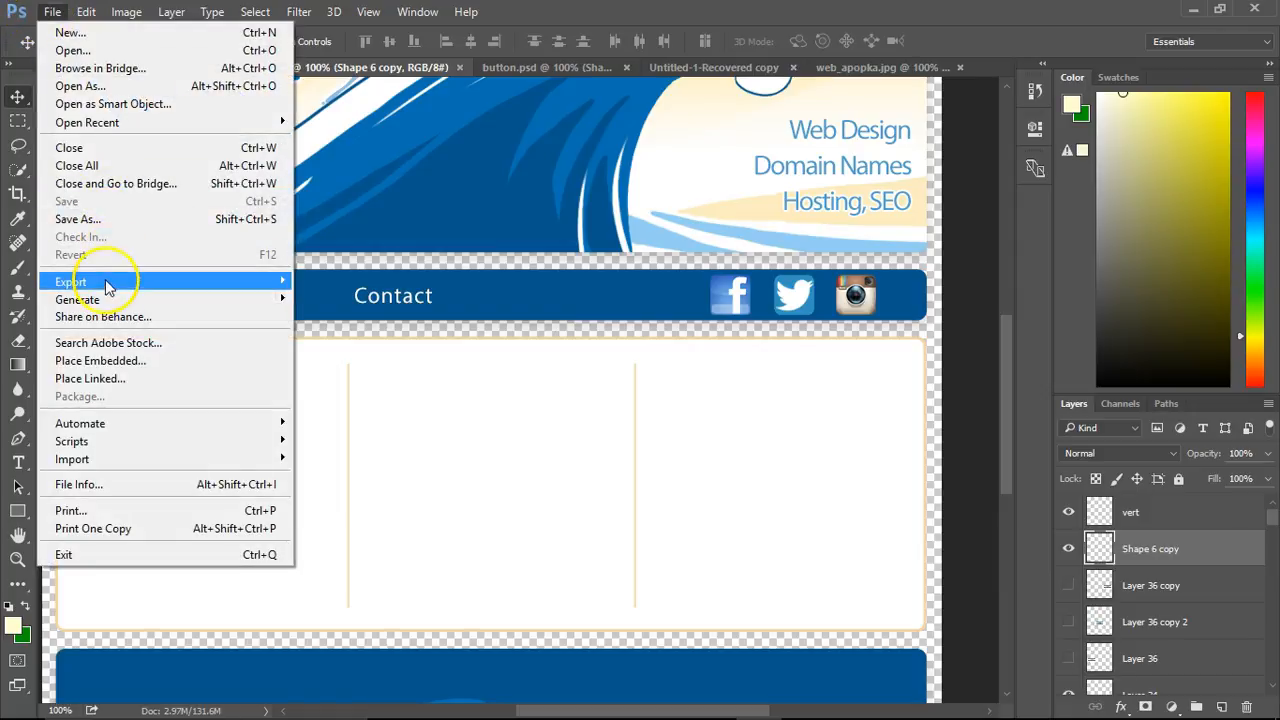
pyautogui.moveTo(140, 282)
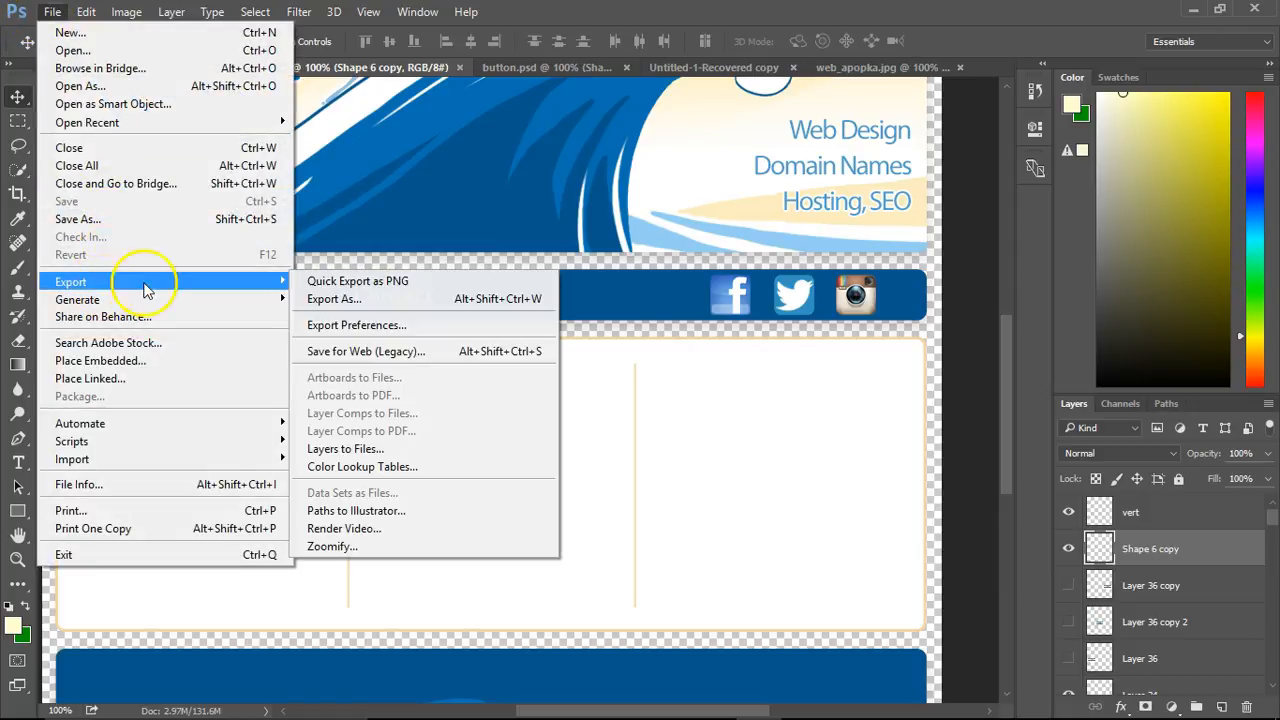
pyautogui.click(362, 353)
pyautogui.scroll(-5, 535, 487)
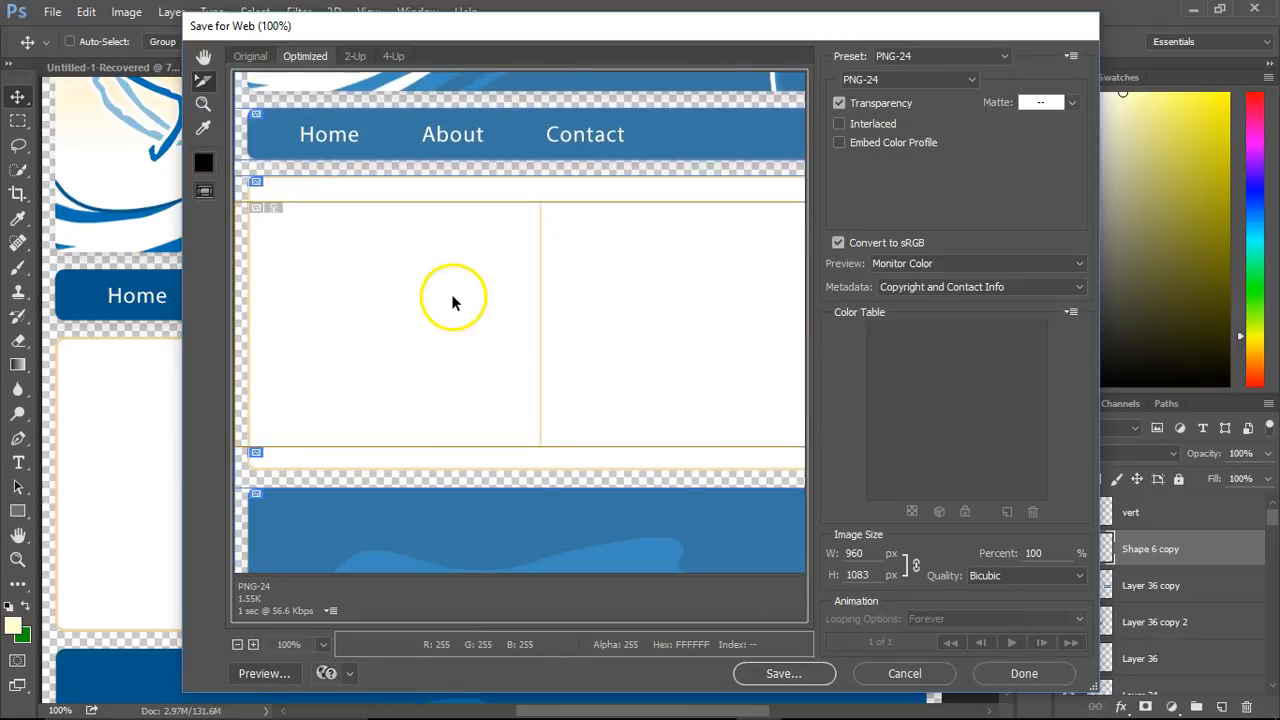
pyautogui.click(797, 676)
pyautogui.click(237, 186)
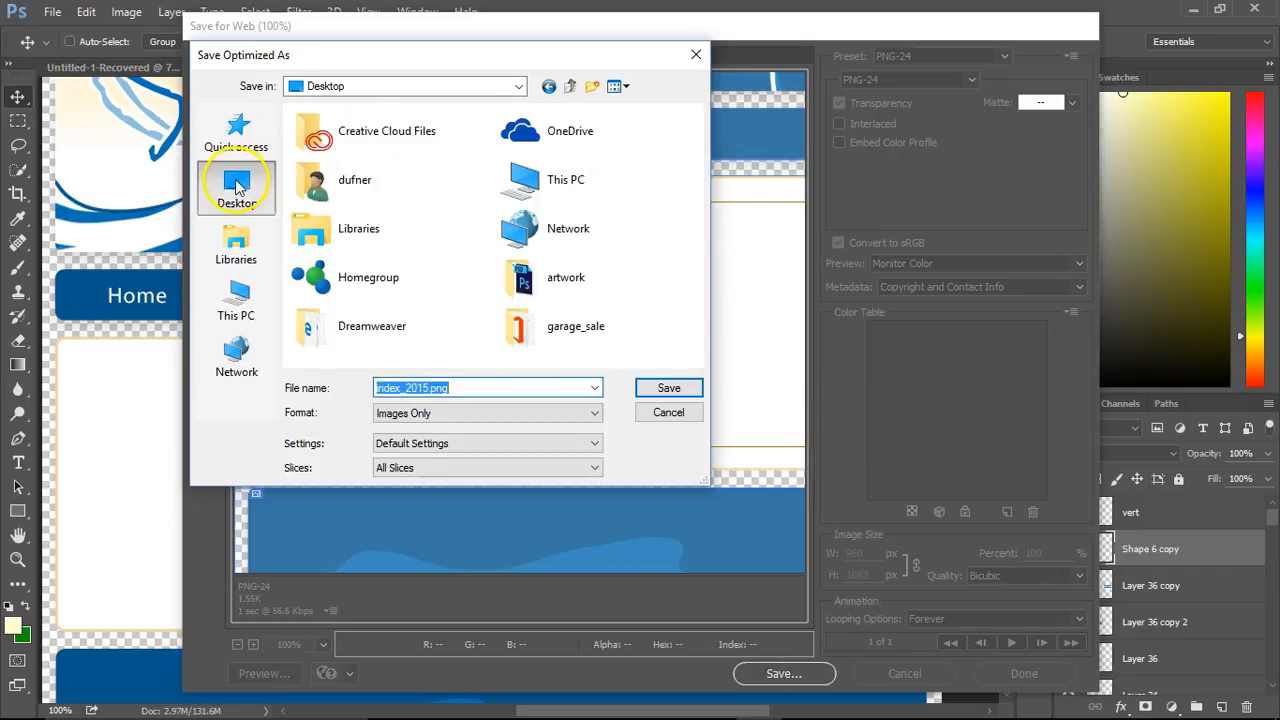
pyautogui.click(666, 389)
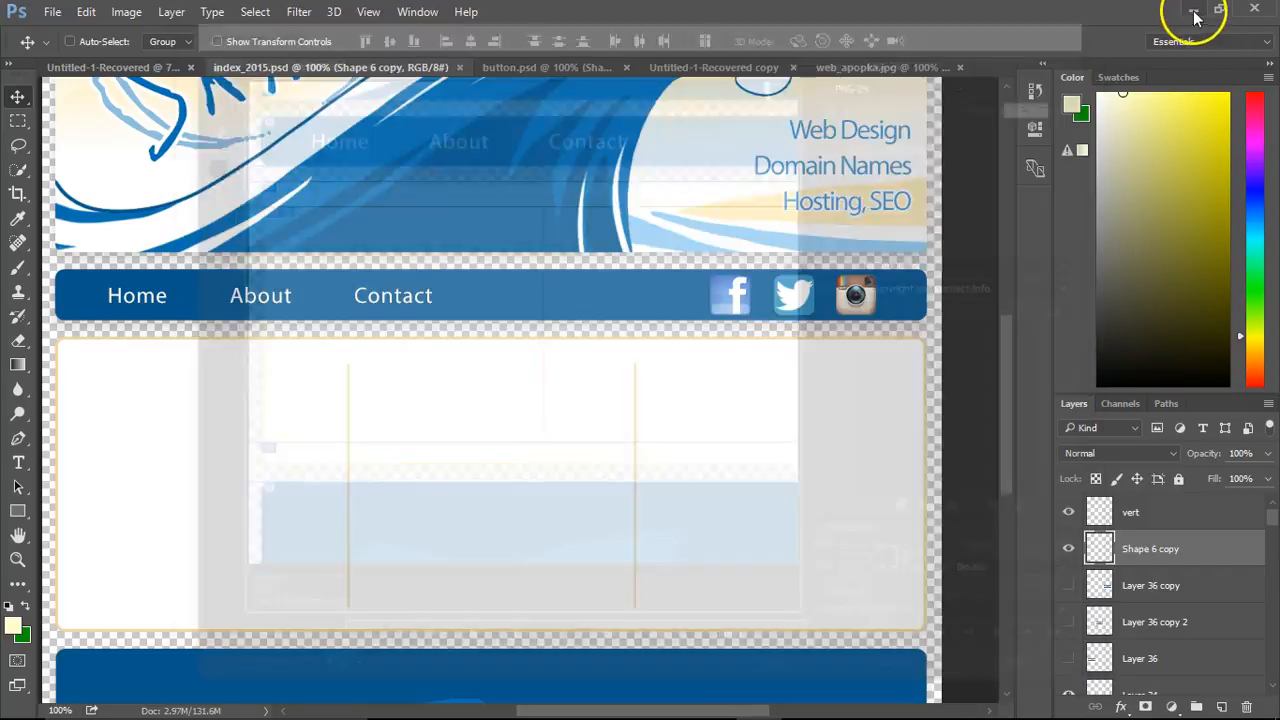
# Step: Switch to File Explorer and open the images folder inside Documents\websites\webskinz
pyautogui.click(1193, 9)
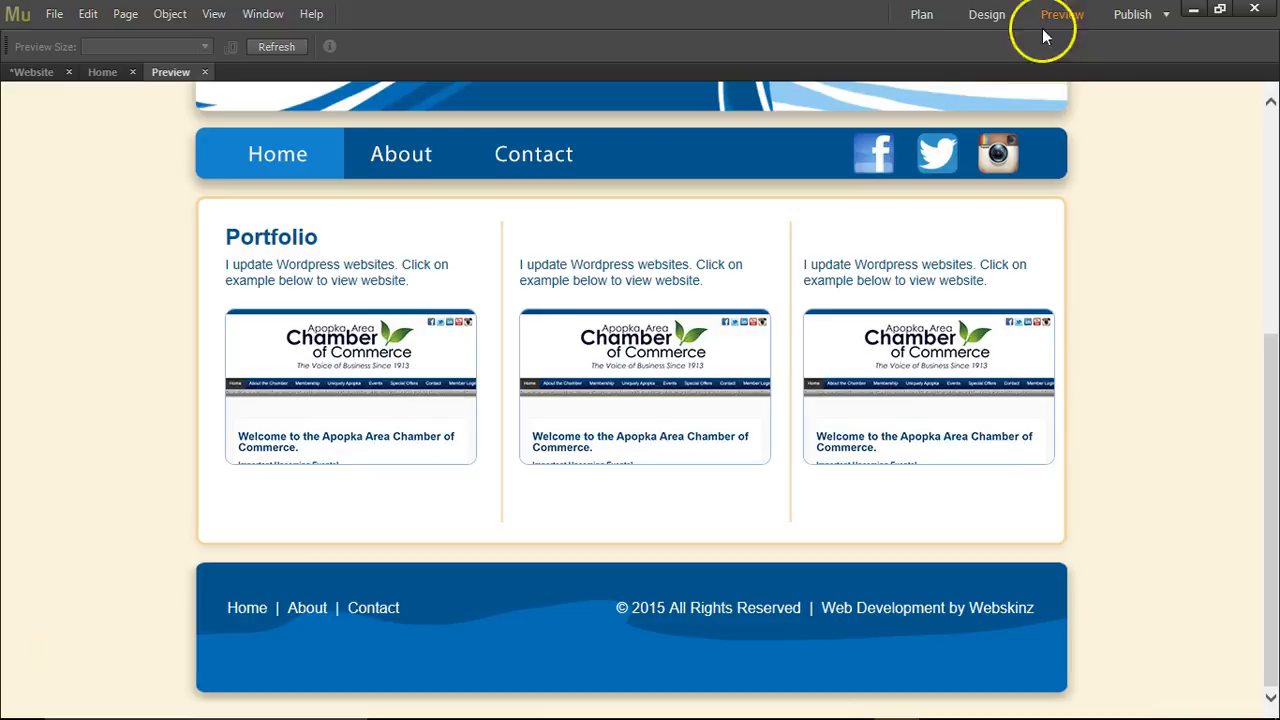
pyautogui.click(1192, 12)
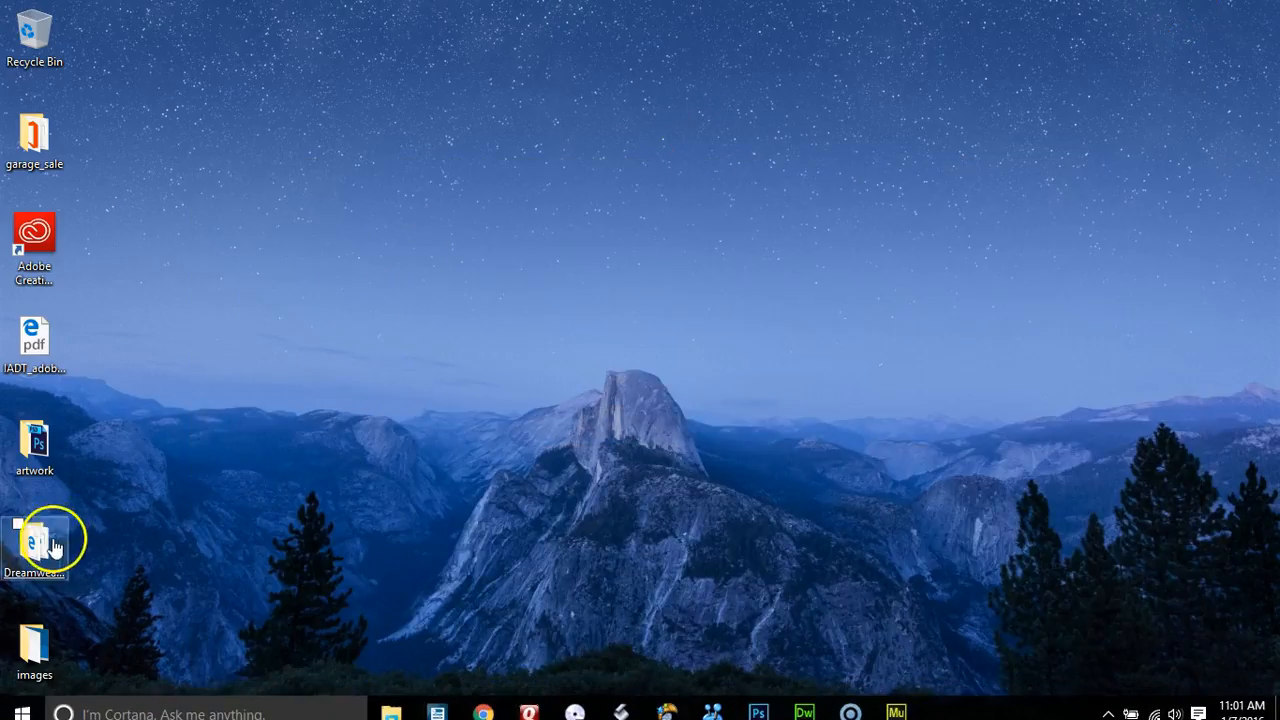
pyautogui.click(40, 538)
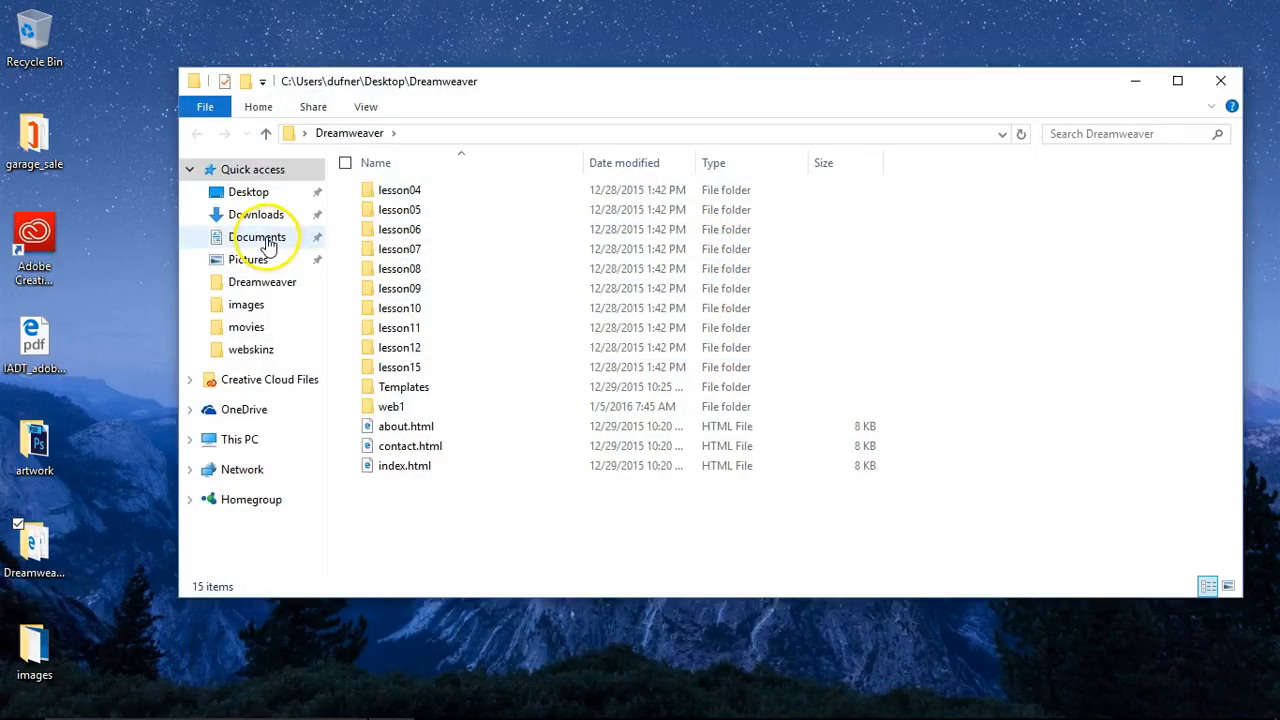
pyautogui.click(265, 240)
pyautogui.doubleClick(865, 208)
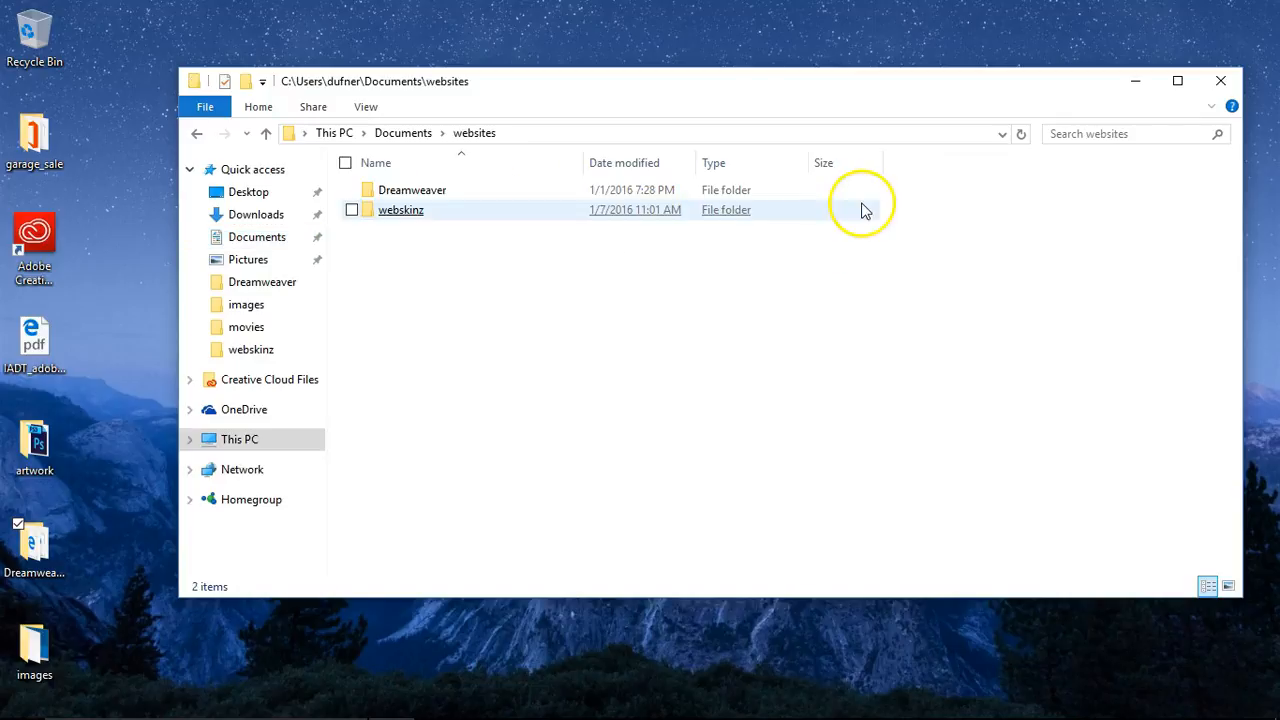
pyautogui.doubleClick(415, 212)
pyautogui.doubleClick(407, 203)
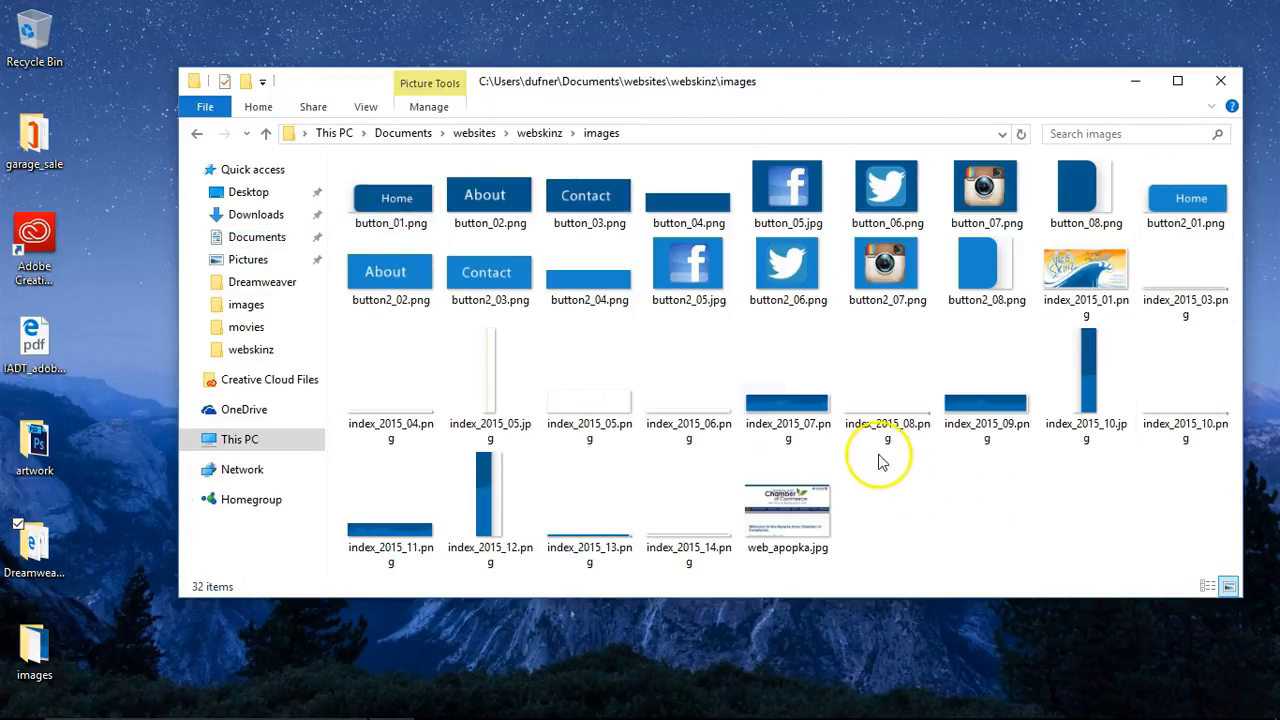
# Step: Open the site's index_2015_05.png in Photoshop to check its column dividers, and close it again
pyautogui.doubleClick(583, 428)
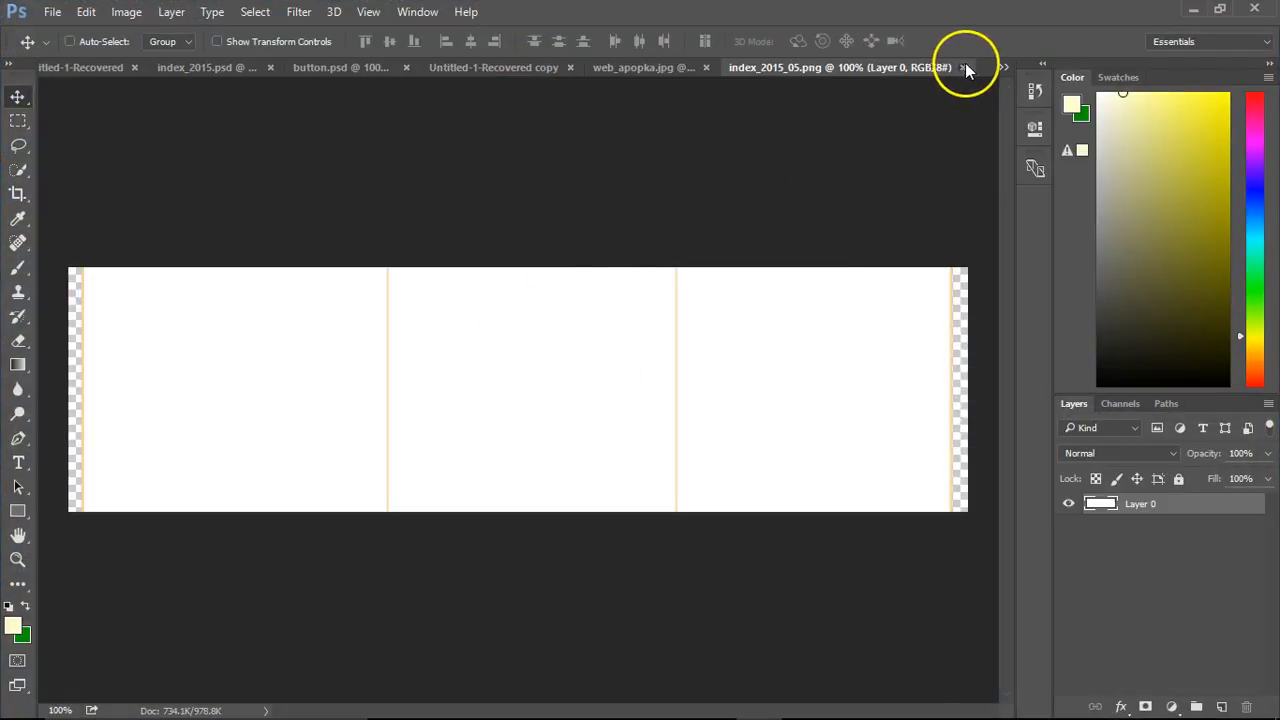
pyautogui.click(963, 67)
pyautogui.click(1193, 9)
# Step: Copy the file name of index_2015_05.png in the site folder and open the exported images folder on the Desktop
pyautogui.rightClick(573, 408)
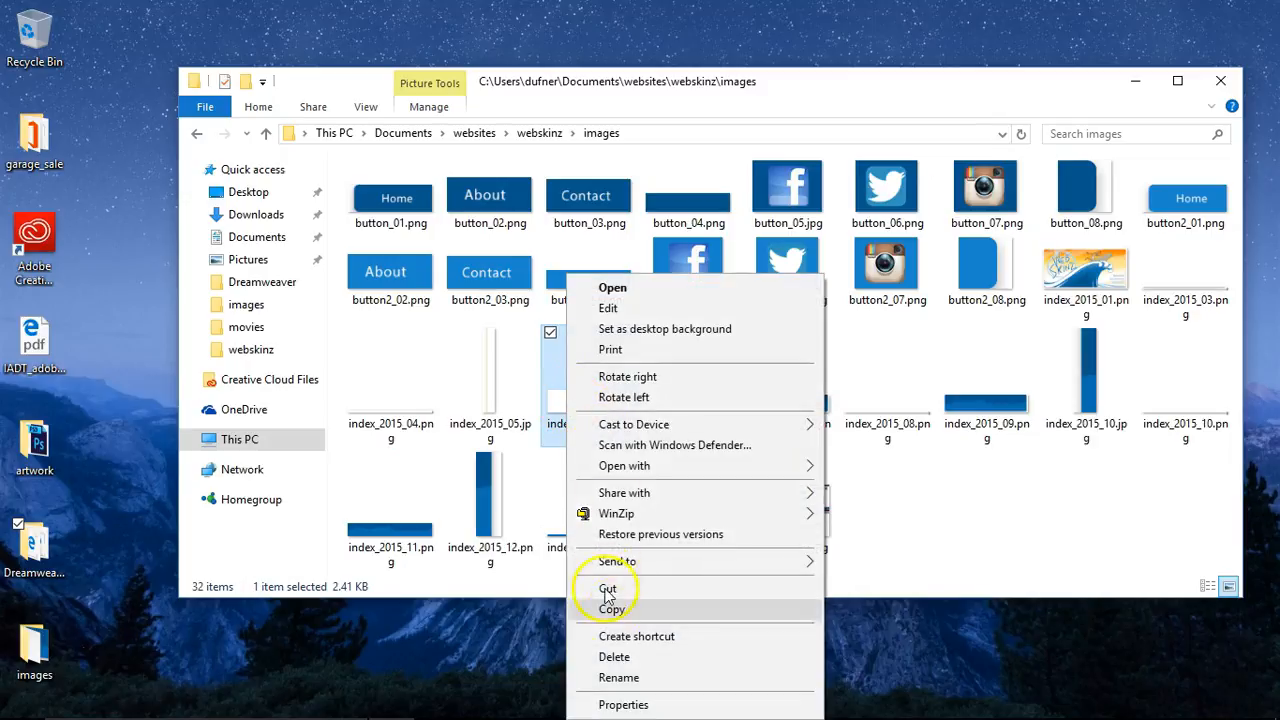
pyautogui.click(612, 677)
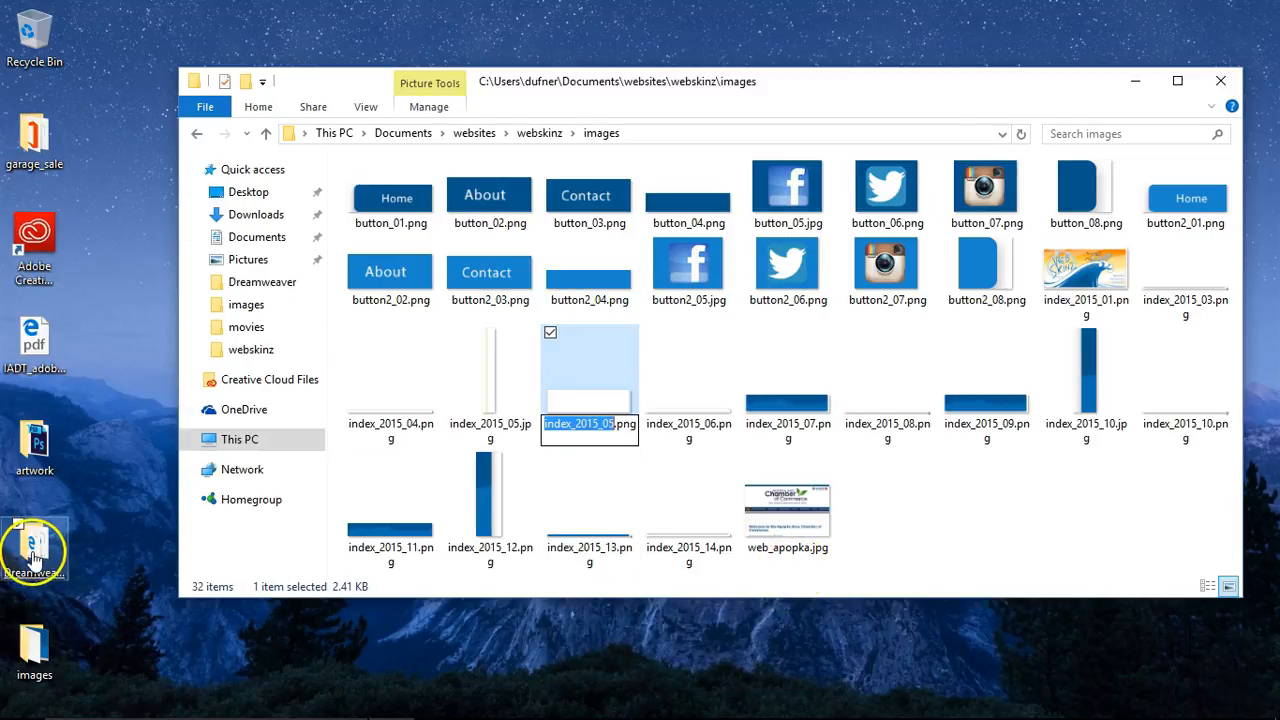
pyautogui.click(35, 684)
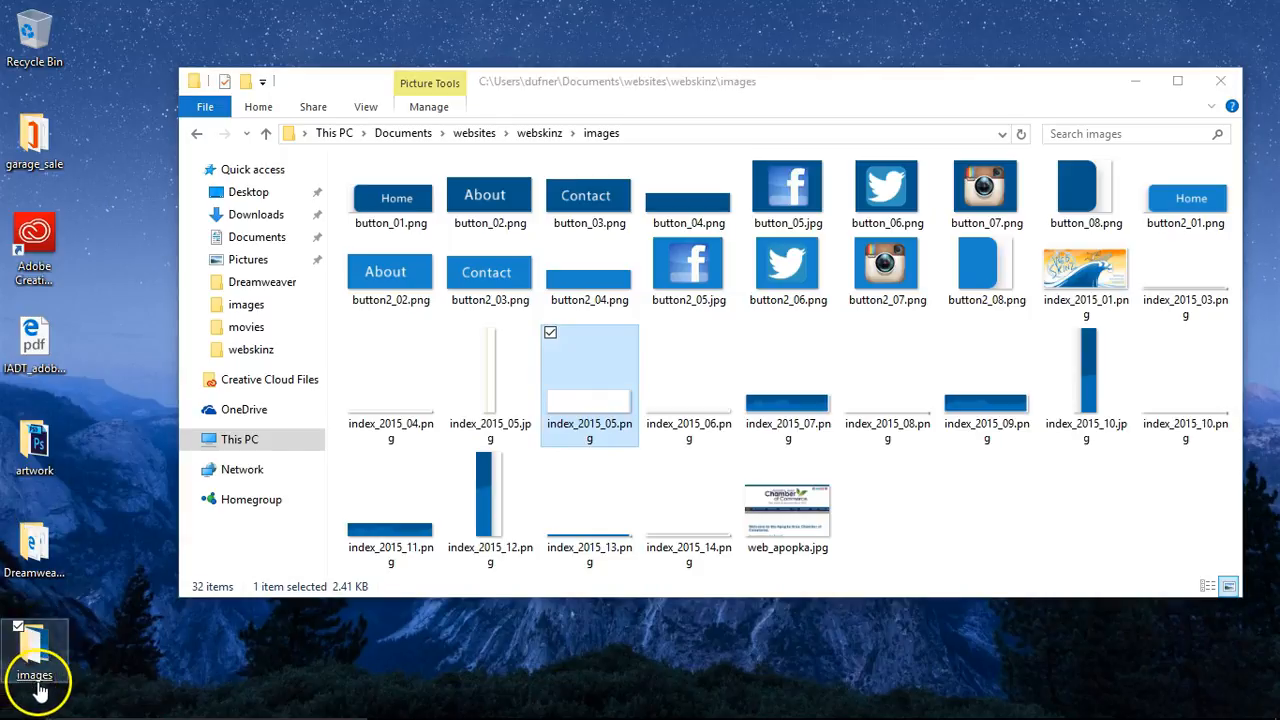
pyautogui.doubleClick(36, 686)
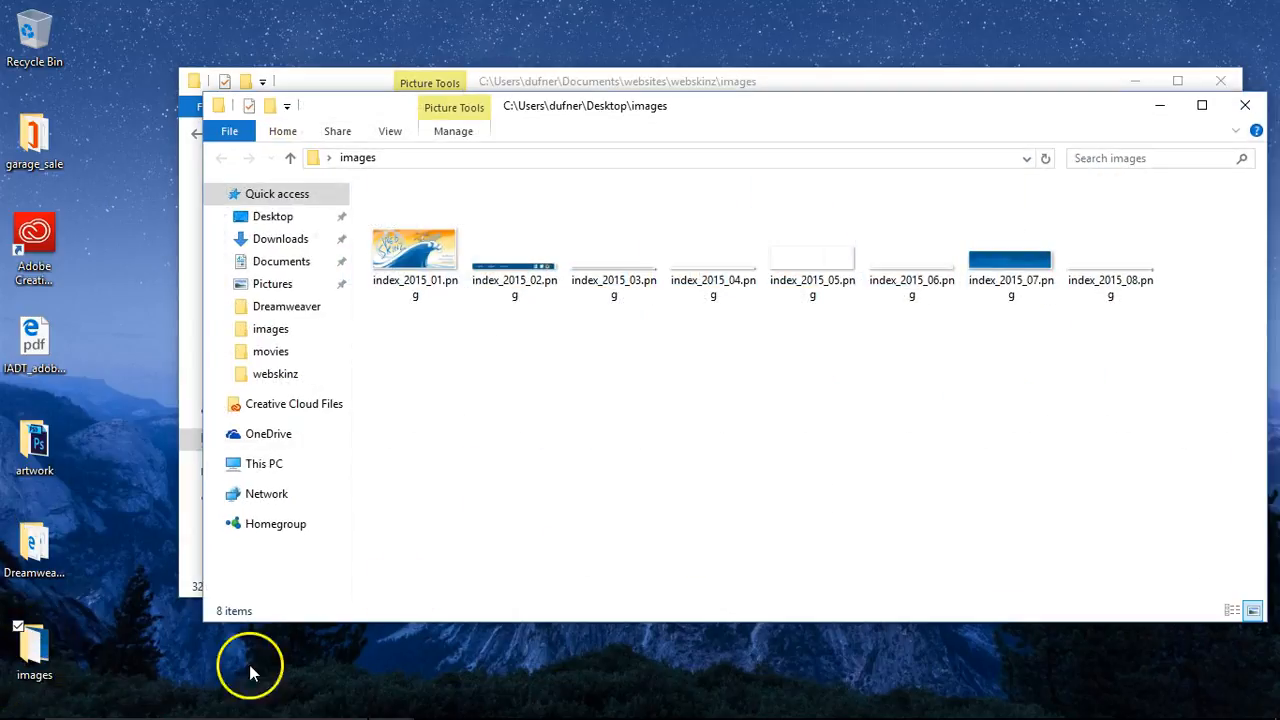
# Step: Apply the copied name to the exported column panel slice, correcting it to index_2015_05.png
pyautogui.rightClick(808, 268)
pyautogui.click(857, 661)
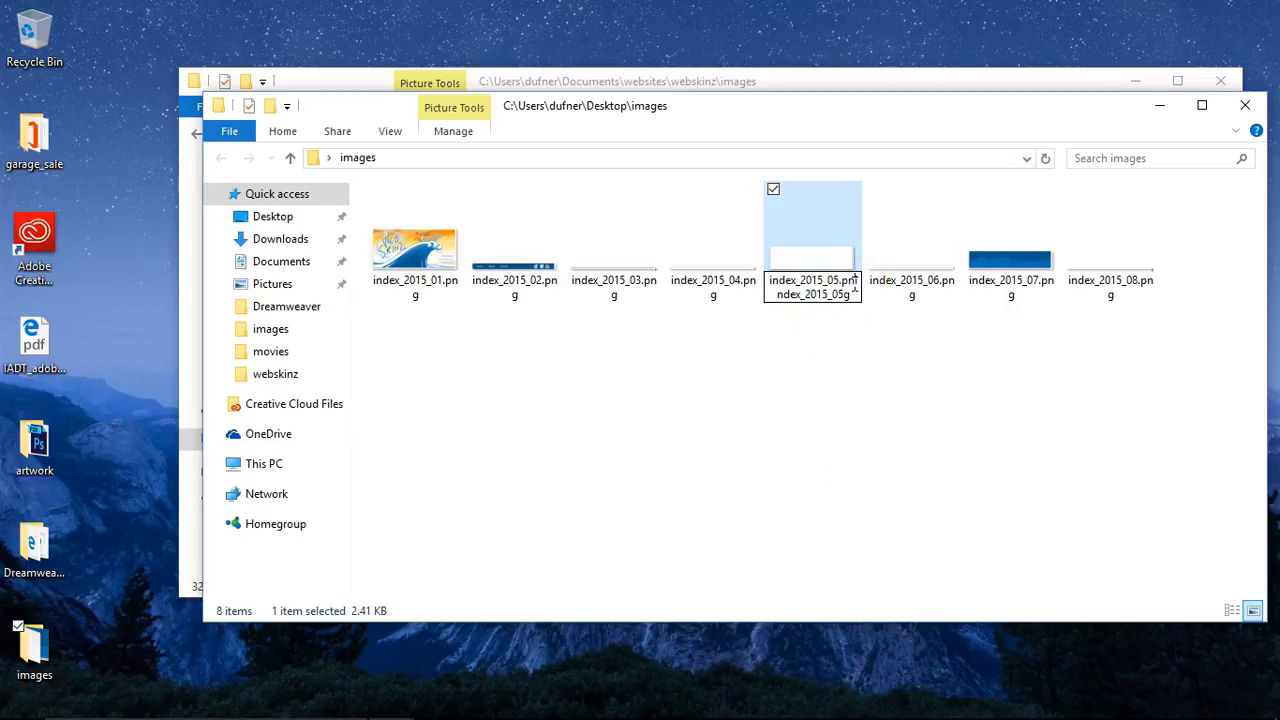
pyautogui.click(855, 284)
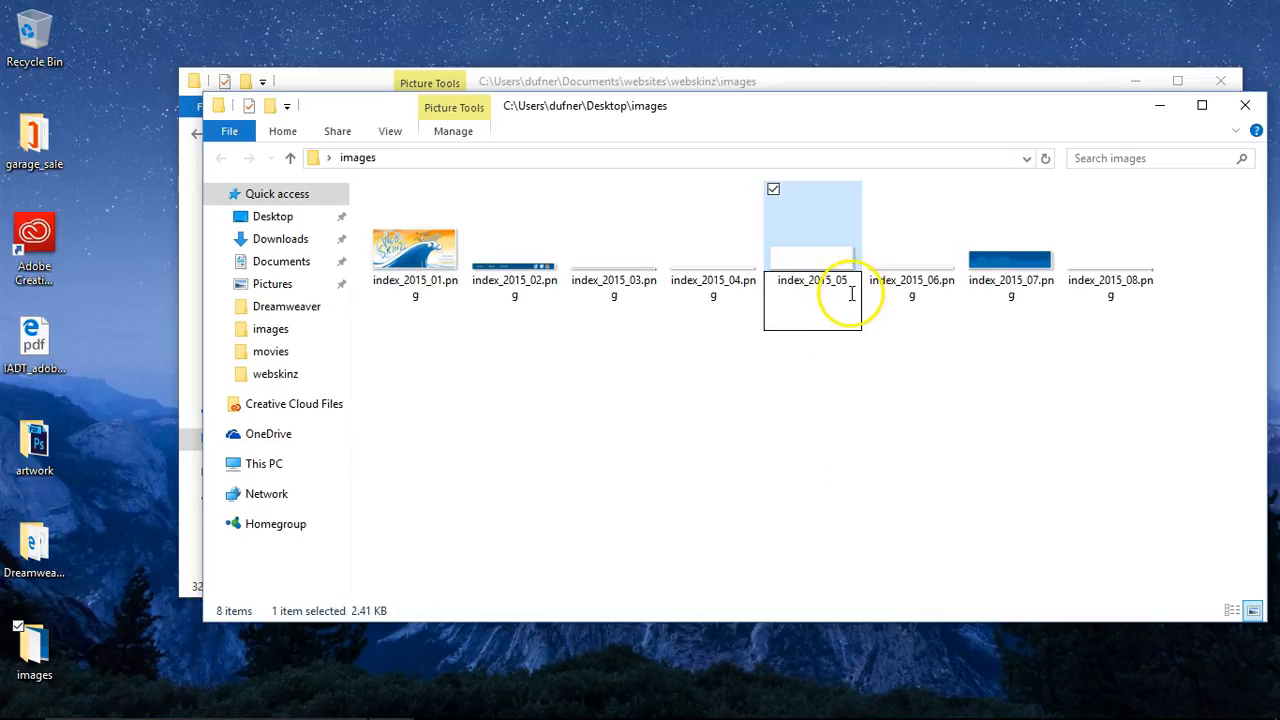
pyautogui.write('.pn')
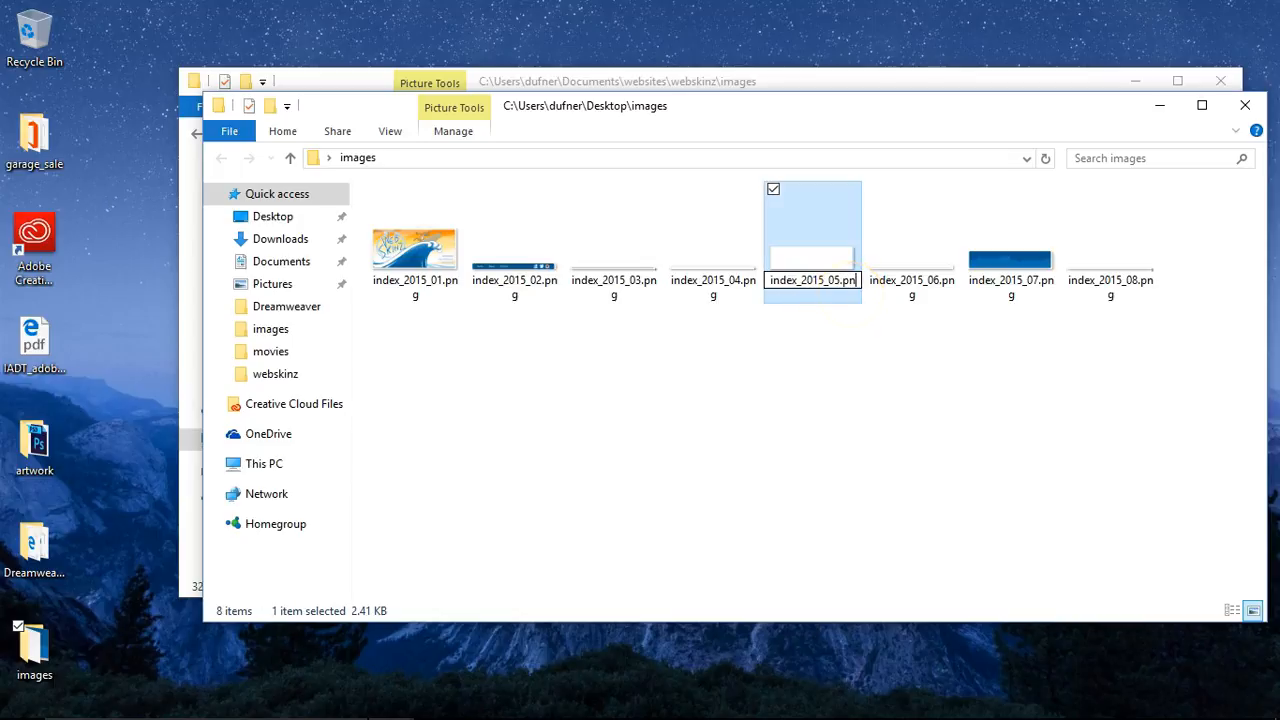
pyautogui.write('g')
pyautogui.click(879, 388)
# Step: Arrange the two images folders so both are visible and check the exported index_2015_05.png in Photoshop for the new divider positions
pyautogui.moveTo(838, 122); pyautogui.dragTo(644, 488)
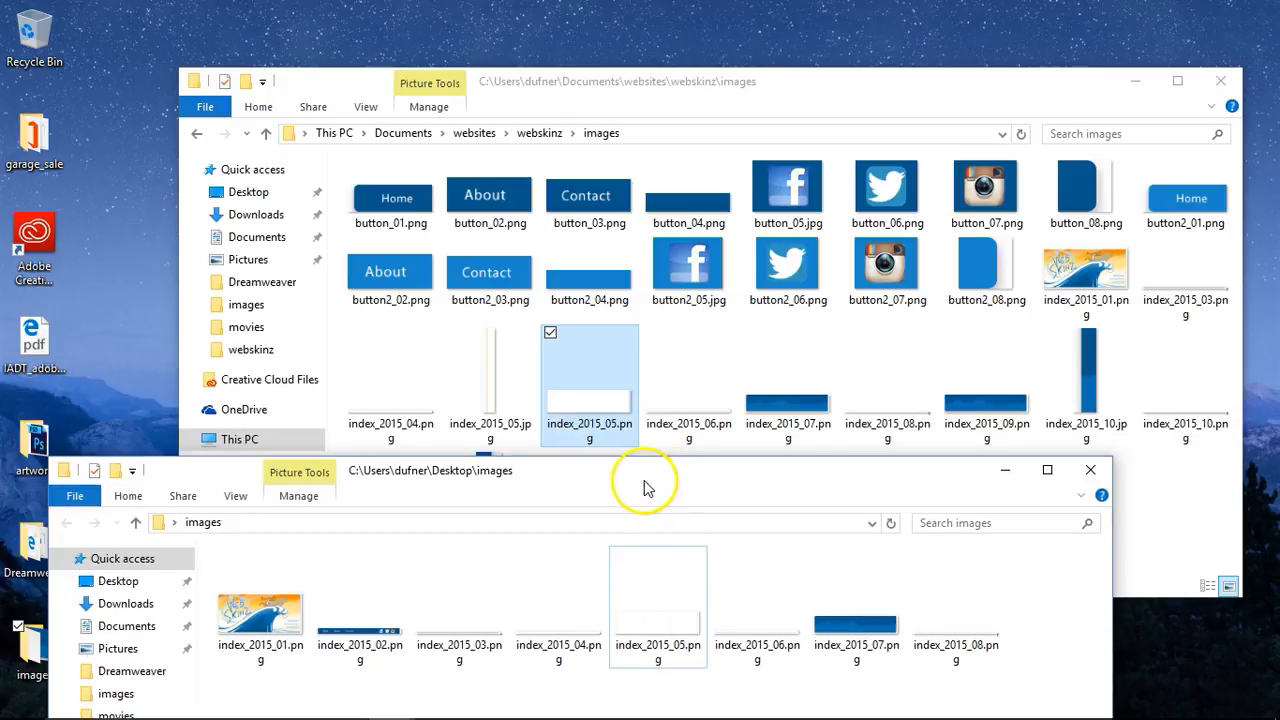
pyautogui.moveTo(643, 600); pyautogui.dragTo(600, 380)
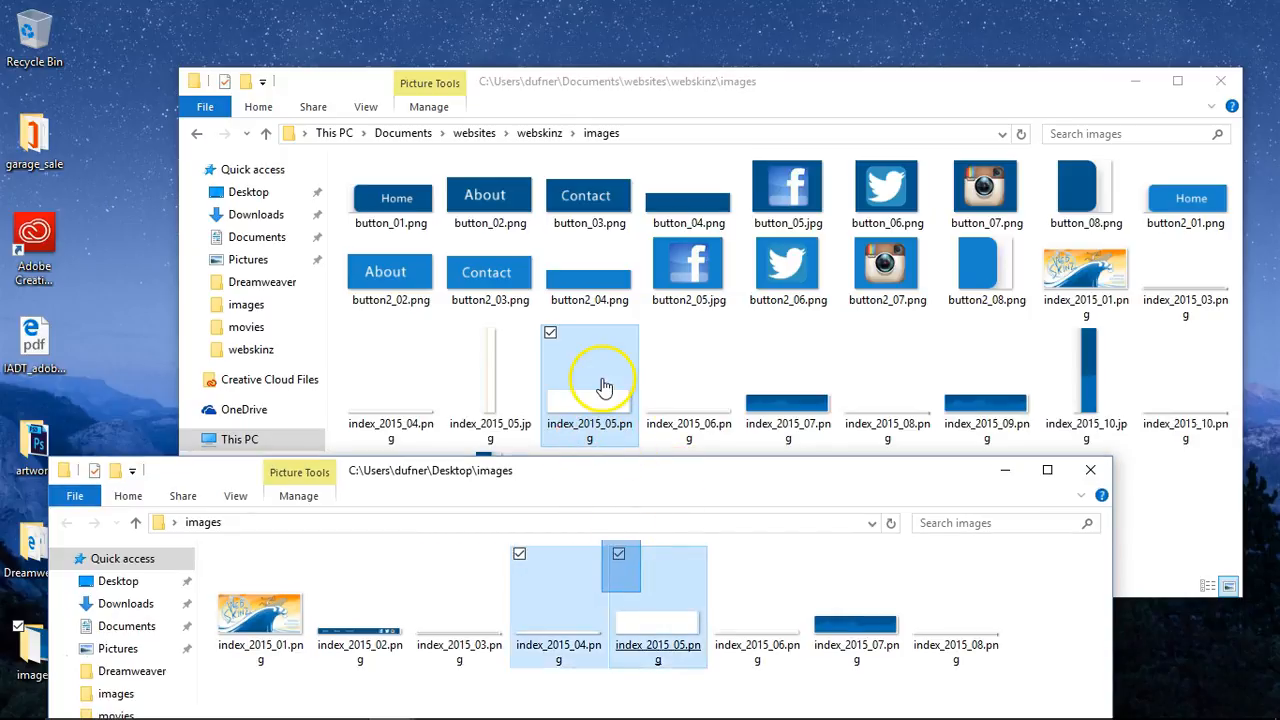
pyautogui.click(660, 565)
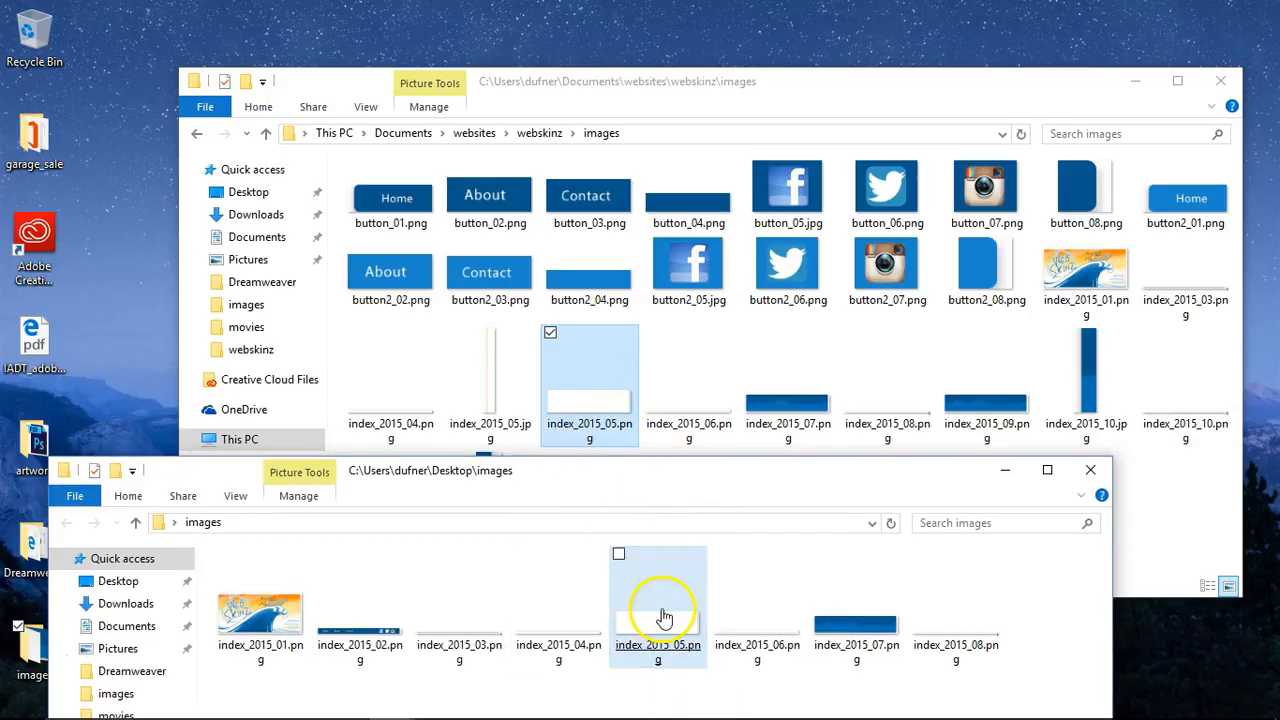
pyautogui.doubleClick(667, 589)
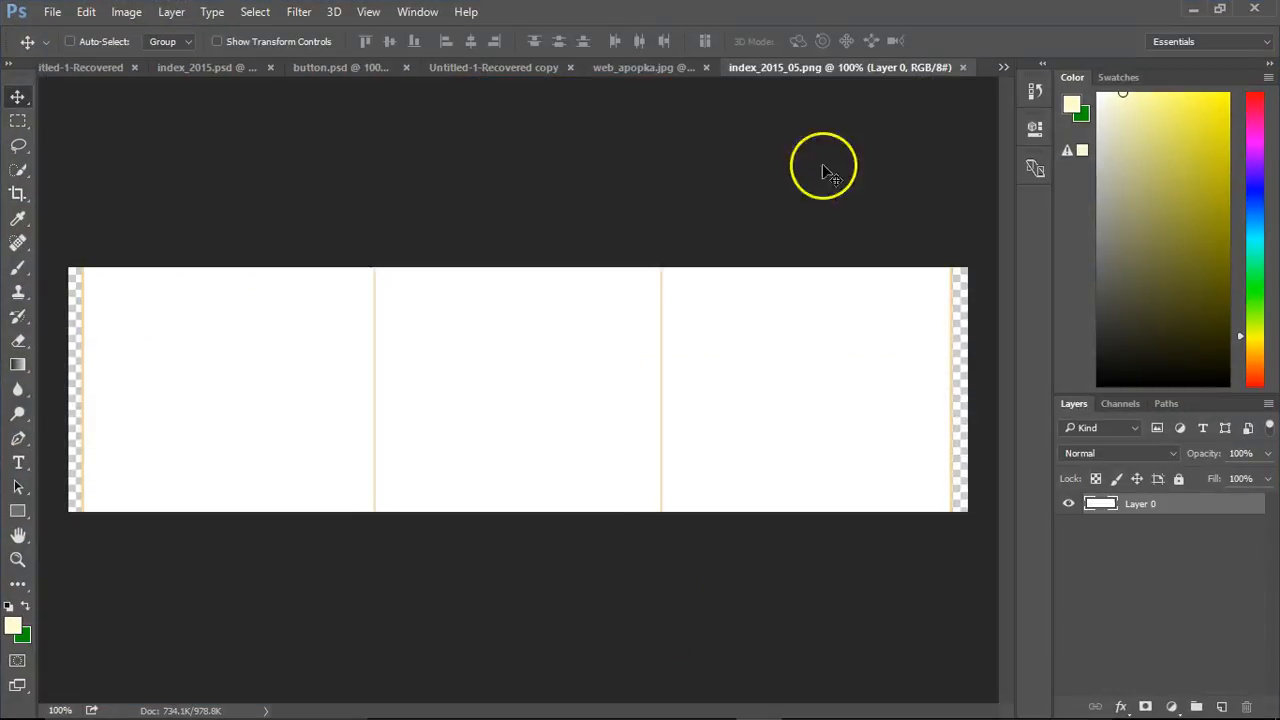
pyautogui.click(1186, 11)
# Step: Move the exported index_2015_05.png into the webskinz images folder, replacing the existing file
pyautogui.moveTo(658, 596); pyautogui.dragTo(617, 380)
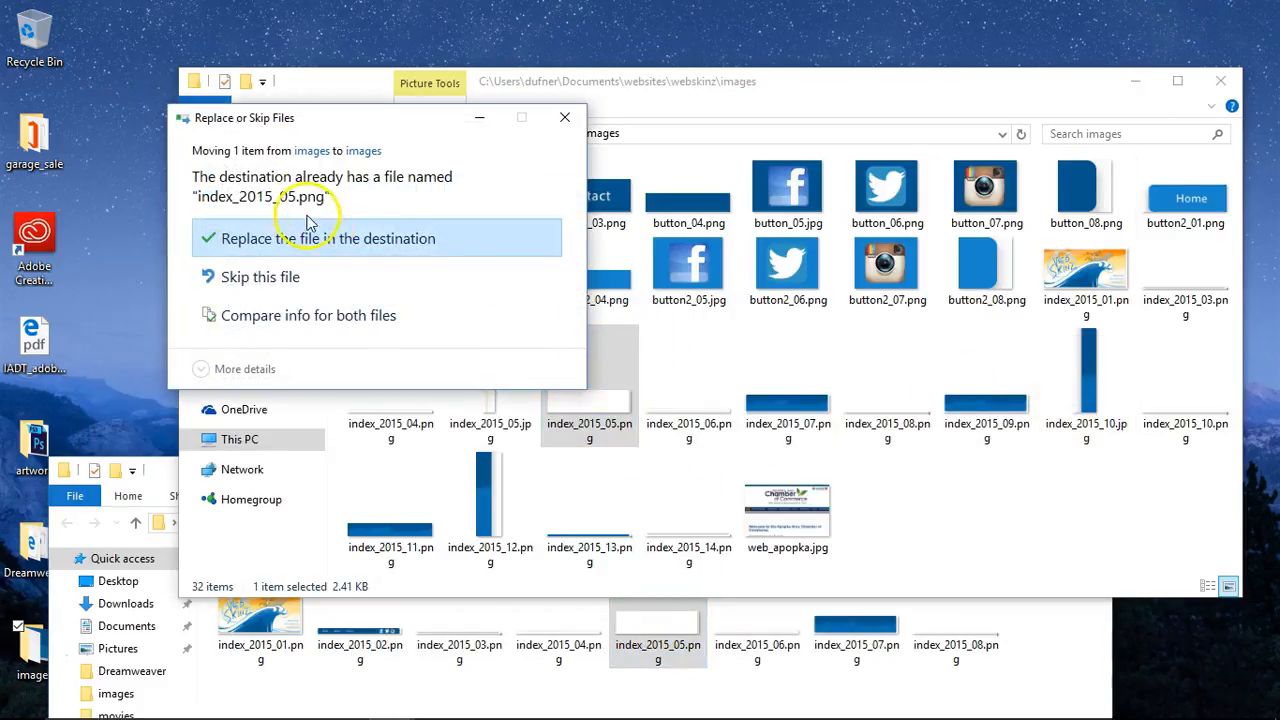
pyautogui.click(265, 240)
pyautogui.click(1086, 657)
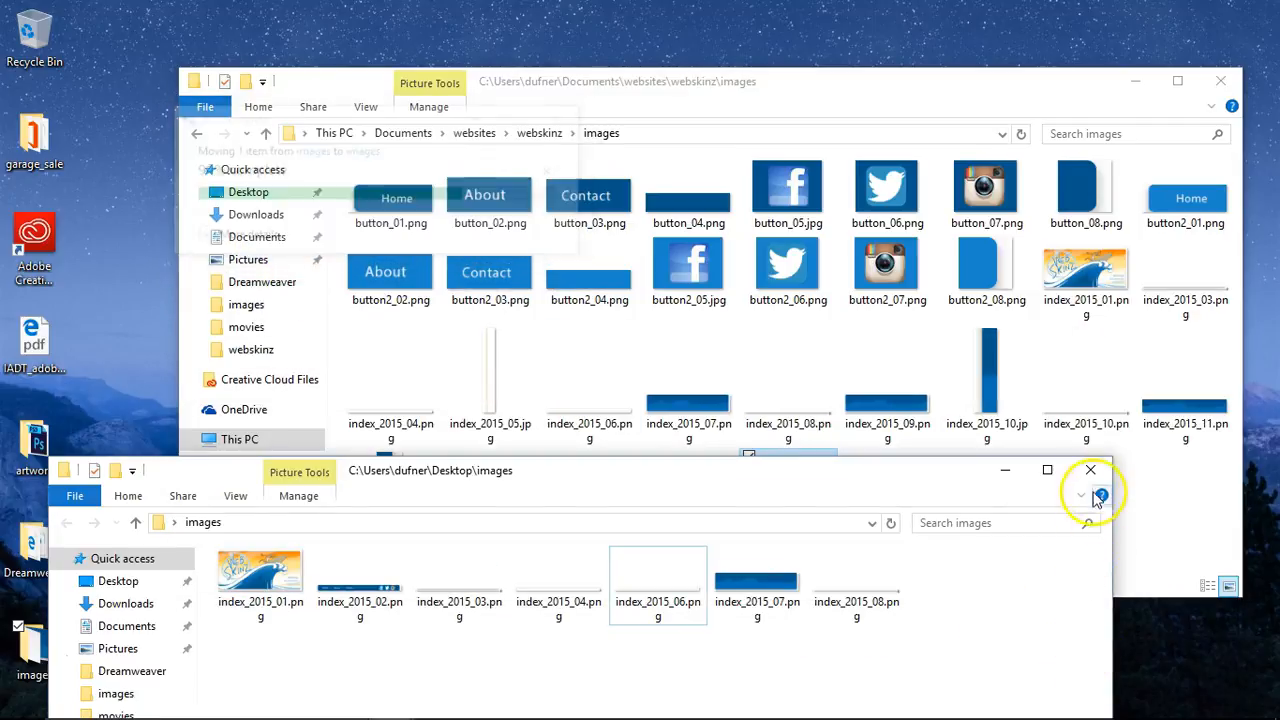
# Step: Delete the exported images folder from the Desktop and put away both folder windows
pyautogui.click(1090, 468)
pyautogui.moveTo(40, 665); pyautogui.dragTo(78, 62)
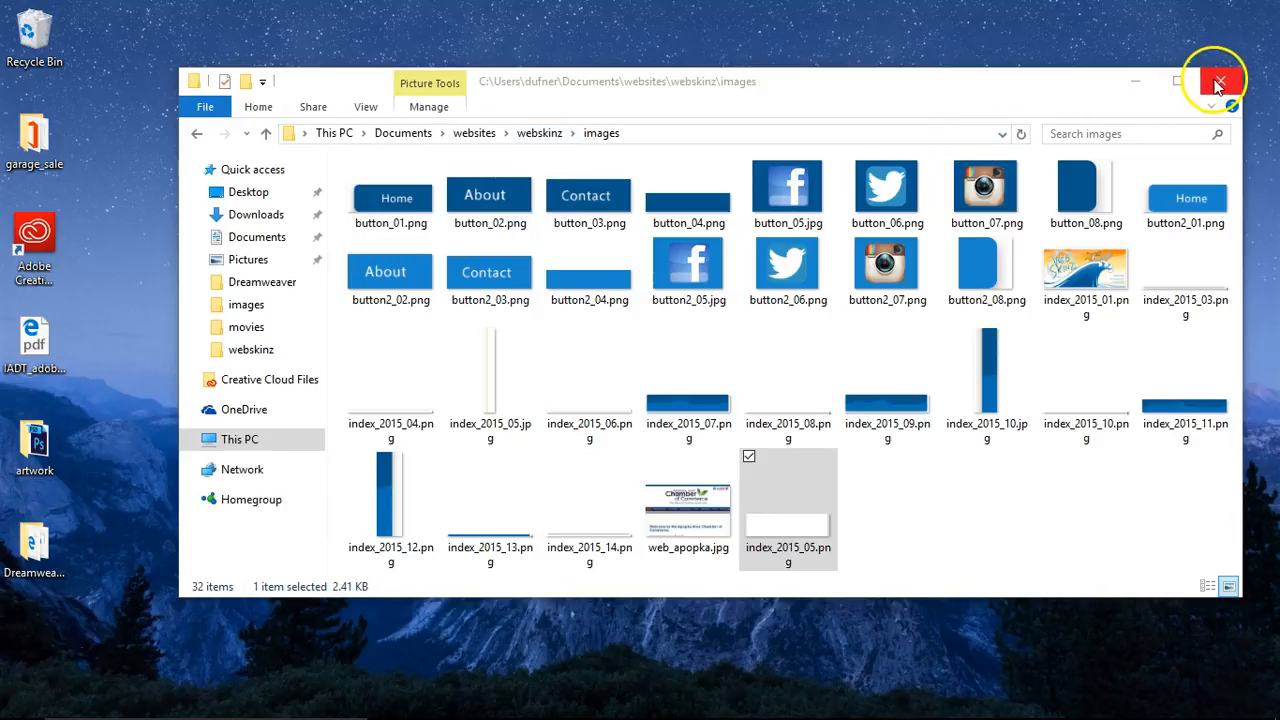
pyautogui.click(1147, 87)
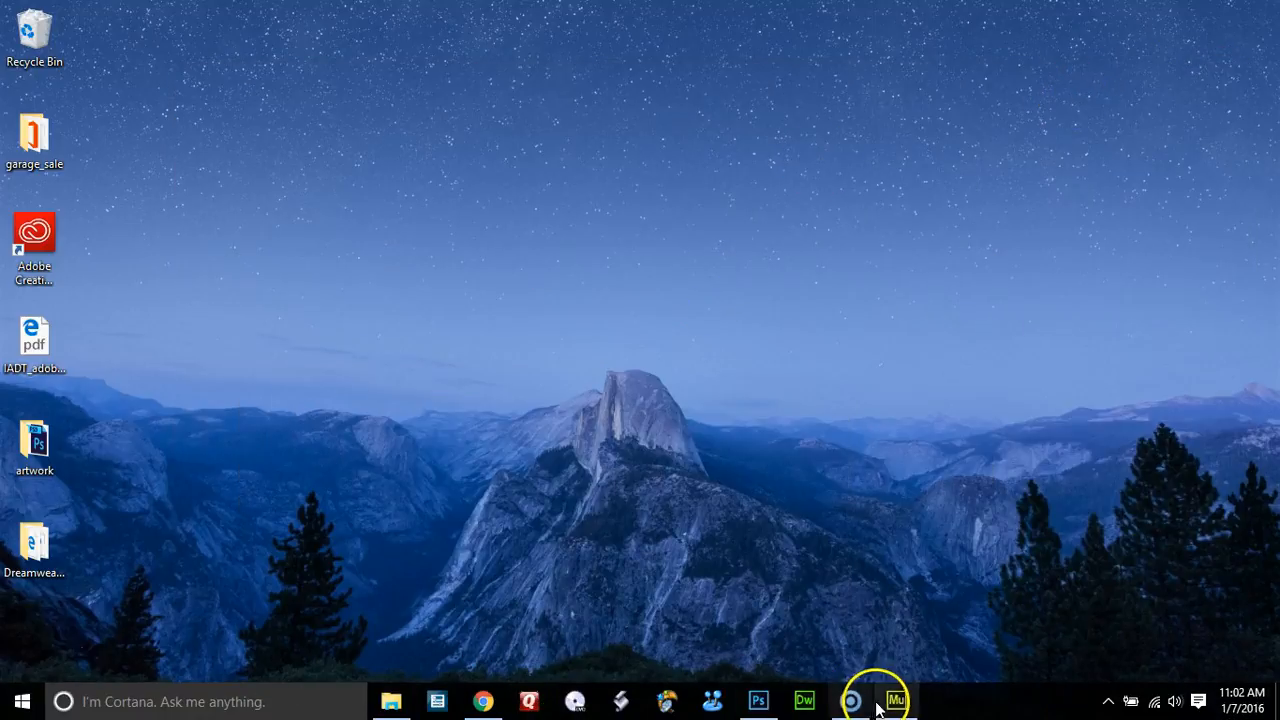
# Step: Switch to Adobe Muse, leave the page preview, and move the floating layer list clear of the third column
pyautogui.click(895, 701)
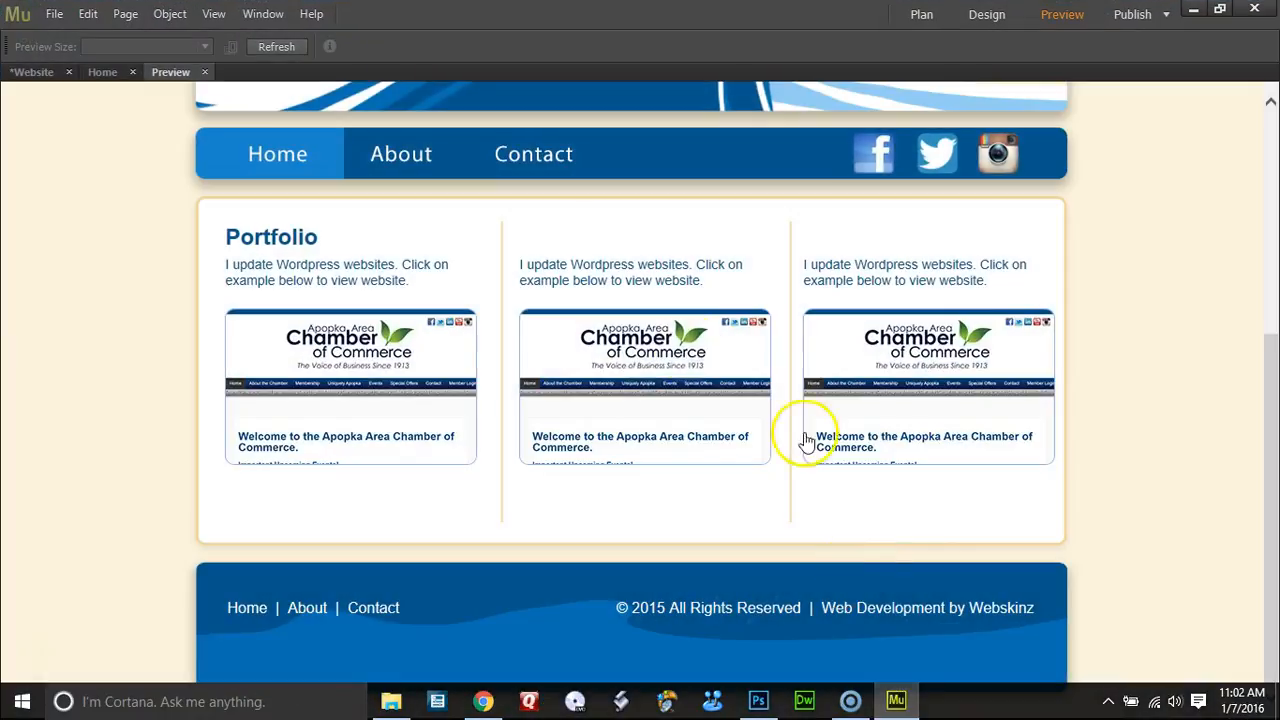
pyautogui.click(204, 73)
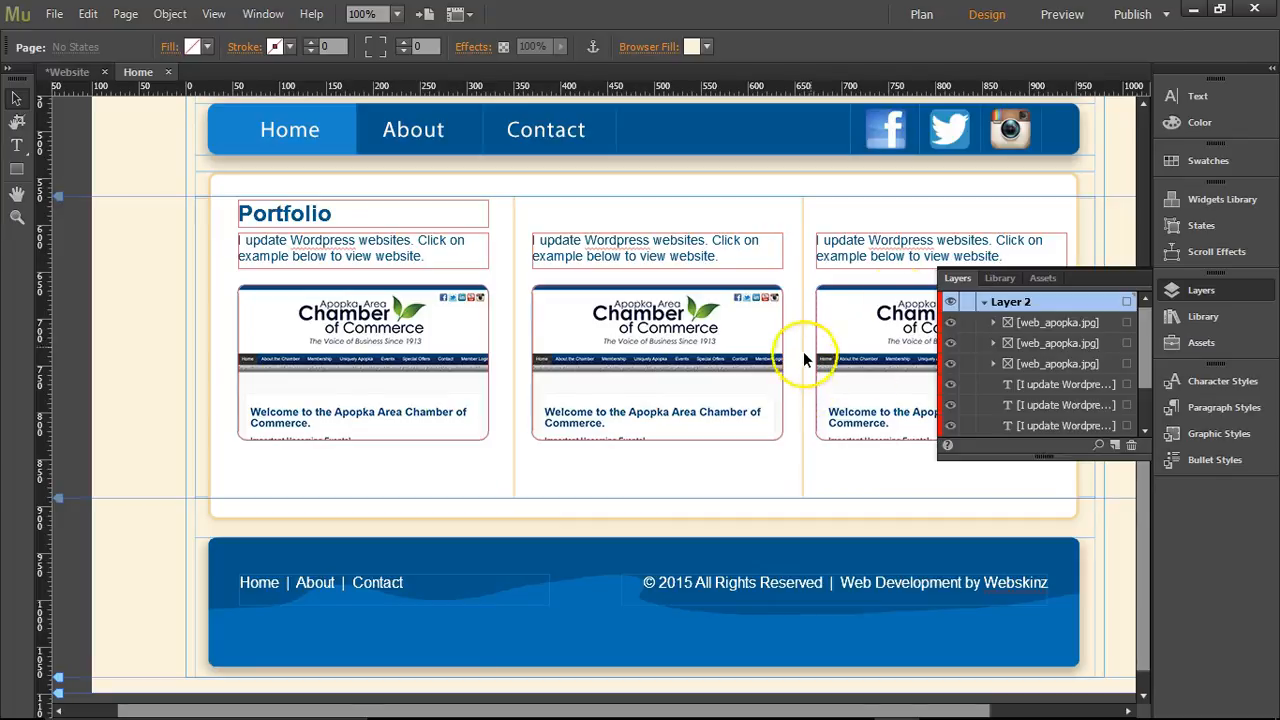
pyautogui.moveTo(1097, 287); pyautogui.dragTo(1081, 484)
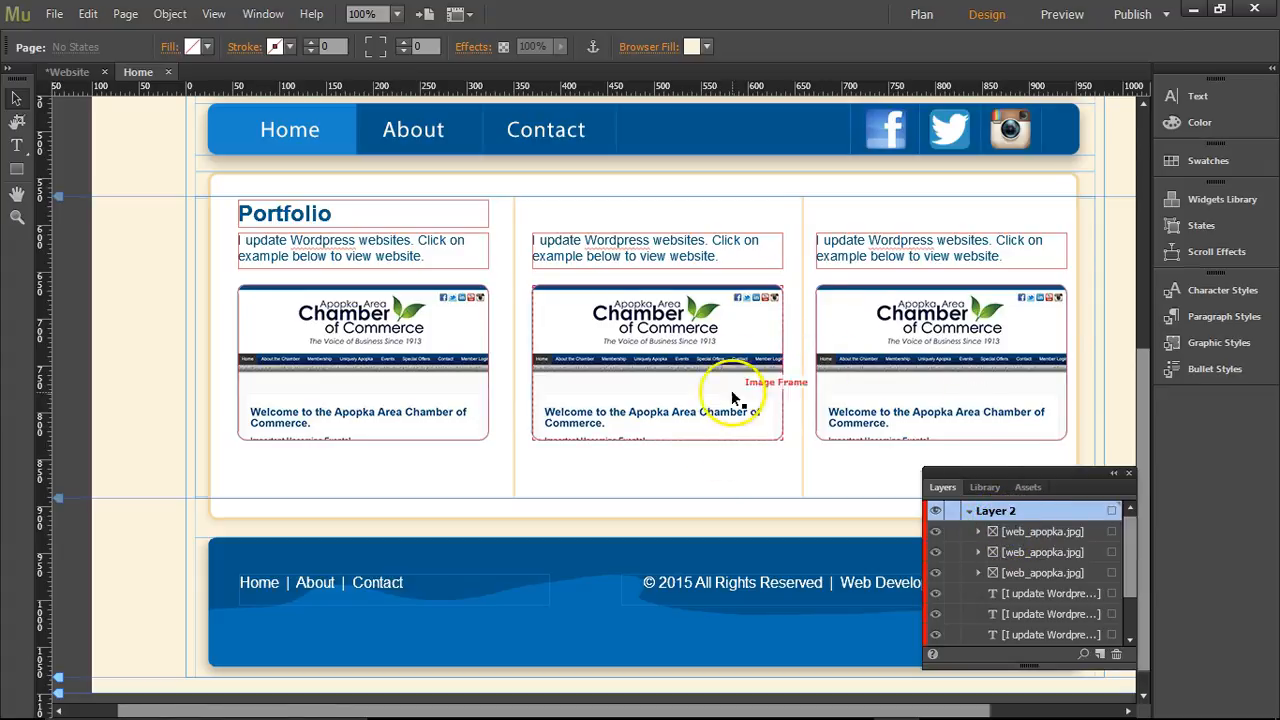
# Step: Unlock Layer 1 and select its index_2015_05.png column panel image
pyautogui.scroll(-1, 1053, 556)
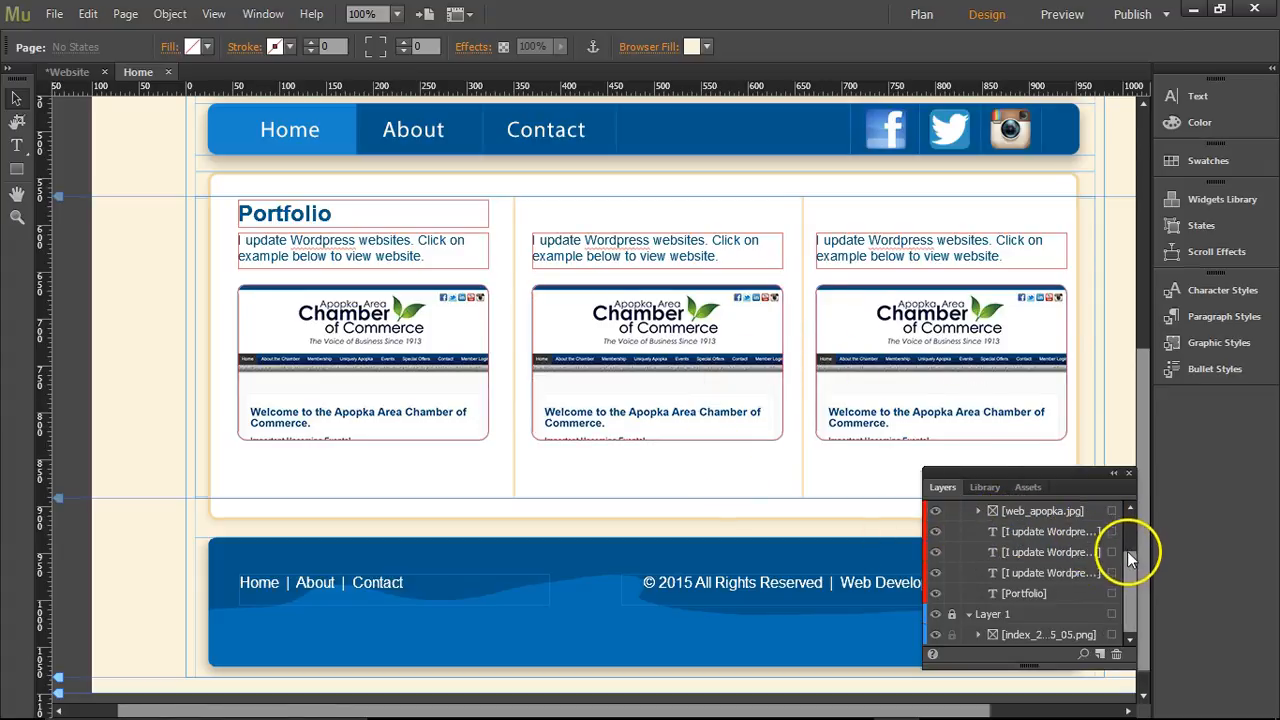
pyautogui.click(988, 636)
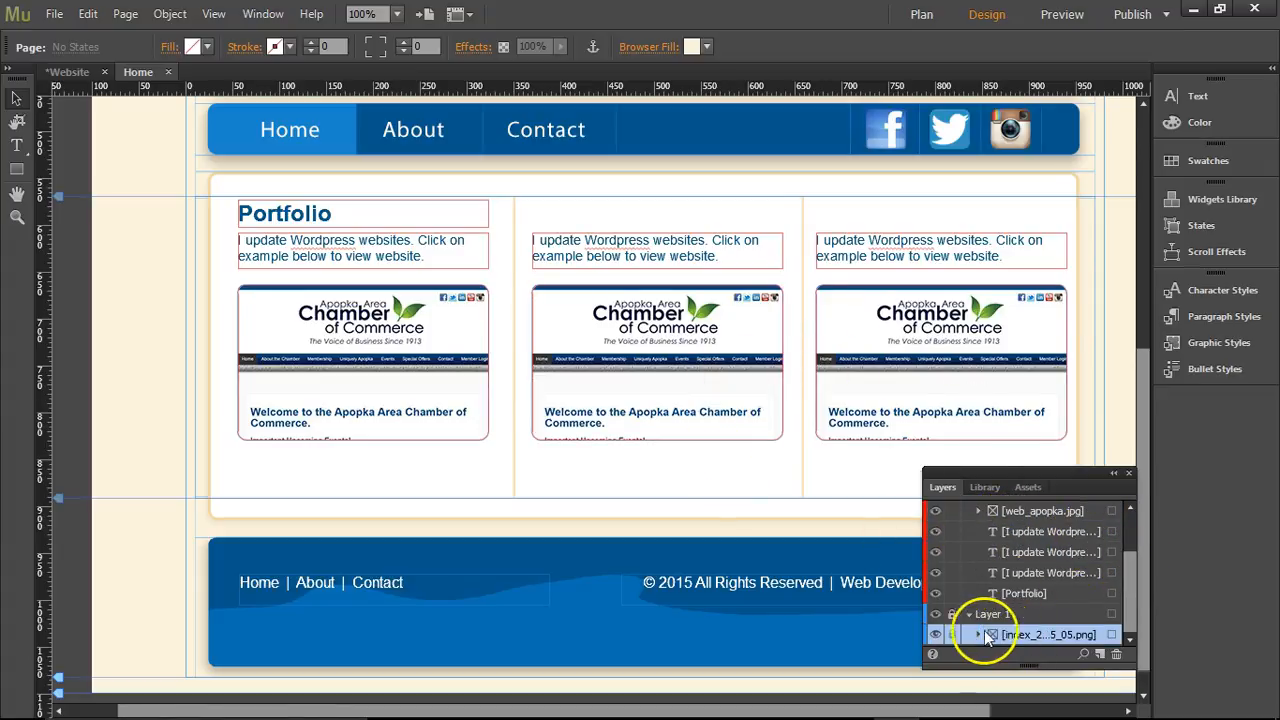
pyautogui.click(936, 632)
pyautogui.click(935, 630)
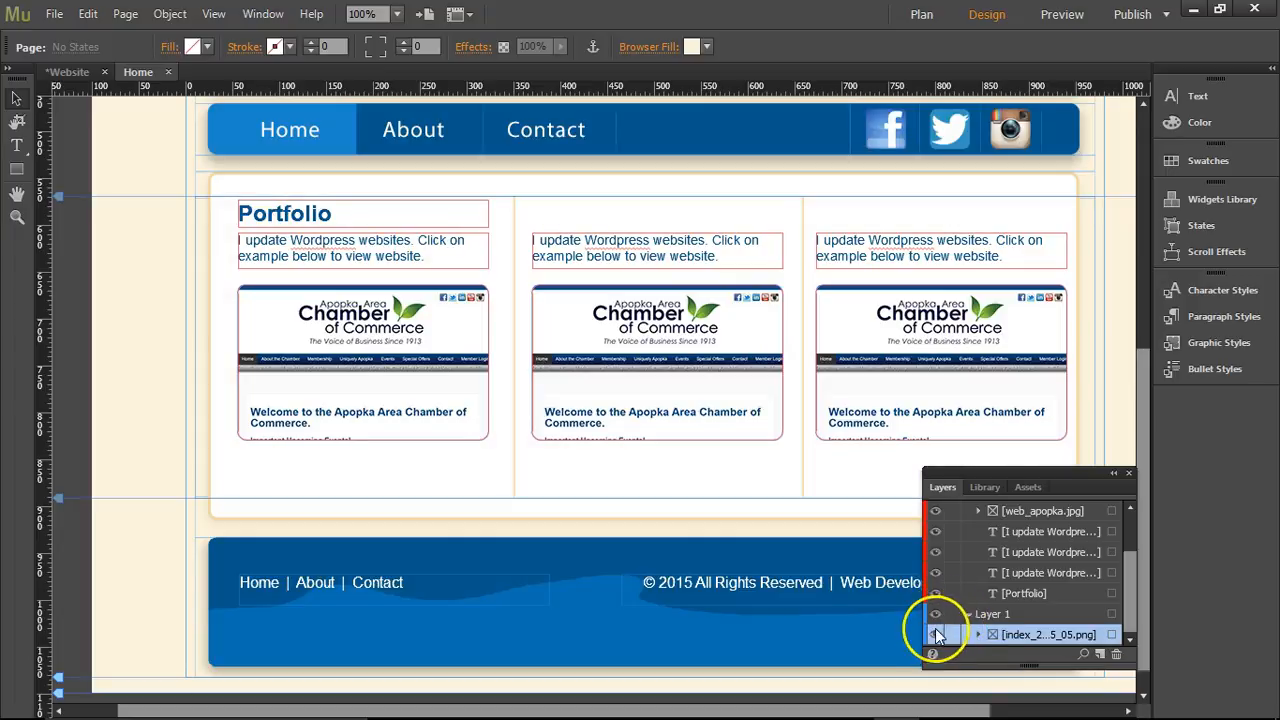
# Step: Check which panel the index_2015_05.png layer item controls by toggling its visibility, and delete that old panel image from the page
pyautogui.click(935, 634)
pyautogui.click(935, 634)
pyautogui.click(935, 634)
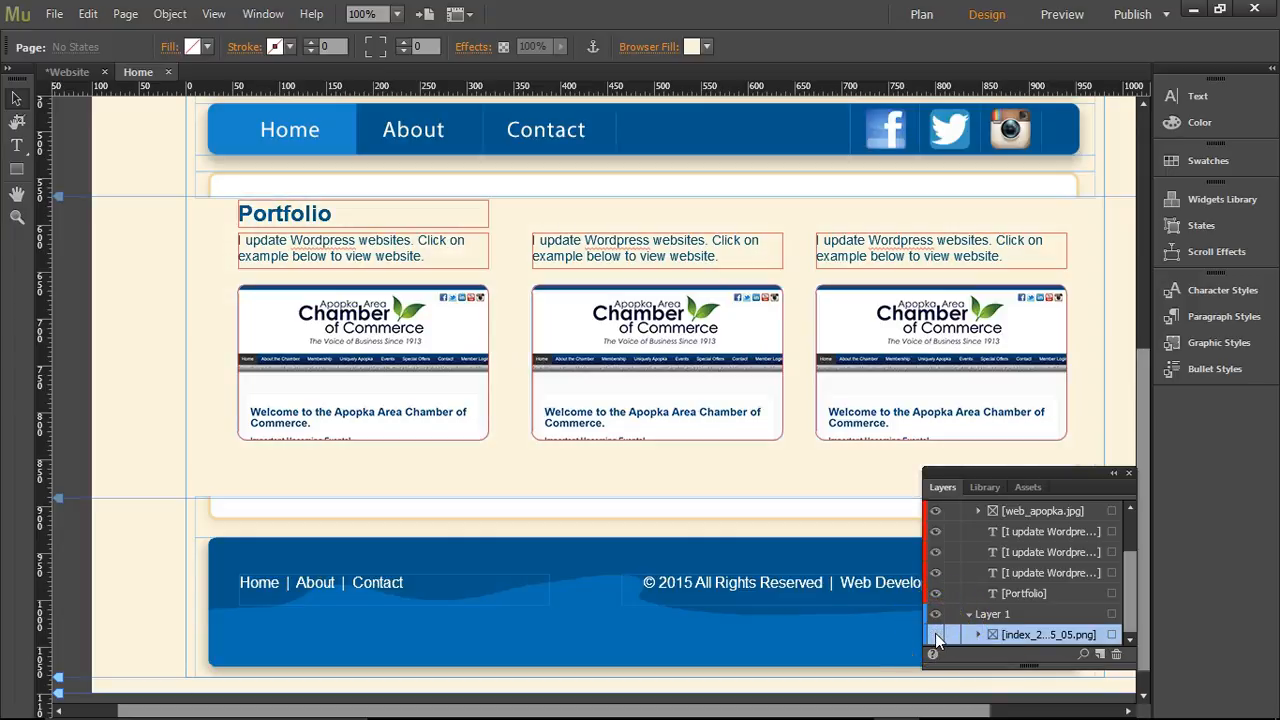
pyautogui.click(935, 633)
pyautogui.click(783, 477)
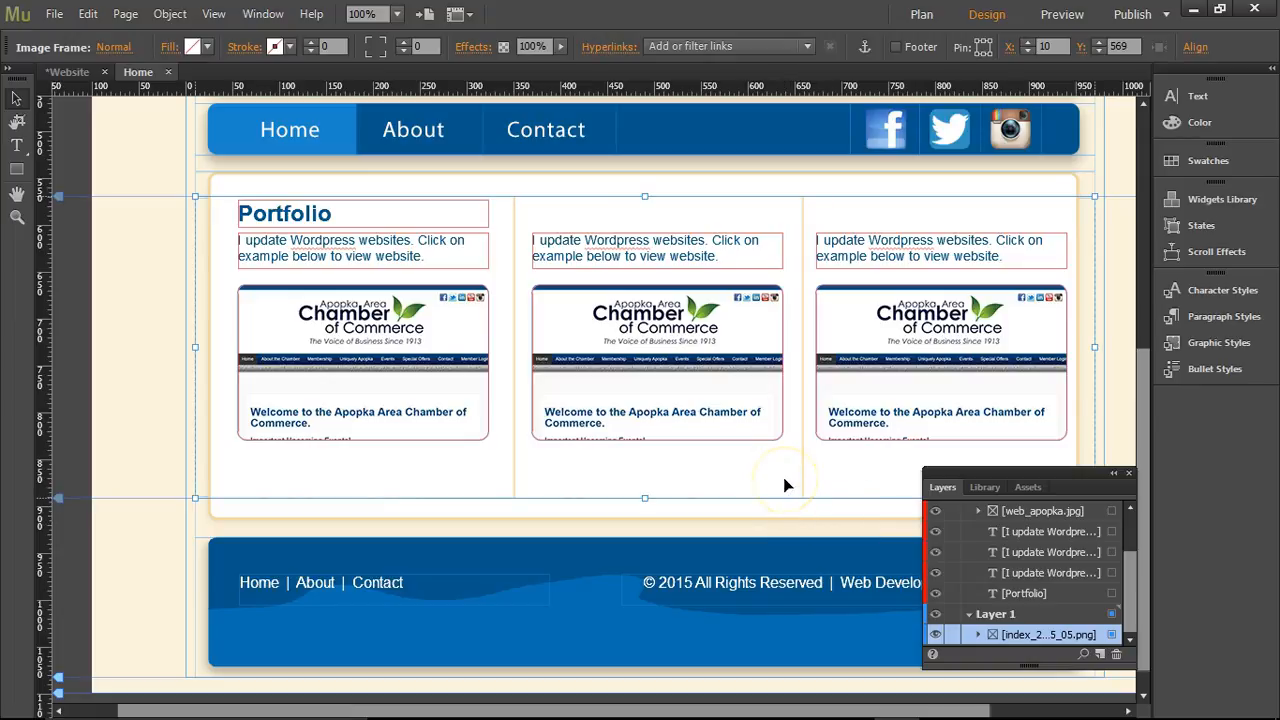
pyautogui.press('Delete')
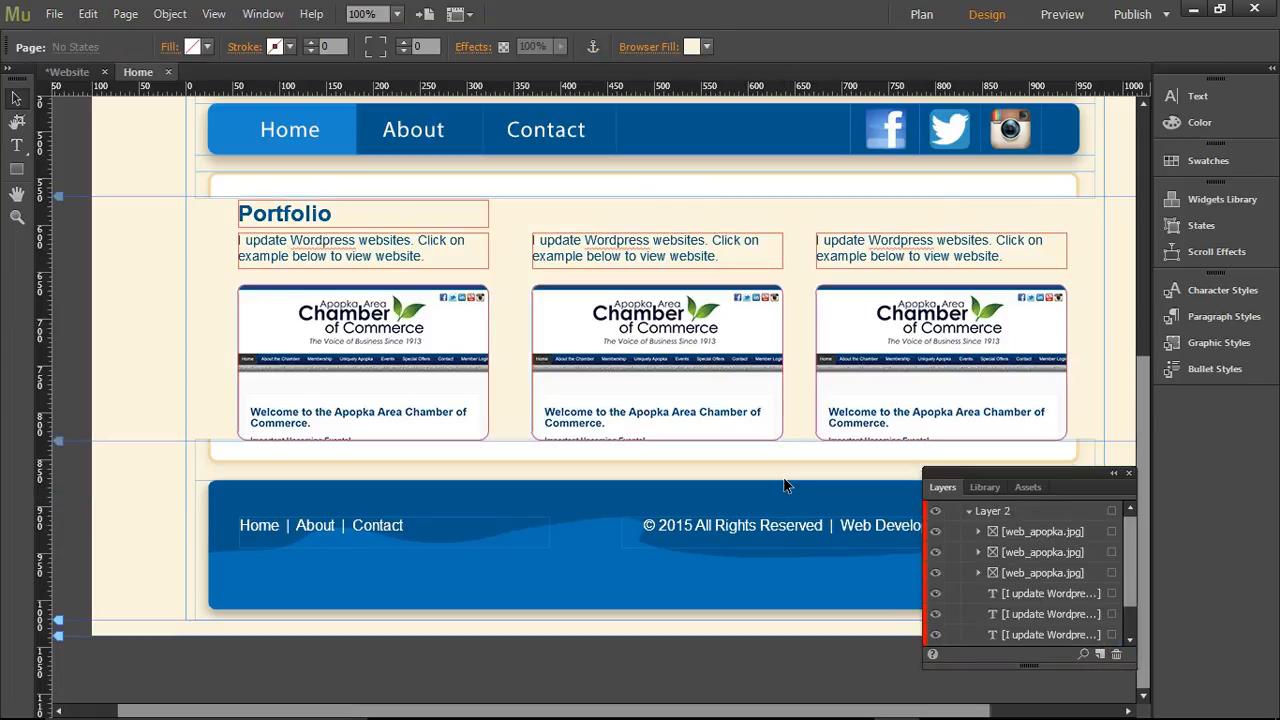
# Step: Place the updated index_2015_05.png from the webskinz images folder as the column panel background at X 10, Y 569
pyautogui.click(124, 15)
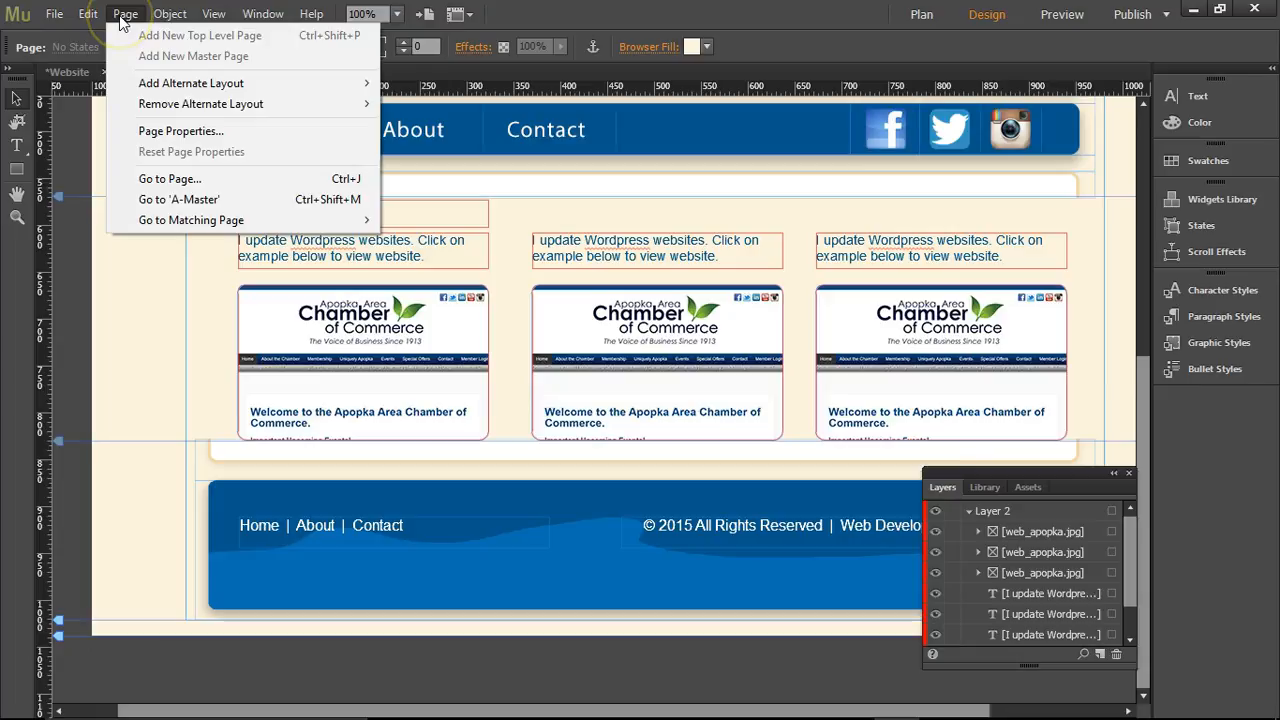
pyautogui.moveTo(52, 14)
pyautogui.click(88, 211)
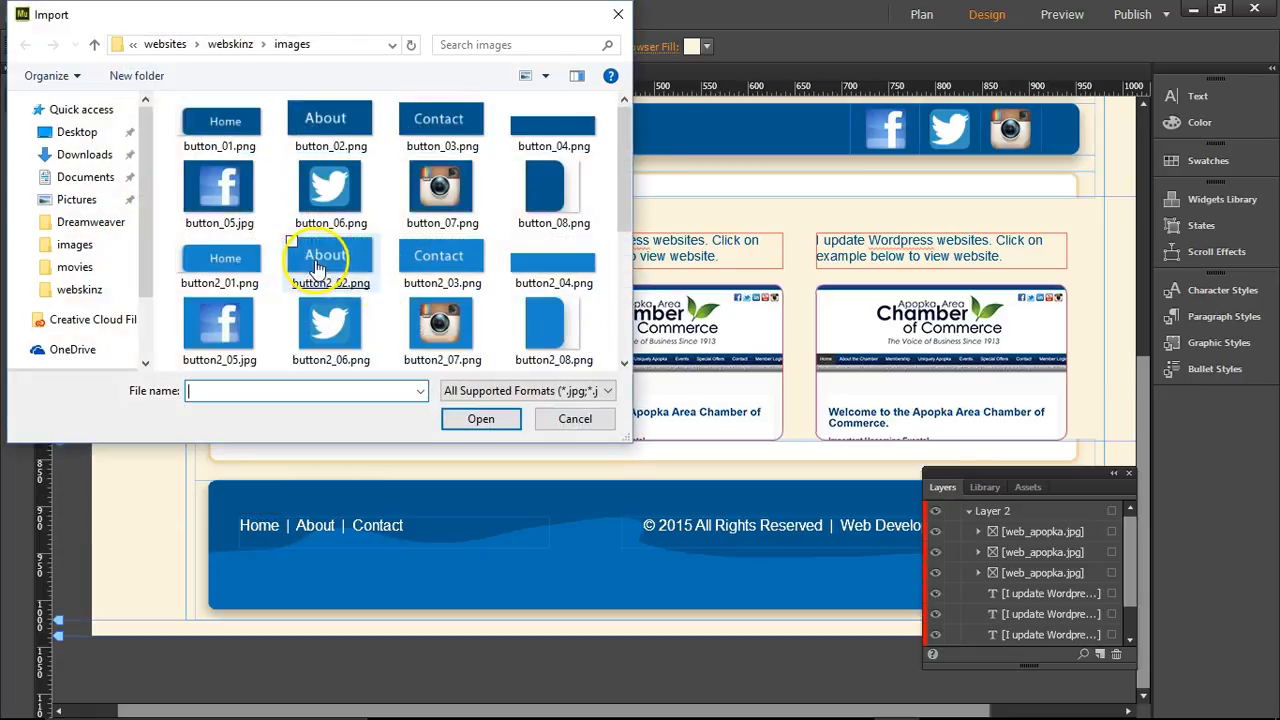
pyautogui.moveTo(625, 178); pyautogui.dragTo(608, 292)
pyautogui.doubleClick(255, 216)
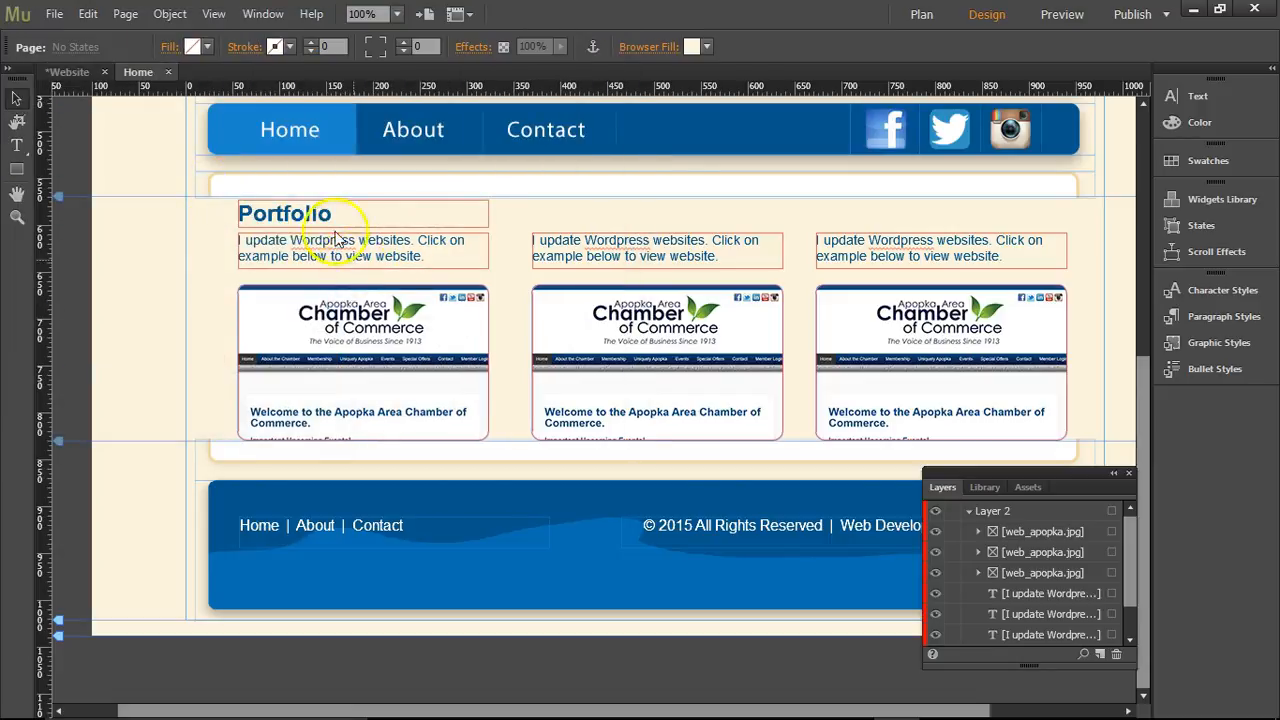
pyautogui.click(145, 245)
pyautogui.moveTo(212, 241); pyautogui.dragTo(248, 222)
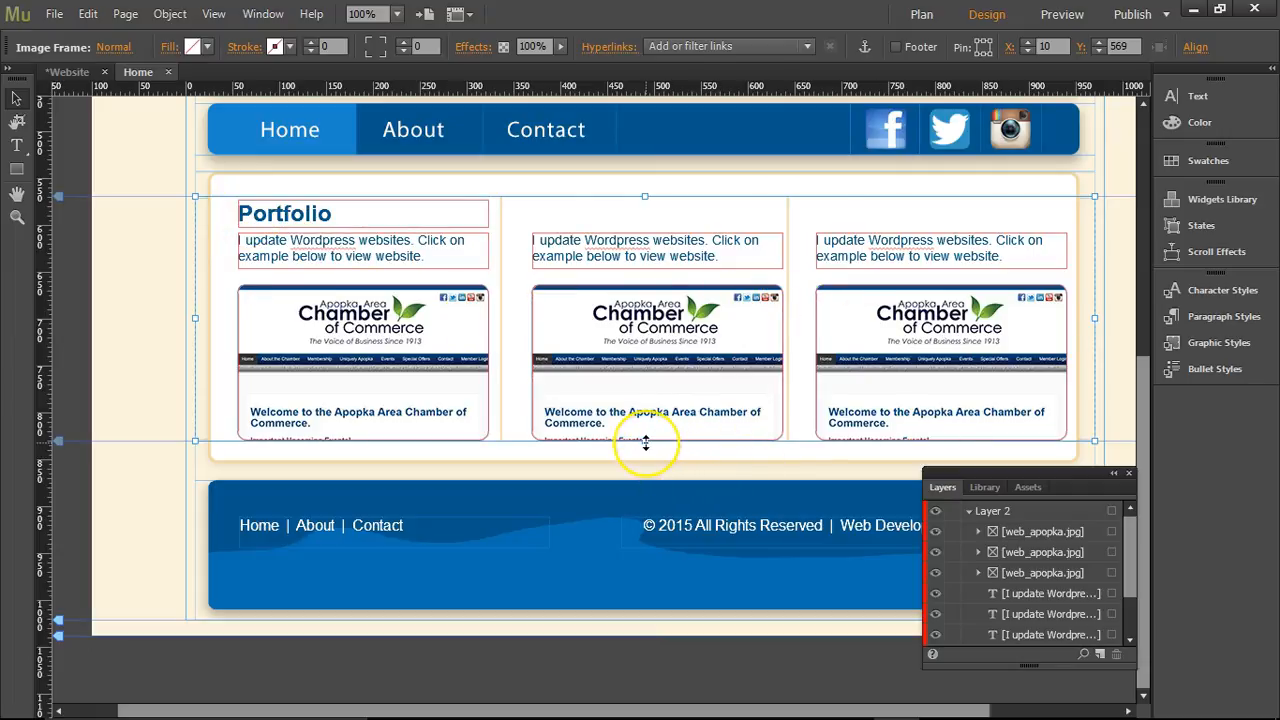
# Step: Extend the panel image's lower edge slightly below the three website images and lock Layer 1
pyautogui.moveTo(645, 441)
pyautogui.mouseDown()
pyautogui.moveTo(652, 525)
pyautogui.moveTo(645, 458)
pyautogui.mouseUp()
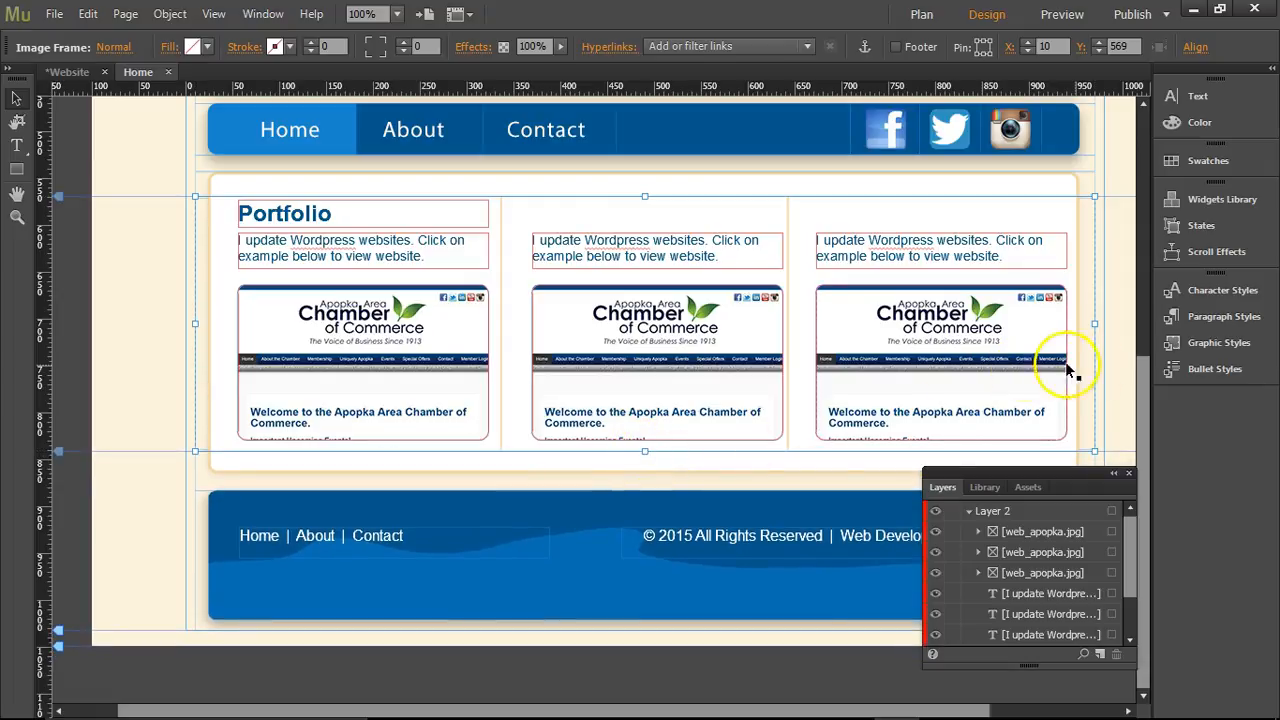
pyautogui.scroll(-3, 1130, 590)
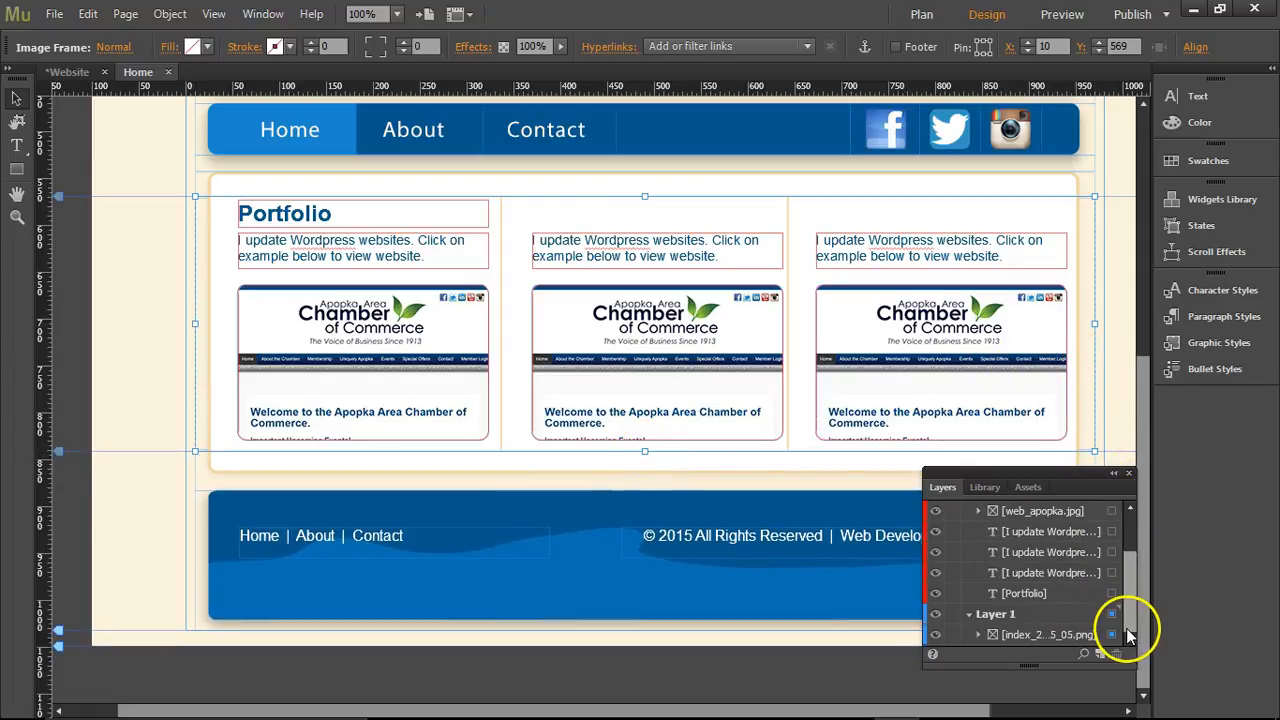
pyautogui.click(947, 621)
pyautogui.click(935, 617)
pyautogui.click(935, 615)
pyautogui.click(951, 614)
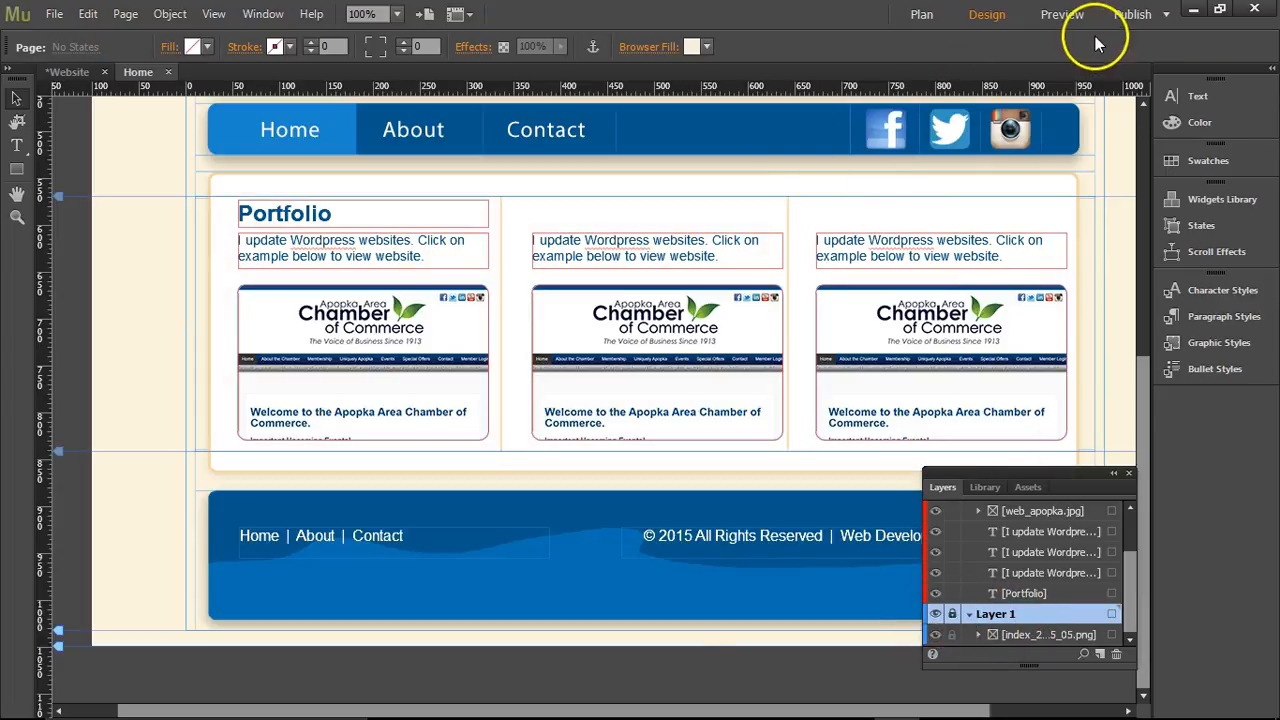
# Step: Preview the home page, examine how the columns sit between the new dividers, and close the preview
pyautogui.click(1070, 14)
pyautogui.scroll(-2, 903, 185)
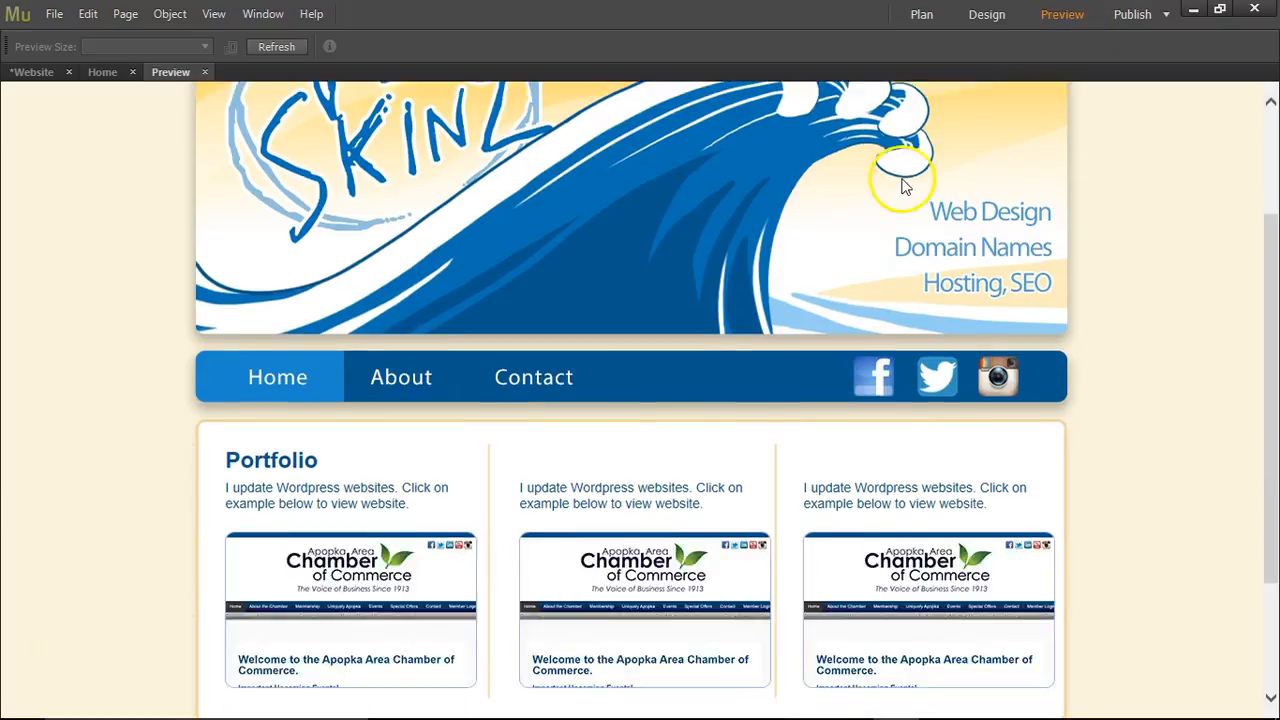
pyautogui.scroll(-1, 903, 185)
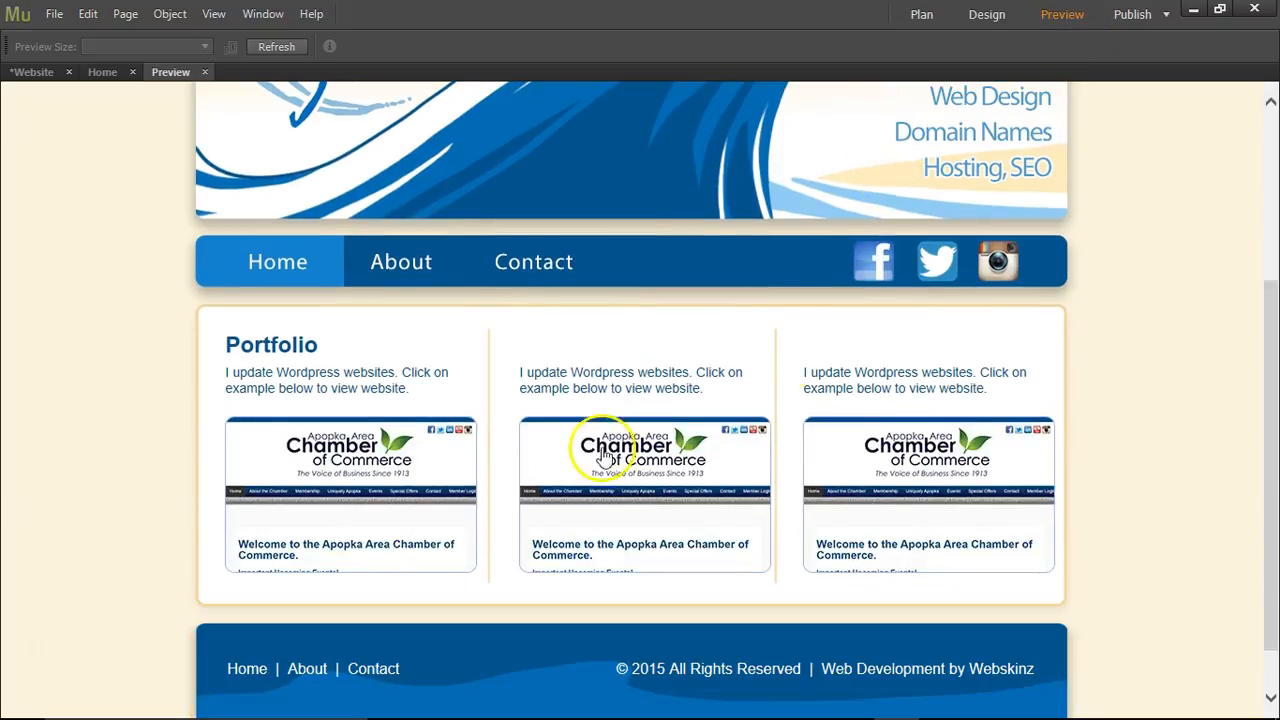
pyautogui.click(204, 72)
# Step: Nudge the middle column's text and website image left together to X 354, centring them between the dividers
pyautogui.moveTo(602, 203); pyautogui.dragTo(649, 364)
pyautogui.press('Left')
pyautogui.press('Left')
pyautogui.press('Left')
pyautogui.press('Left')
pyautogui.press('Left')
pyautogui.press('Left')
pyautogui.press('Left')
pyautogui.press('Left')
pyautogui.press('Left')
pyautogui.press('Left')
pyautogui.press('Left')
pyautogui.press('Left')
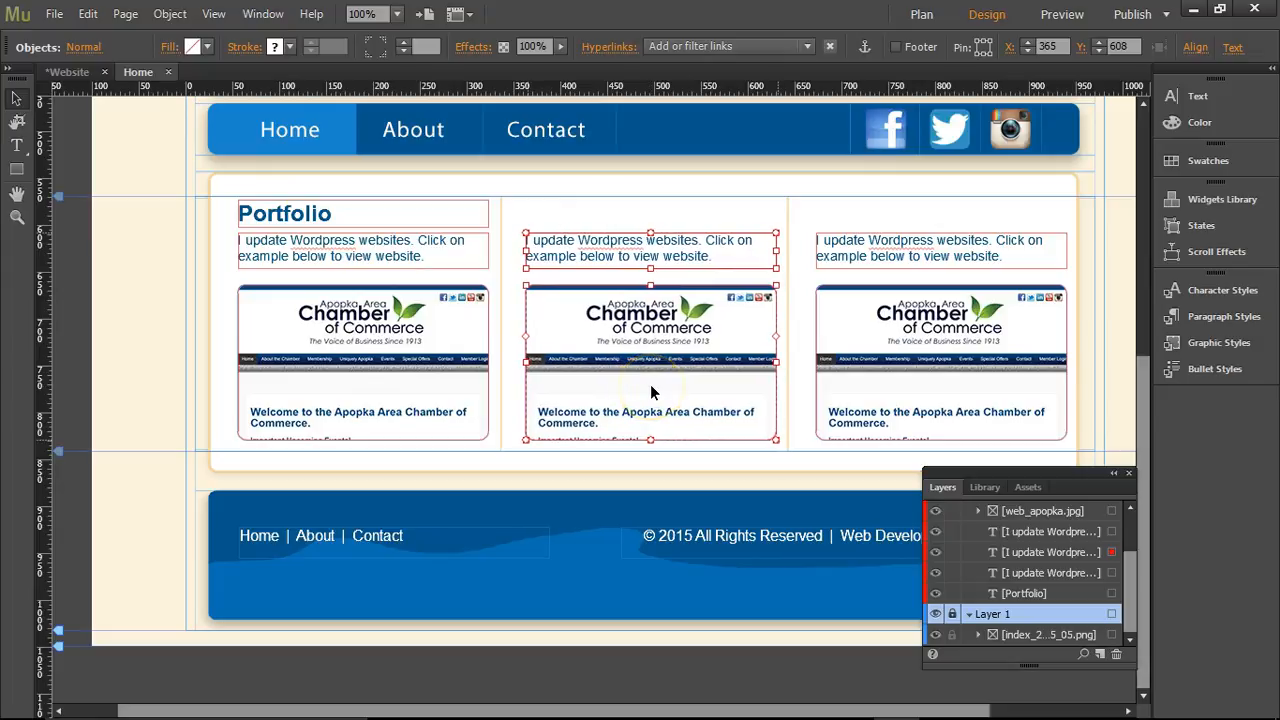
pyautogui.press('Left')
pyautogui.press('Left')
pyautogui.press('Left')
pyautogui.press('Left')
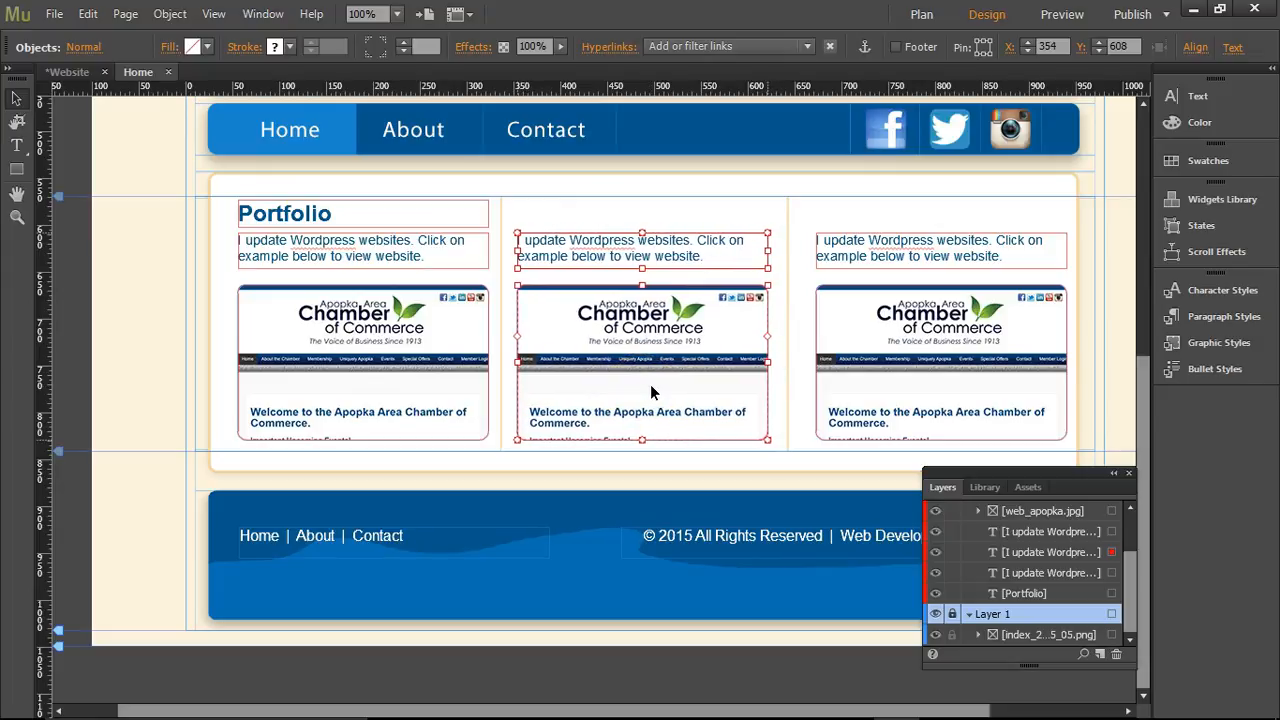
# Step: Nudge the first column's Portfolio heading, text and website image left together to X 49
pyautogui.moveTo(493, 213); pyautogui.dragTo(366, 366)
pyautogui.press('Left')
pyautogui.press('Left')
pyautogui.press('Left')
pyautogui.press('Left')
pyautogui.press('Left')
pyautogui.press('Left')
pyautogui.press('Left')
pyautogui.press('Left')
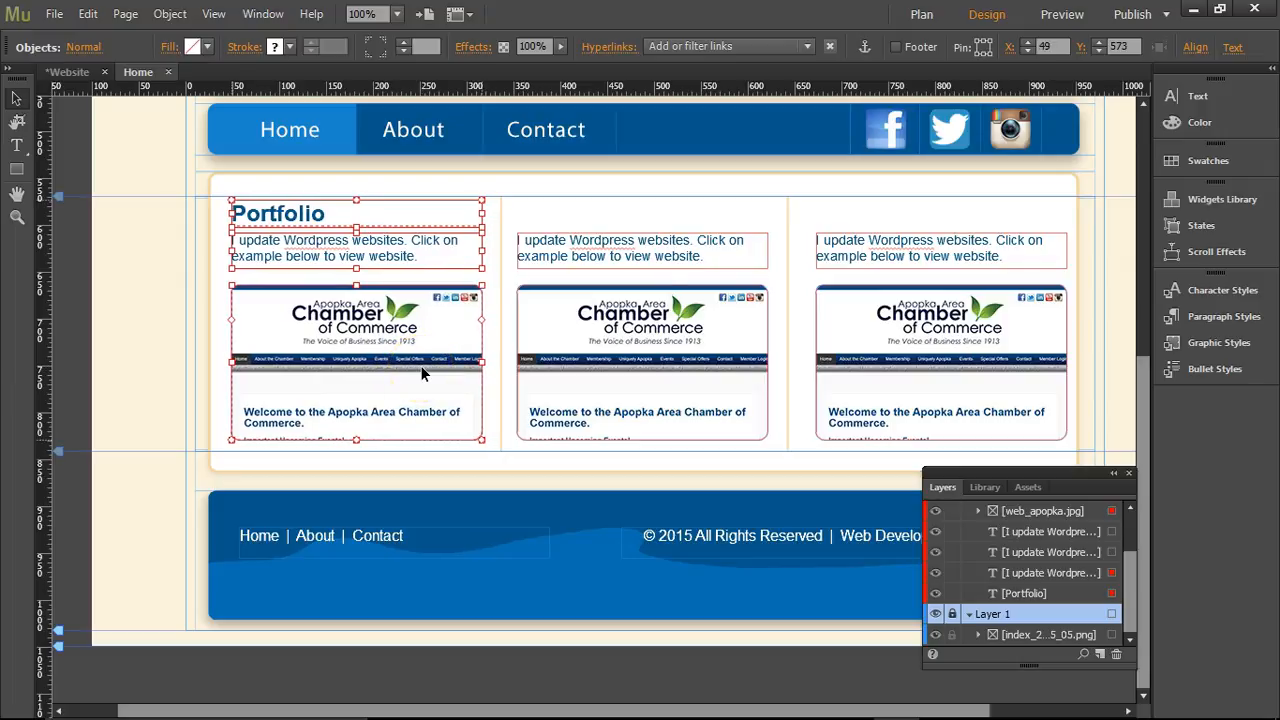
# Step: Nudge the third column's text and website image left together to X 663
pyautogui.moveTo(898, 217); pyautogui.dragTo(921, 377)
pyautogui.press('Left')
pyautogui.press('Left')
pyautogui.press('Left')
pyautogui.press('Left')
pyautogui.press('Left')
pyautogui.press('Left')
pyautogui.press('Left')
pyautogui.press('Left')
pyautogui.press('Left')
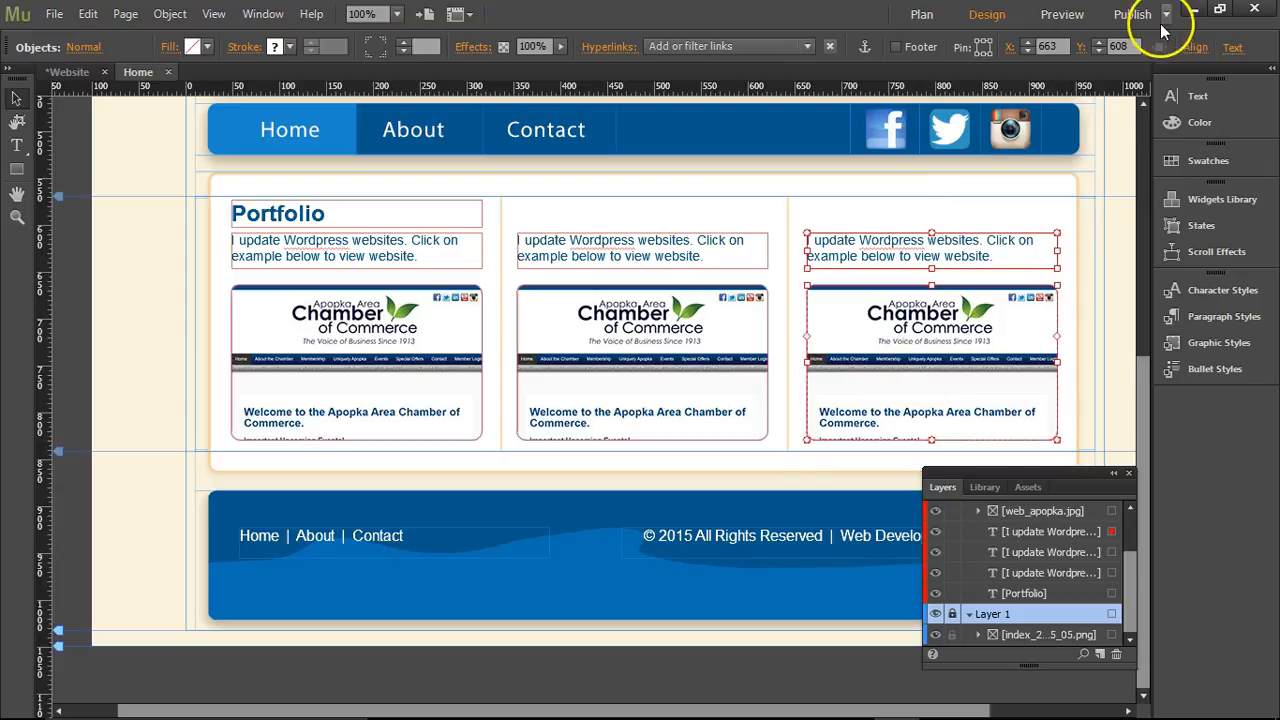
# Step: Preview the home page again, examine the column spacing and the Portfolio heading, and close the preview
pyautogui.click(1062, 14)
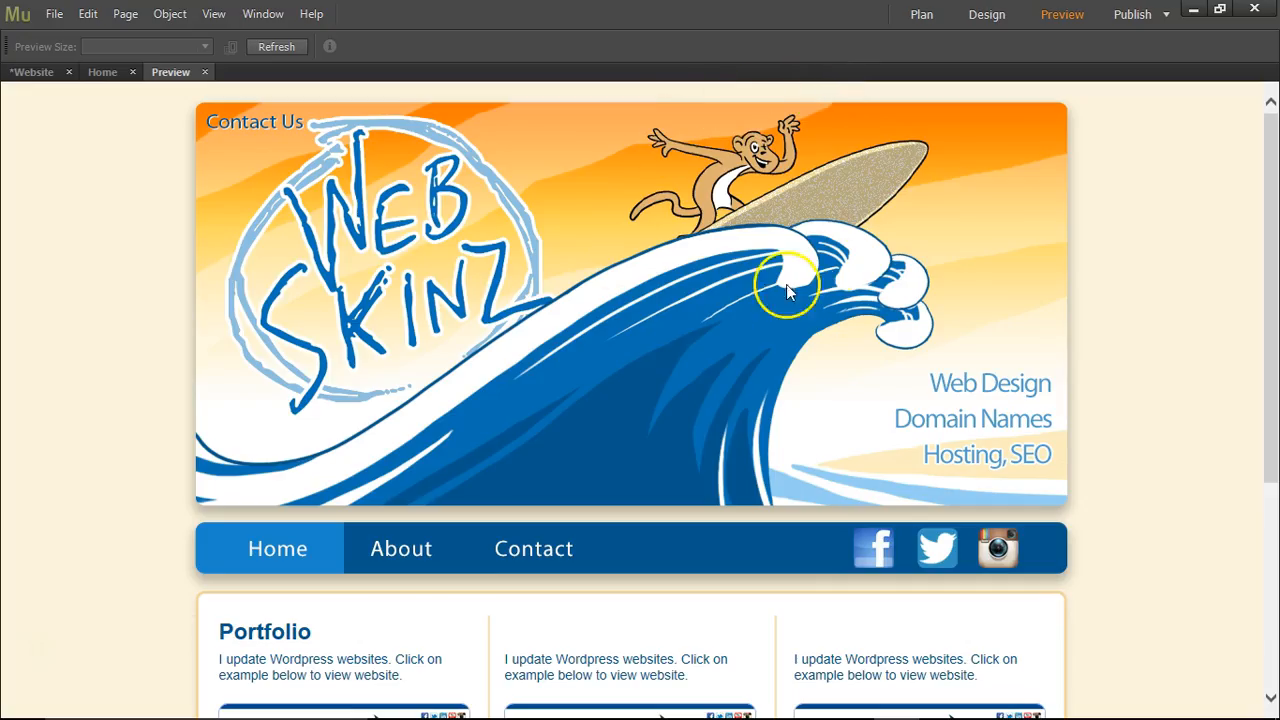
pyautogui.scroll(-5, 800, 280)
pyautogui.scroll(-1, 1160, 324)
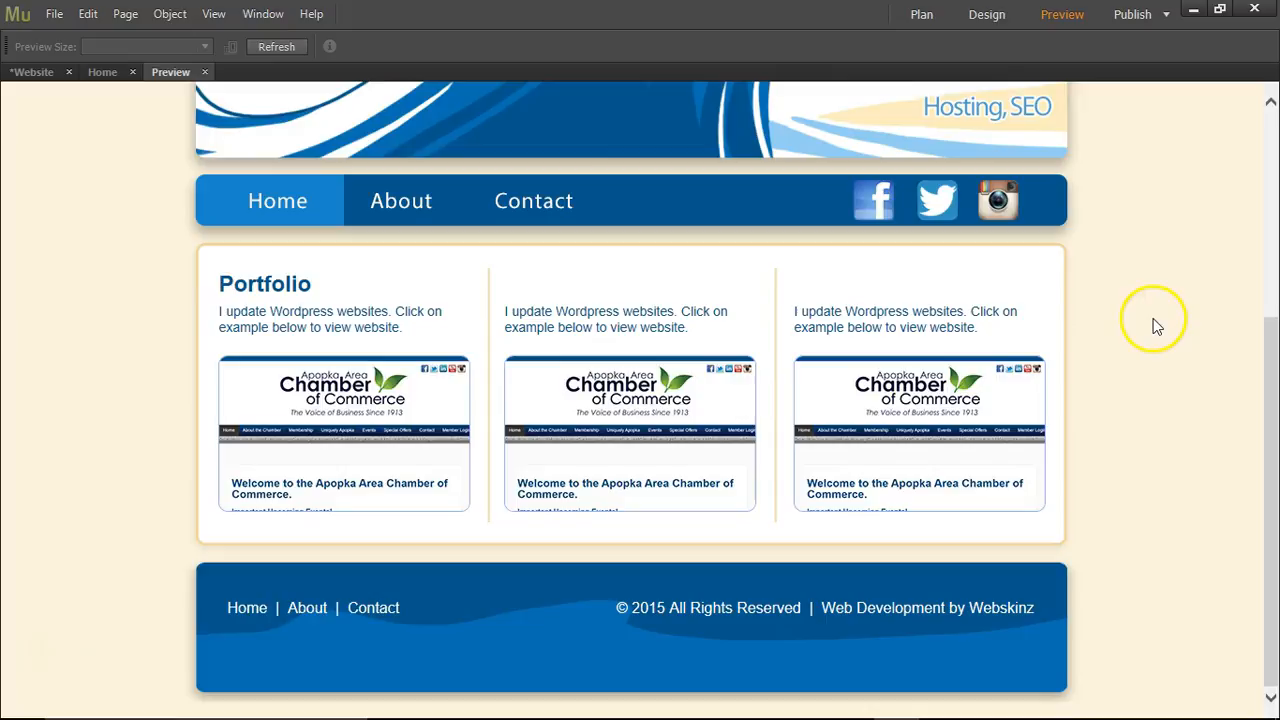
pyautogui.moveTo(232, 285); pyautogui.dragTo(314, 280)
pyautogui.click(298, 272)
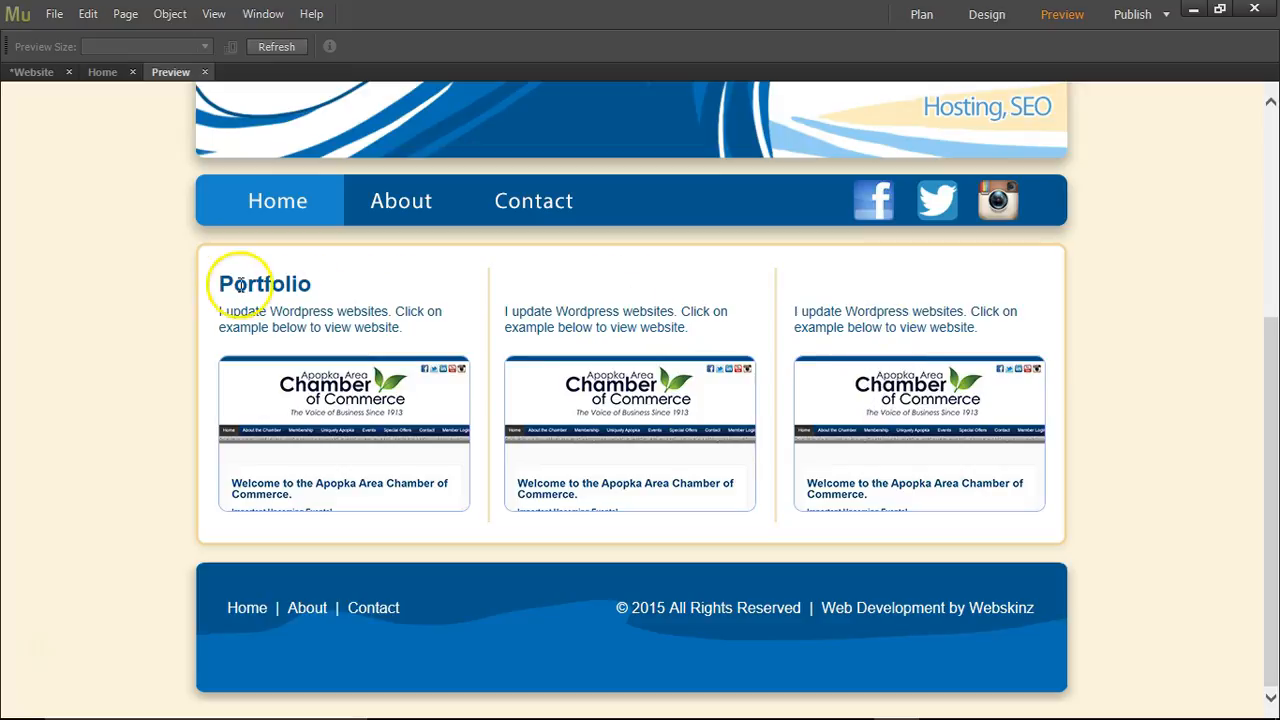
pyautogui.click(205, 73)
# Step: Duplicate the Portfolio heading above the second and third columns' text, aligned with the original at Y 573
pyautogui.click(334, 217)
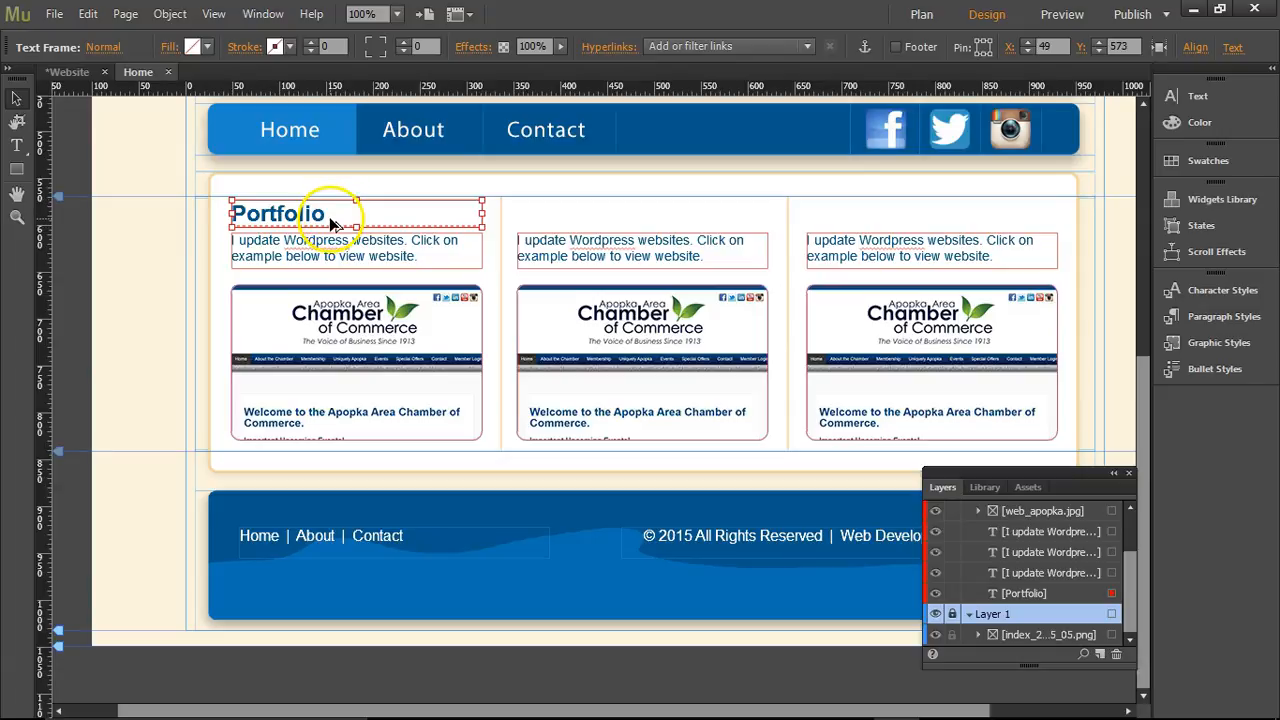
pyautogui.moveTo(345, 219); pyautogui.dragTo(887, 217)
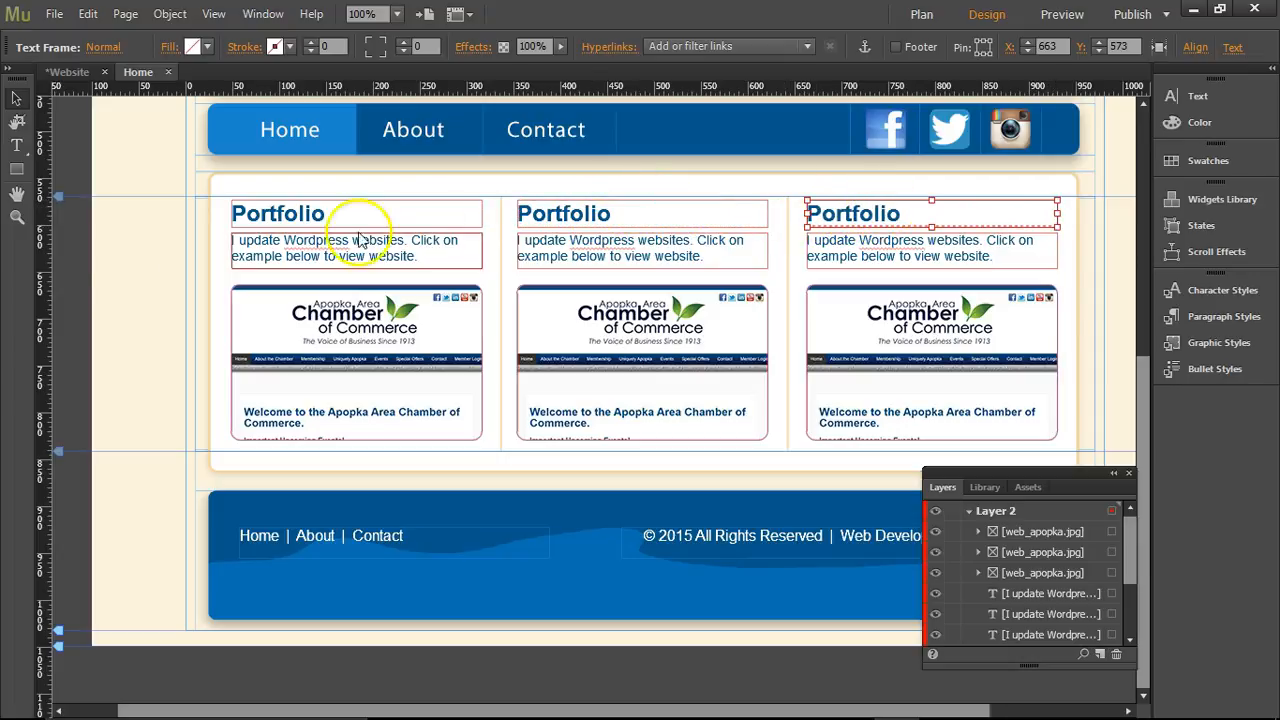
# Step: Retitle the three column headings in page order as Websites, ReDesigns and Updates
pyautogui.click(16, 145)
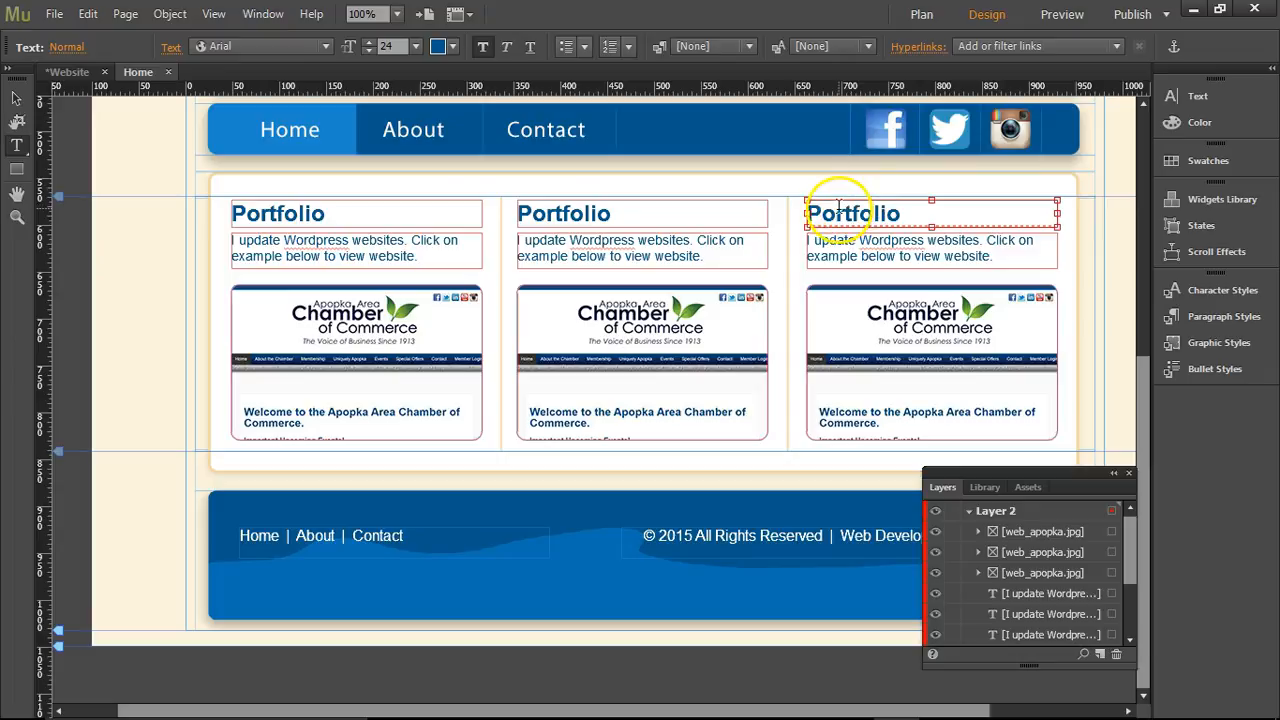
pyautogui.doubleClick(838, 213)
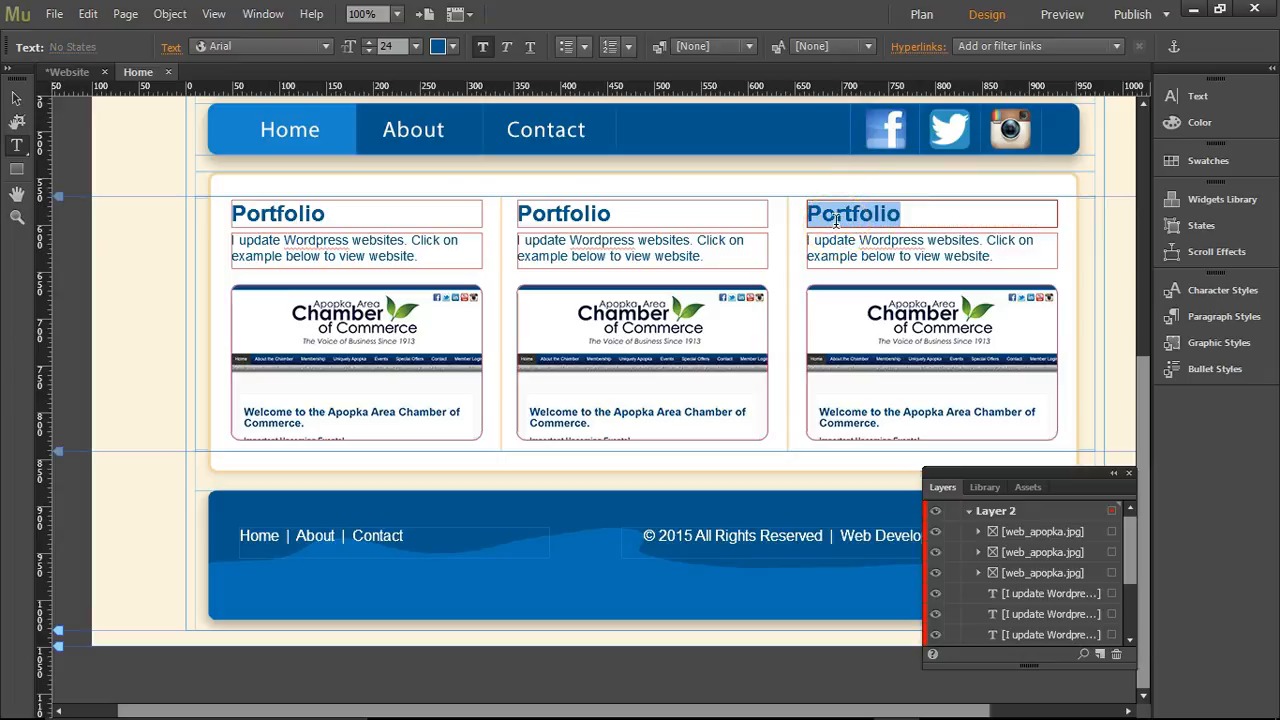
pyautogui.write('Updates')
pyautogui.click(560, 215)
pyautogui.doubleClick(554, 215)
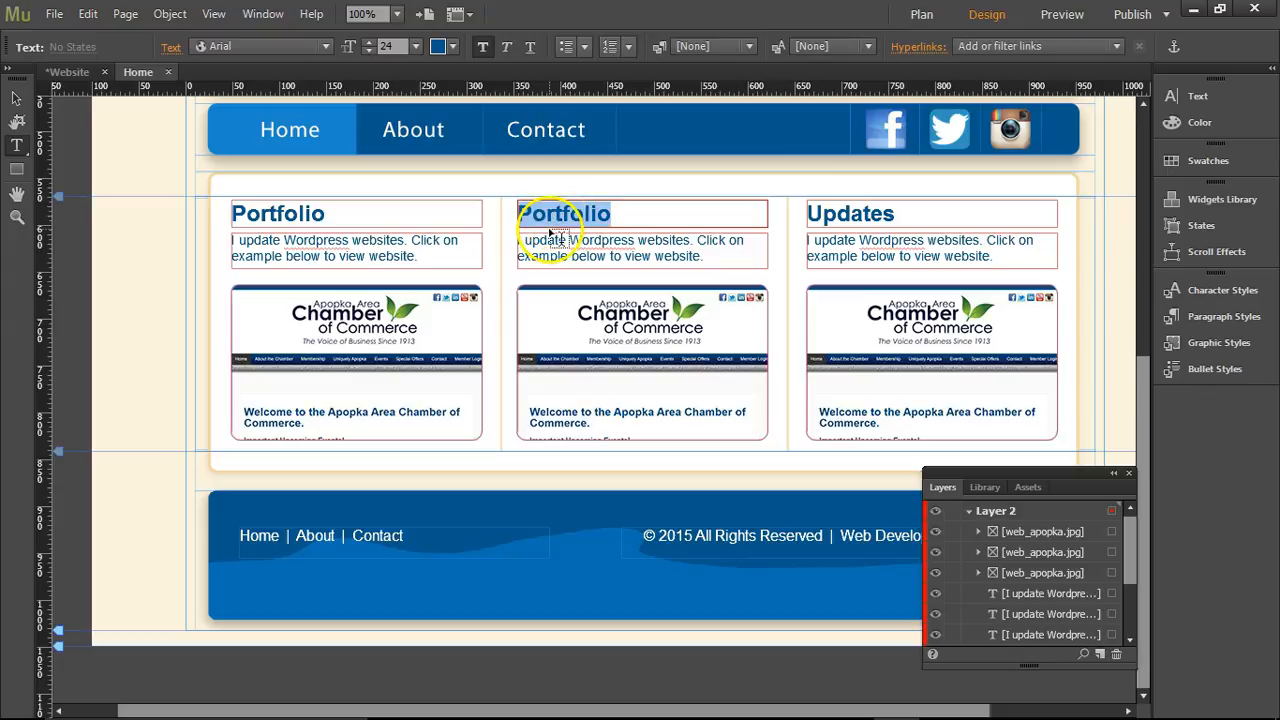
pyautogui.write('ReDesigns')
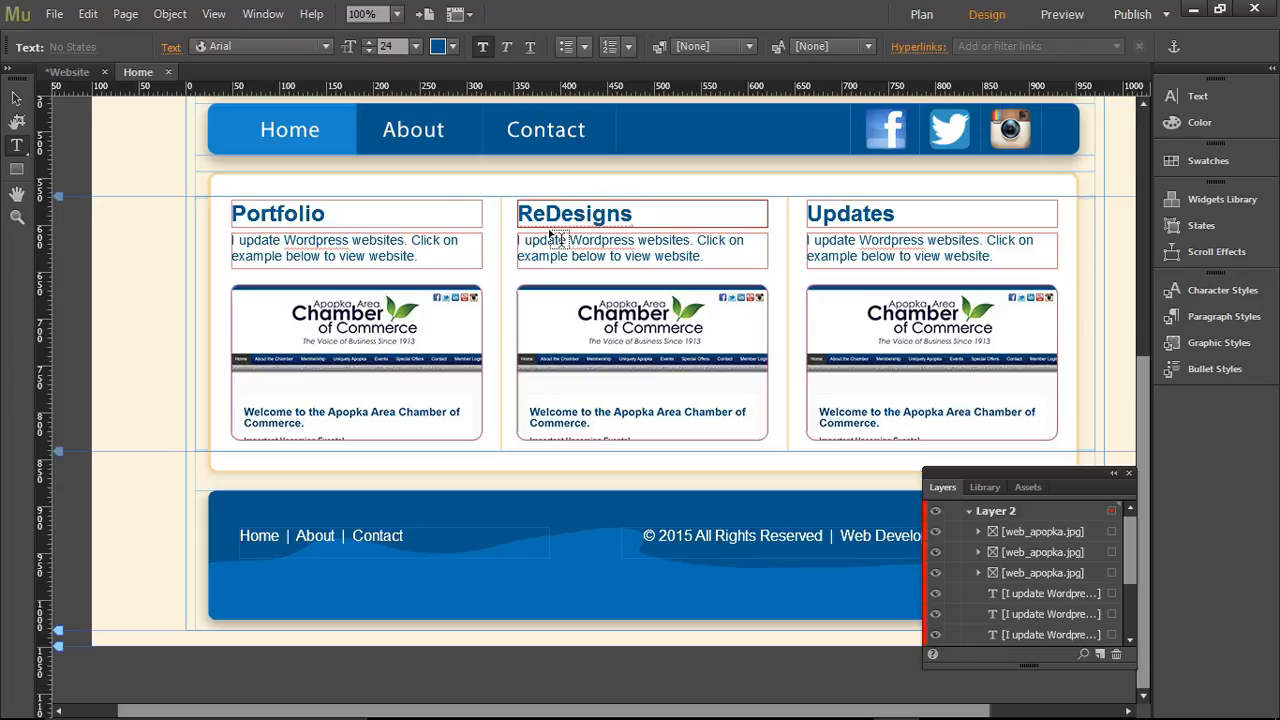
pyautogui.doubleClick(236, 213)
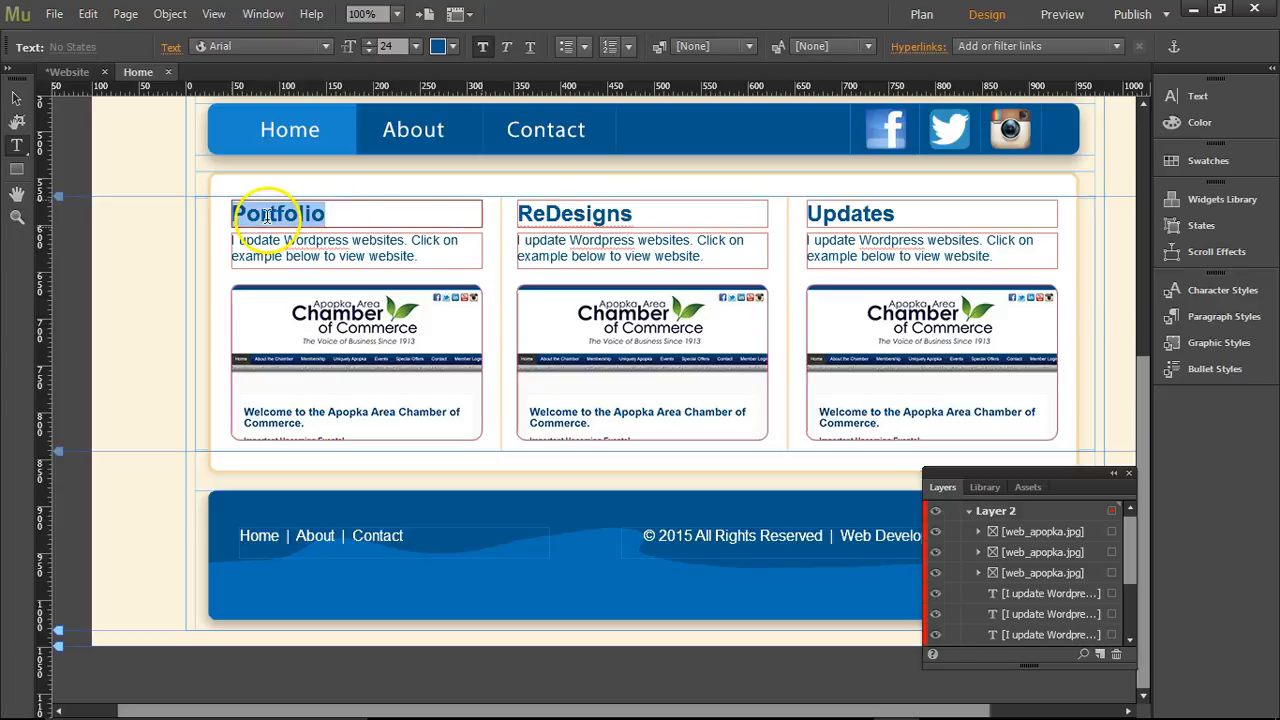
pyautogui.write('Websites')
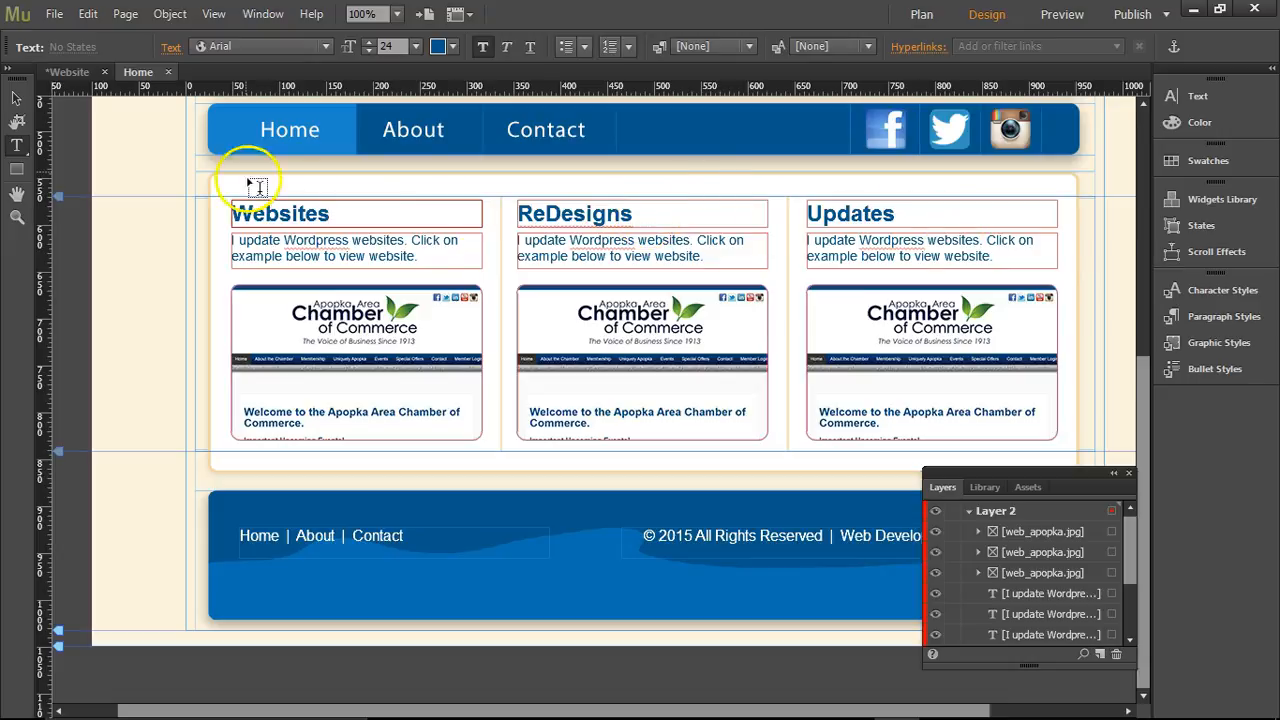
# Step: Preview the retitled home page, follow the About and Home navigation links, and return to the page design
pyautogui.click(1064, 14)
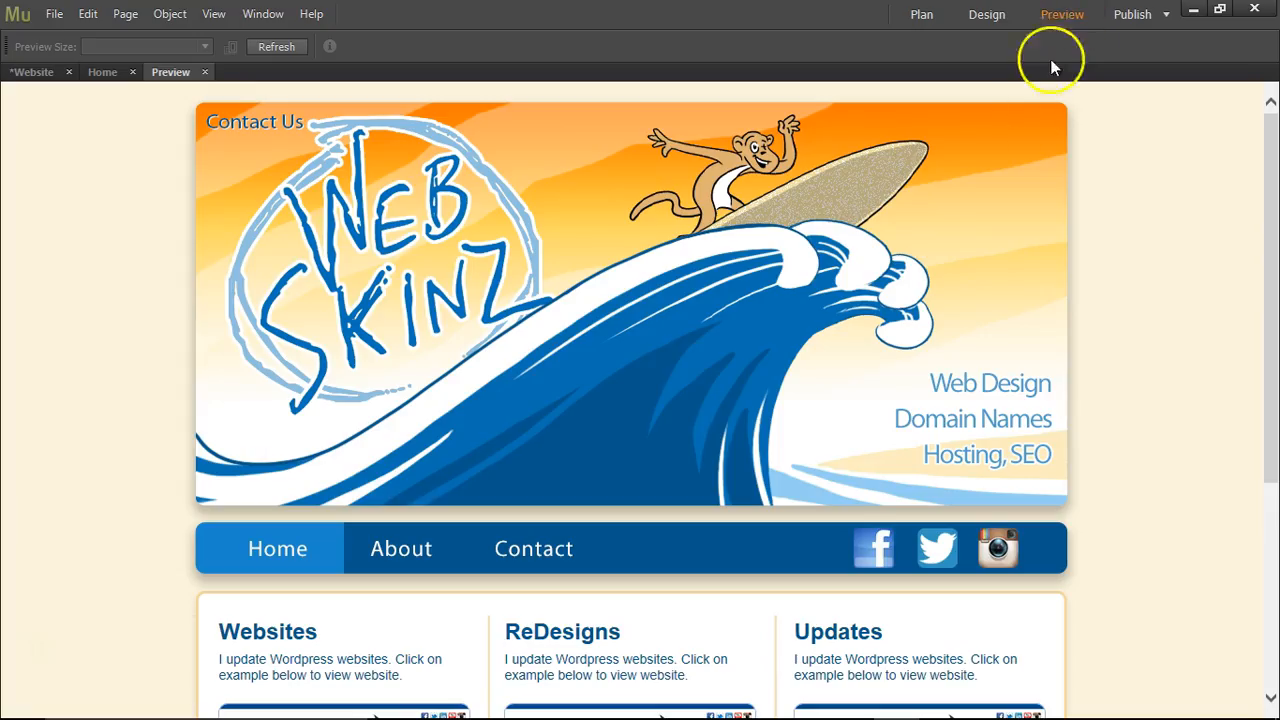
pyautogui.scroll(-2, 980, 262)
pyautogui.scroll(-2, 1160, 265)
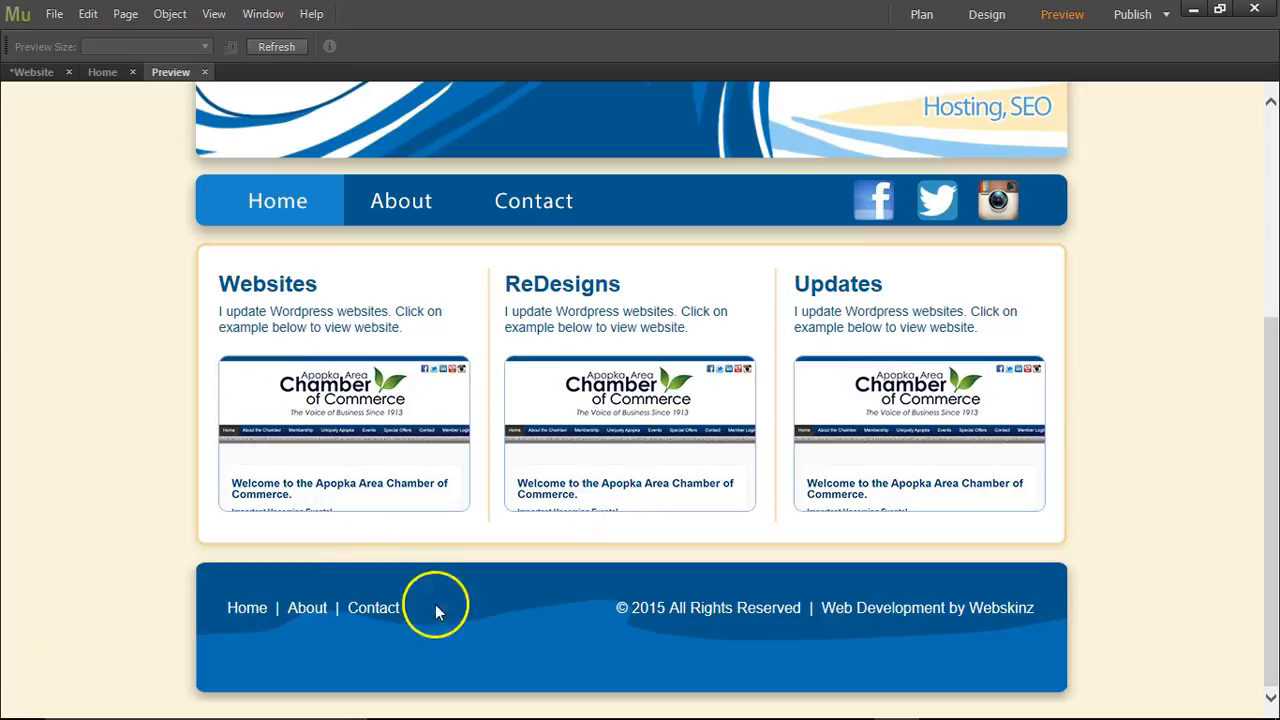
pyautogui.click(401, 214)
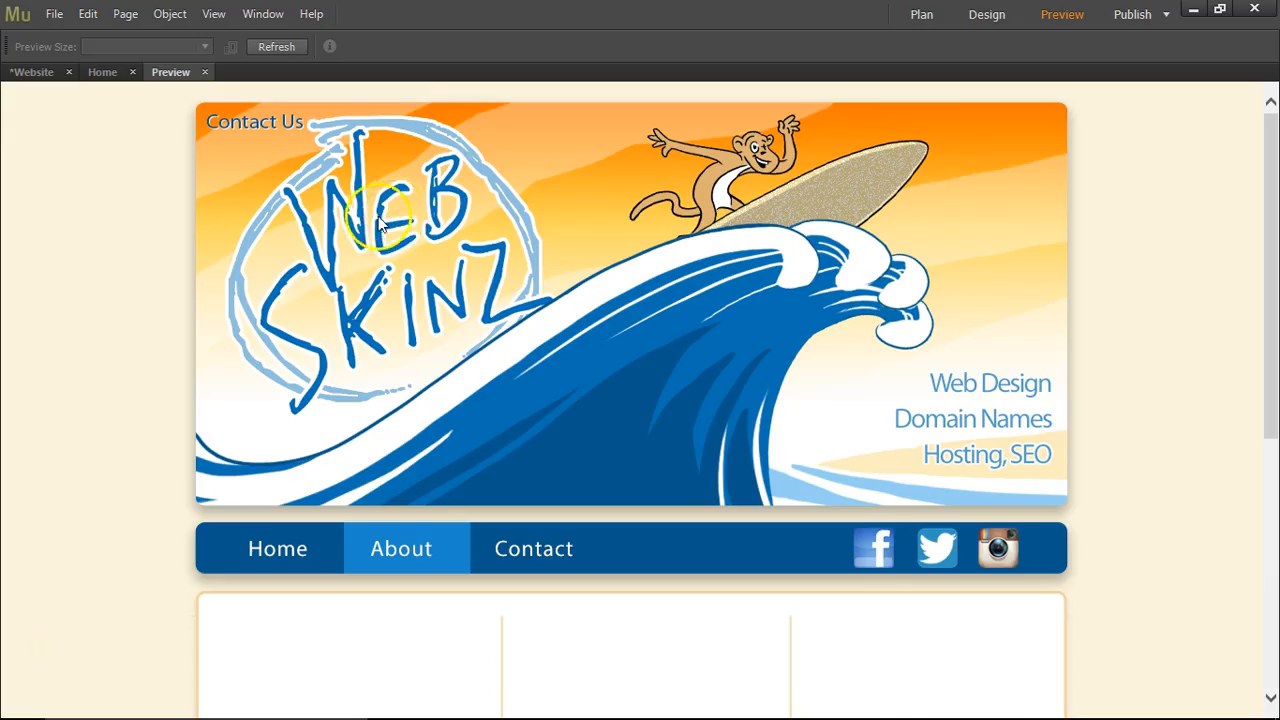
pyautogui.click(267, 530)
pyautogui.scroll(-3, 1155, 318)
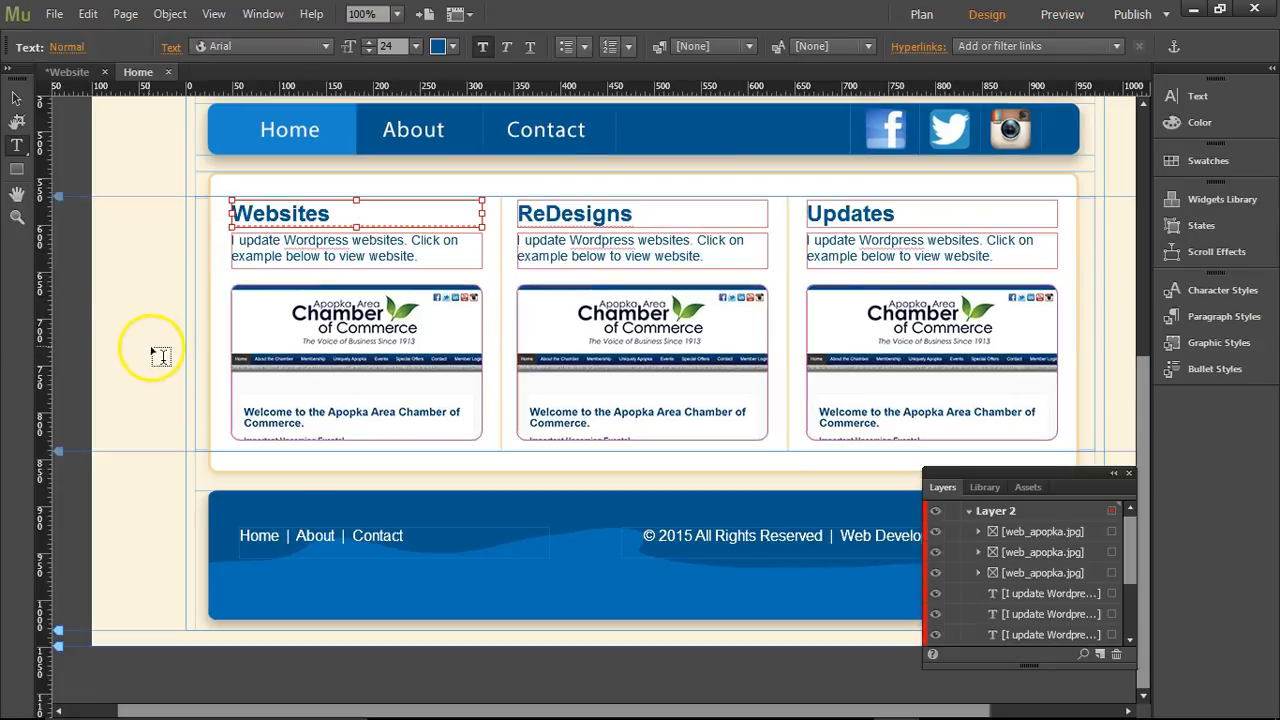
# Step: Collapse the floating Layers, Library and Assets group and dock it below Bullet Styles
pyautogui.click(1115, 475)
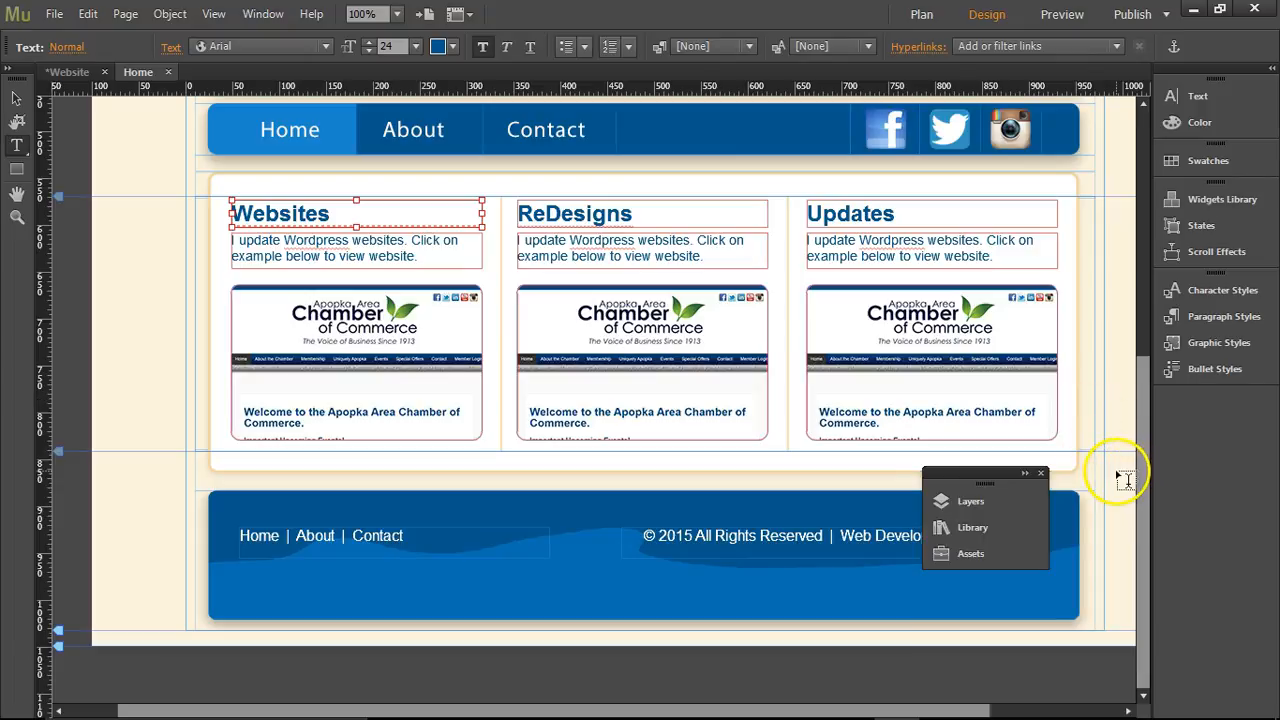
pyautogui.moveTo(988, 474); pyautogui.dragTo(1203, 413)
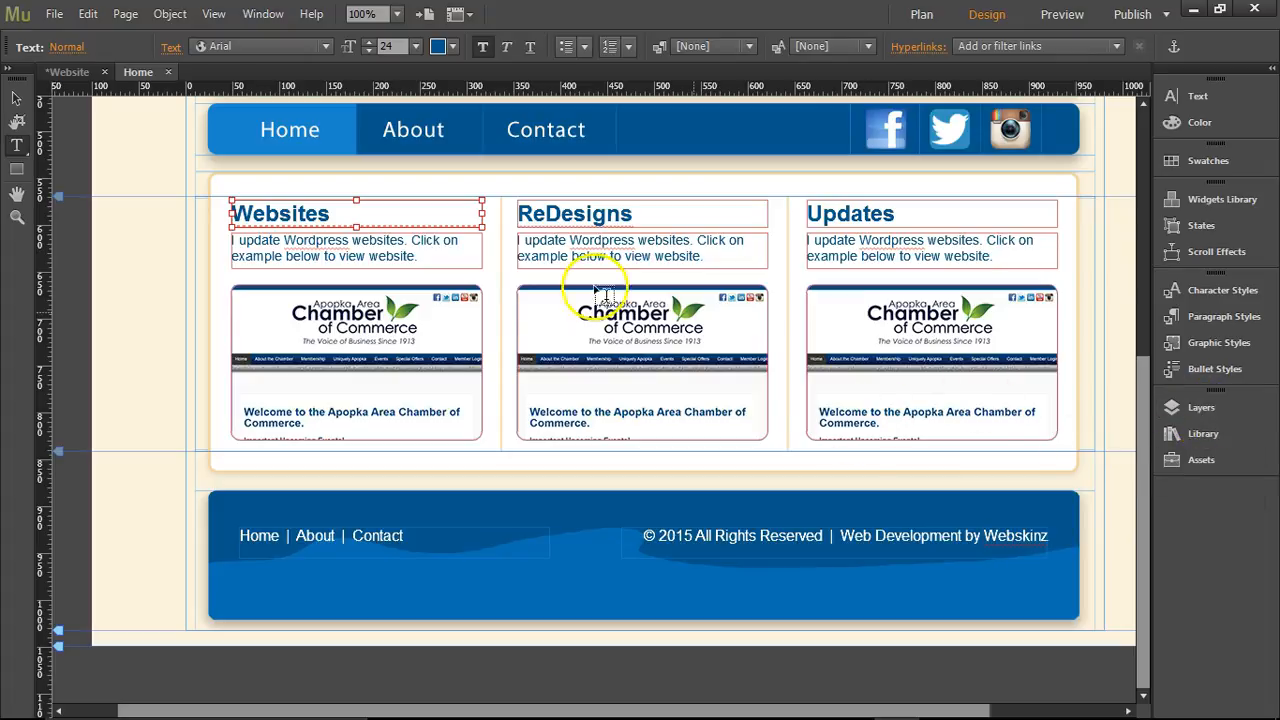
# Step: Open the Site Properties and bring up the layout settings that contain the favicon image option
pyautogui.click(56, 14)
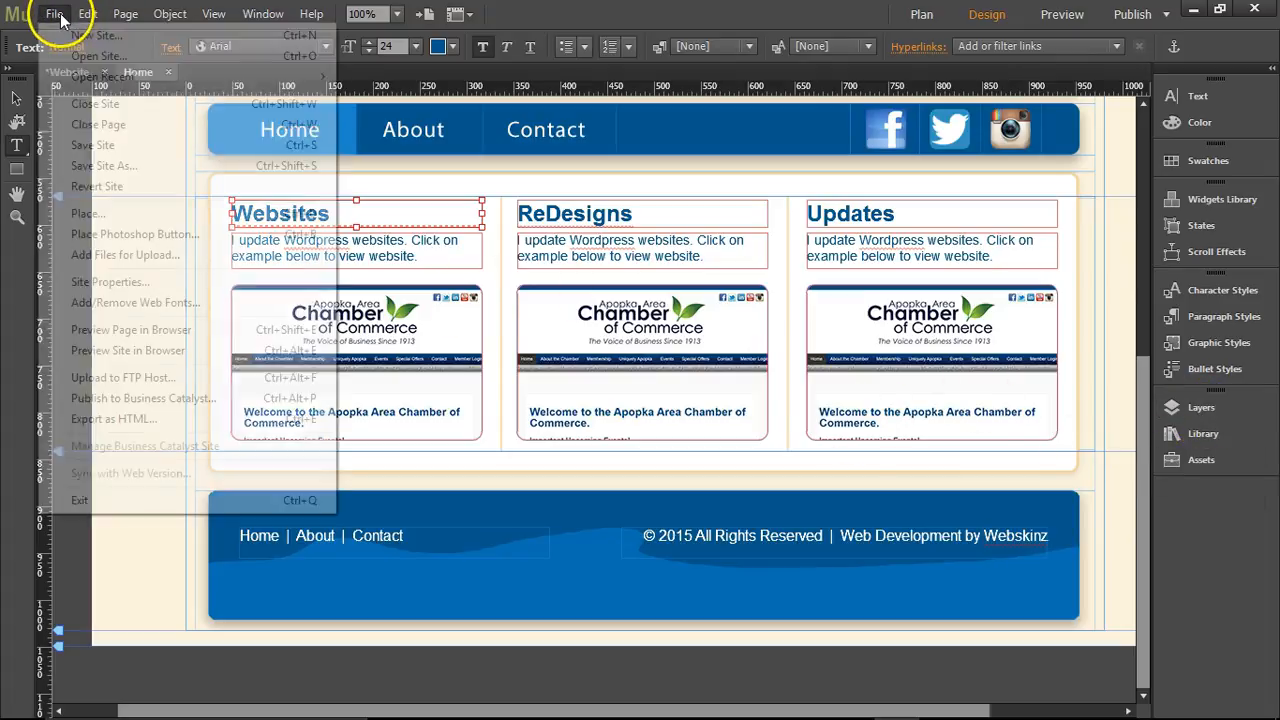
pyautogui.click(85, 284)
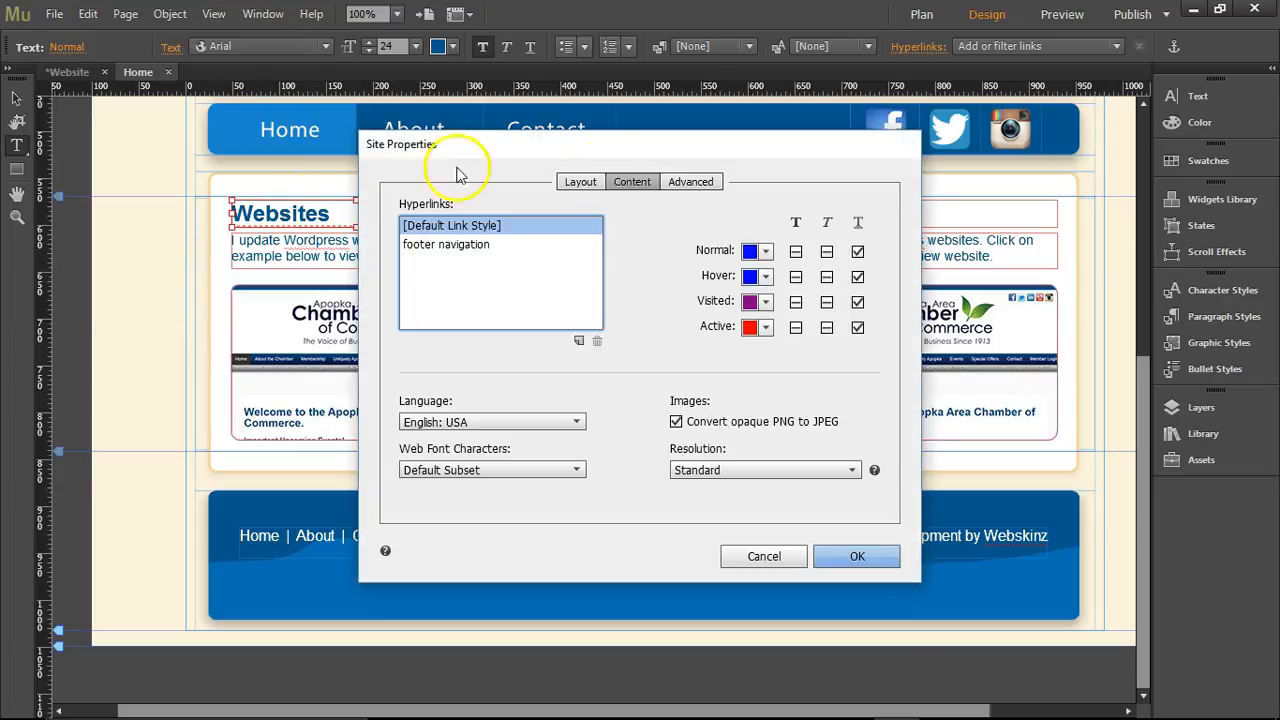
pyautogui.click(579, 184)
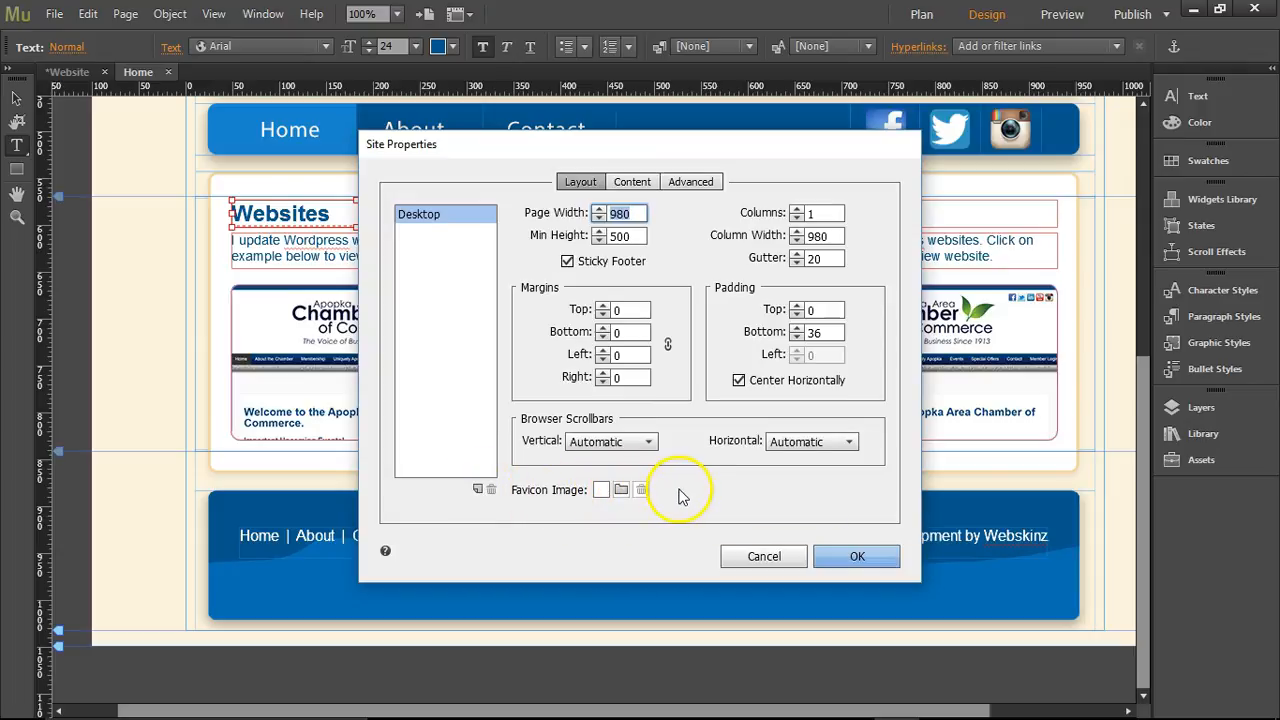
# Step: Switch to Photoshop, close index_2015_05.png and duplicate the index_2015.psd image as index_2015 copy
pyautogui.click(750, 700)
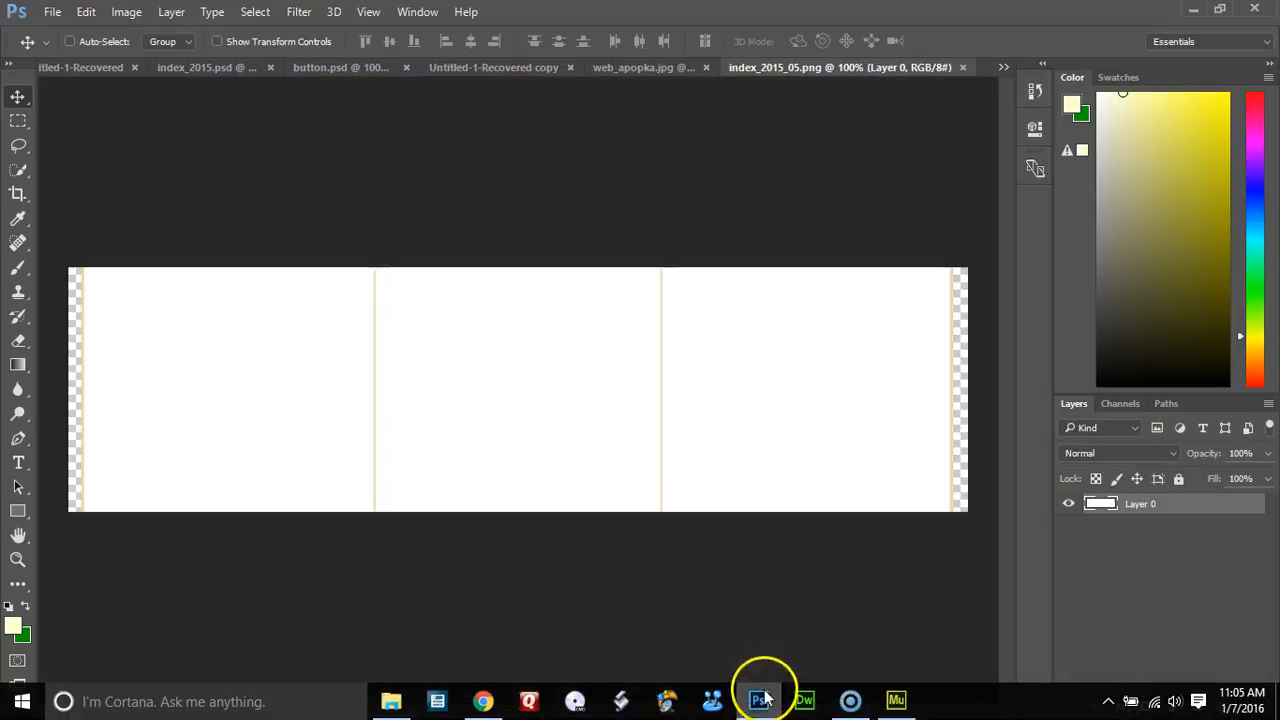
pyautogui.click(963, 67)
pyautogui.scroll(5, 432, 228)
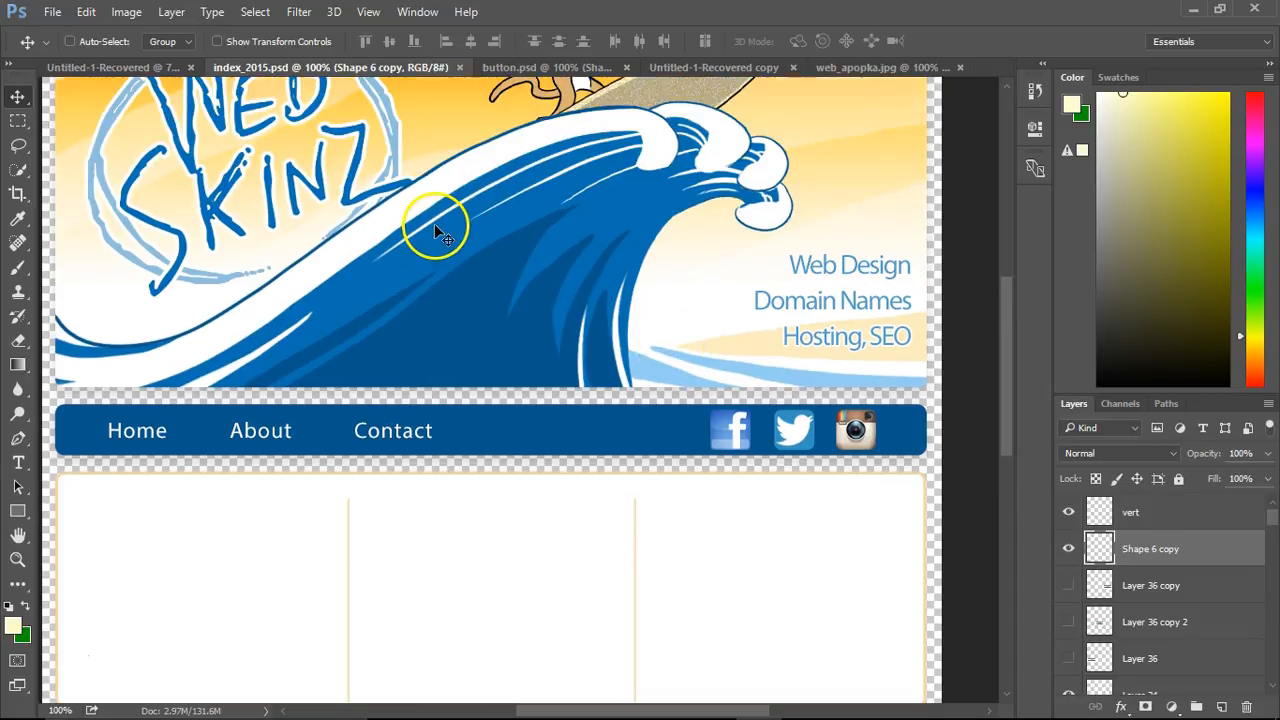
pyautogui.scroll(2, 431, 228)
pyautogui.click(126, 12)
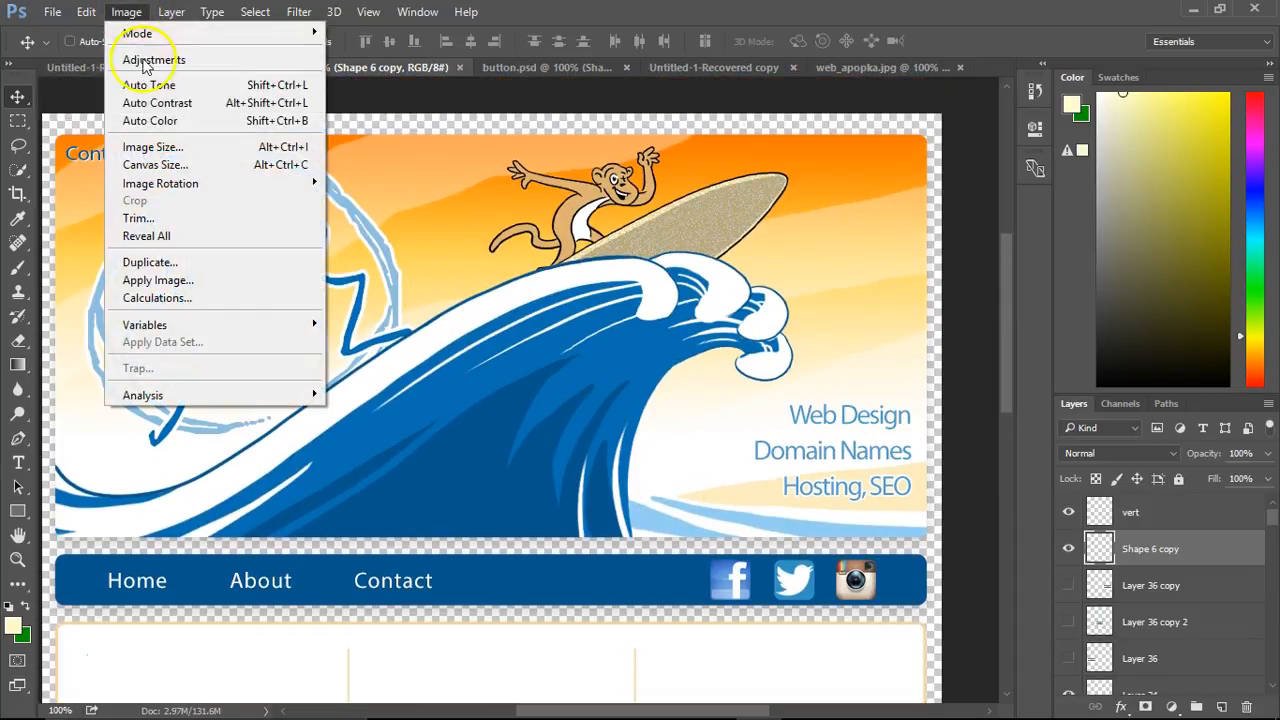
pyautogui.click(150, 262)
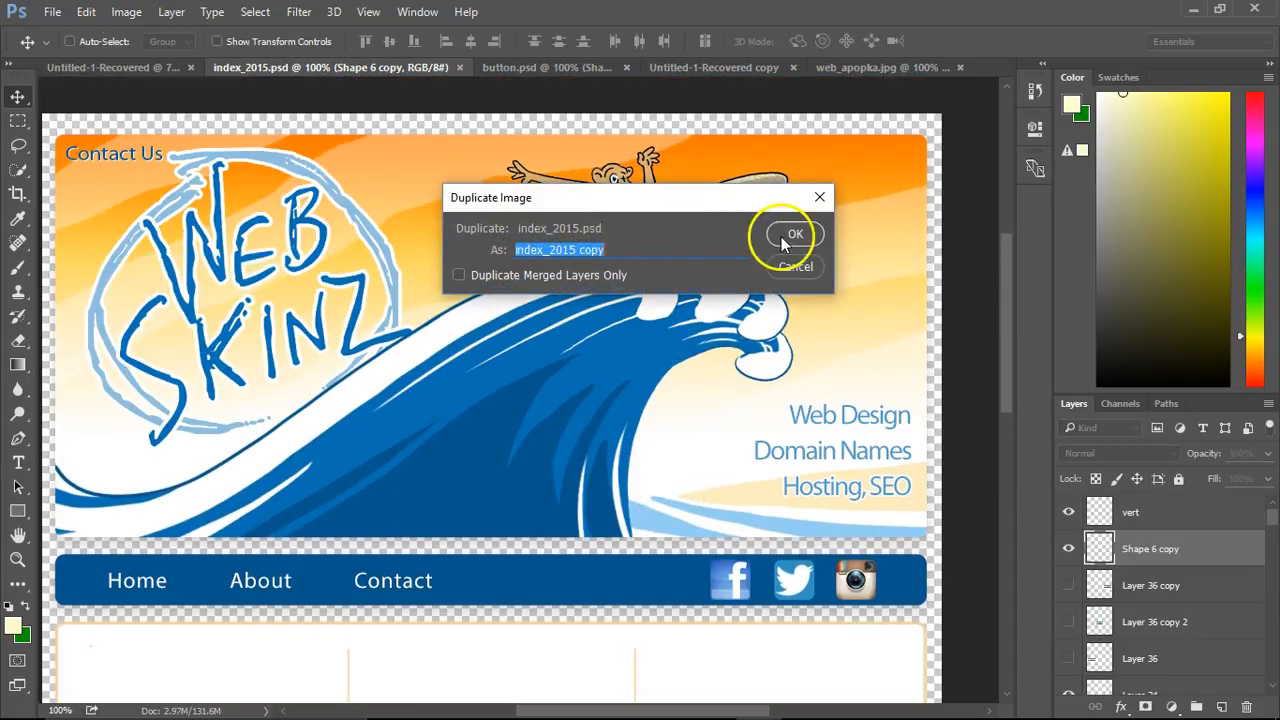
pyautogui.click(790, 234)
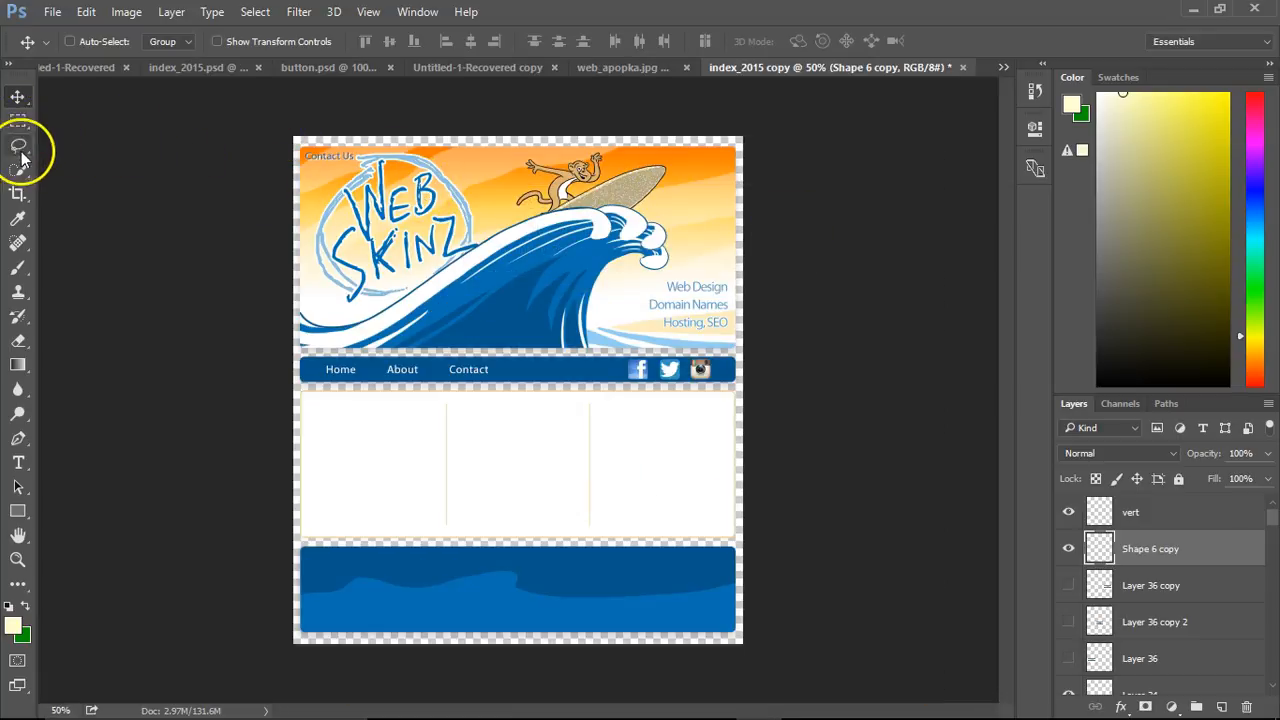
# Step: Crop the duplicated image to a square around the W of the Web Skinz logo
pyautogui.click(17, 194)
pyautogui.moveTo(330, 158); pyautogui.dragTo(414, 243)
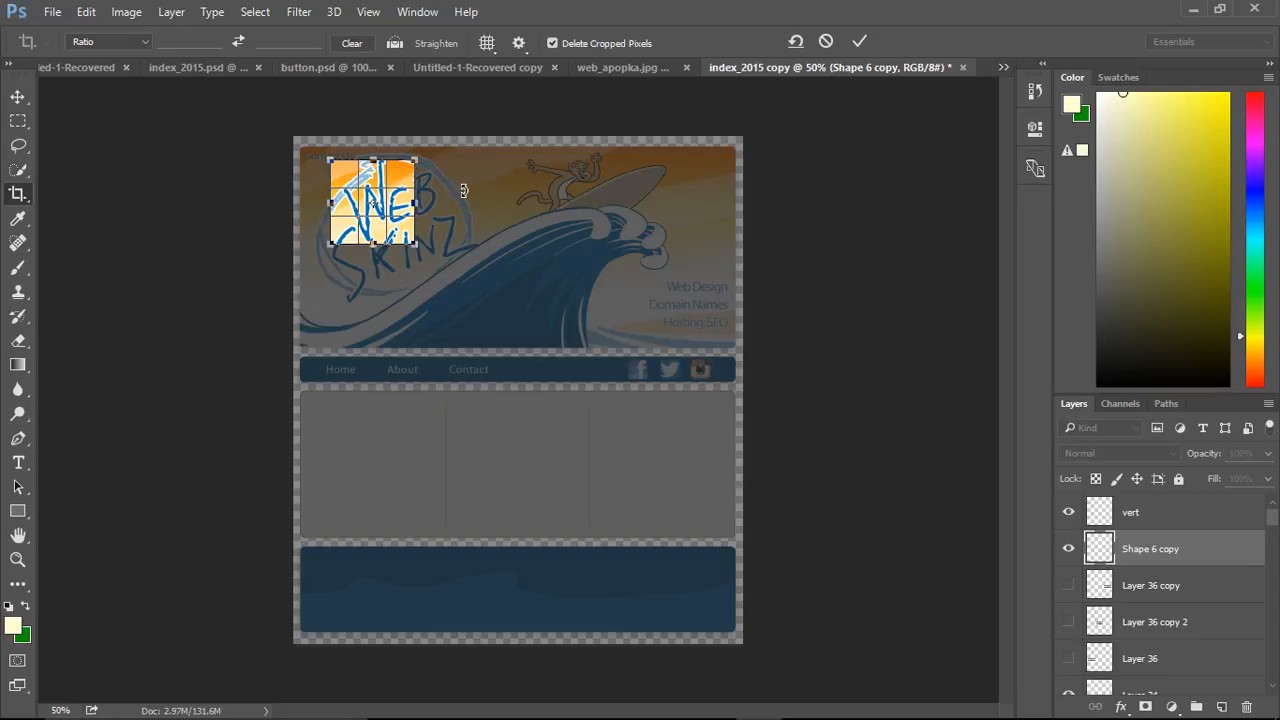
pyautogui.keyDown('ctrl'); pyautogui.click(373, 180); pyautogui.keyUp('ctrl')
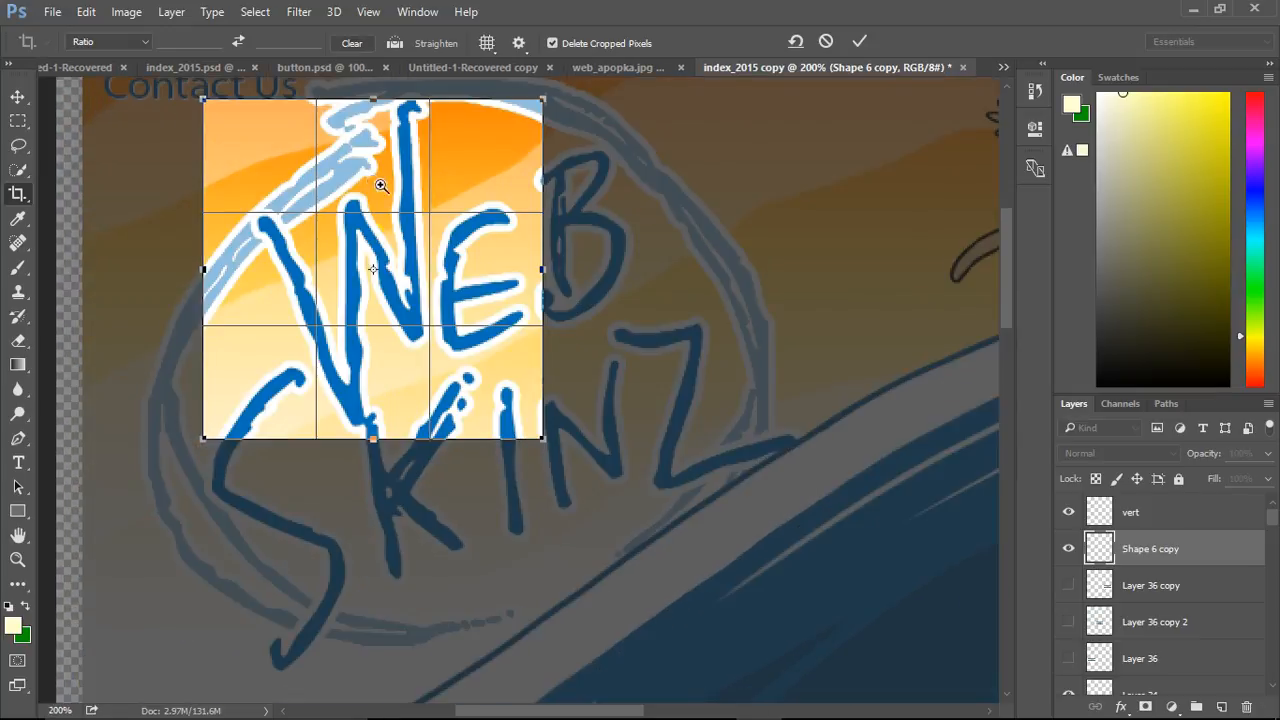
pyautogui.moveTo(478, 222); pyautogui.dragTo(487, 208)
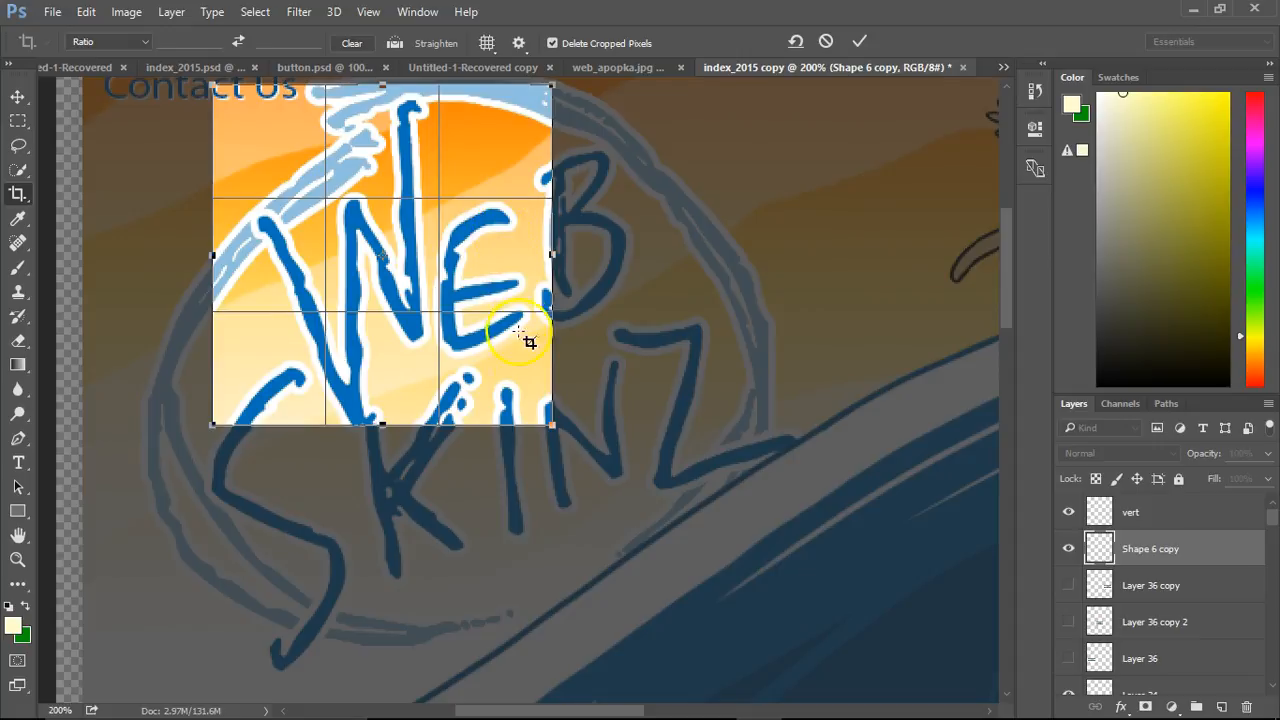
pyautogui.moveTo(548, 423); pyautogui.dragTo(567, 449)
pyautogui.moveTo(515, 300); pyautogui.dragTo(477, 292)
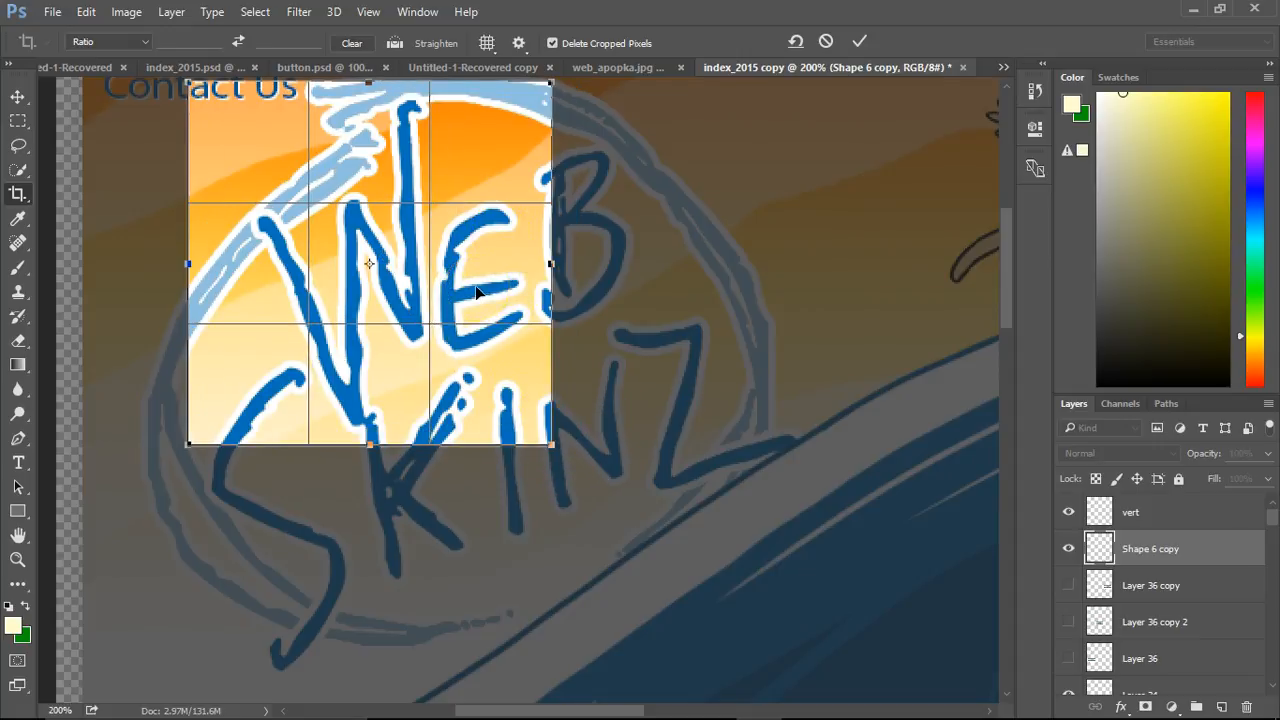
pyautogui.press('Return')
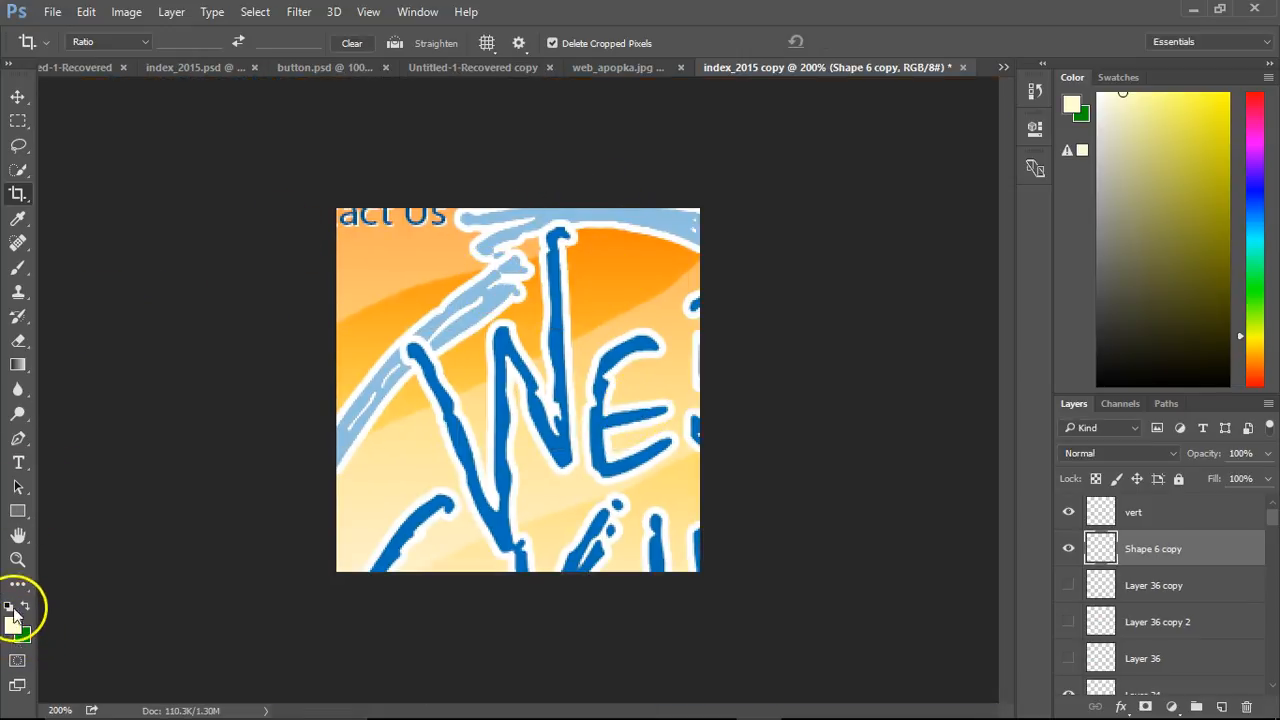
# Step: Select the banner group, check its contents by toggling its visibility, and look through its layers
pyautogui.click(15, 243)
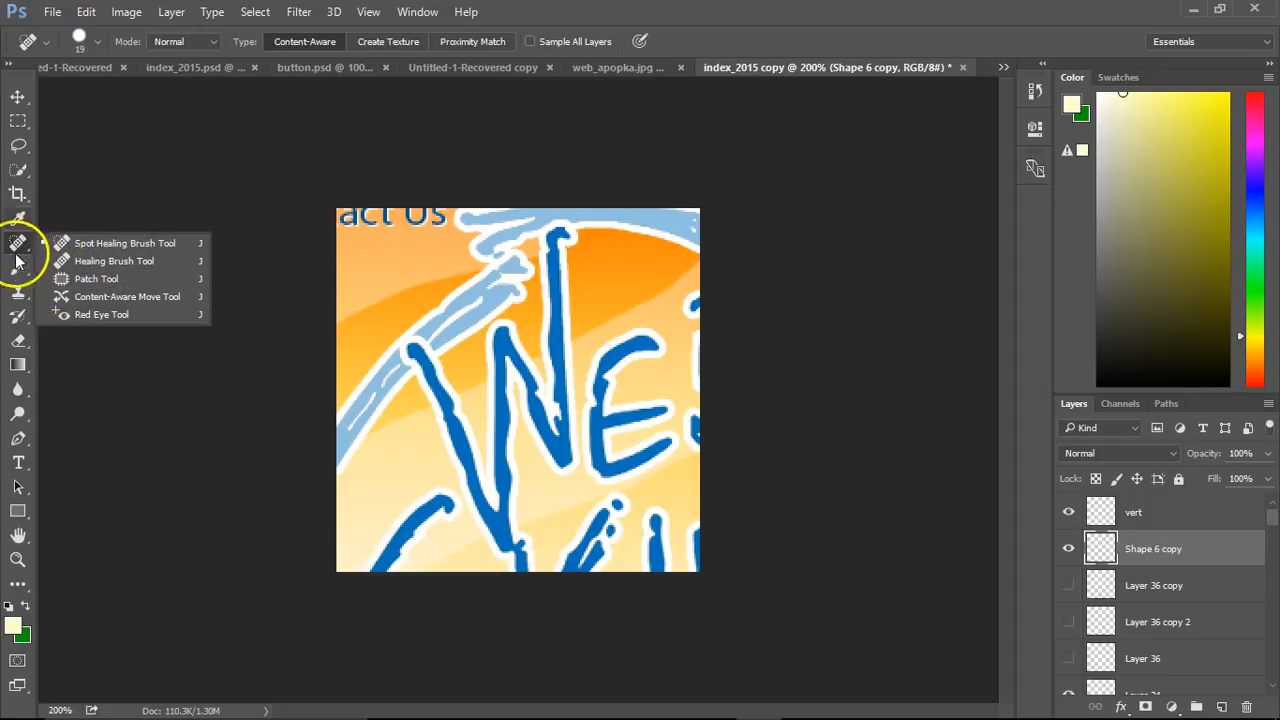
pyautogui.click(17, 292)
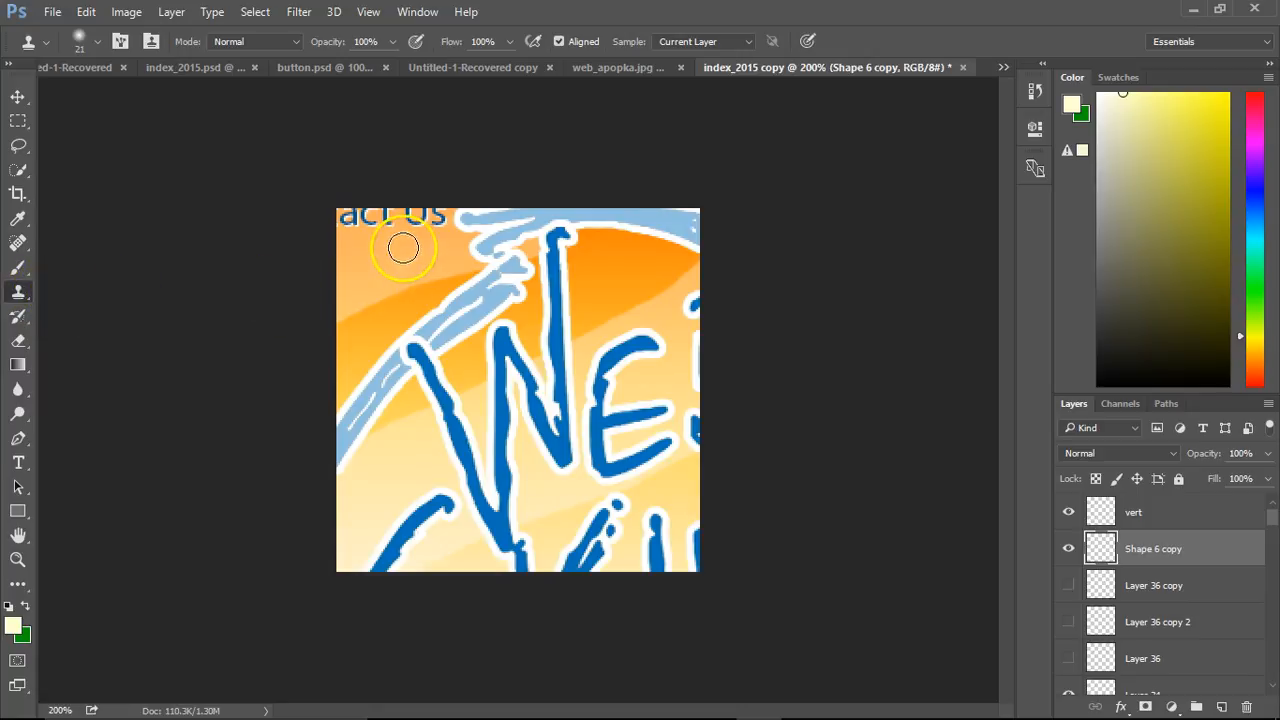
pyautogui.click(17, 96)
pyautogui.rightClick(389, 283)
pyautogui.click(400, 288)
pyautogui.click(1072, 686)
pyautogui.click(1072, 686)
pyautogui.scroll(-4, 1190, 665)
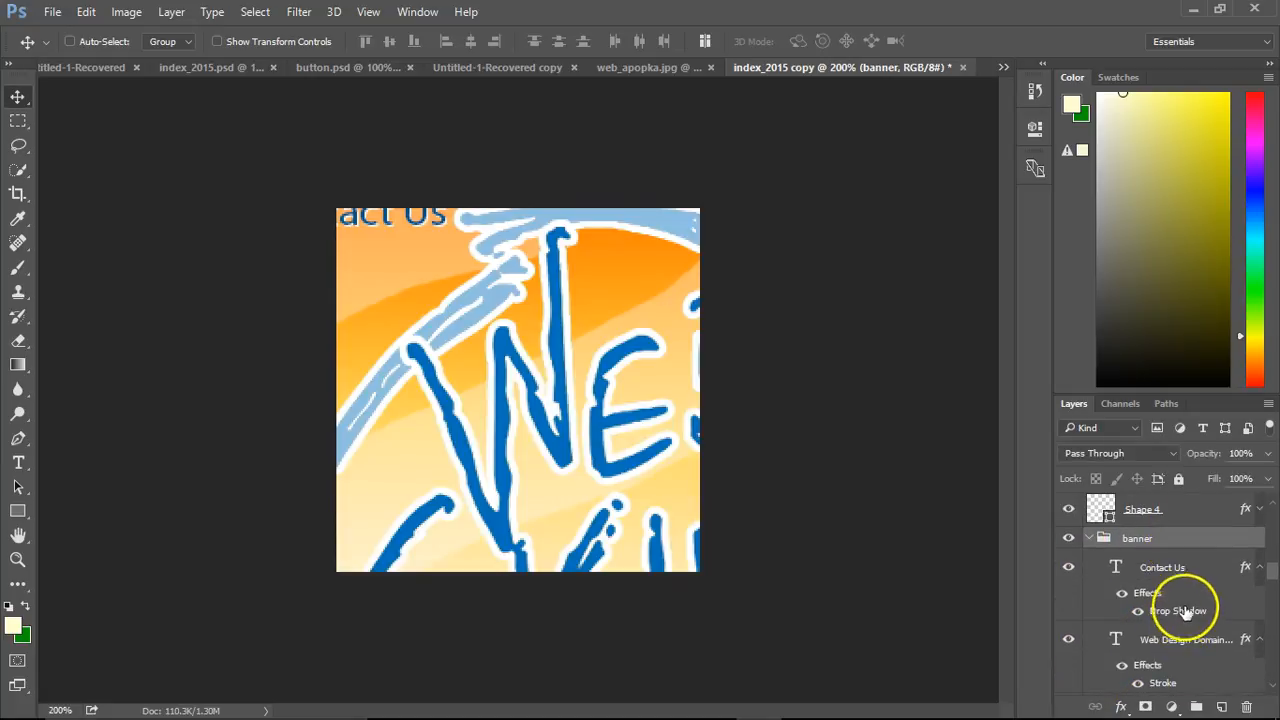
pyautogui.scroll(-8, 1185, 612)
pyautogui.scroll(3, 1180, 575)
# Step: Select Layer 14 copy under the orange background and toggle its visibility to check what it contains
pyautogui.rightClick(372, 276)
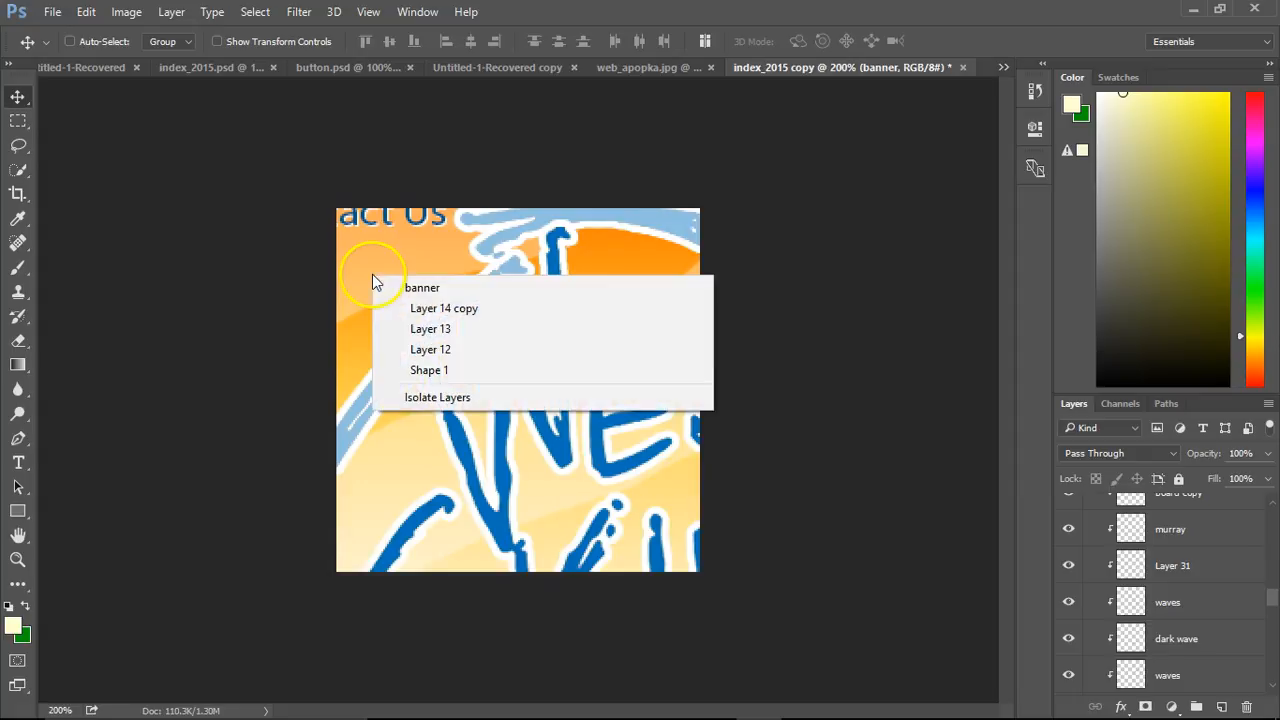
pyautogui.click(421, 310)
pyautogui.click(1069, 677)
pyautogui.click(1069, 677)
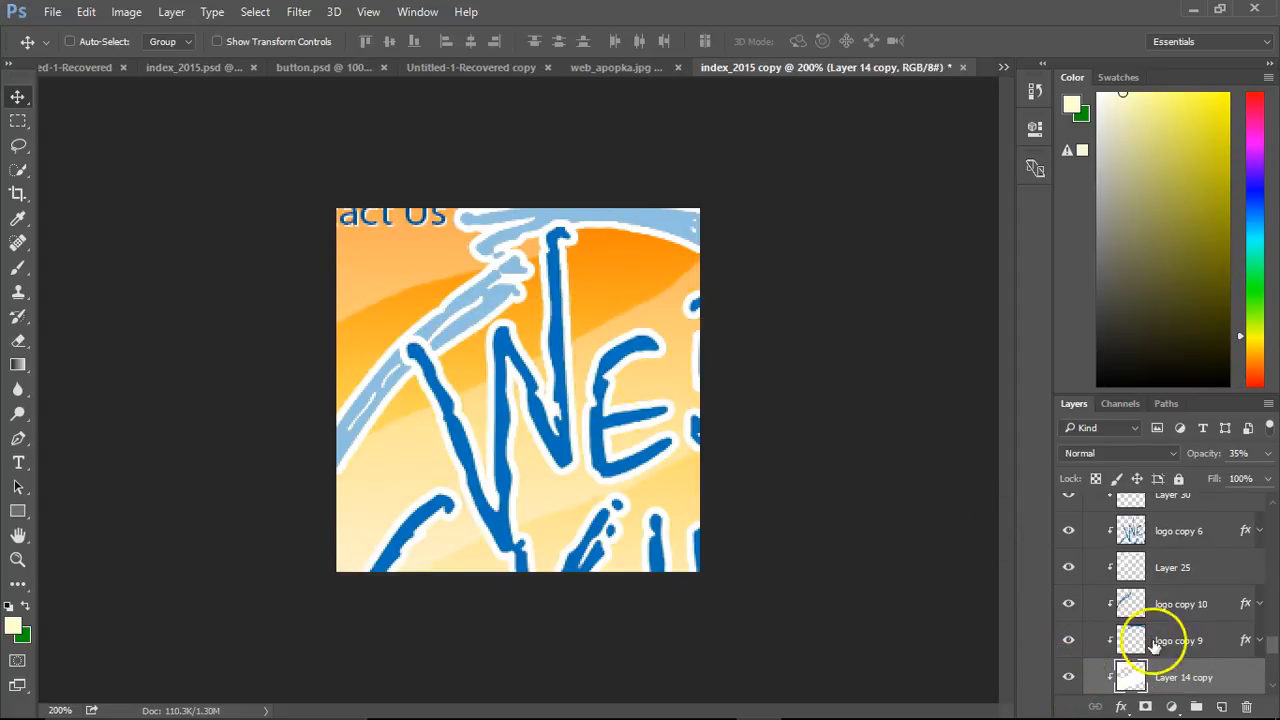
# Step: Select the Contact Us text layer in the cropped image and delete it
pyautogui.rightClick(373, 225)
pyautogui.click(380, 230)
pyautogui.rightClick(380, 228)
pyautogui.click(418, 259)
pyautogui.press('Delete')
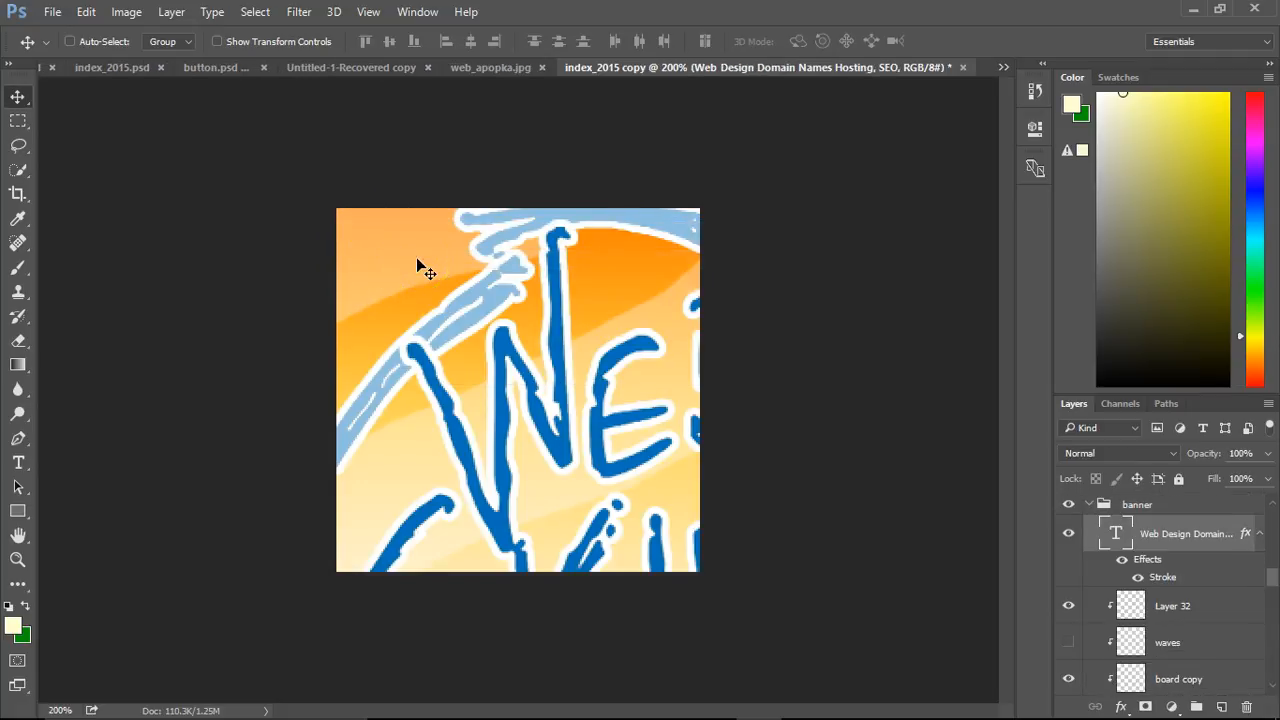
# Step: Select the logo copy 6 layer that holds the lettering and toggle its visibility to check it
pyautogui.rightClick(616, 360)
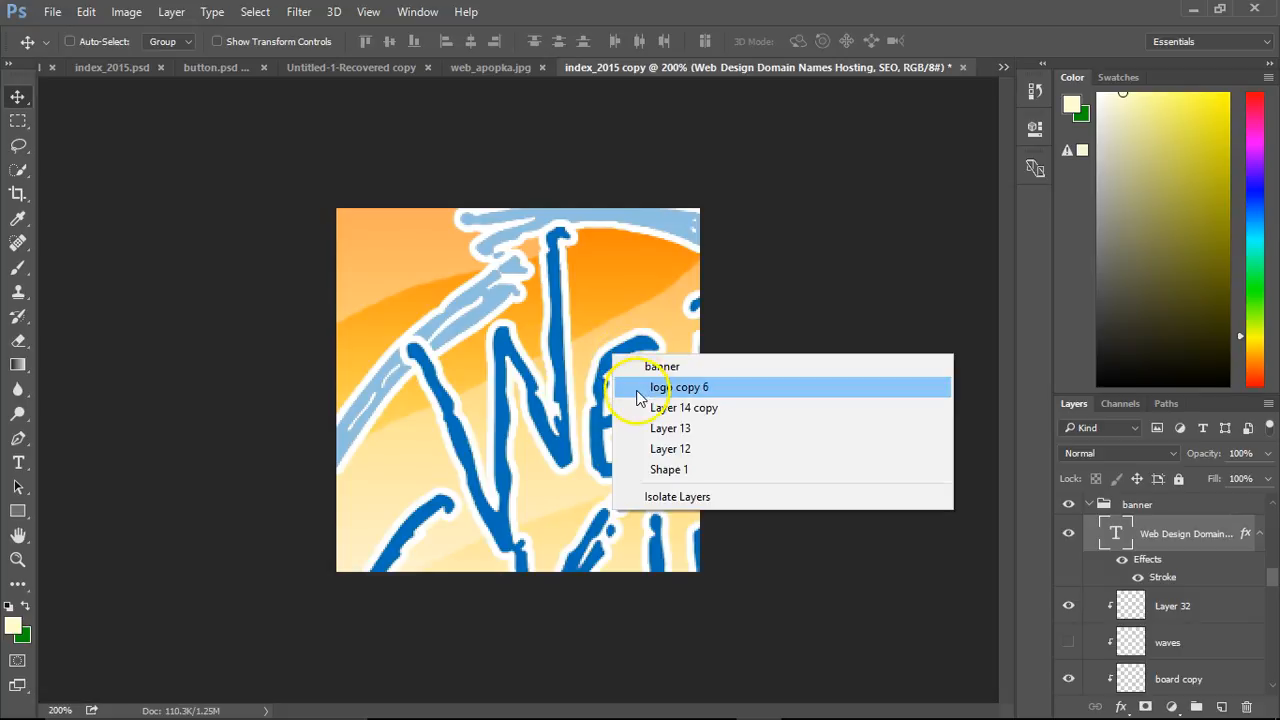
pyautogui.click(640, 388)
pyautogui.click(1068, 677)
pyautogui.click(1068, 677)
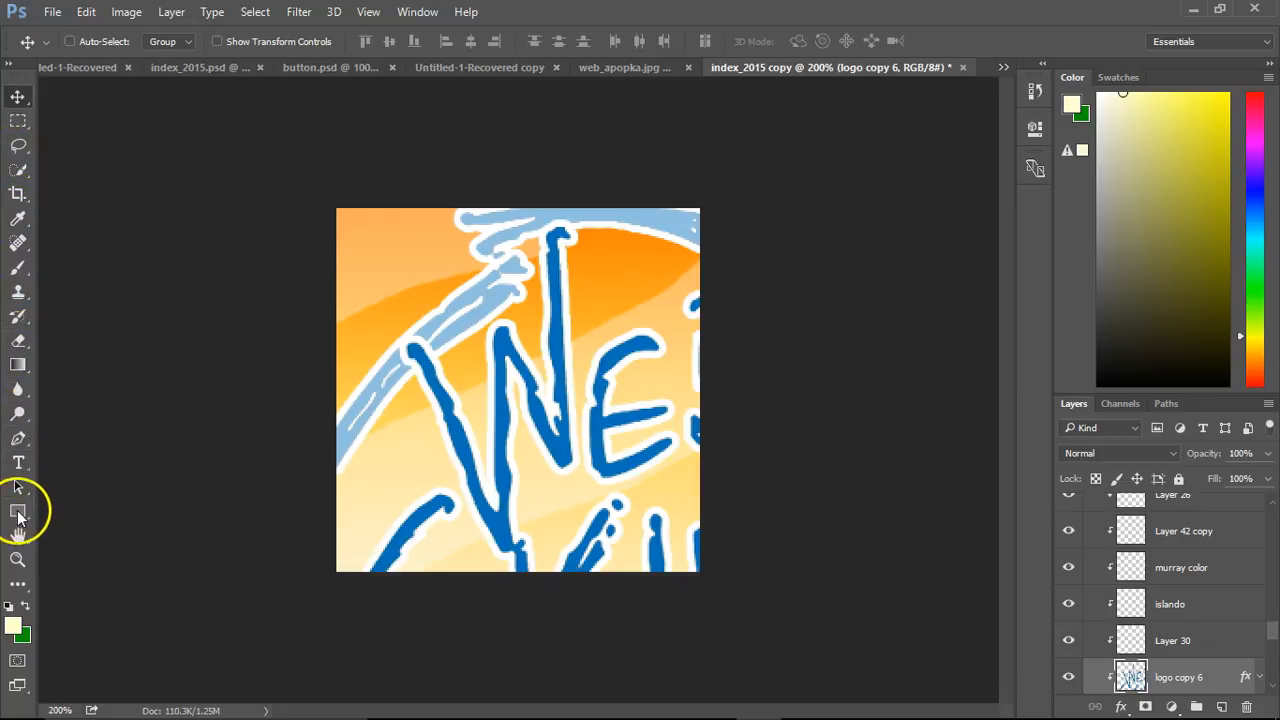
pyautogui.click(18, 365)
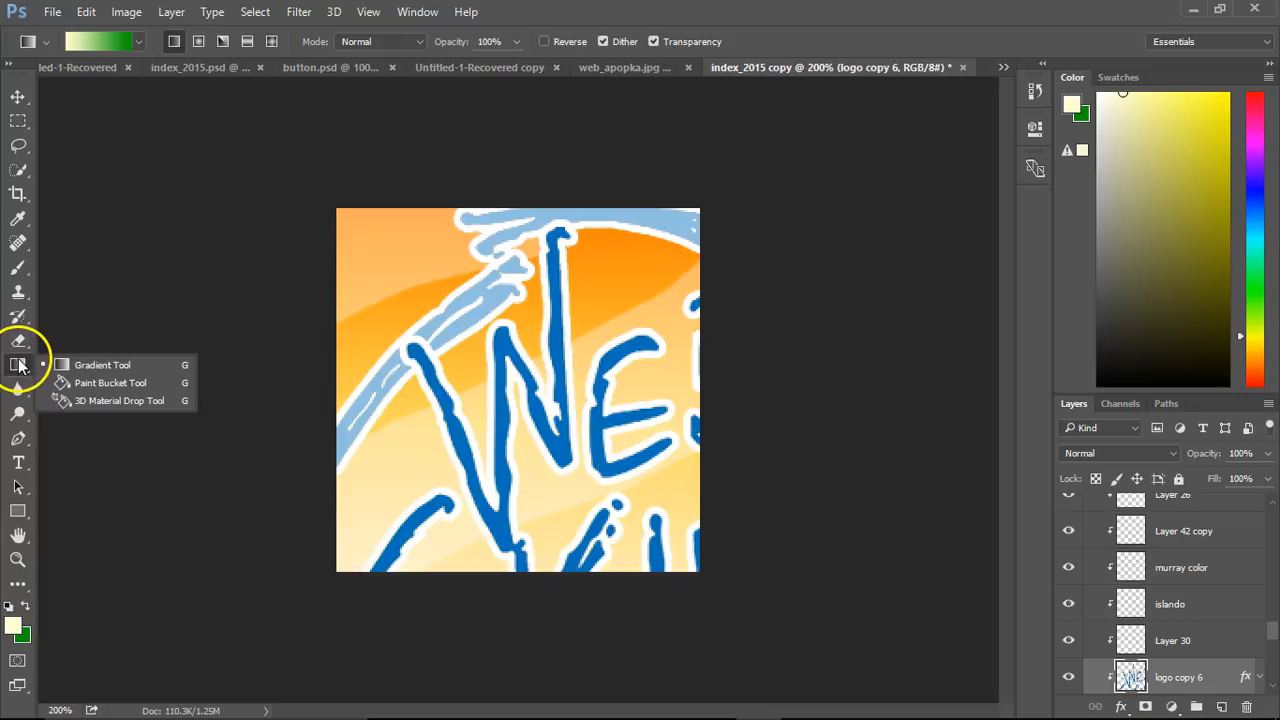
pyautogui.click(18, 268)
pyautogui.click(17, 415)
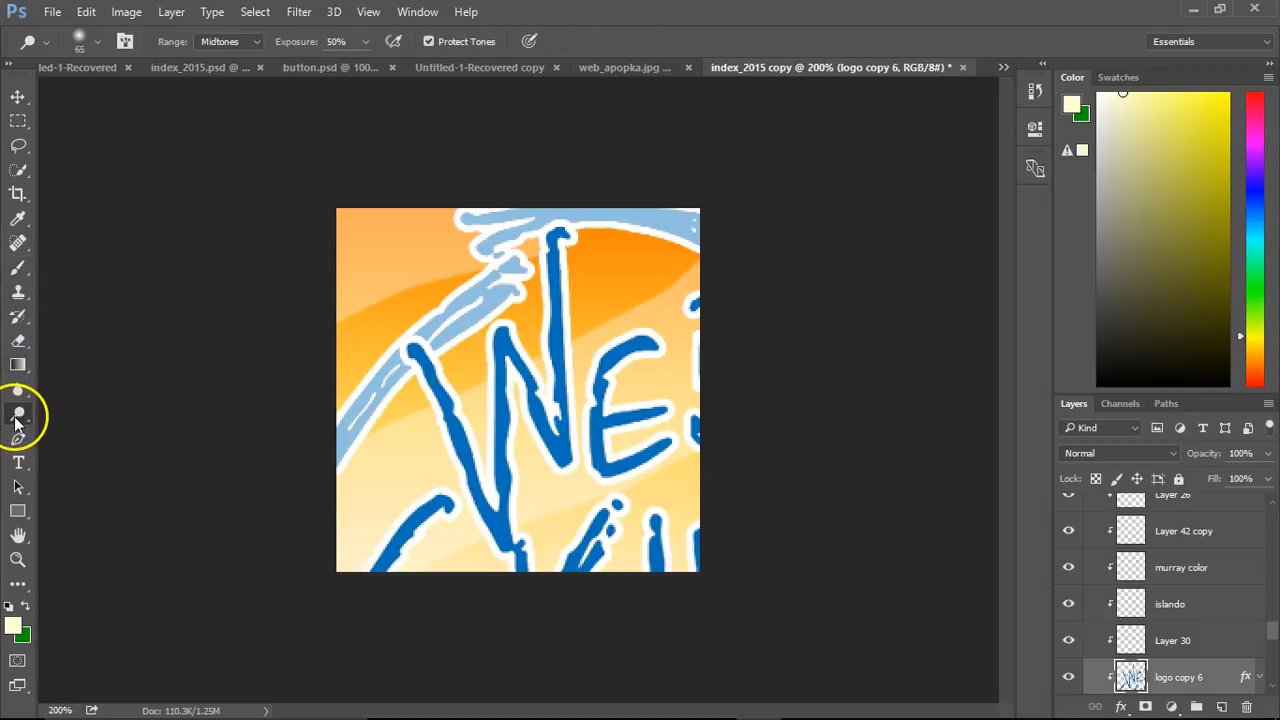
pyautogui.click(18, 365)
pyautogui.click(18, 390)
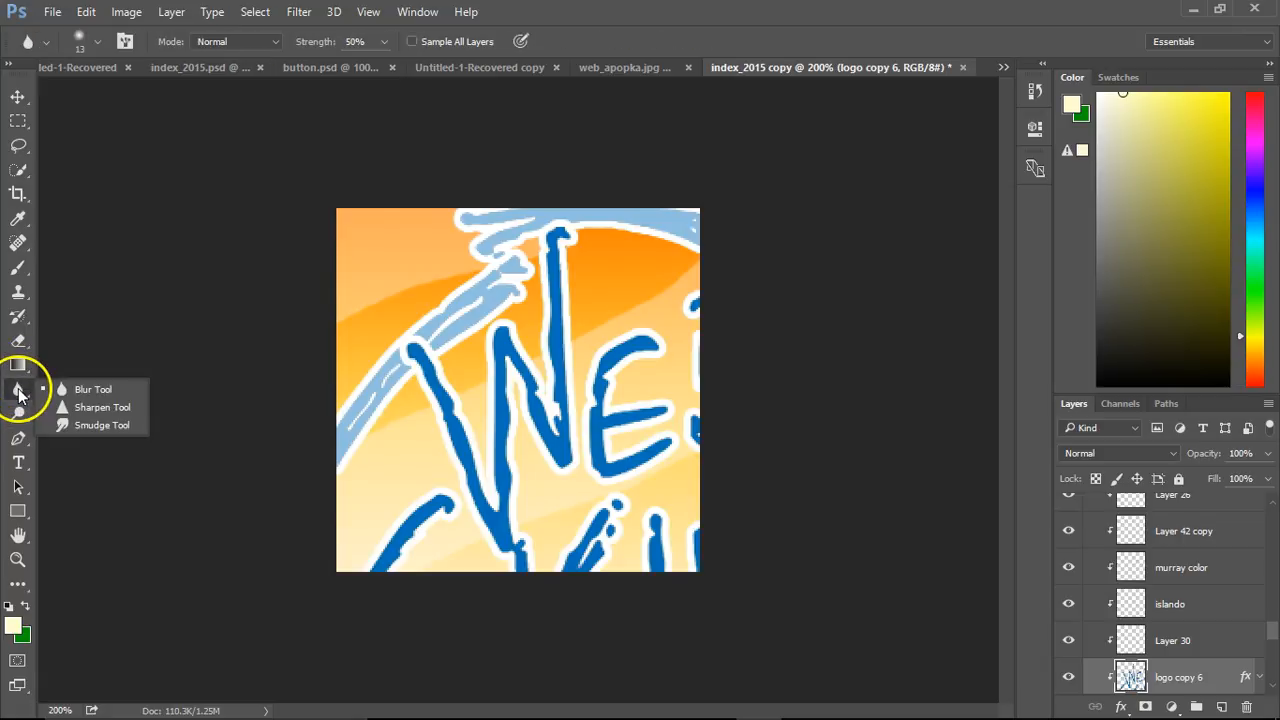
# Step: Erase all lettering around the W on the logo copy 6 layer with the Eraser at brush size 13
pyautogui.click(18, 340)
pyautogui.click(63, 340)
pyautogui.moveTo(626, 338)
pyautogui.mouseDown()
pyautogui.moveTo(606, 388)
pyautogui.moveTo(606, 352)
pyautogui.moveTo(598, 370)
pyautogui.moveTo(601, 487)
pyautogui.moveTo(624, 400)
pyautogui.mouseUp()
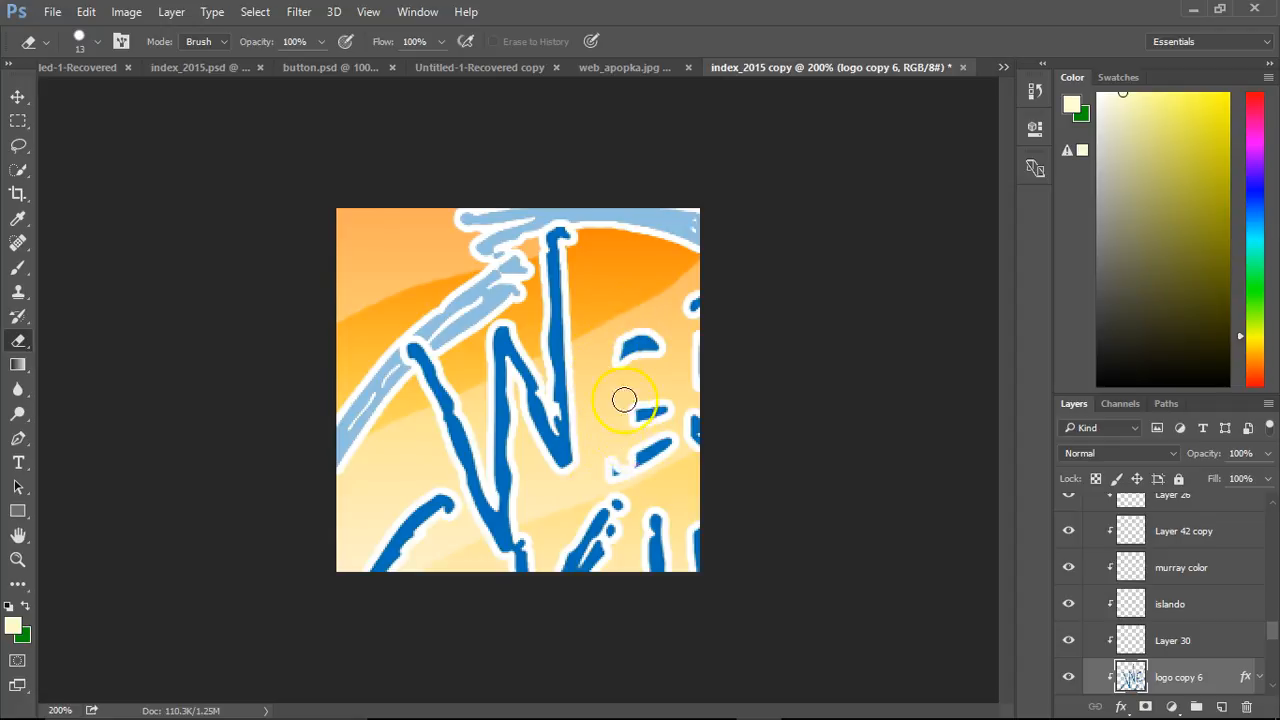
pyautogui.moveTo(694, 434)
pyautogui.mouseDown()
pyautogui.moveTo(628, 453)
pyautogui.moveTo(687, 401)
pyautogui.moveTo(642, 357)
pyautogui.mouseUp()
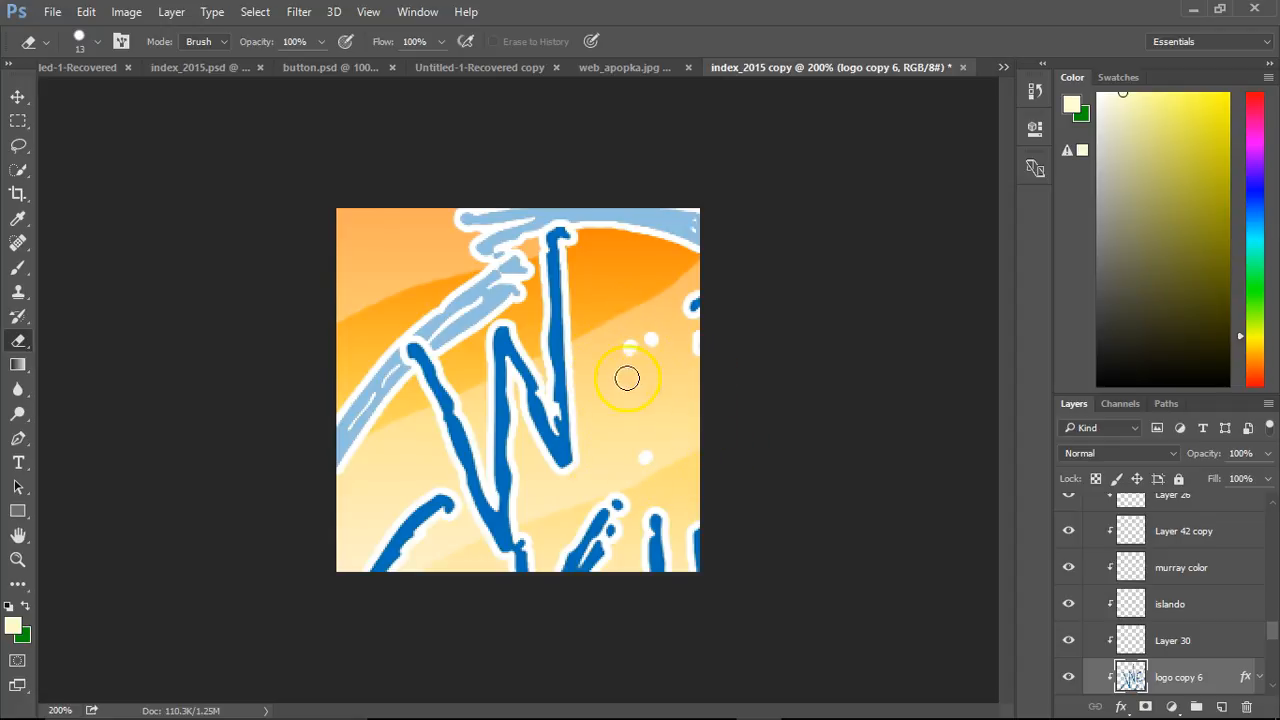
pyautogui.moveTo(680, 301)
pyautogui.mouseDown()
pyautogui.moveTo(704, 359)
pyautogui.moveTo(688, 302)
pyautogui.moveTo(653, 587)
pyautogui.moveTo(619, 531)
pyautogui.moveTo(561, 563)
pyautogui.moveTo(578, 581)
pyautogui.moveTo(599, 560)
pyautogui.moveTo(702, 543)
pyautogui.mouseUp()
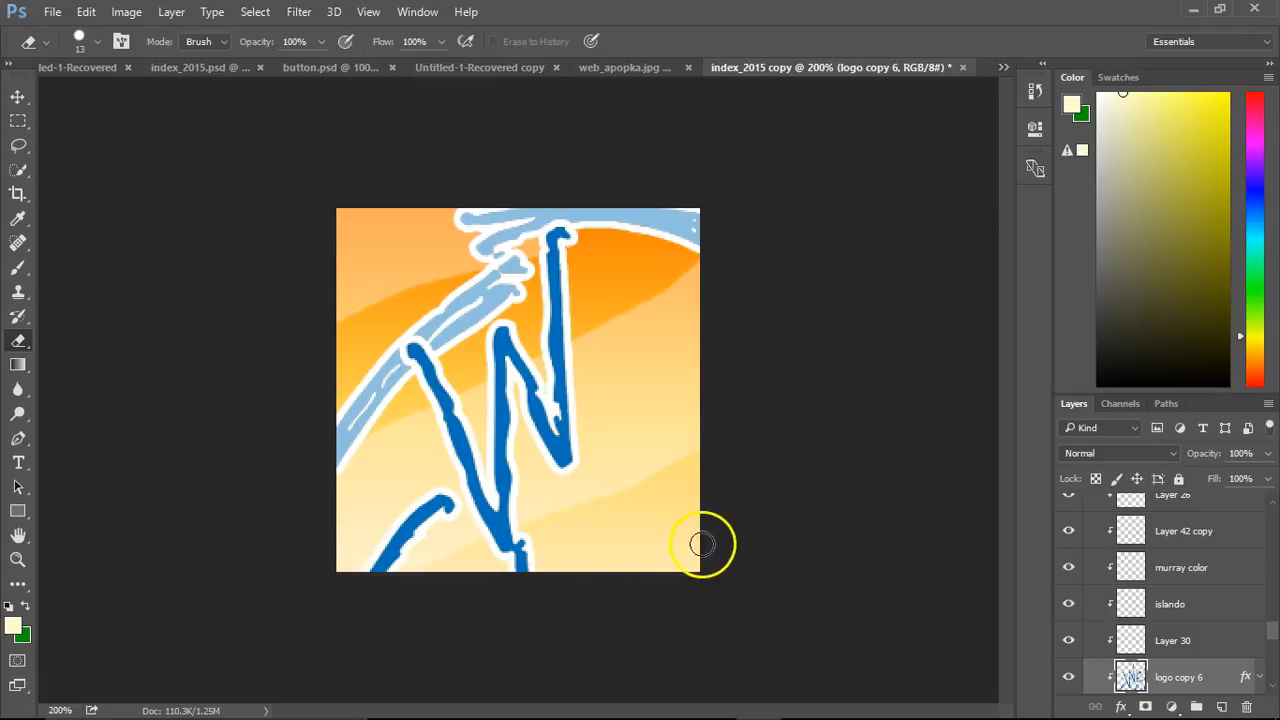
pyautogui.moveTo(453, 595)
pyautogui.mouseDown()
pyautogui.moveTo(444, 515)
pyautogui.moveTo(424, 495)
pyautogui.moveTo(366, 589)
pyautogui.moveTo(438, 498)
pyautogui.mouseUp()
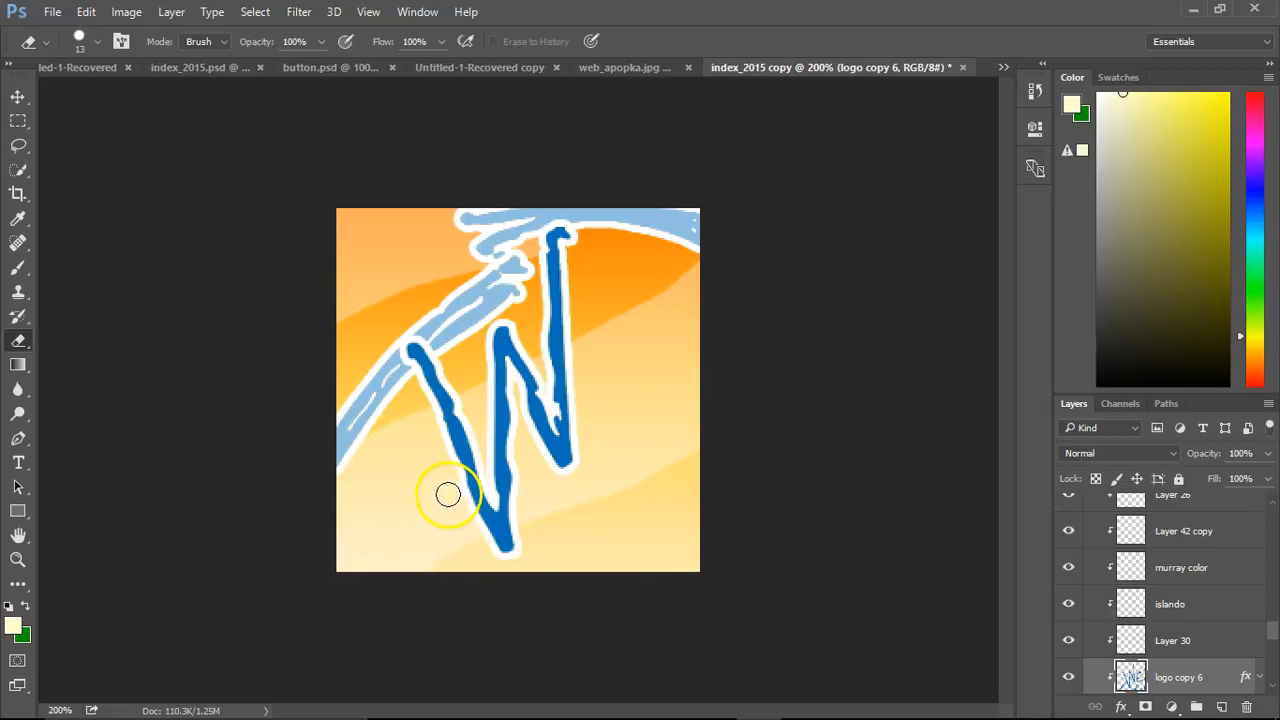
# Step: Hide Layer 25, logo copy 10 and logo copy 9 to remove the circle strokes around the W
pyautogui.click(17, 96)
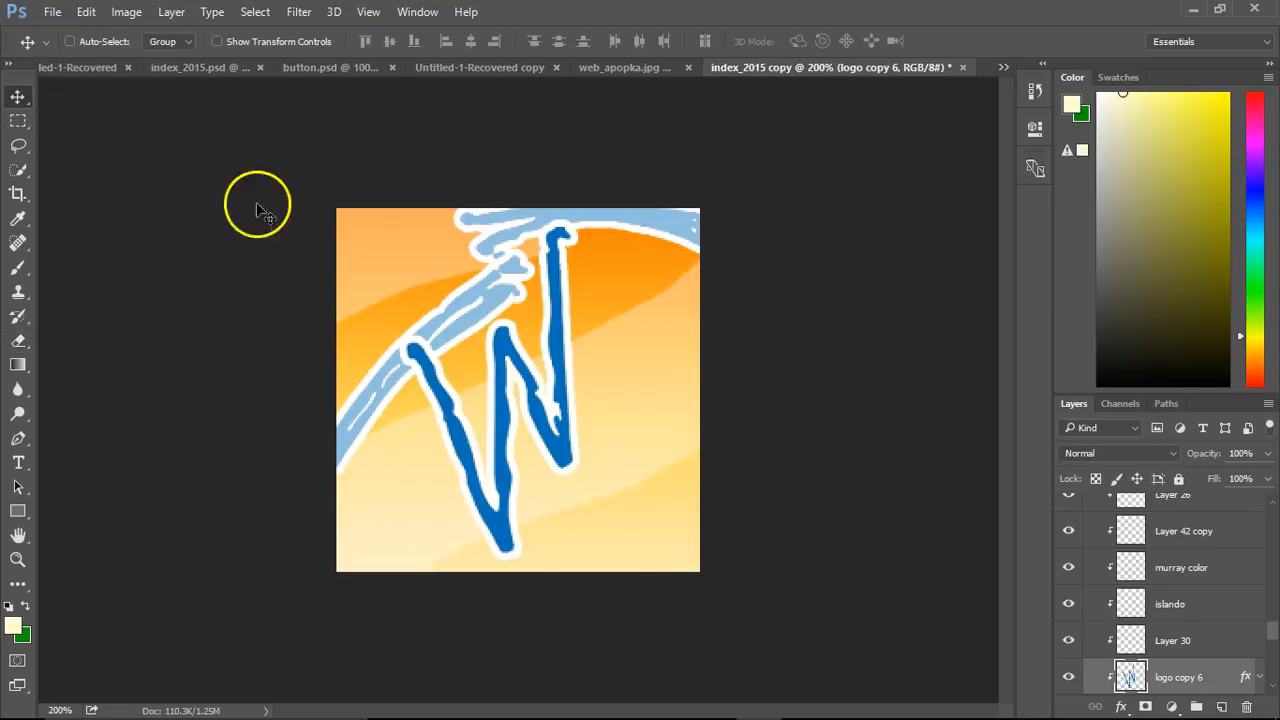
pyautogui.rightClick(667, 222)
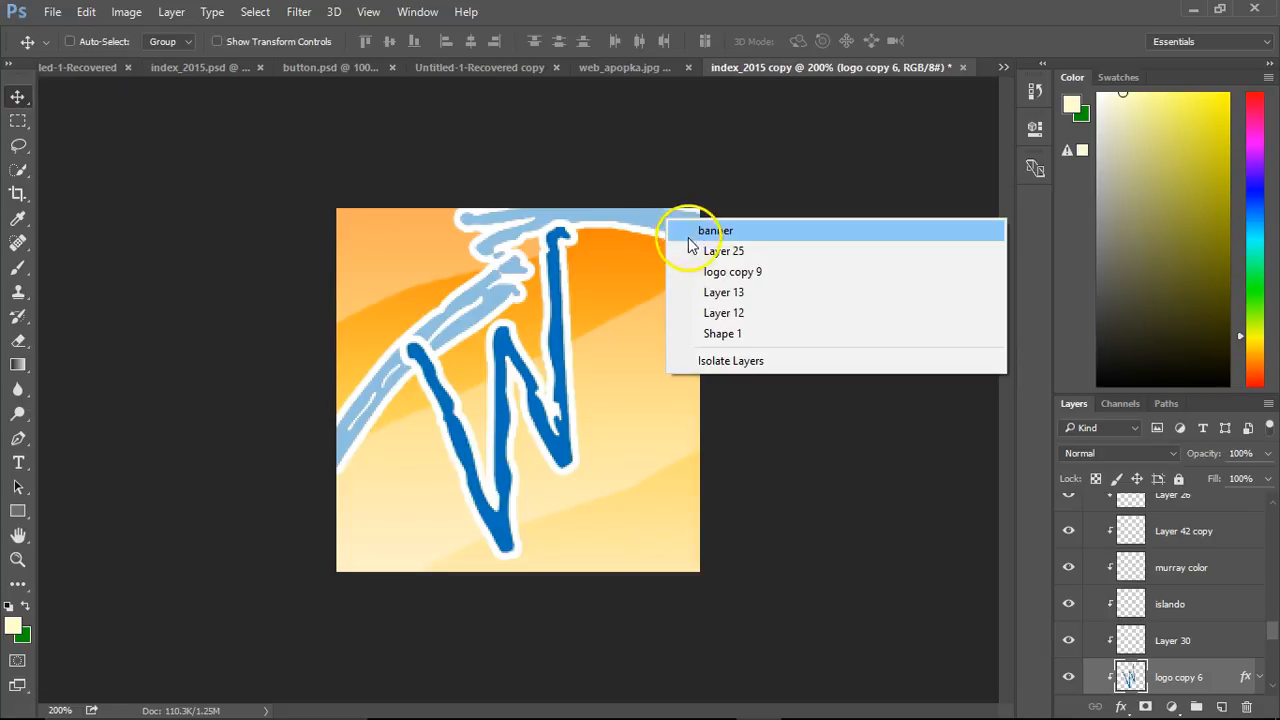
pyautogui.click(705, 251)
pyautogui.click(1068, 677)
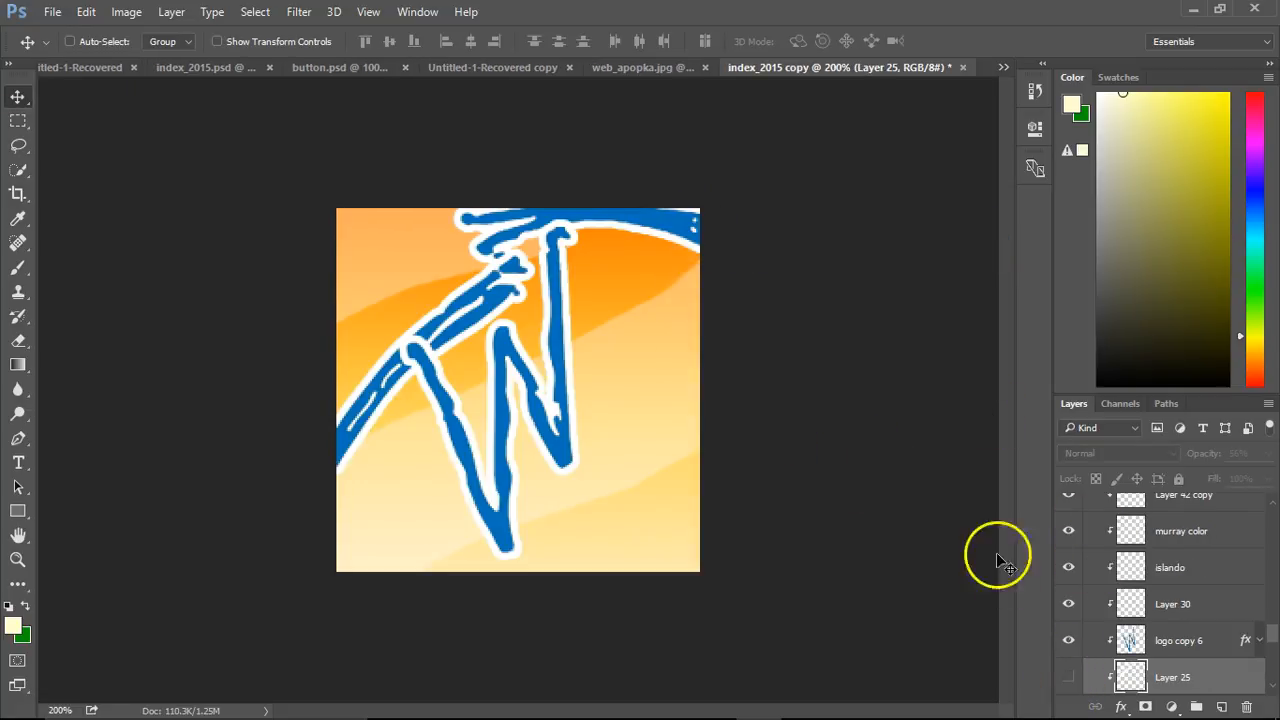
pyautogui.scroll(-2, 1075, 630)
pyautogui.click(1068, 567)
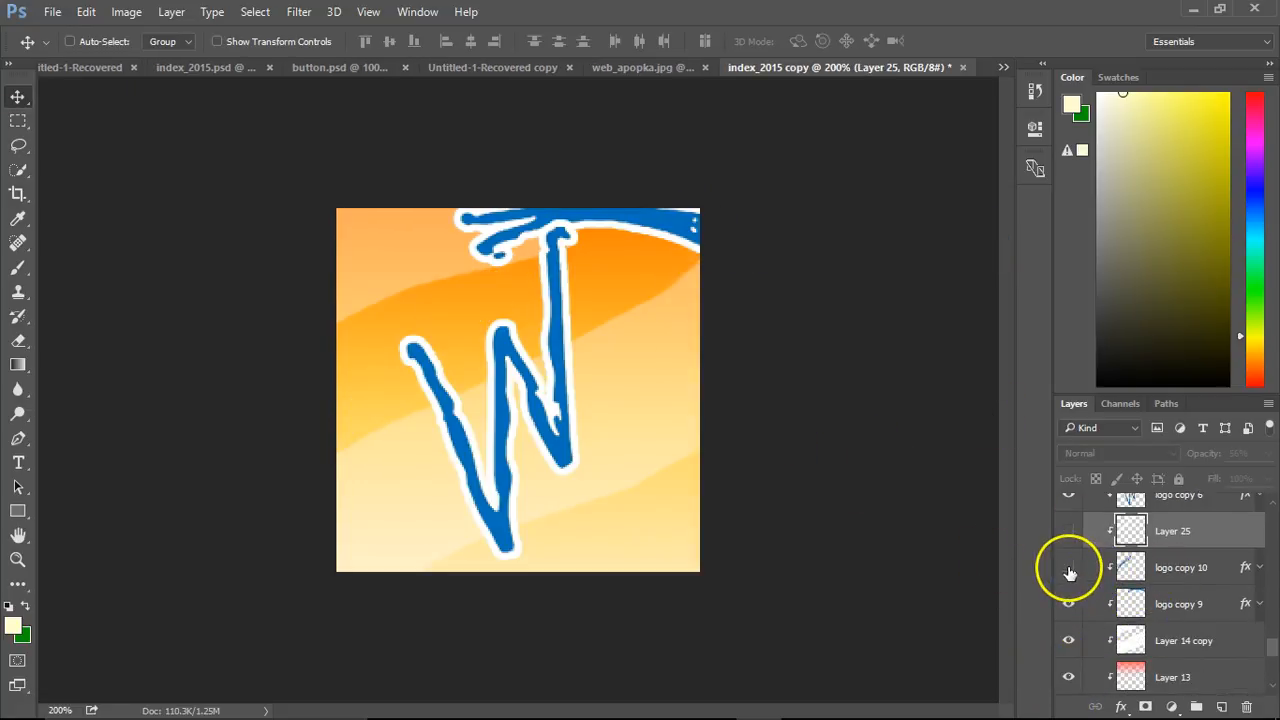
pyautogui.click(1067, 604)
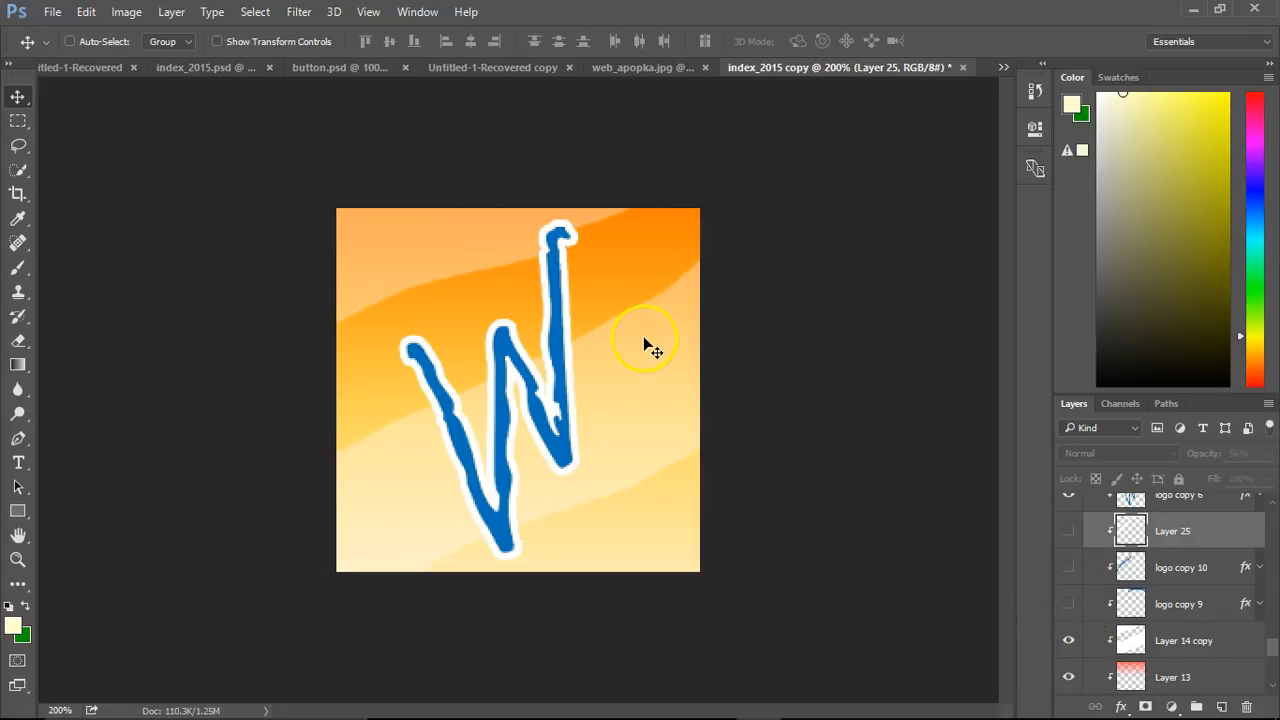
pyautogui.rightClick(557, 352)
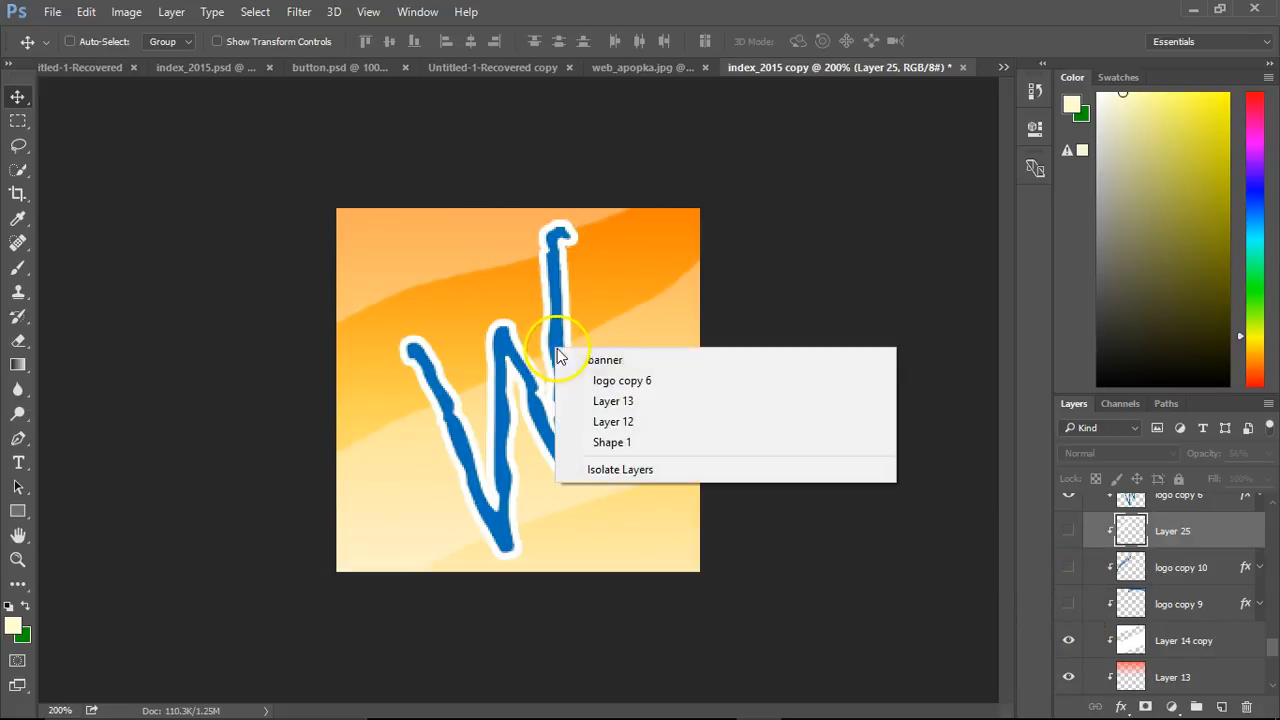
pyautogui.click(575, 378)
pyautogui.hotkey('ctrl', 't')
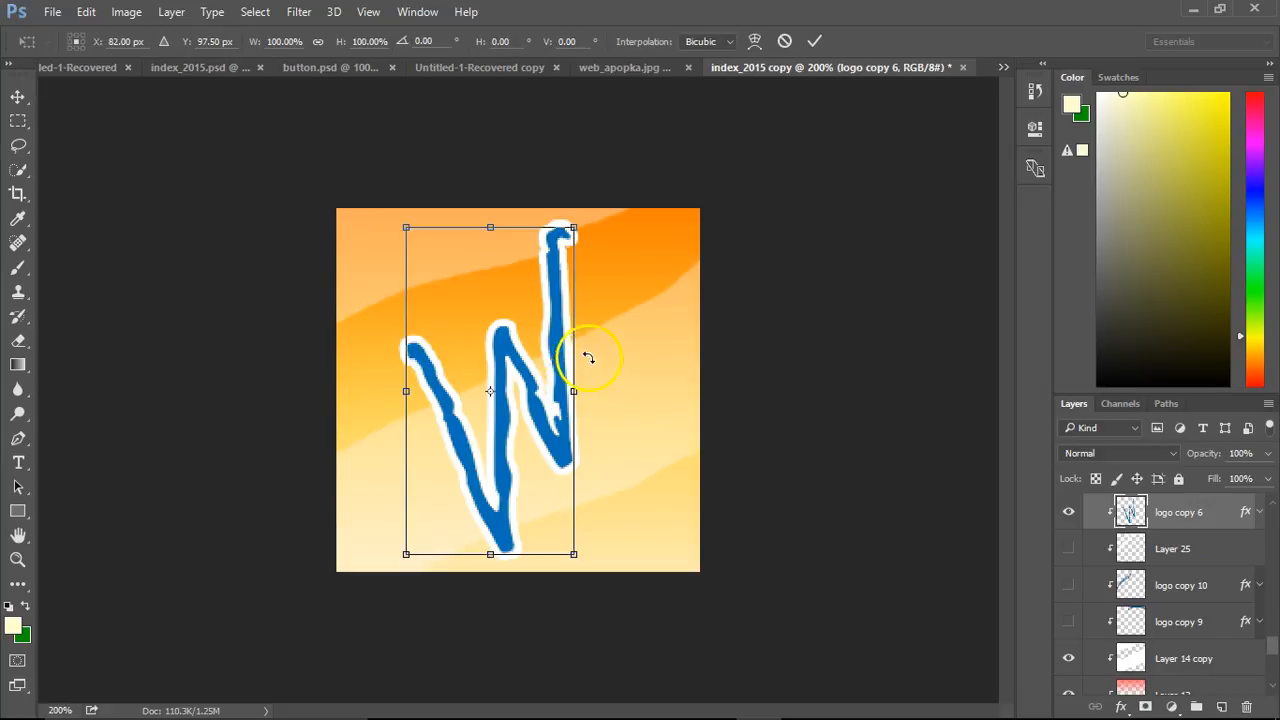
pyautogui.moveTo(550, 314); pyautogui.dragTo(491, 301)
pyautogui.hotkey('ctrl', 'z')
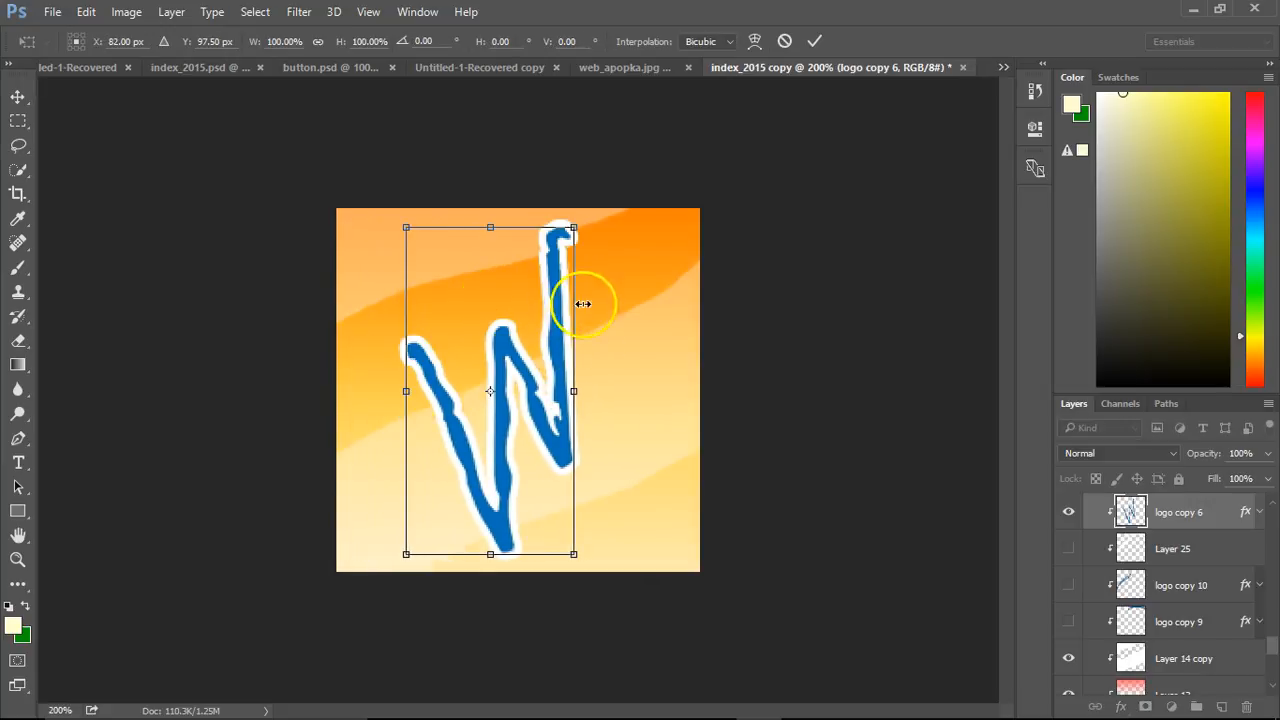
pyautogui.press('Escape')
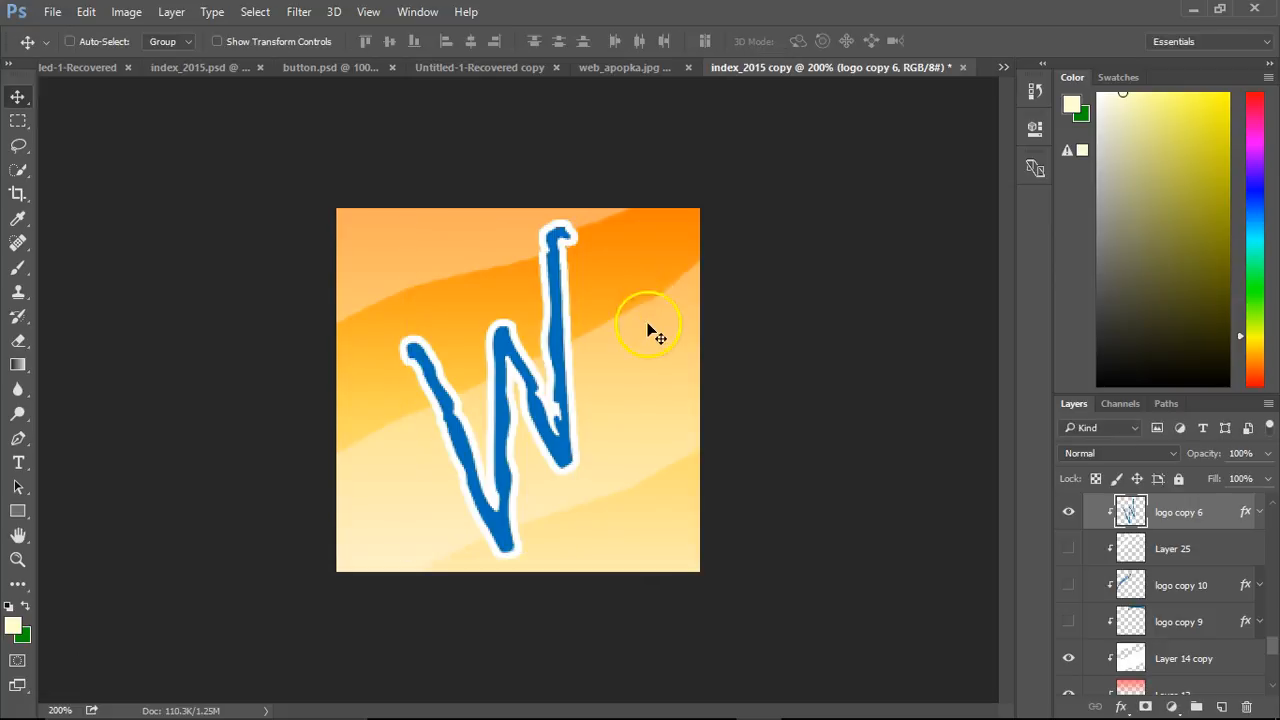
# Step: Crop the image slightly tighter on all sides to a square of about 183 × 183 px around the W
pyautogui.click(15, 196)
pyautogui.moveTo(307, 206); pyautogui.dragTo(690, 562)
pyautogui.moveTo(336, 212); pyautogui.dragTo(341, 228)
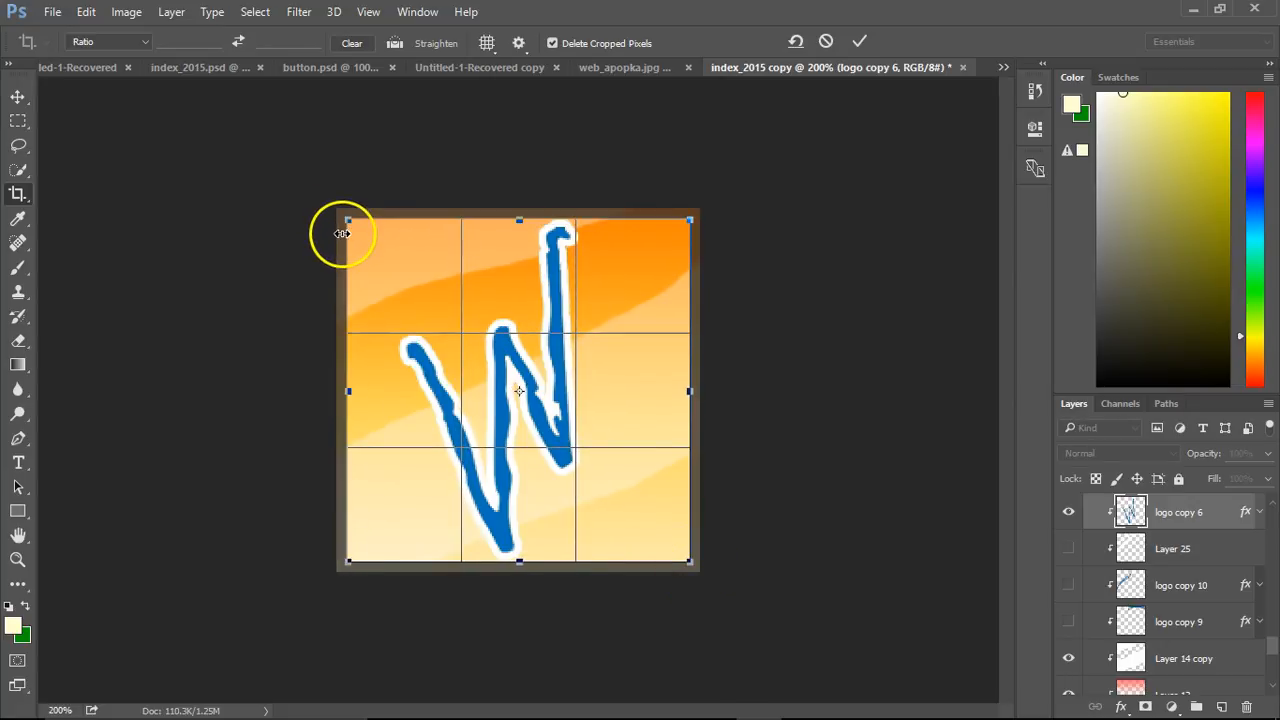
pyautogui.press('Return')
# Step: Export the cropped W image with Save for Web, using JPEG as the file format
pyautogui.click(55, 16)
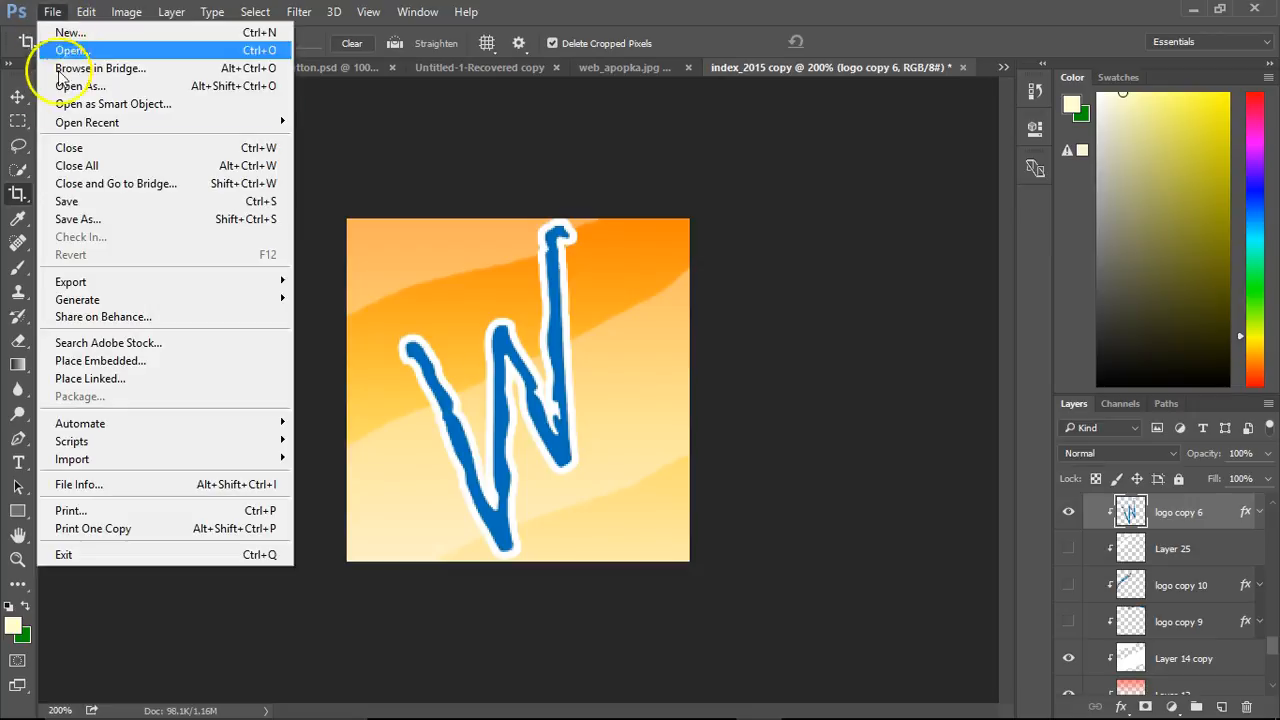
pyautogui.moveTo(180, 285)
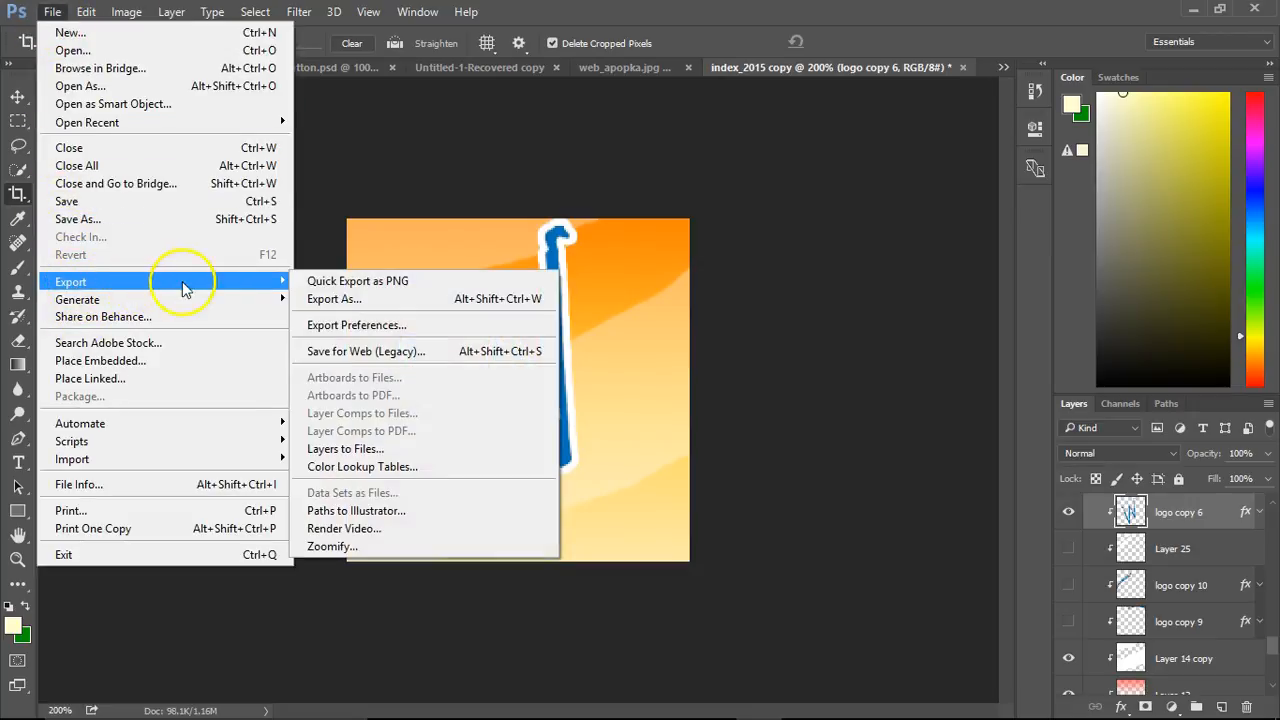
pyautogui.click(352, 362)
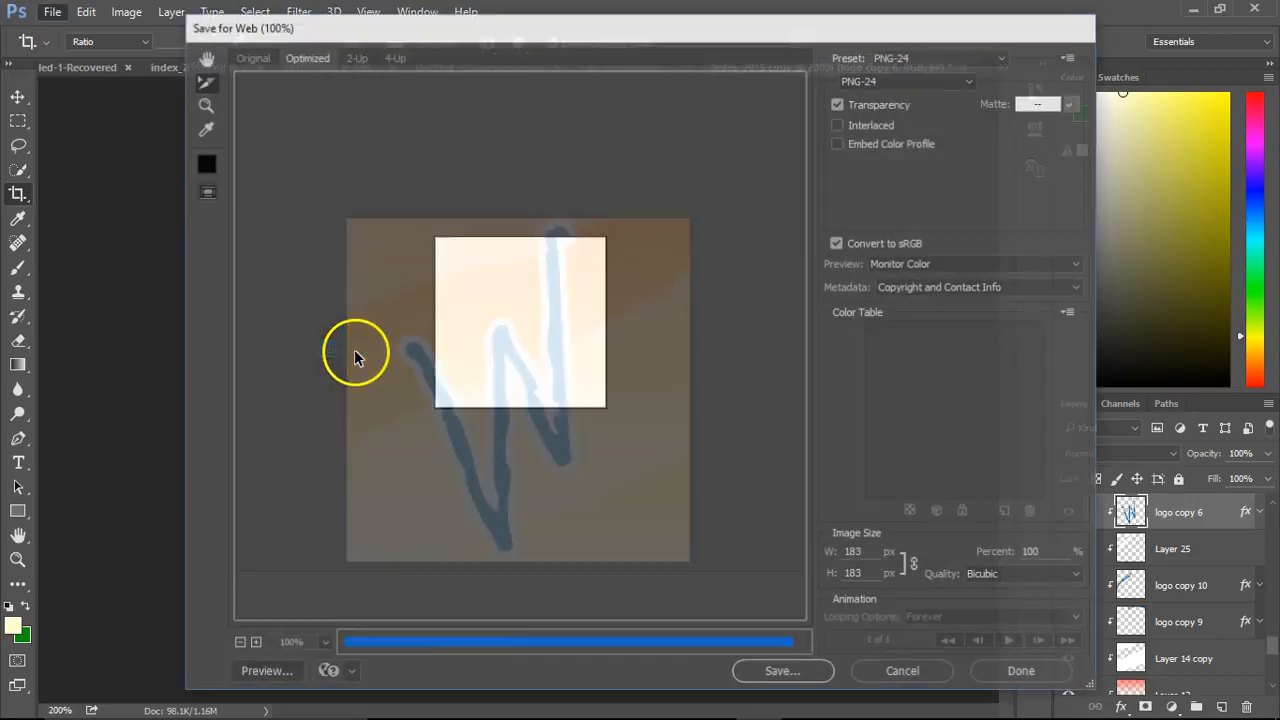
pyautogui.click(880, 80)
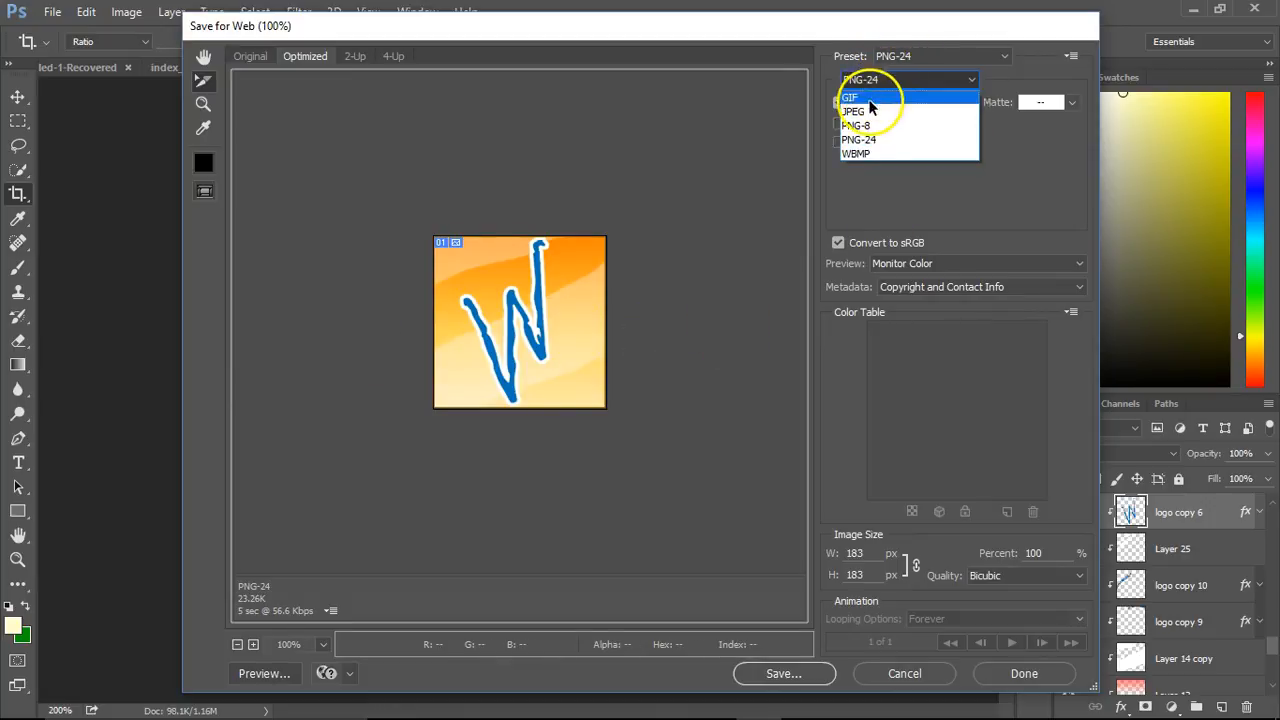
pyautogui.click(870, 108)
pyautogui.click(810, 678)
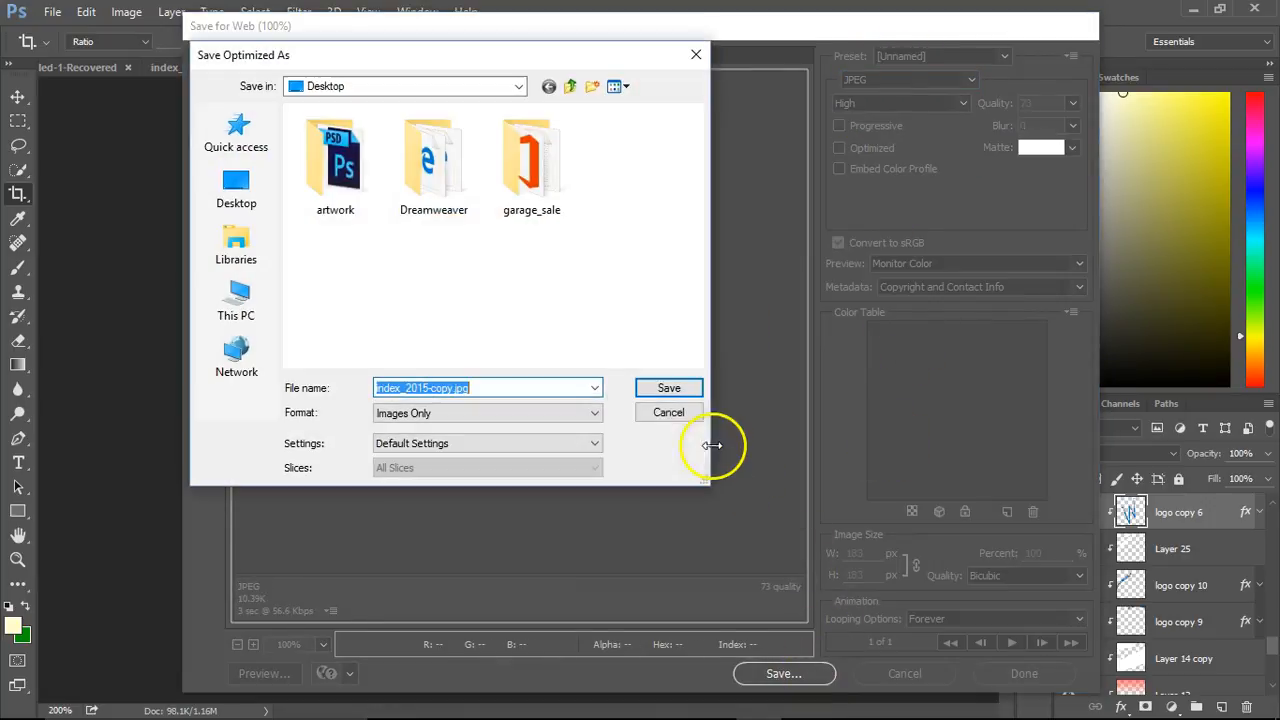
# Step: Save the exported image as favicon.jpg in the images folder under Documents, websites, webskinz
pyautogui.click(519, 86)
pyautogui.click(349, 270)
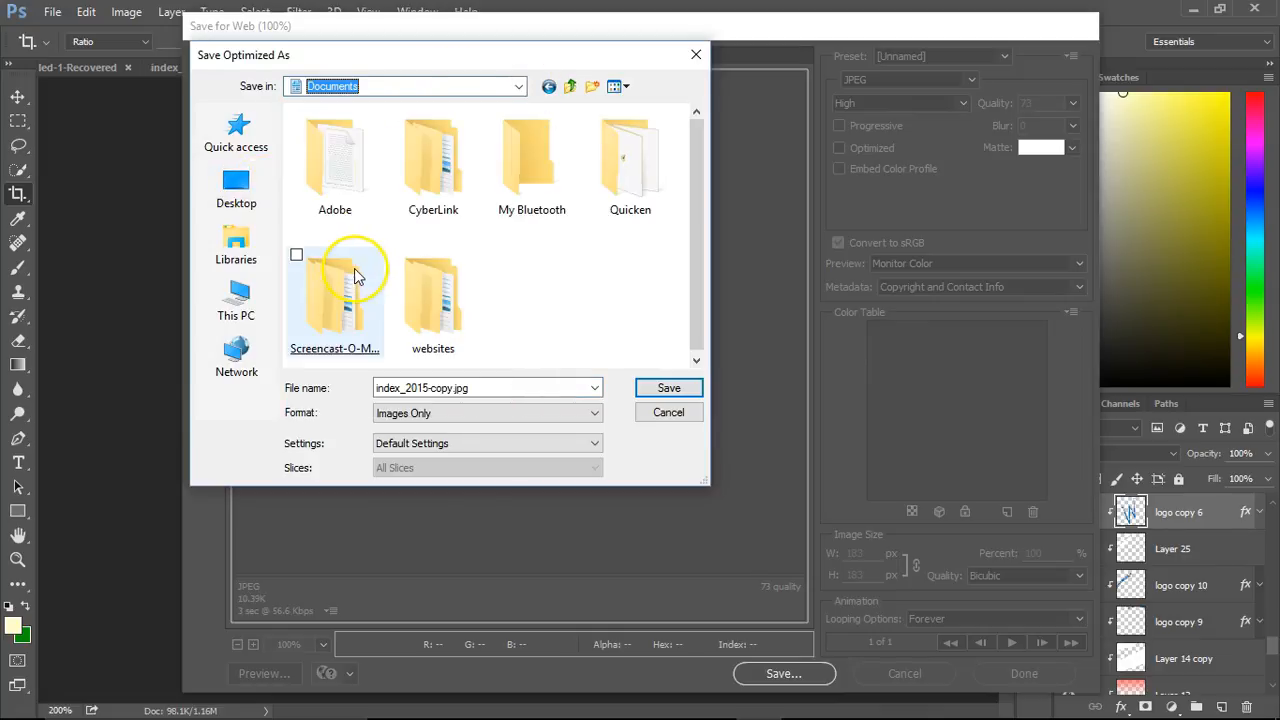
pyautogui.doubleClick(433, 300)
pyautogui.doubleClick(345, 153)
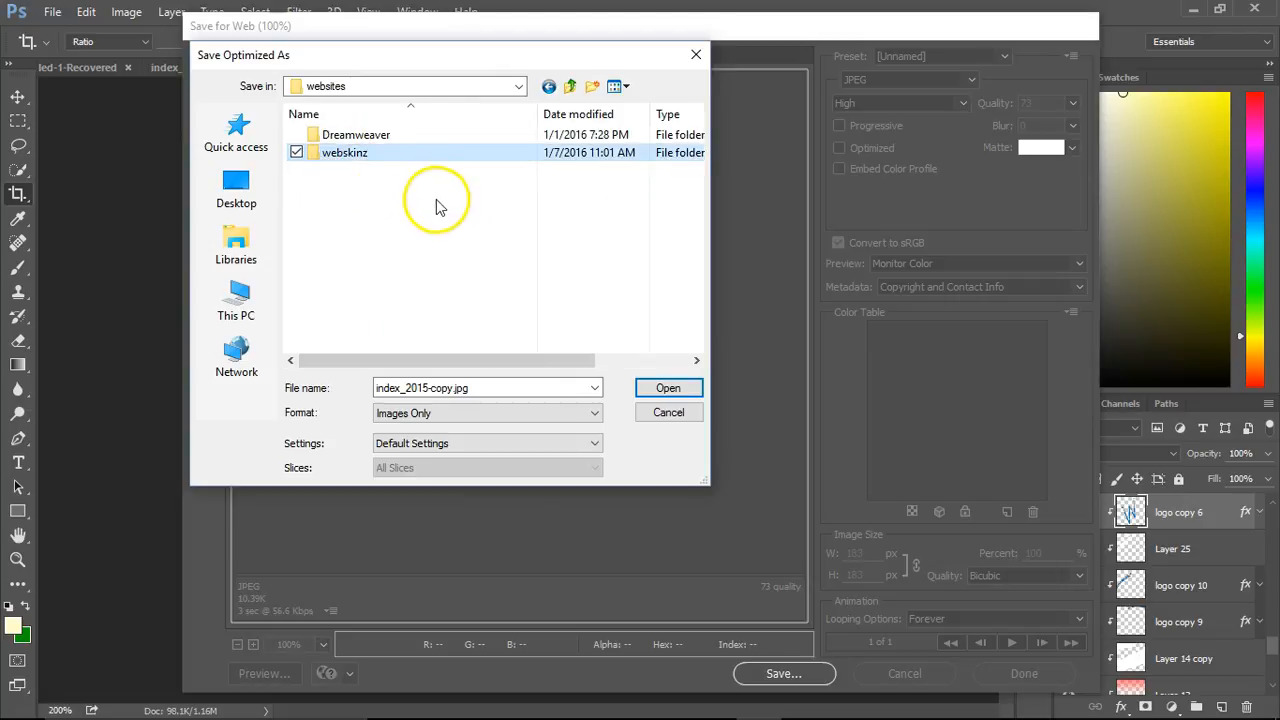
pyautogui.press('Return')
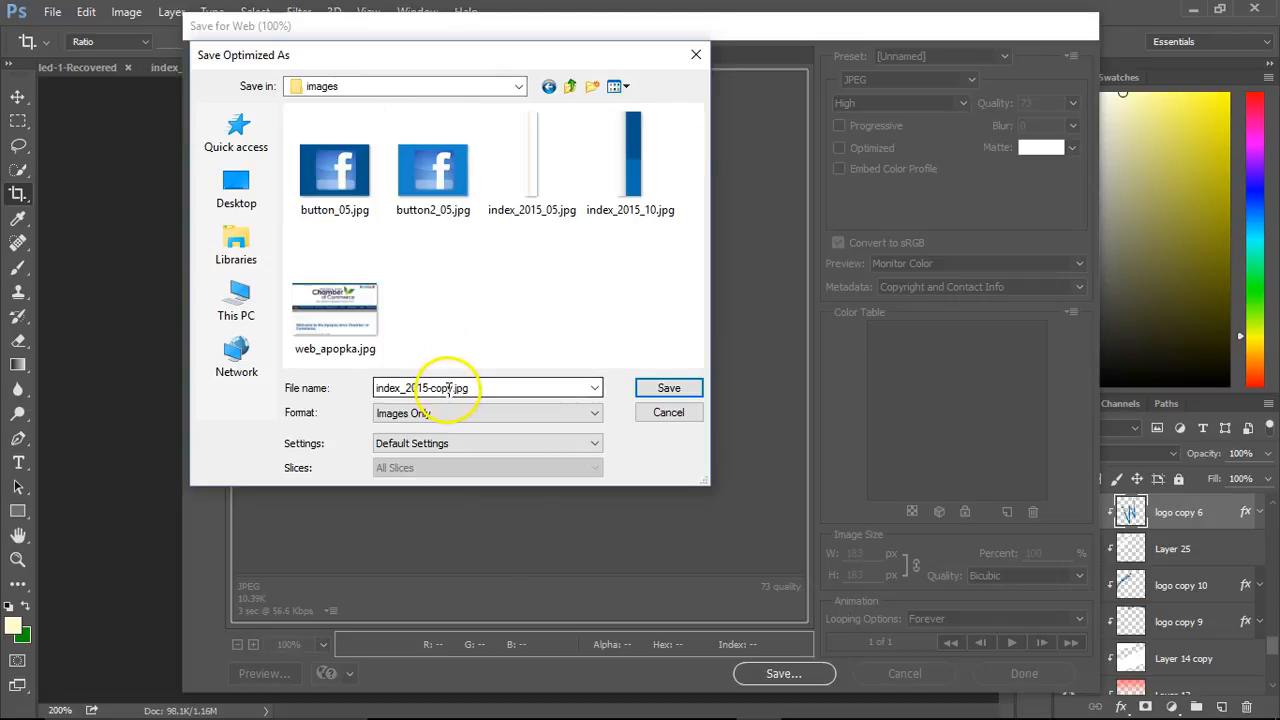
pyautogui.doubleClick(449, 388)
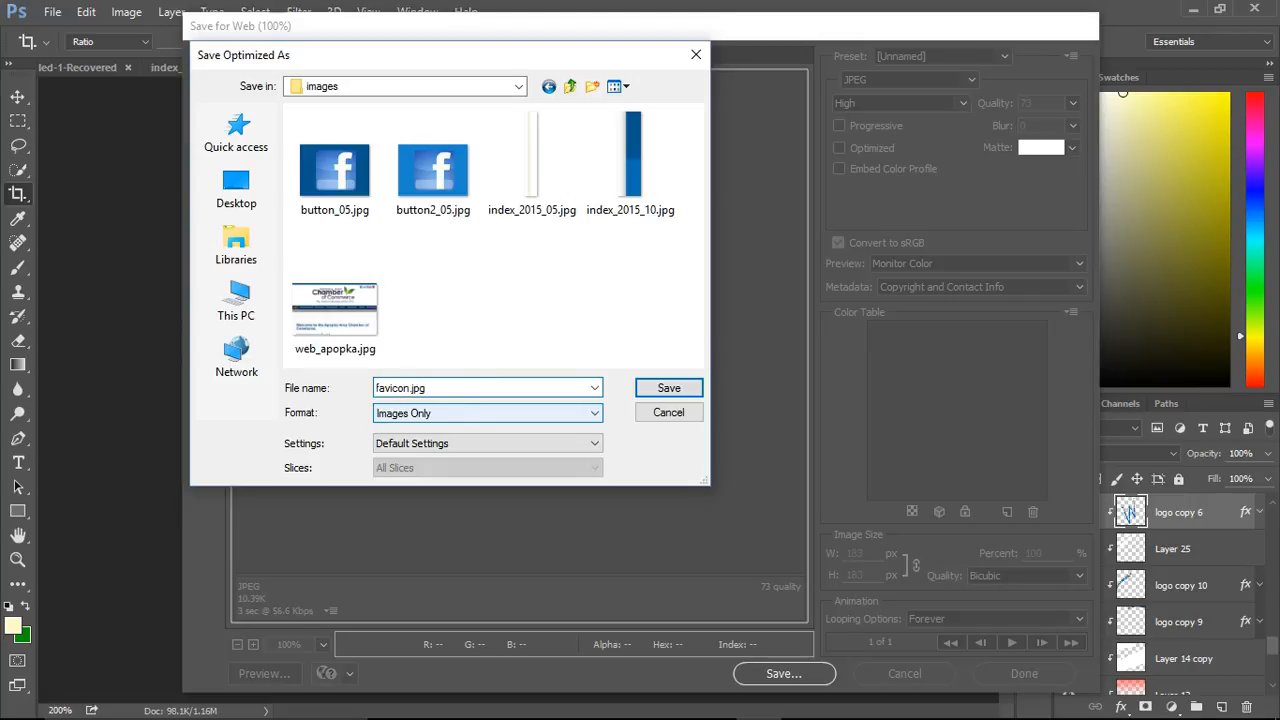
pyautogui.press('Return')
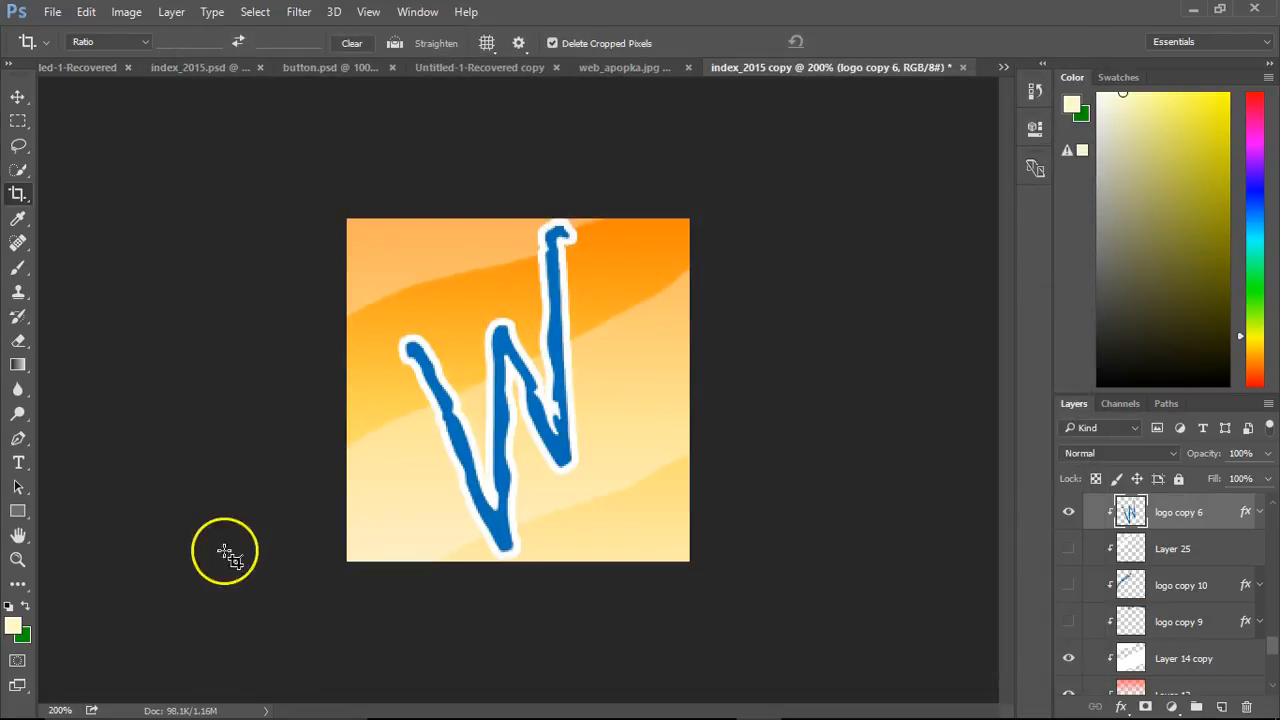
# Step: Switch to Muse and assign favicon.jpg from the webskinz images folder as the favicon image in the site properties
pyautogui.click(186, 710)
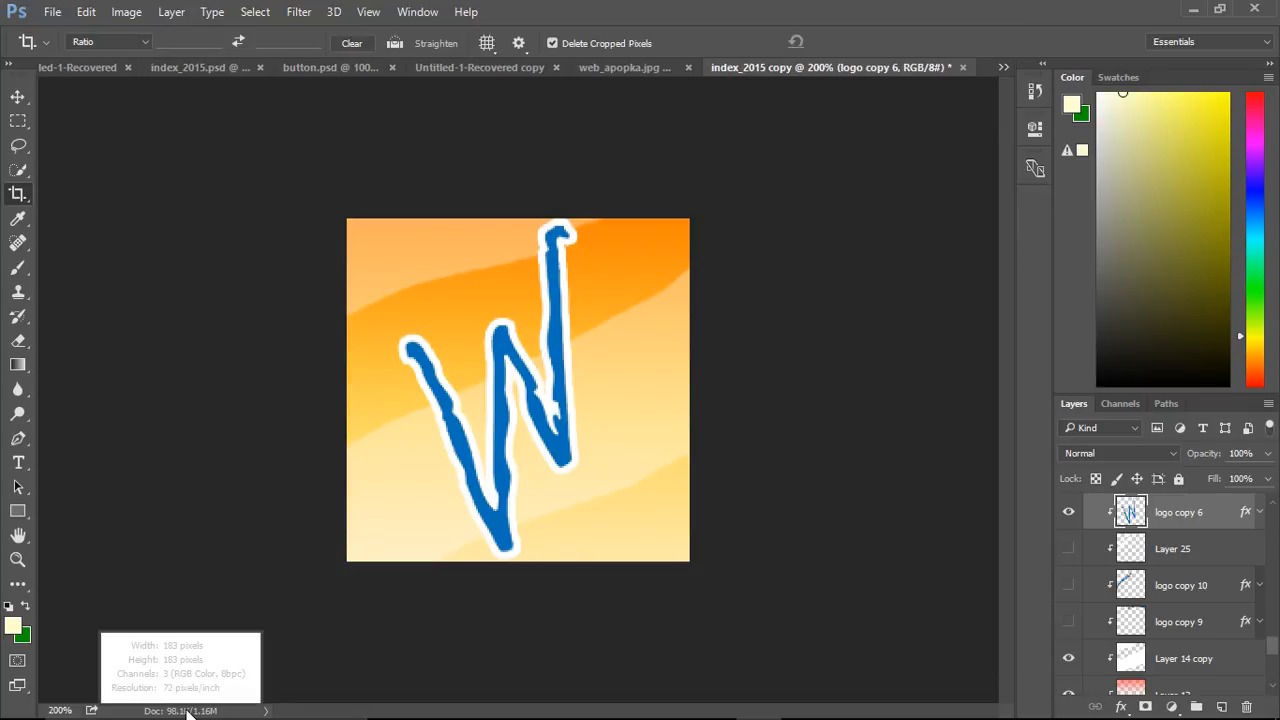
pyautogui.click(484, 702)
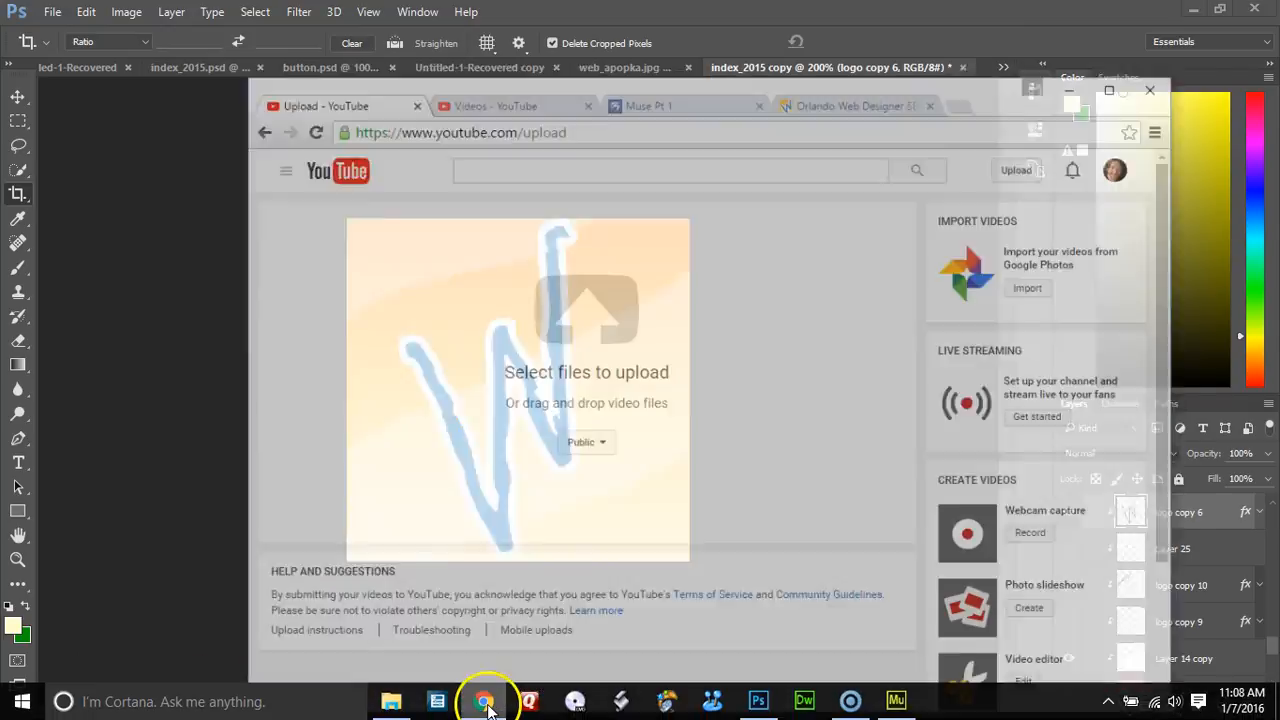
pyautogui.click(900, 702)
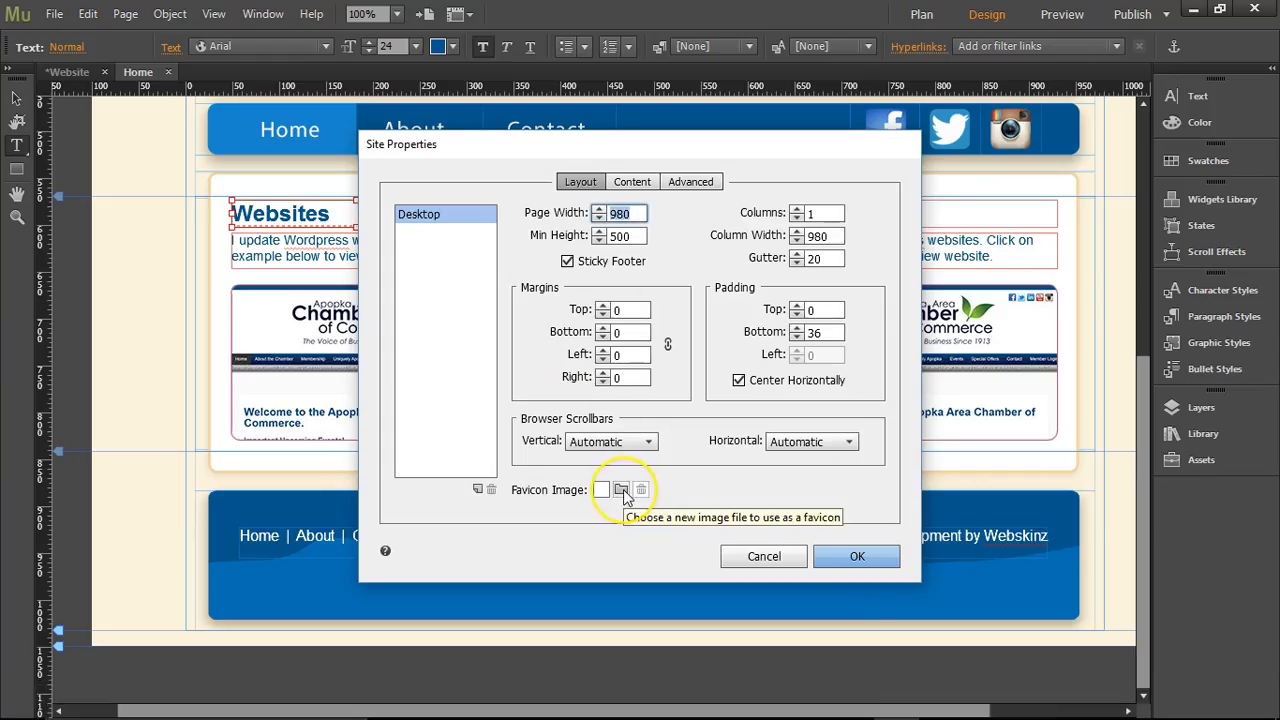
pyautogui.click(622, 492)
pyautogui.doubleClick(334, 258)
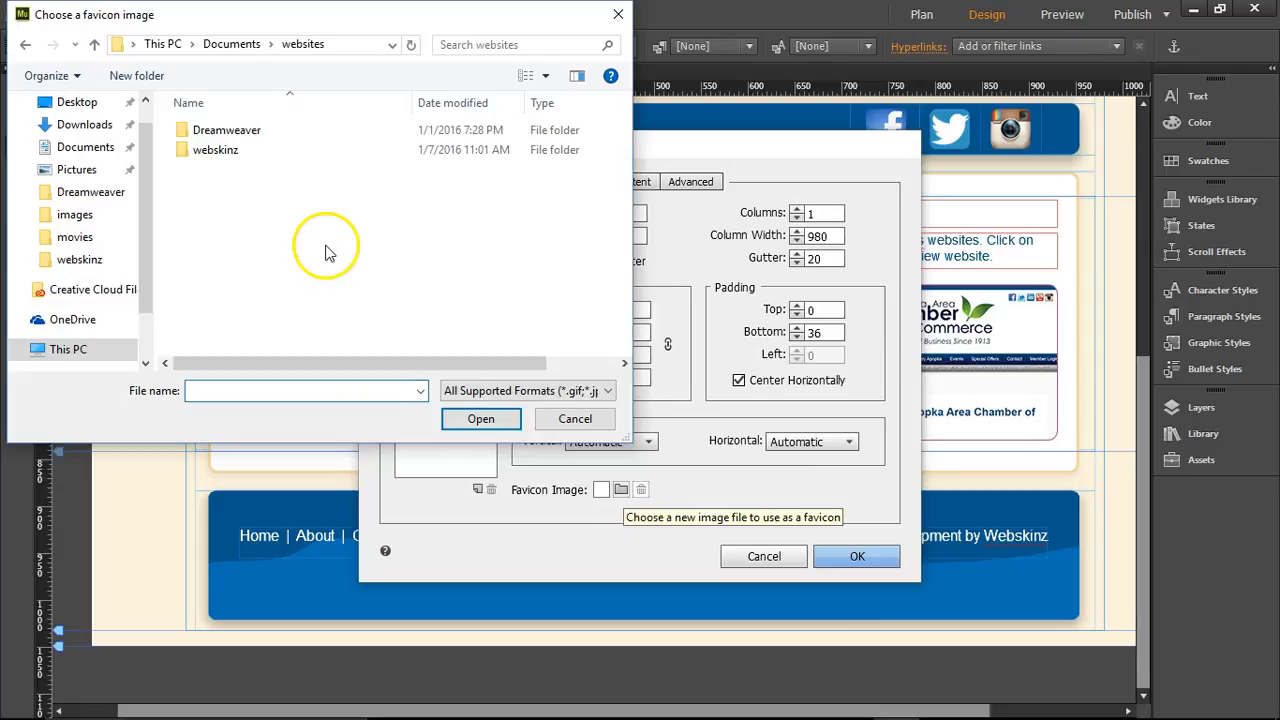
pyautogui.doubleClick(235, 152)
pyautogui.doubleClick(220, 152)
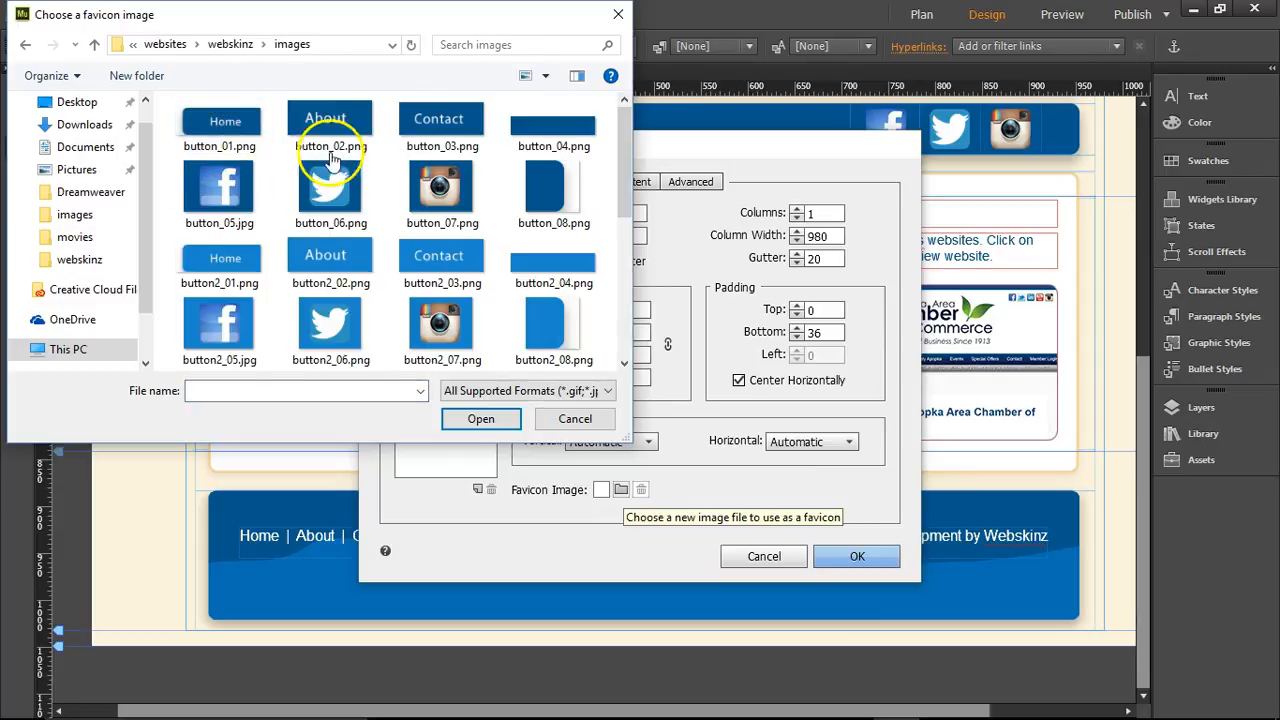
pyautogui.moveTo(623, 150); pyautogui.dragTo(625, 220)
pyautogui.doubleClick(215, 238)
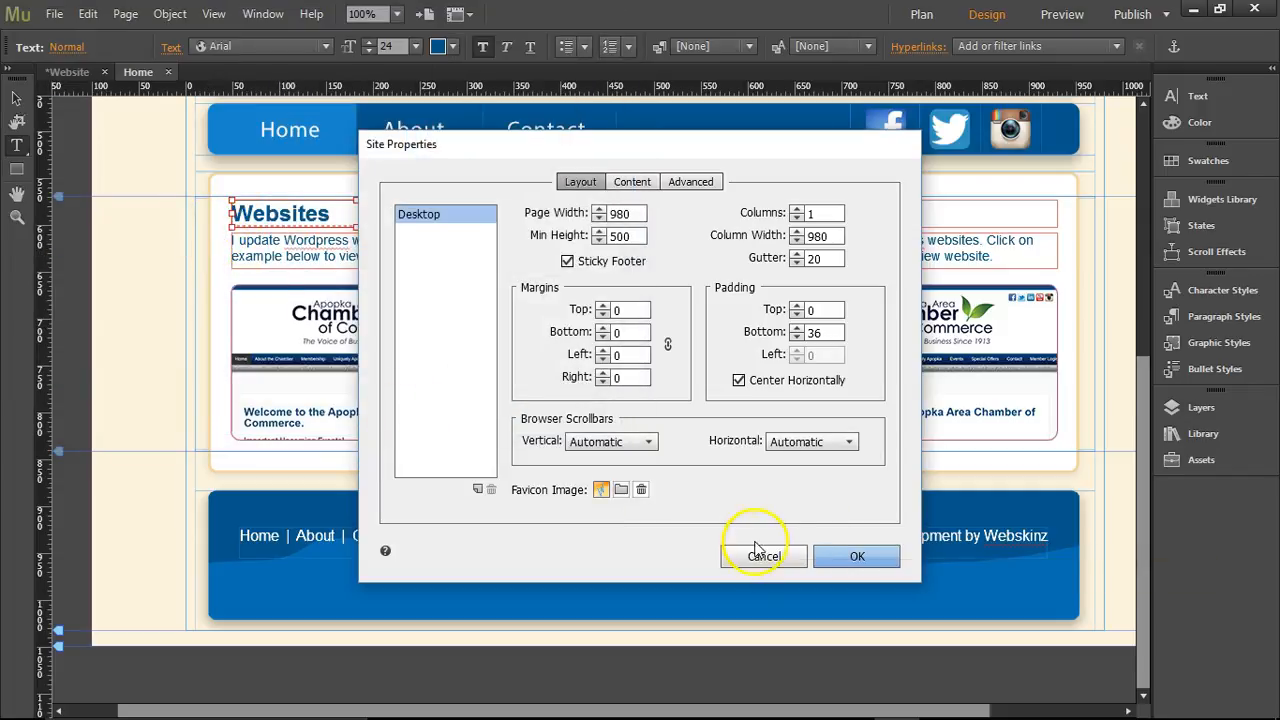
pyautogui.click(838, 558)
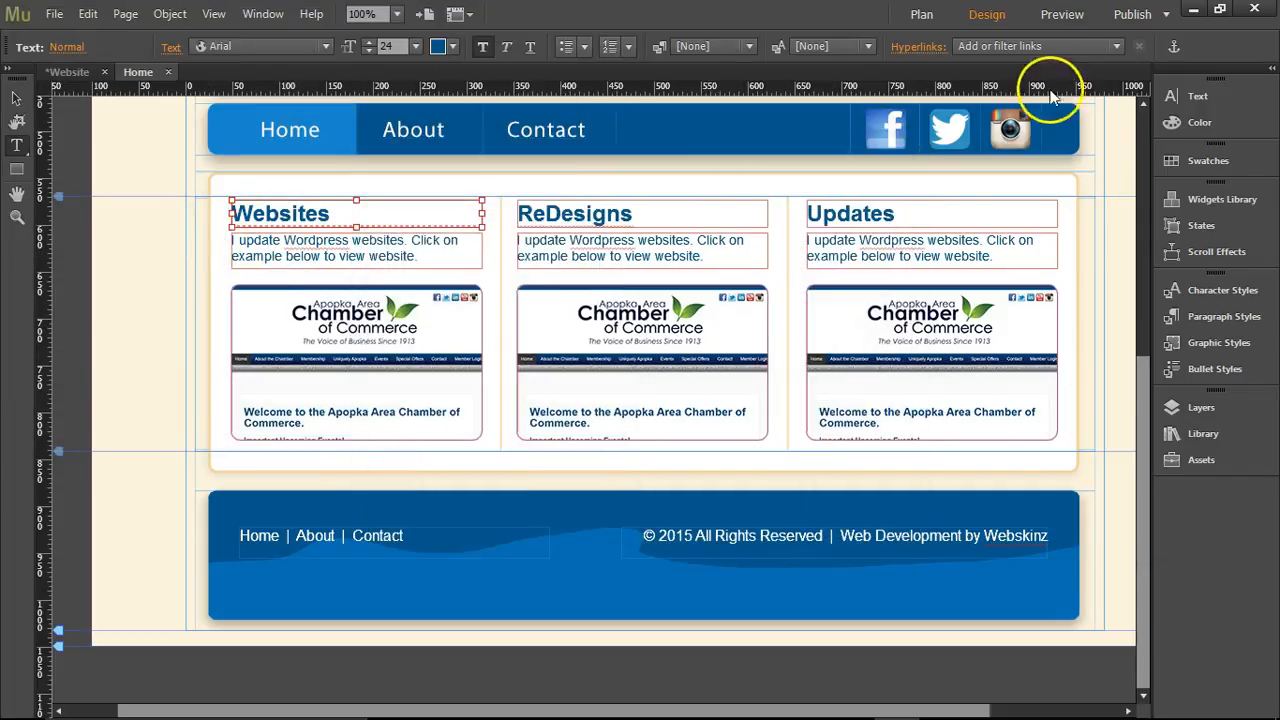
# Step: Preview the home page in Muse and in the browser to check how the favicon looks on the tab
pyautogui.click(1050, 15)
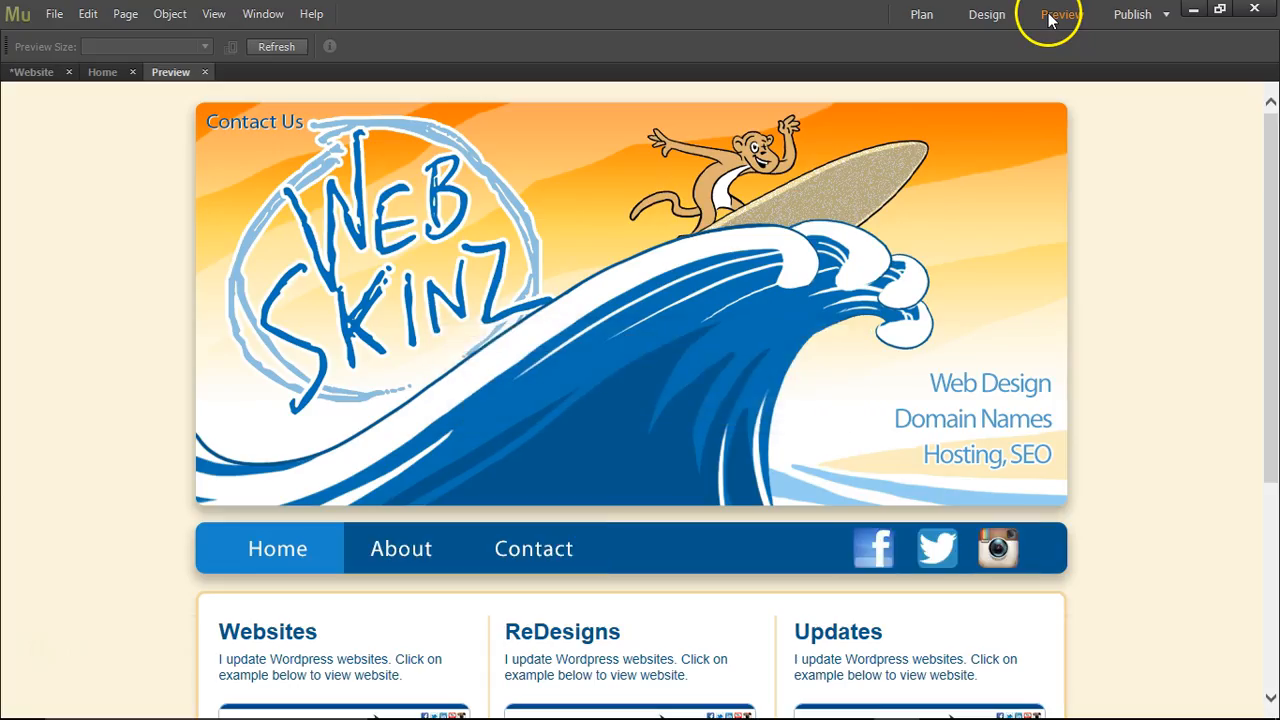
pyautogui.click(204, 72)
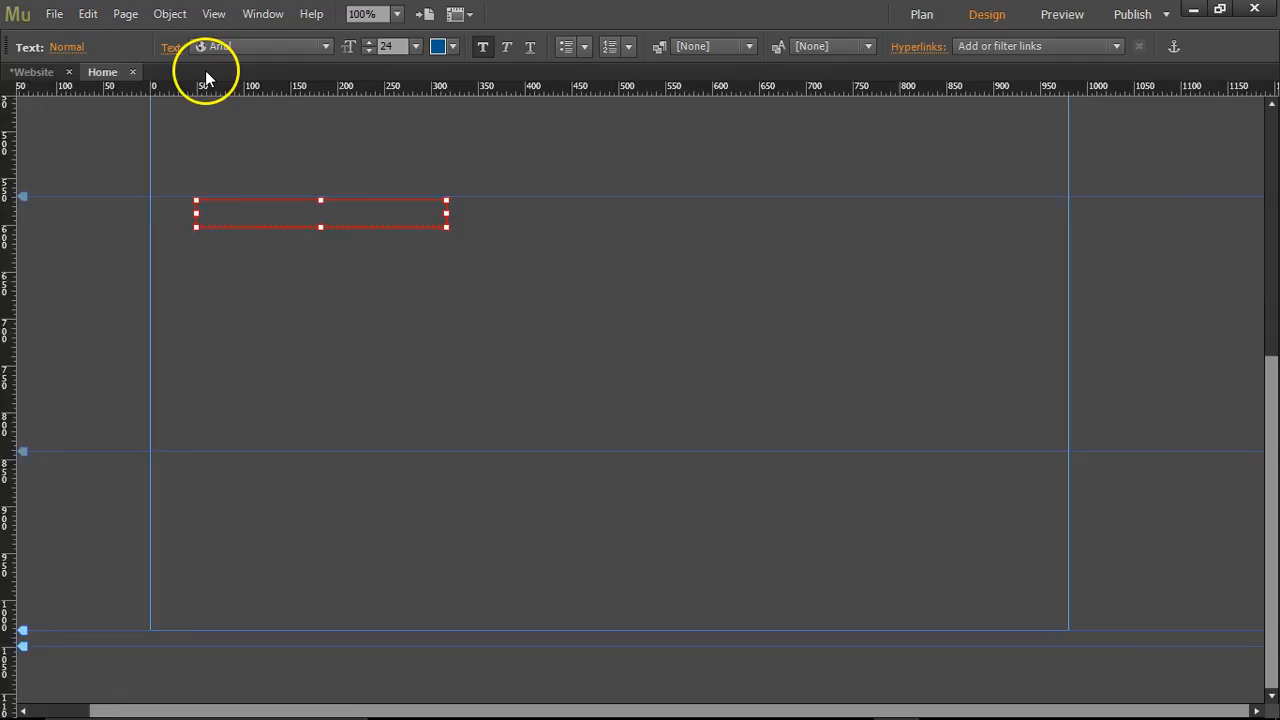
pyautogui.click(1166, 15)
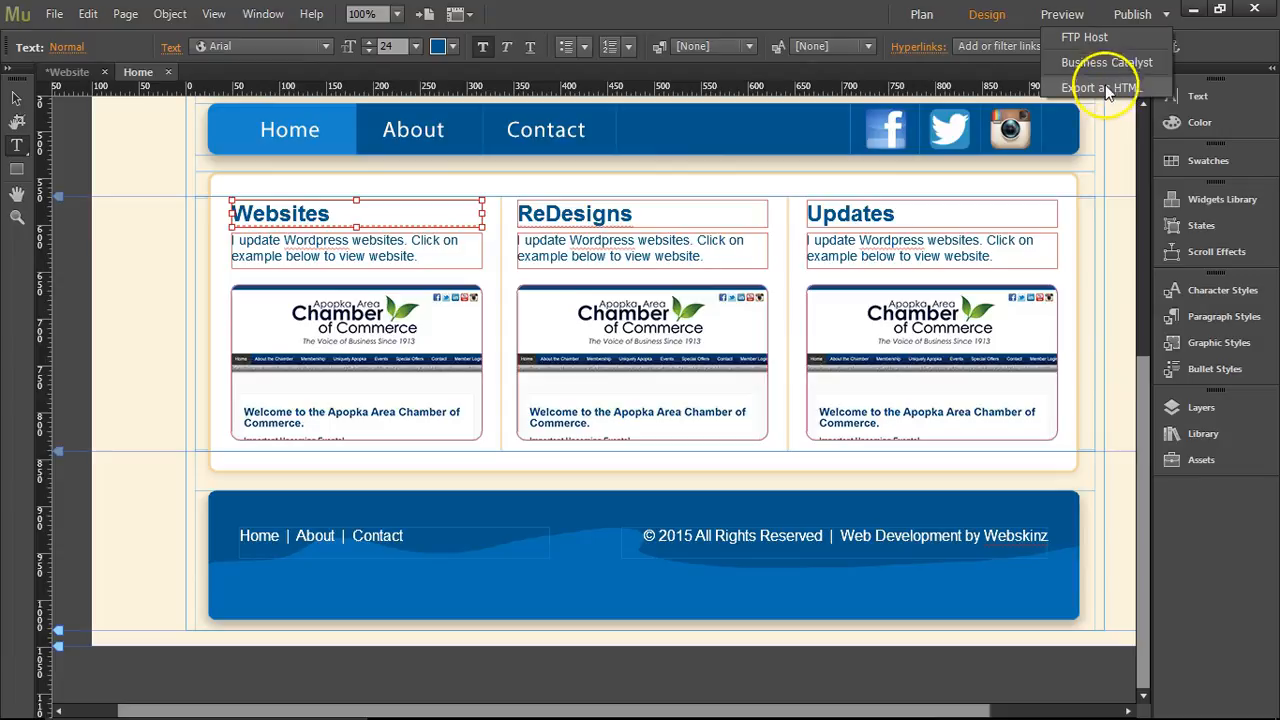
pyautogui.click(683, 17)
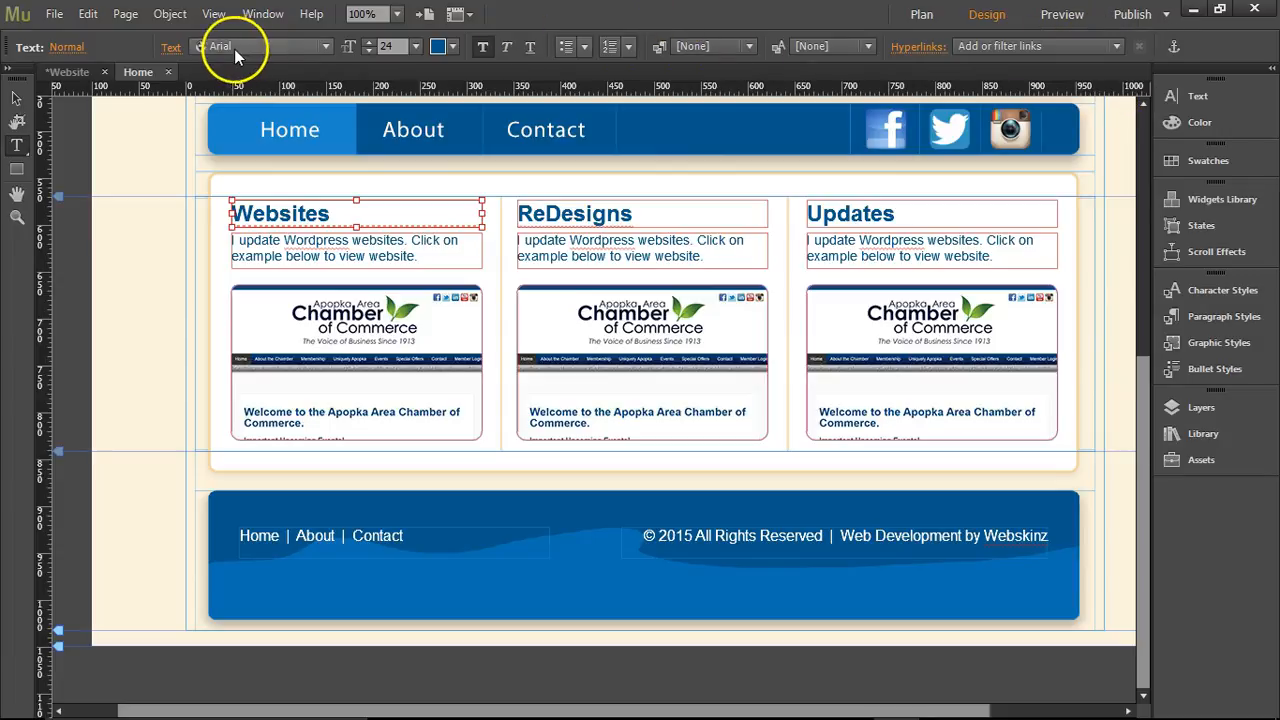
pyautogui.click(53, 14)
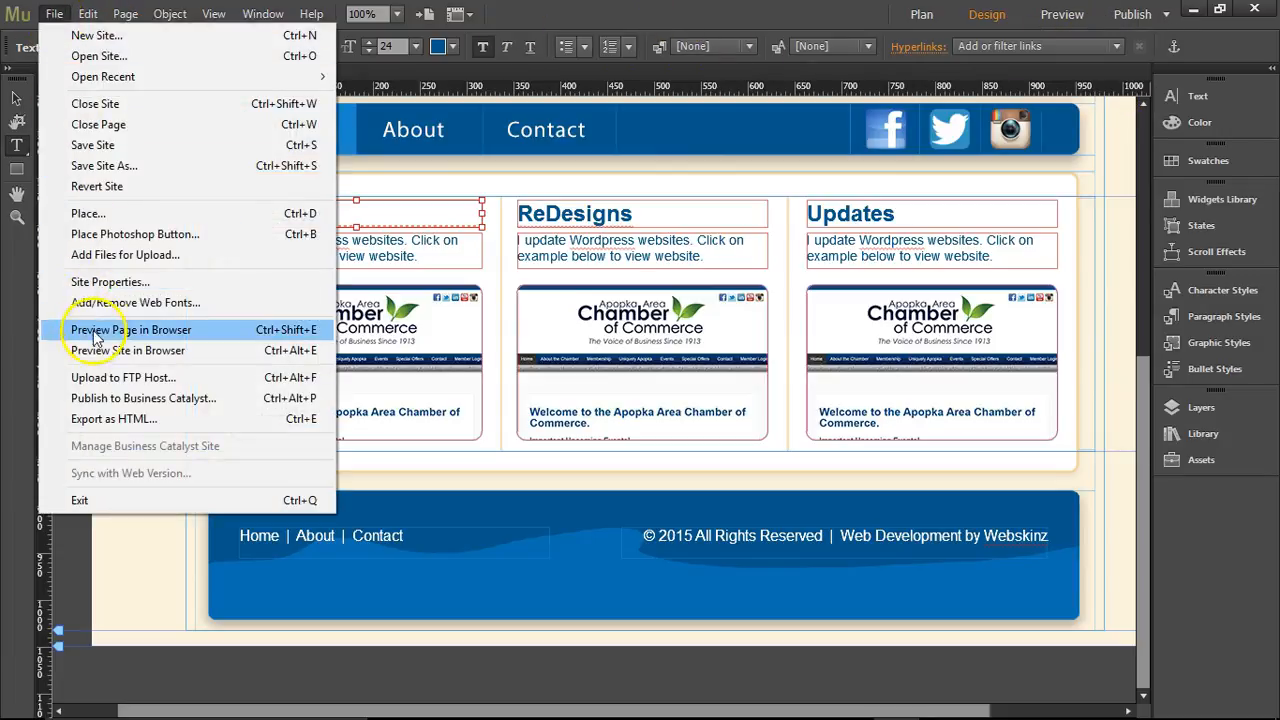
pyautogui.click(145, 333)
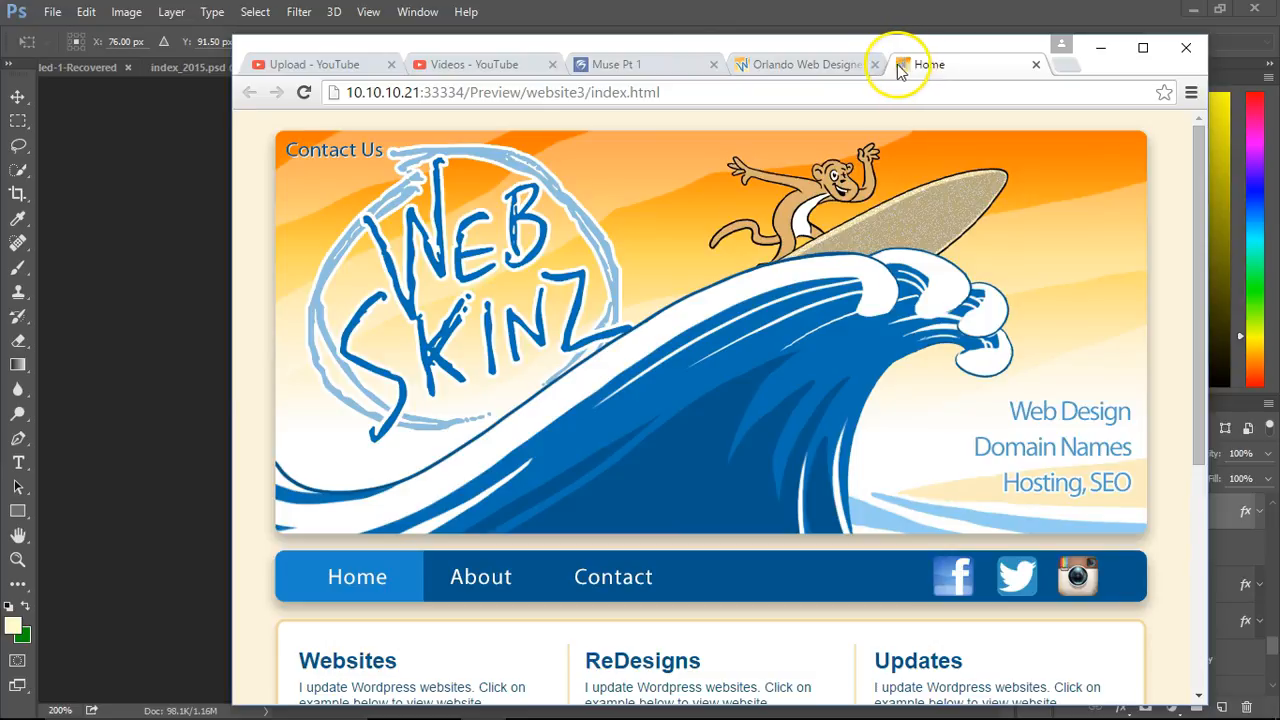
# Step: Return to Photoshop and stretch the W horizontally in both directions with Free Transform to nearly fill the square's width
pyautogui.click(868, 22)
pyautogui.moveTo(577, 390); pyautogui.dragTo(643, 390)
pyautogui.moveTo(410, 390); pyautogui.dragTo(357, 391)
pyautogui.press('Return')
pyautogui.press('c')
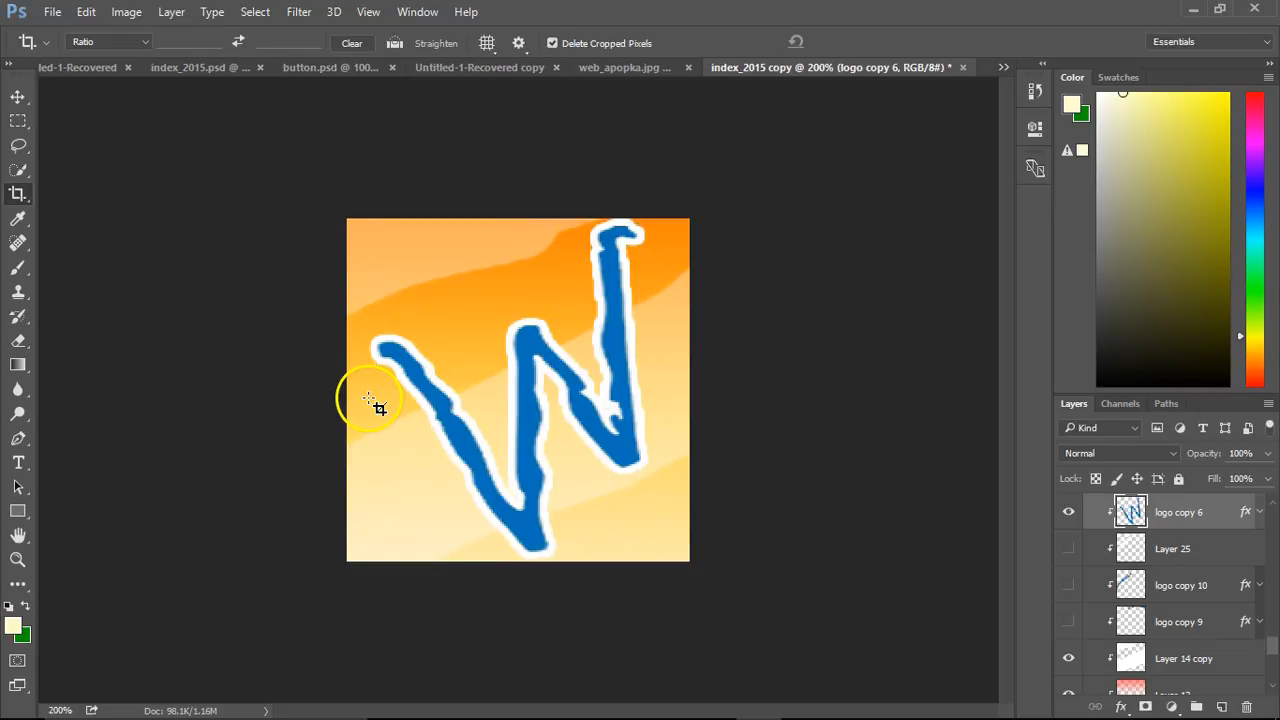
# Step: Thicken the white Stroke effect on the logo copy 6 layer to about 7 px
pyautogui.doubleClick(1246, 513)
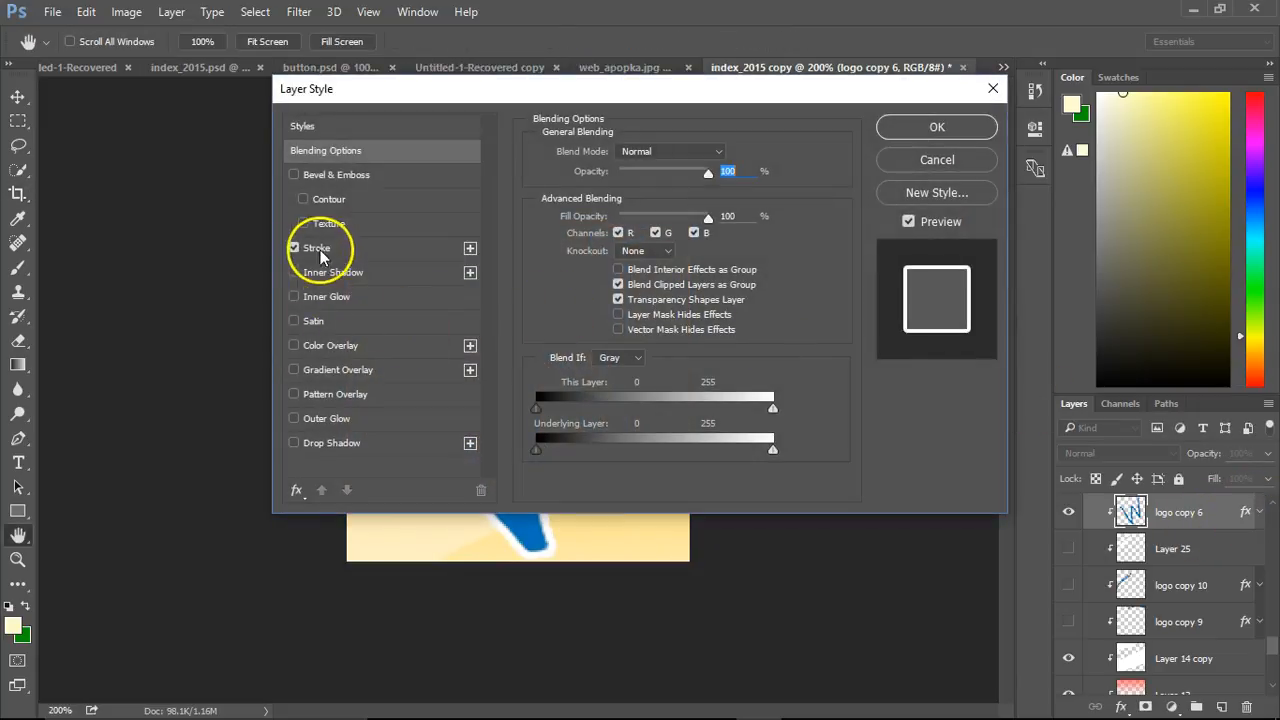
pyautogui.click(319, 252)
pyautogui.moveTo(480, 94); pyautogui.dragTo(454, 505)
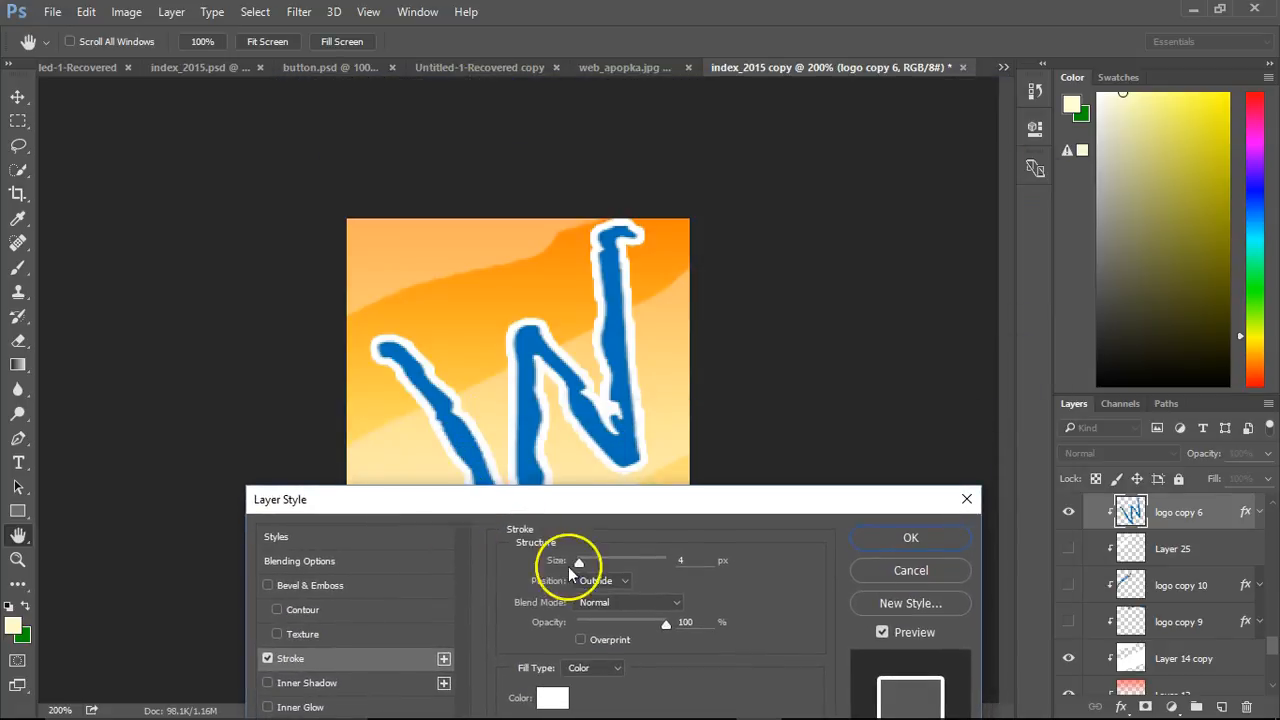
pyautogui.moveTo(578, 565); pyautogui.dragTo(592, 562)
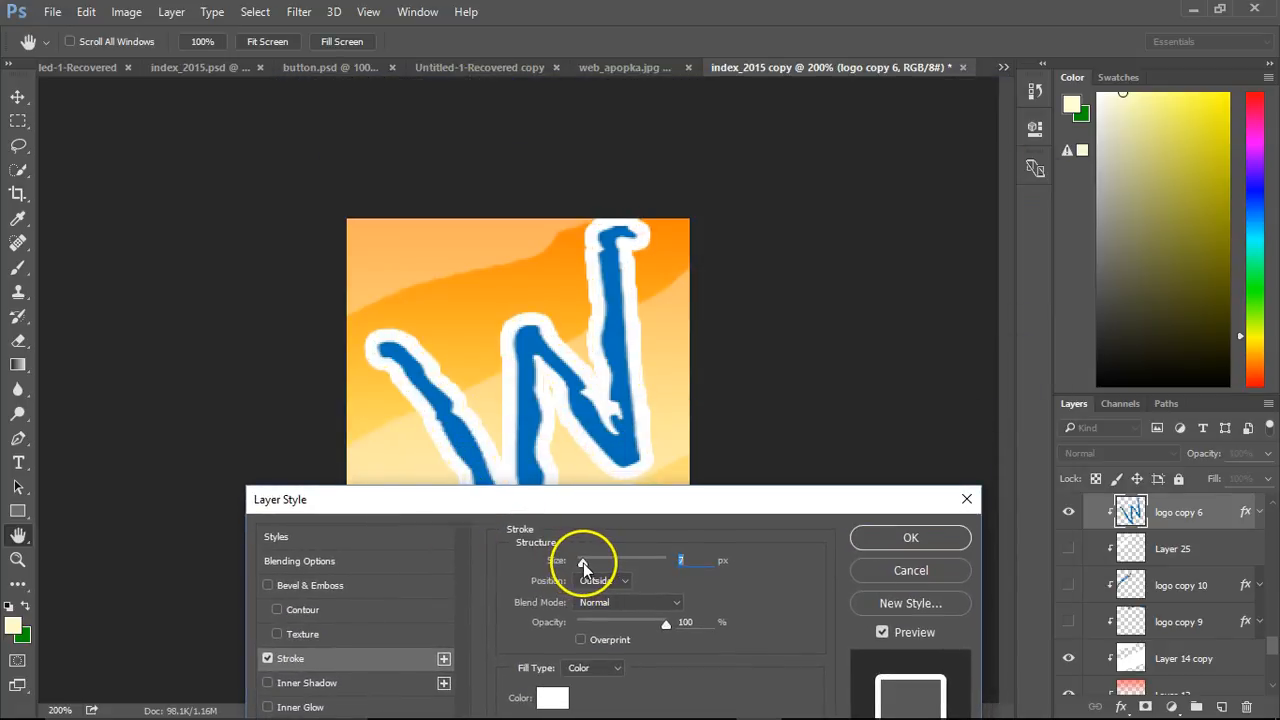
pyautogui.click(884, 537)
# Step: Export the W square for web as a high-quality JPEG, overwriting favicon.jpg in the images folder
pyautogui.click(52, 12)
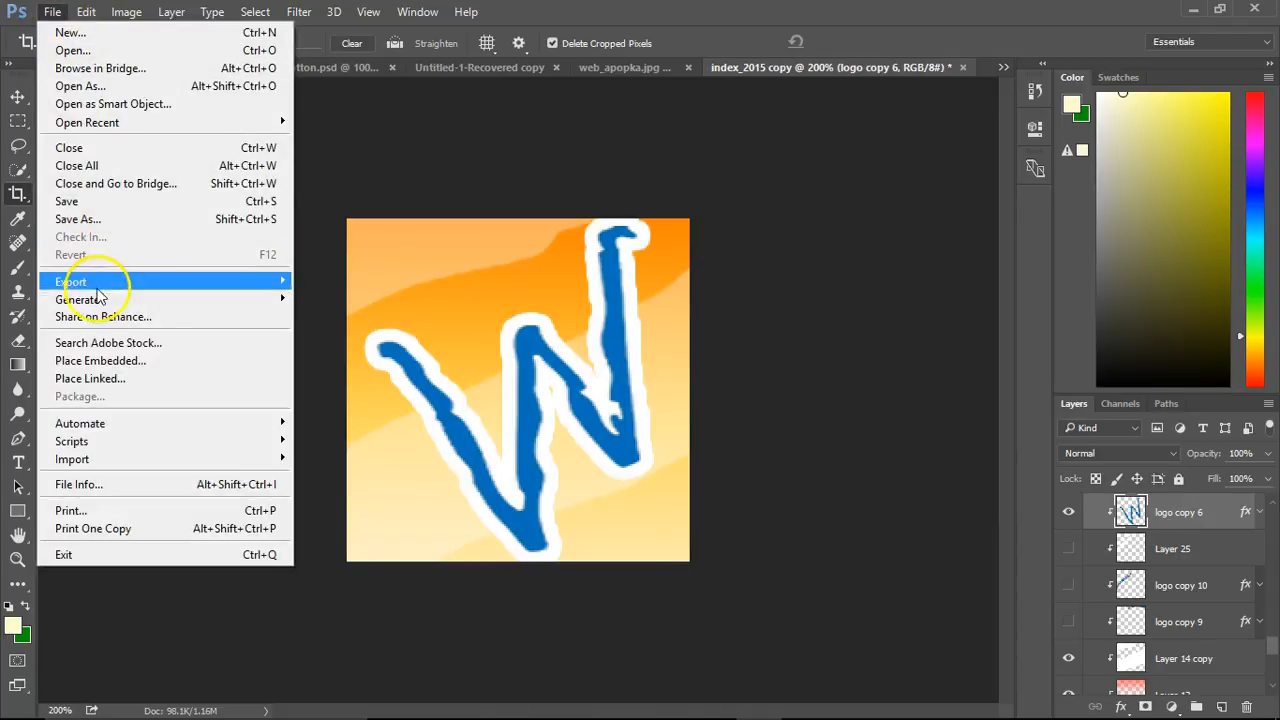
pyautogui.moveTo(223, 281)
pyautogui.click(455, 351)
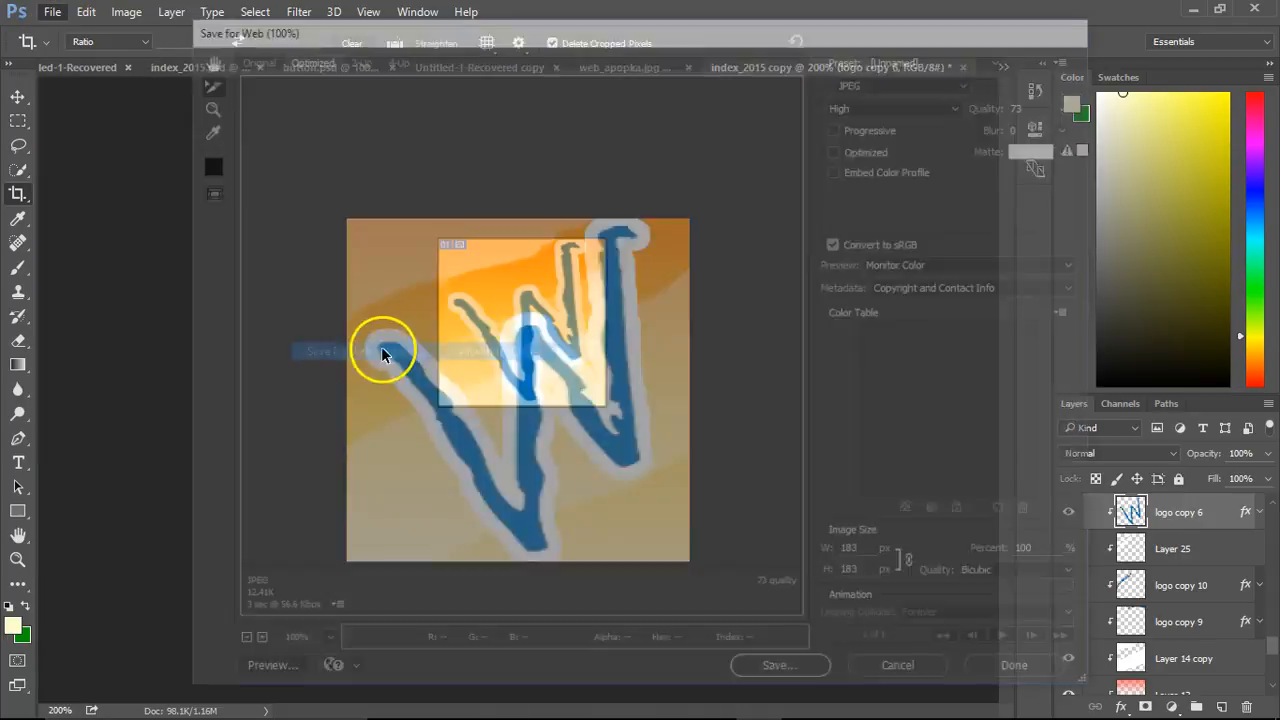
pyautogui.click(800, 674)
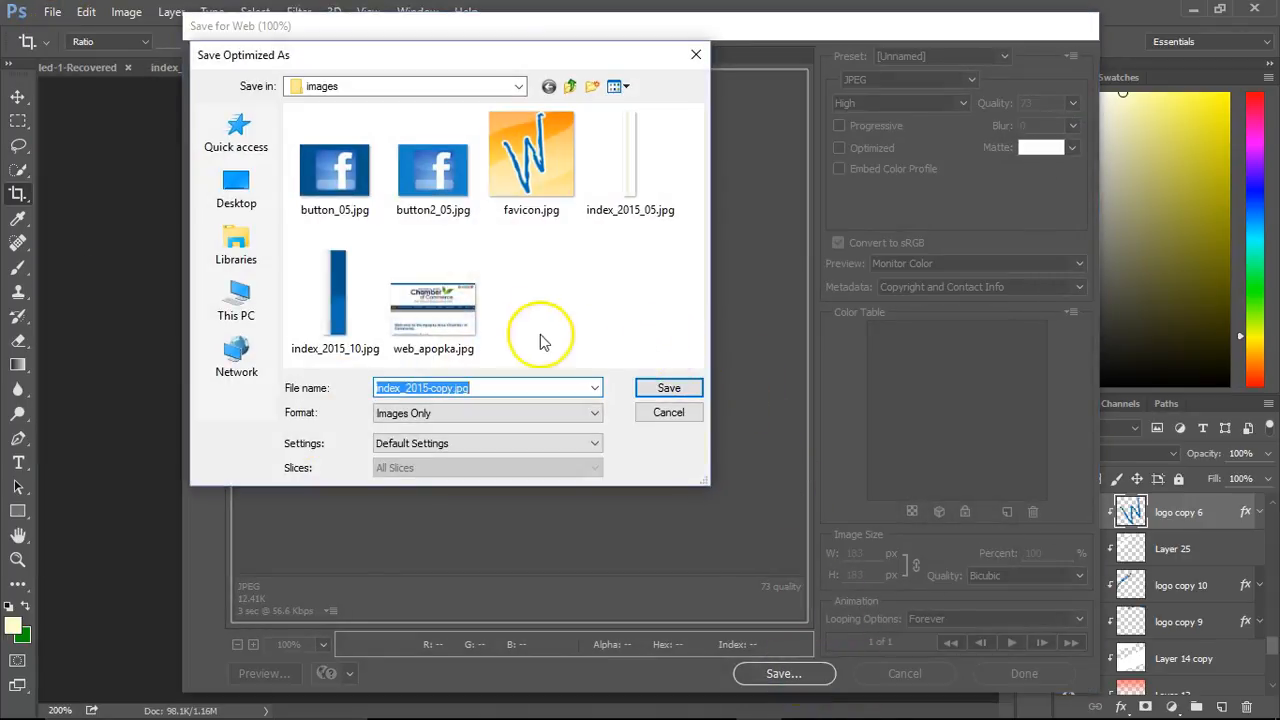
pyautogui.click(531, 170)
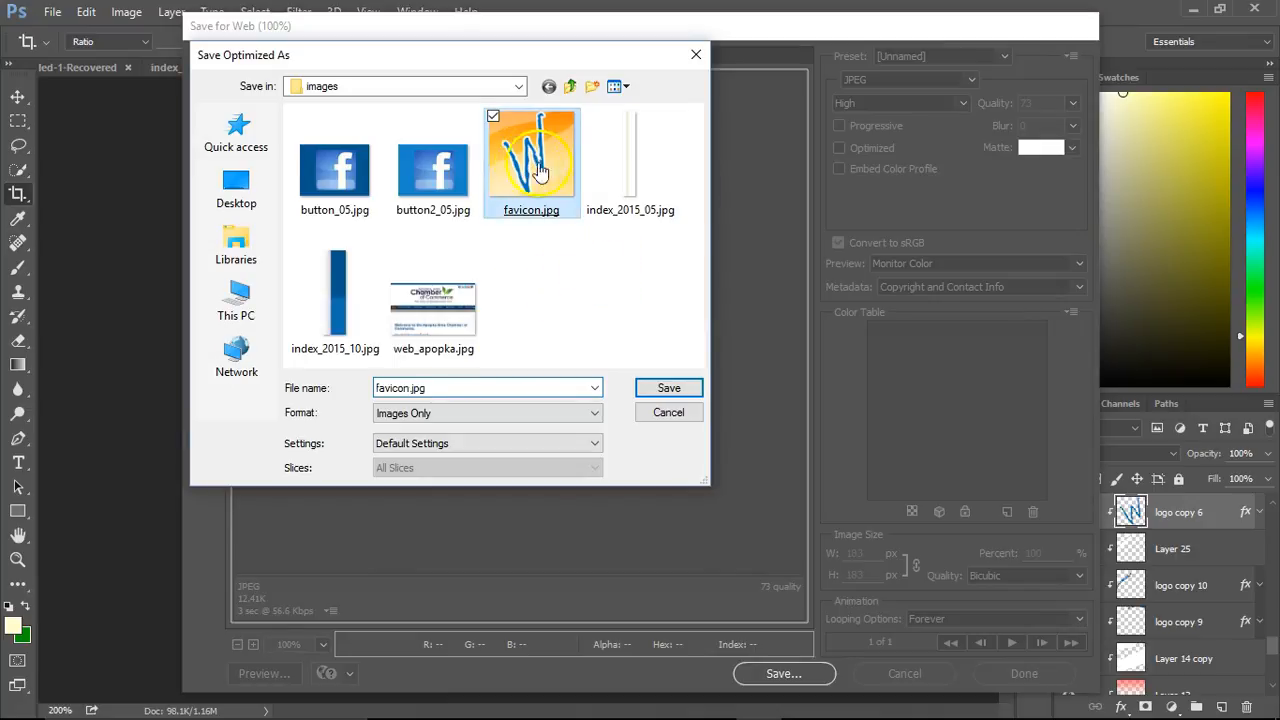
pyautogui.click(668, 388)
pyautogui.click(740, 398)
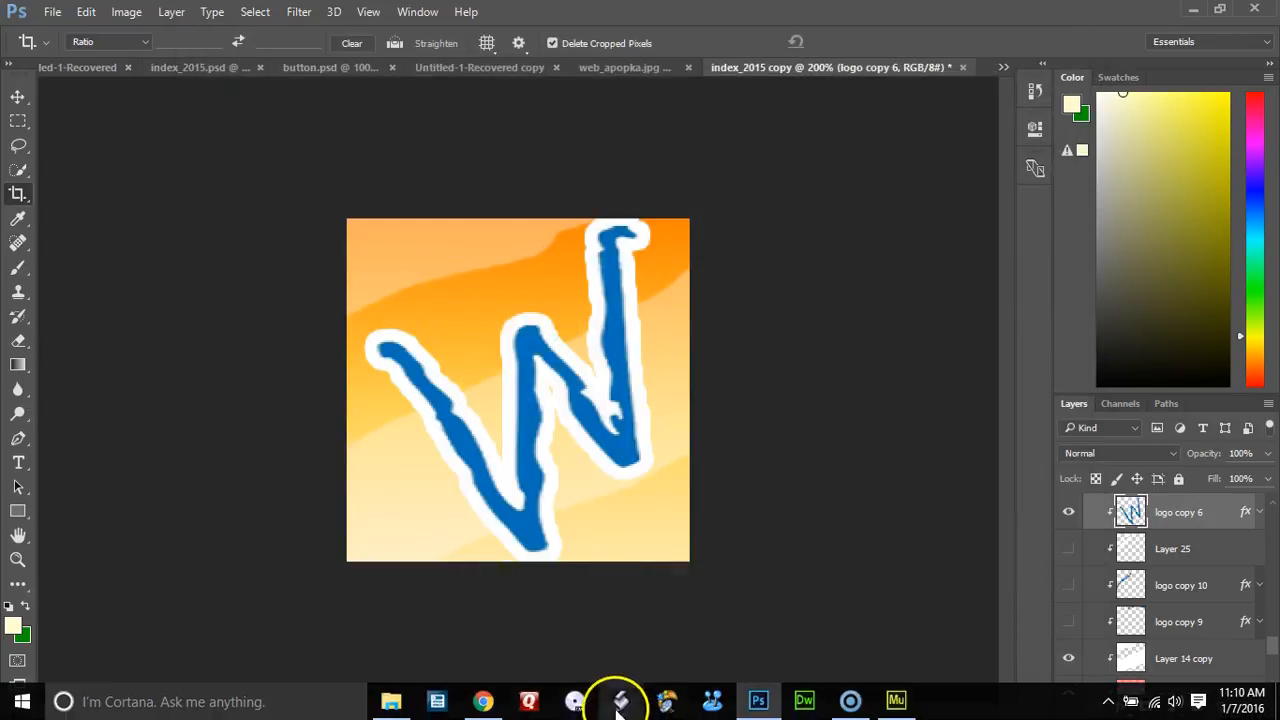
# Step: Switch to Muse and reassign the re-exported favicon.jpg from the webskinz images folder as the favicon image in the site properties
pyautogui.click(898, 702)
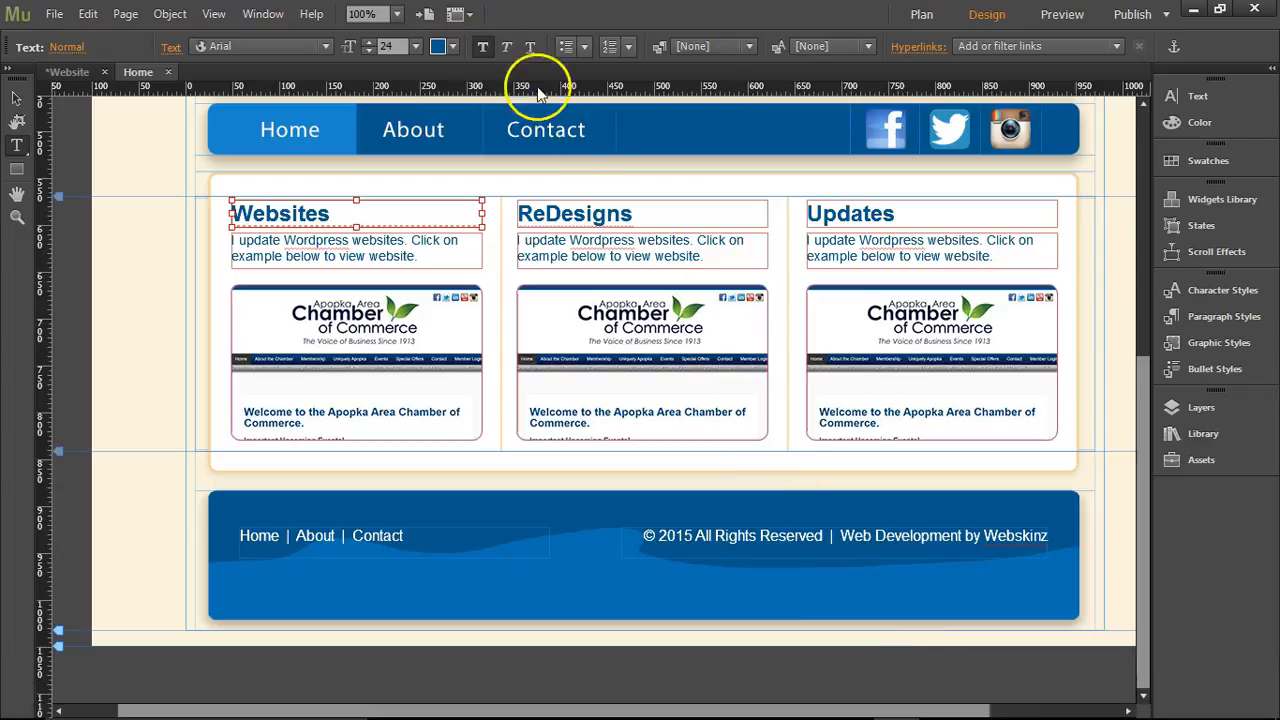
pyautogui.click(52, 13)
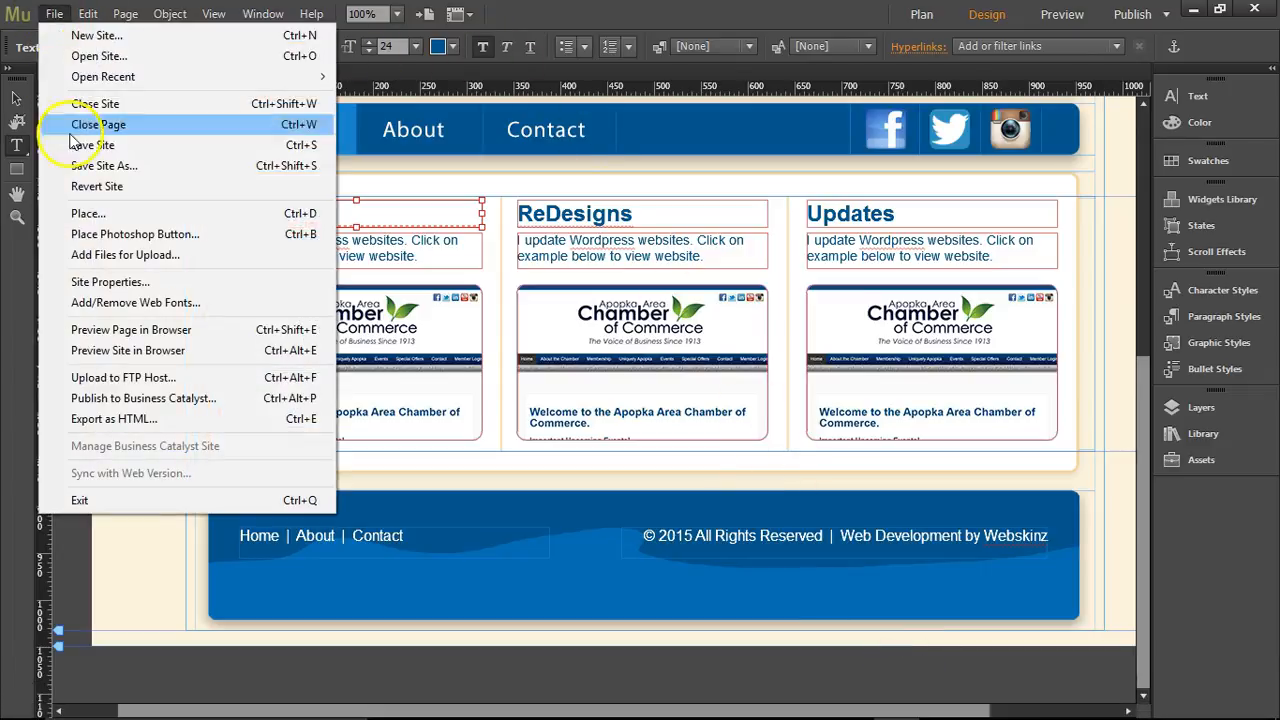
pyautogui.click(102, 283)
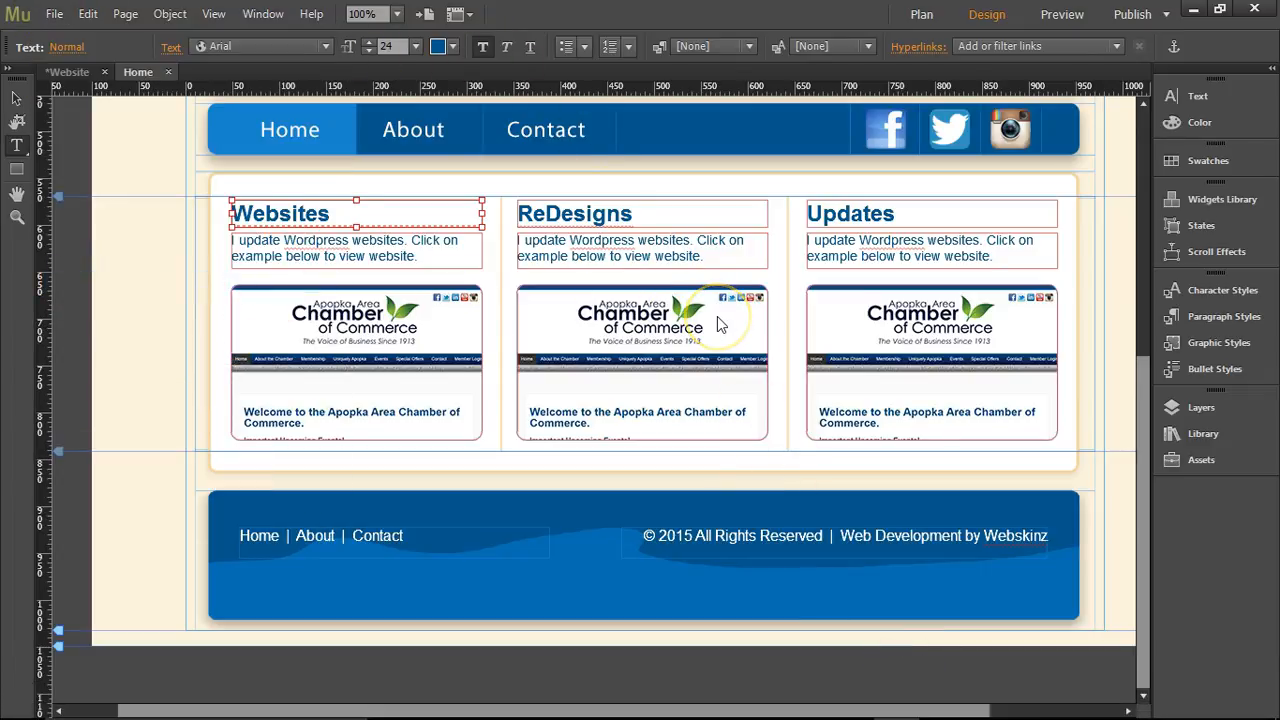
pyautogui.click(481, 700)
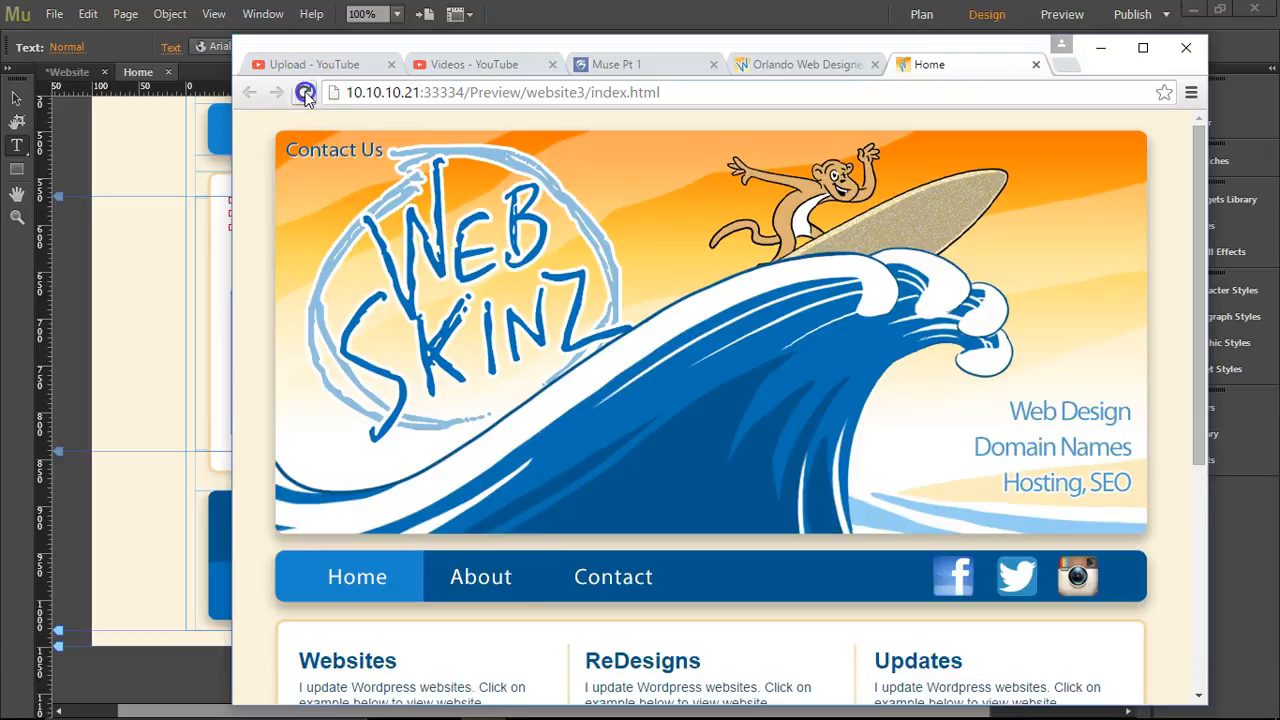
pyautogui.click(716, 22)
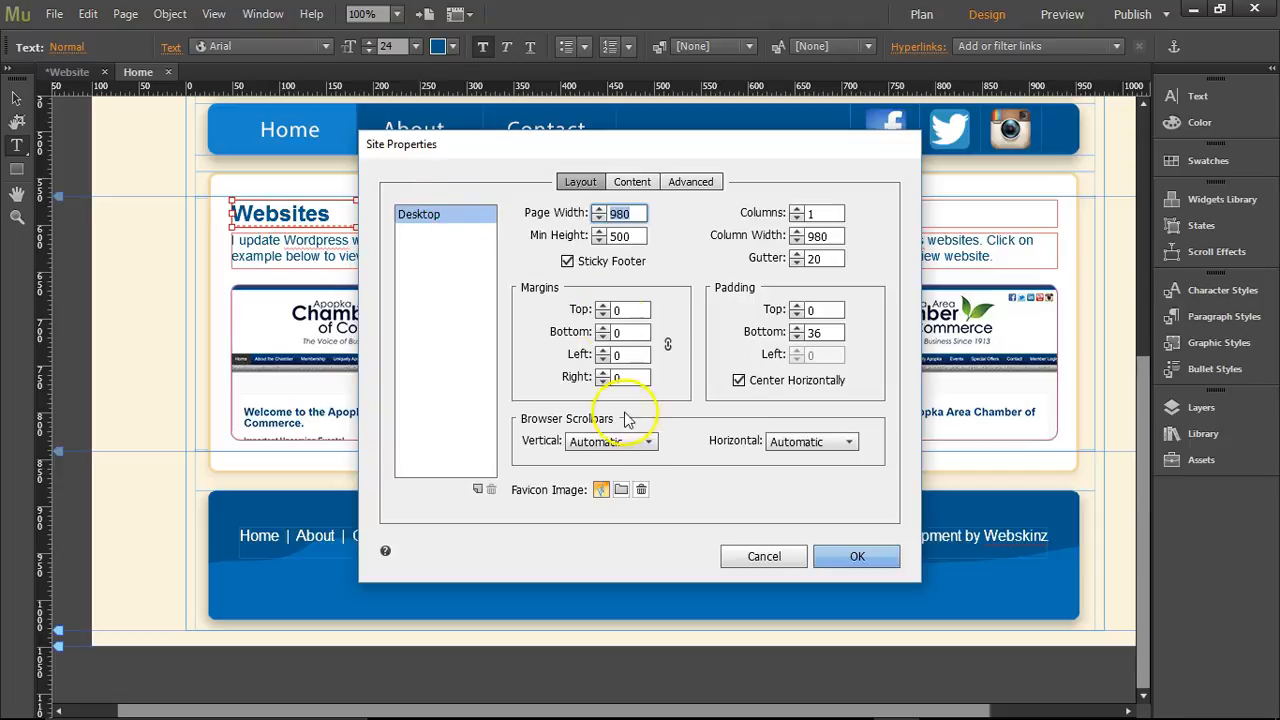
pyautogui.click(621, 490)
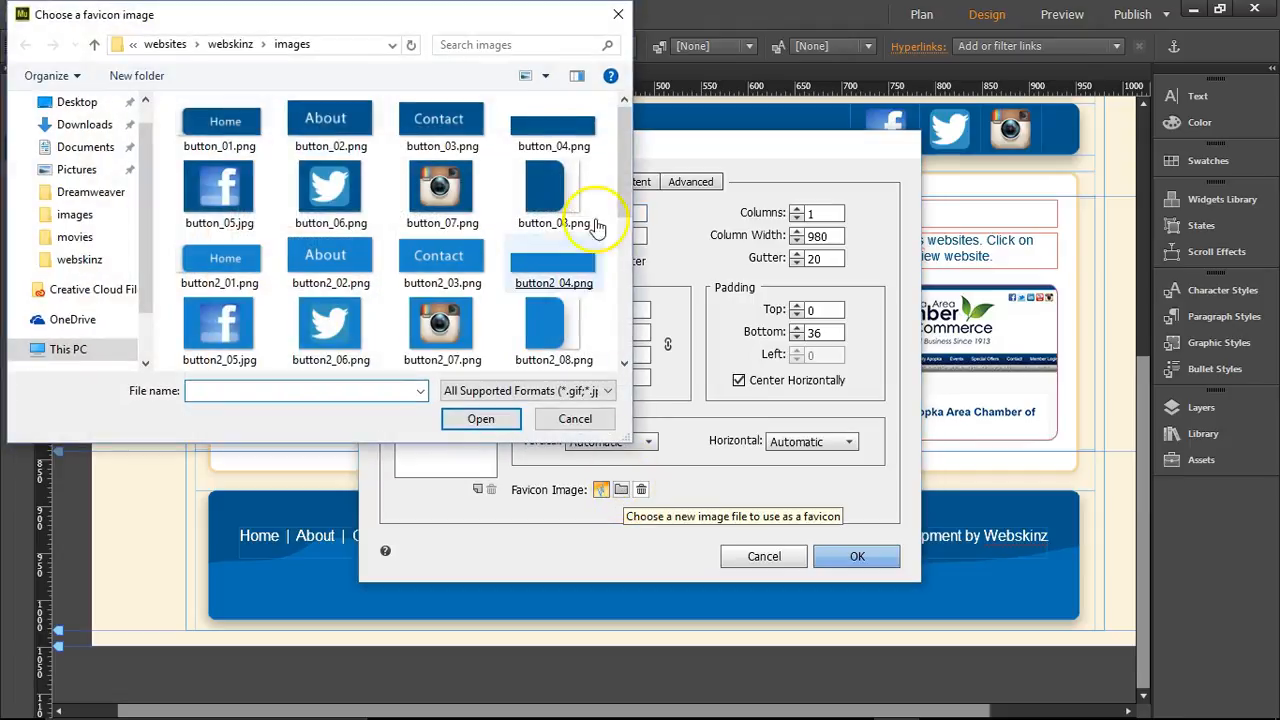
pyautogui.moveTo(628, 145); pyautogui.dragTo(640, 350)
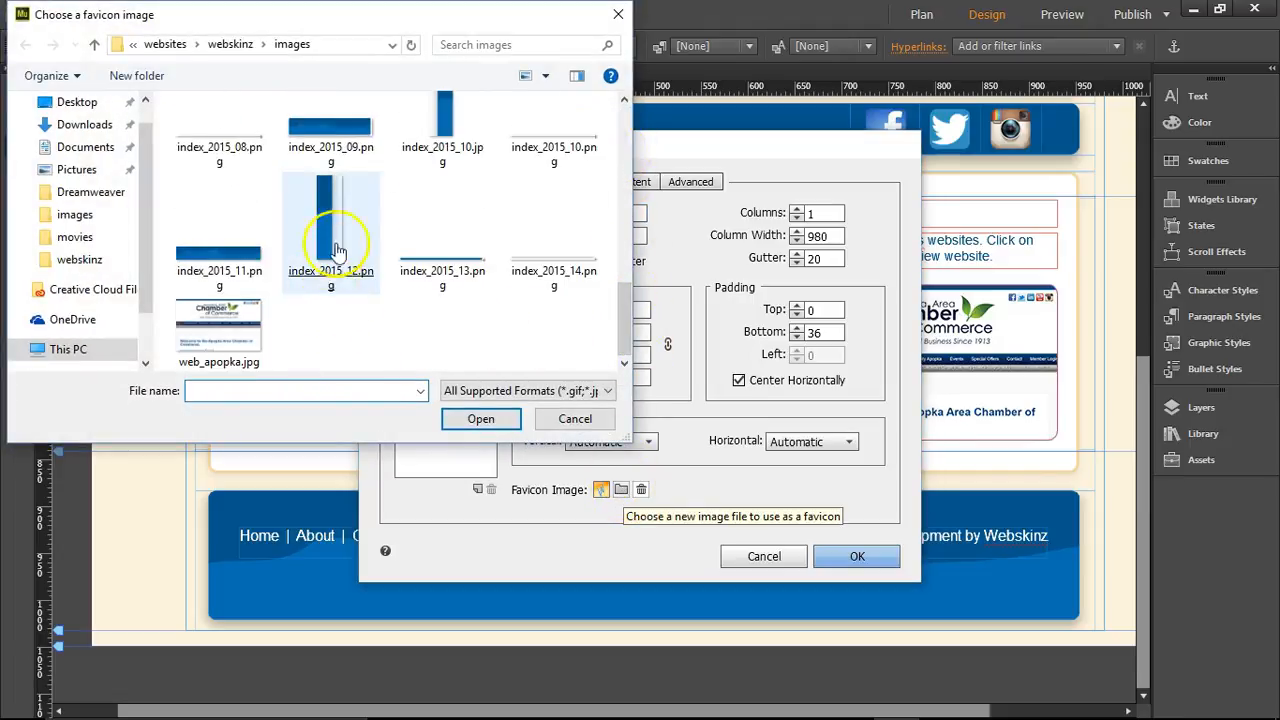
pyautogui.scroll(2, 440, 235)
pyautogui.scroll(3, 435, 235)
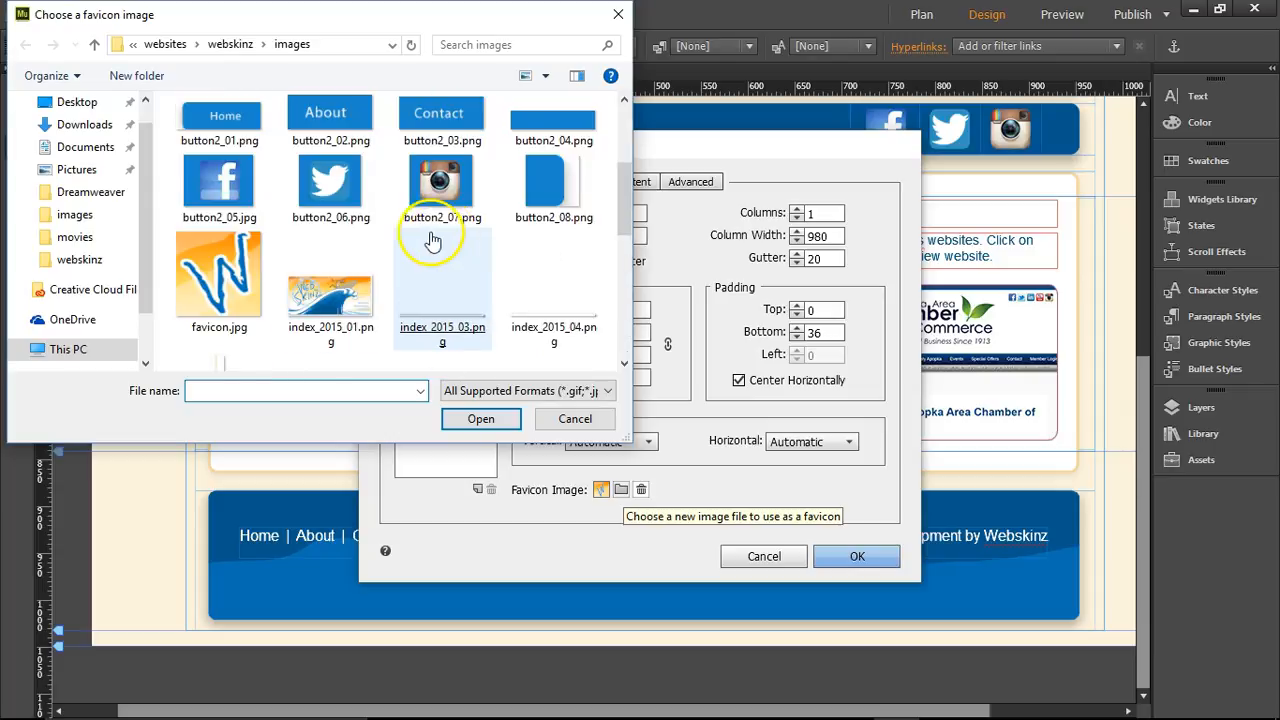
pyautogui.doubleClick(222, 272)
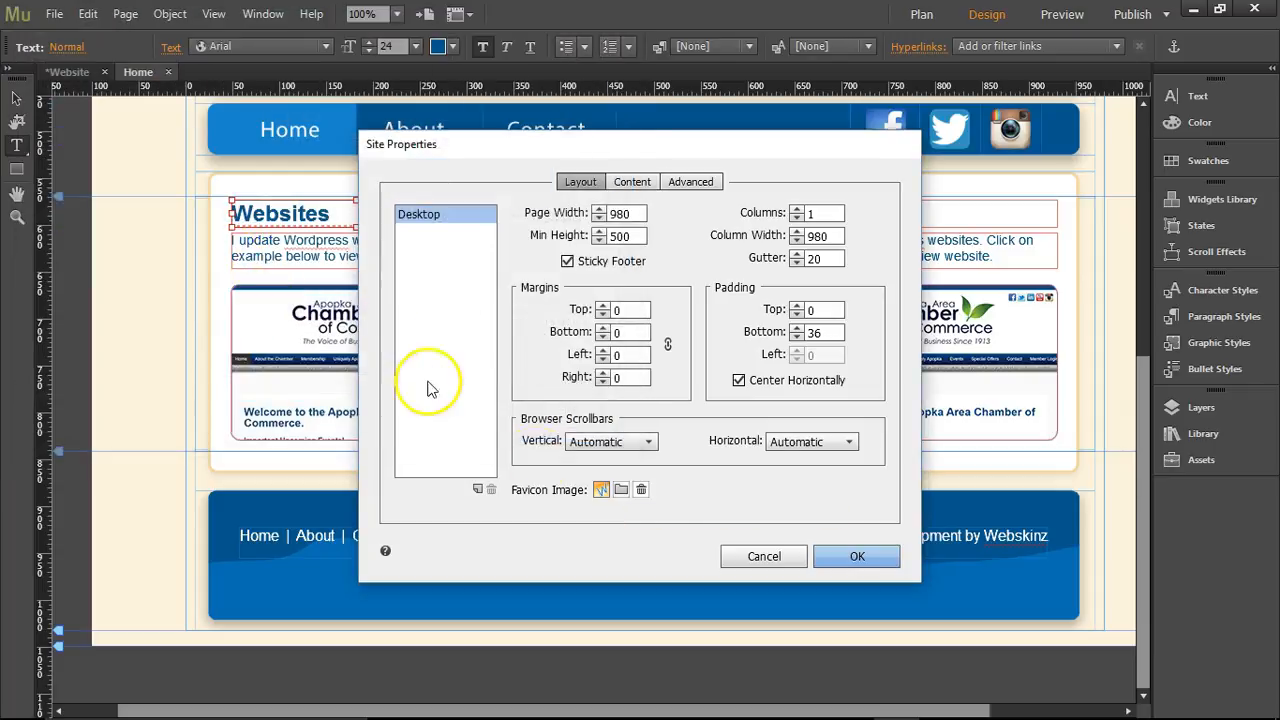
pyautogui.click(853, 556)
# Step: Preview the home page in the browser again to check the revised favicon
pyautogui.click(52, 13)
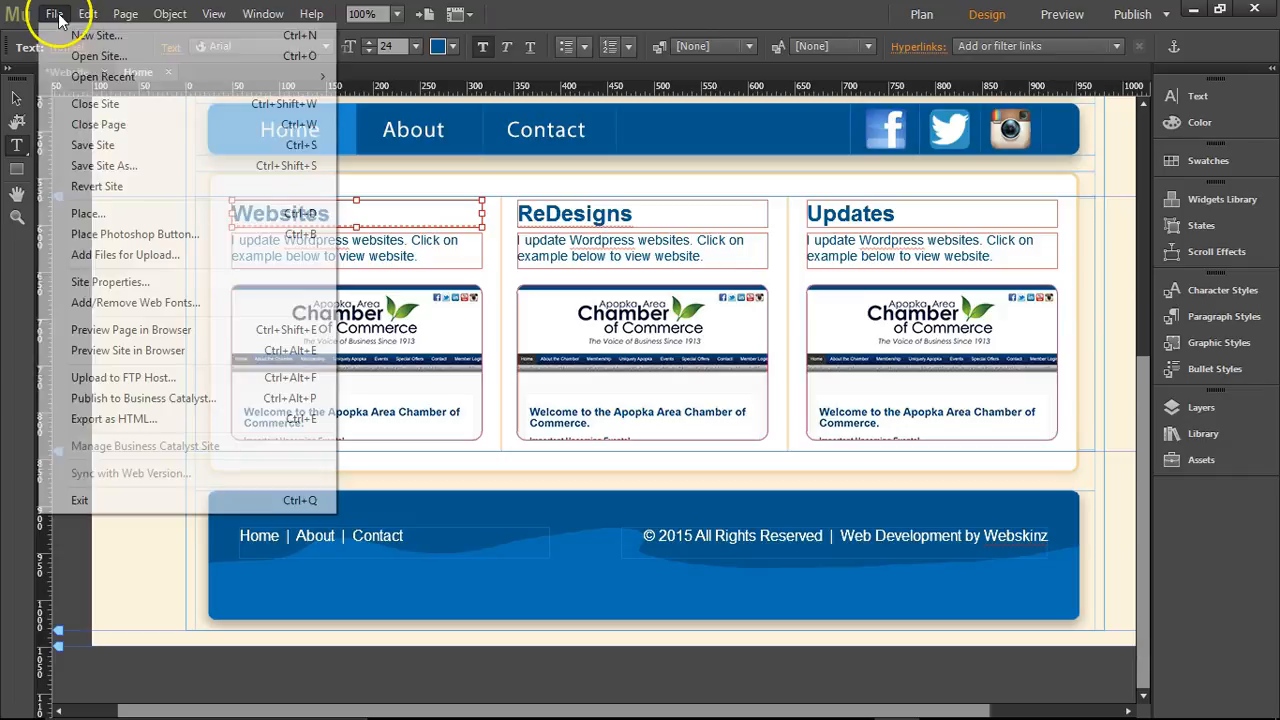
pyautogui.click(120, 329)
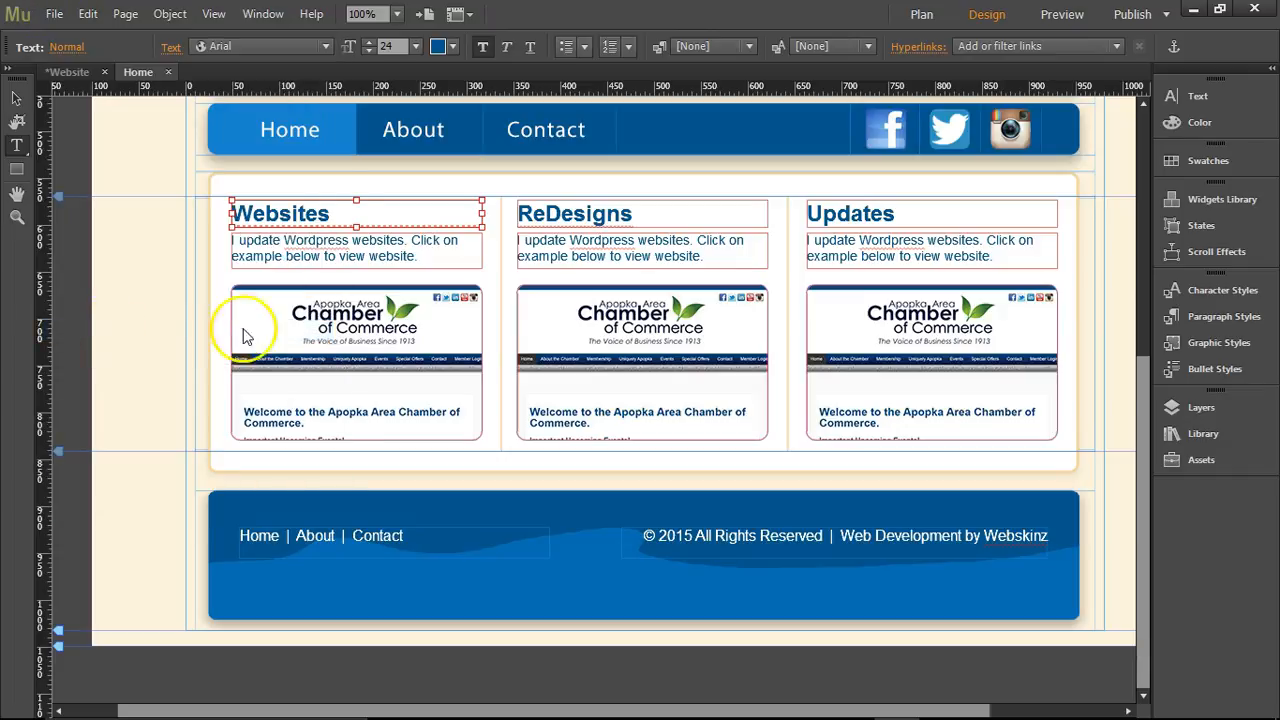